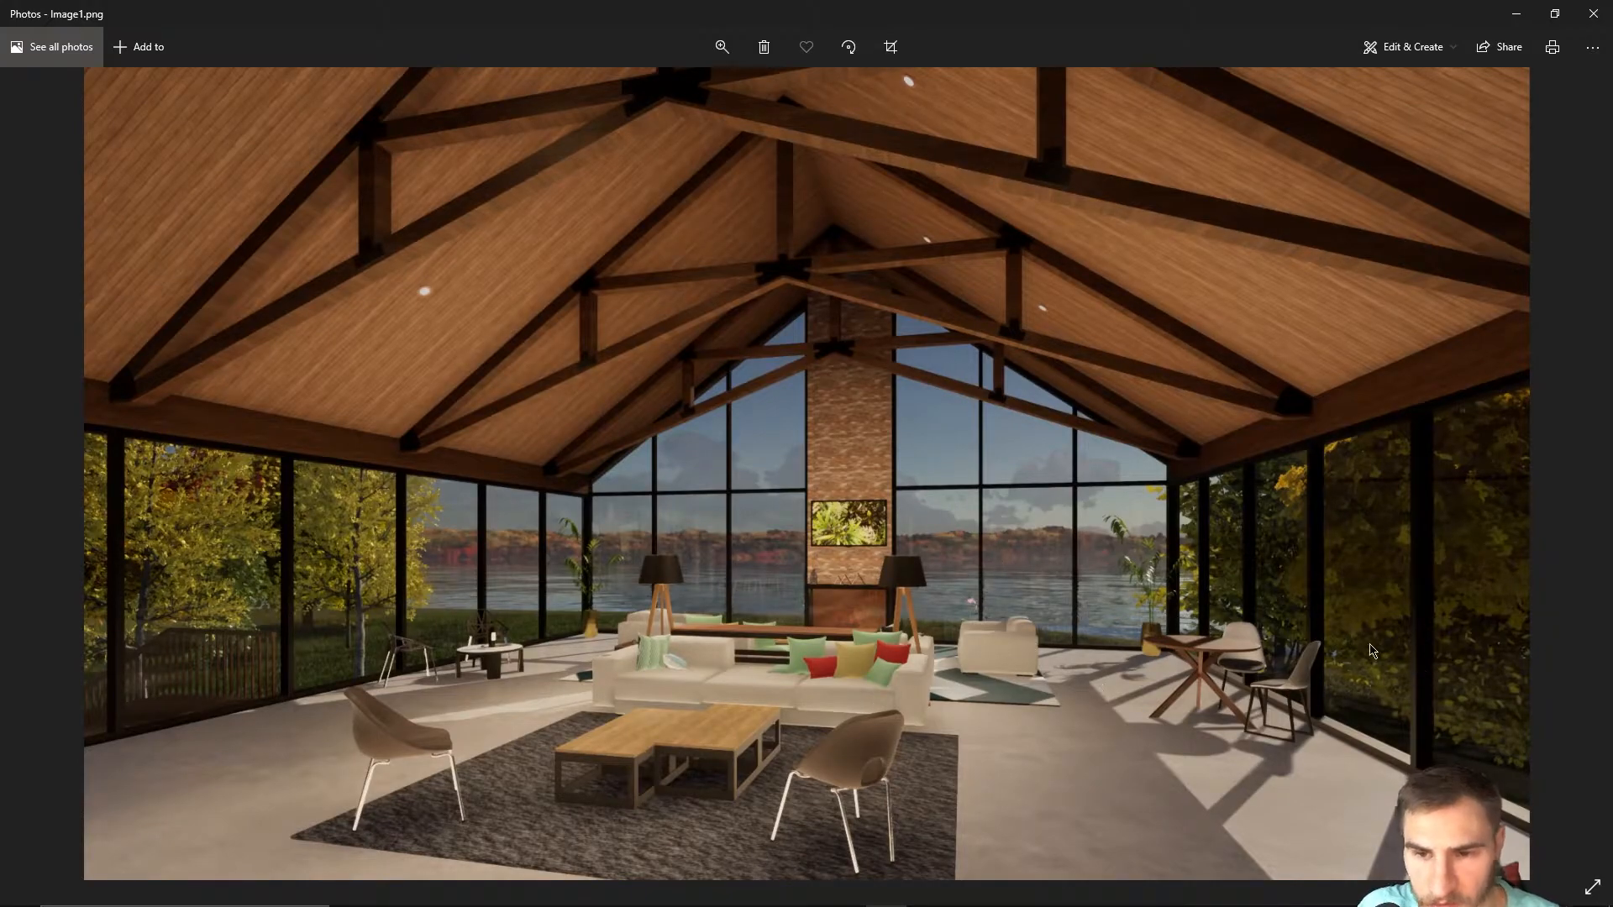
# Examine the furniture, floor shadows and lake view in close-up areas of the rendered living room image
pyautogui.scroll(5, 1359, 784)
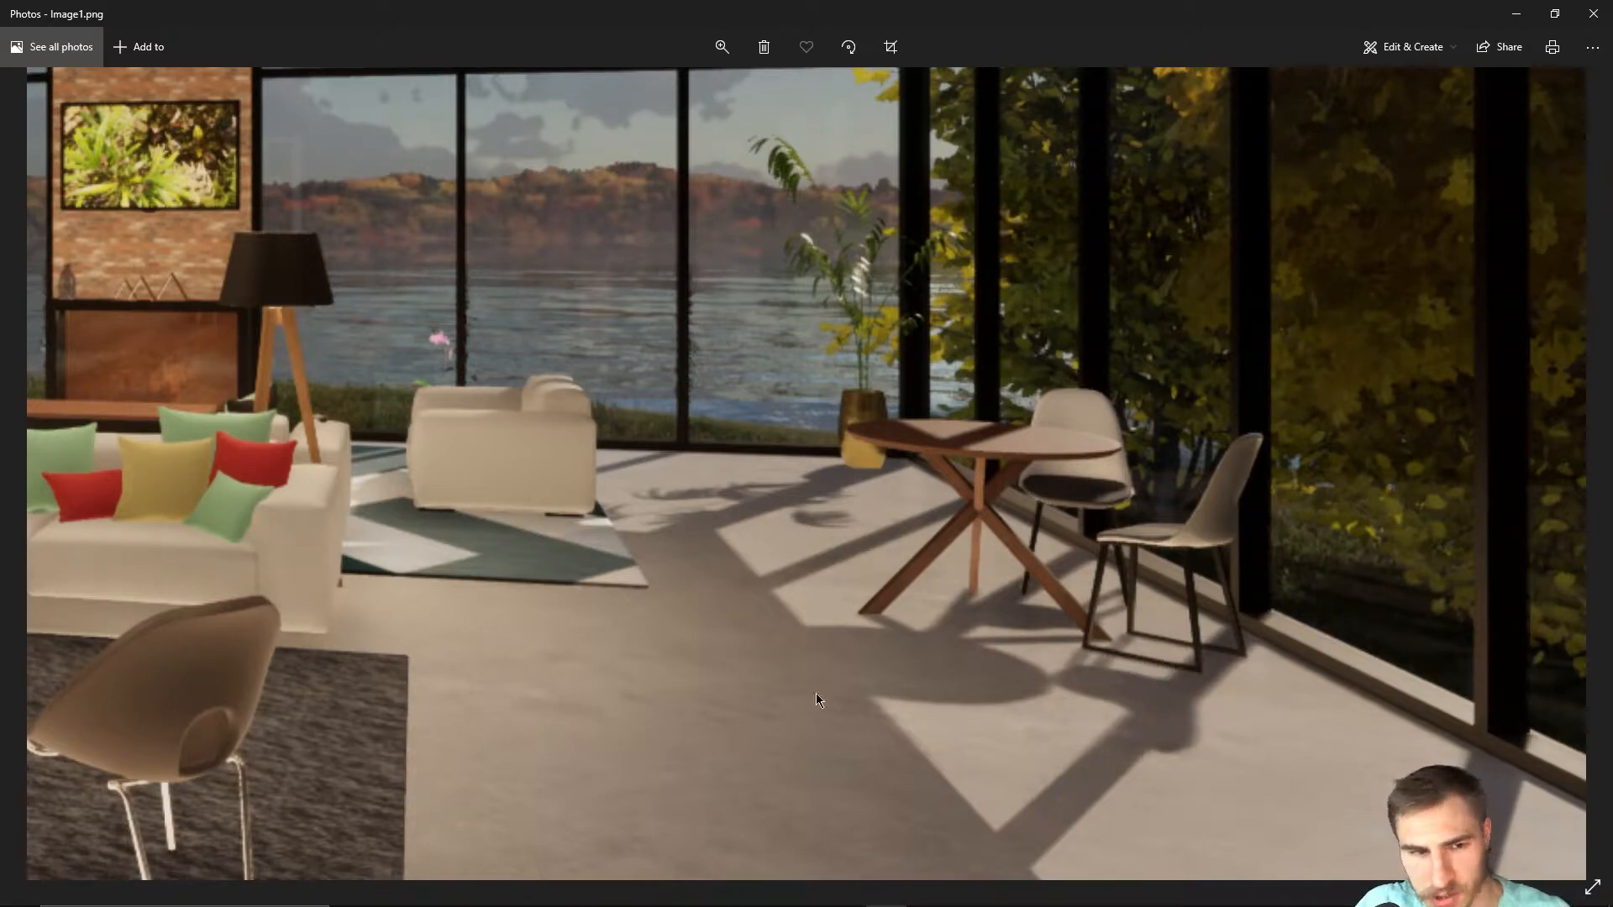
pyautogui.moveTo(682, 685); pyautogui.dragTo(791, 685)
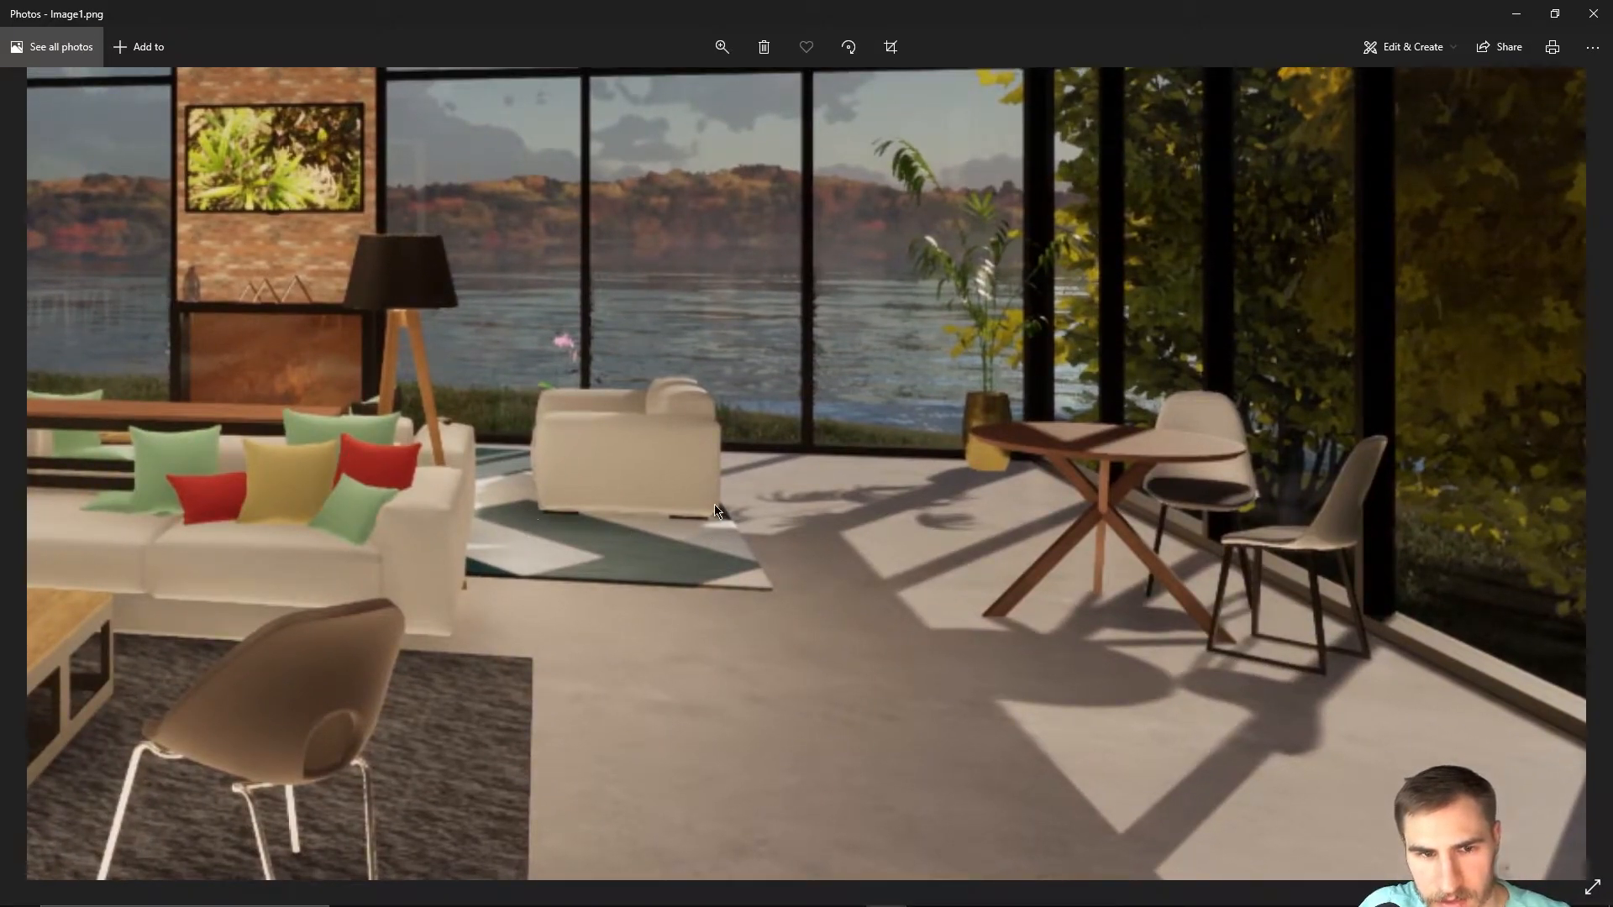
pyautogui.moveTo(526, 545); pyautogui.dragTo(1218, 515)
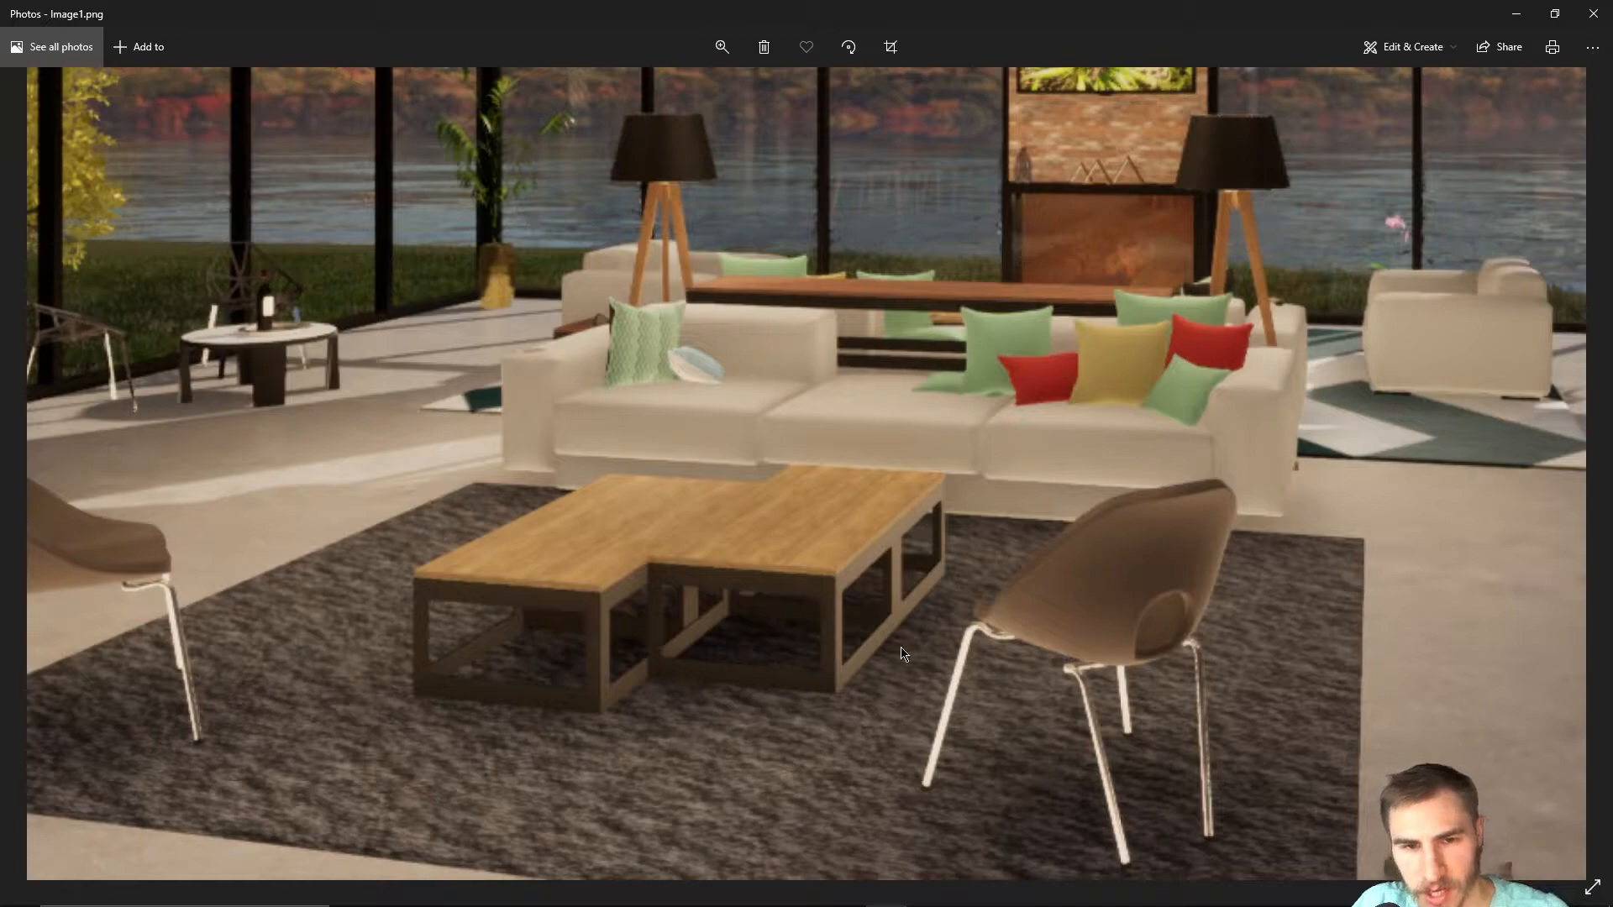
pyautogui.moveTo(587, 518); pyautogui.dragTo(649, 546)
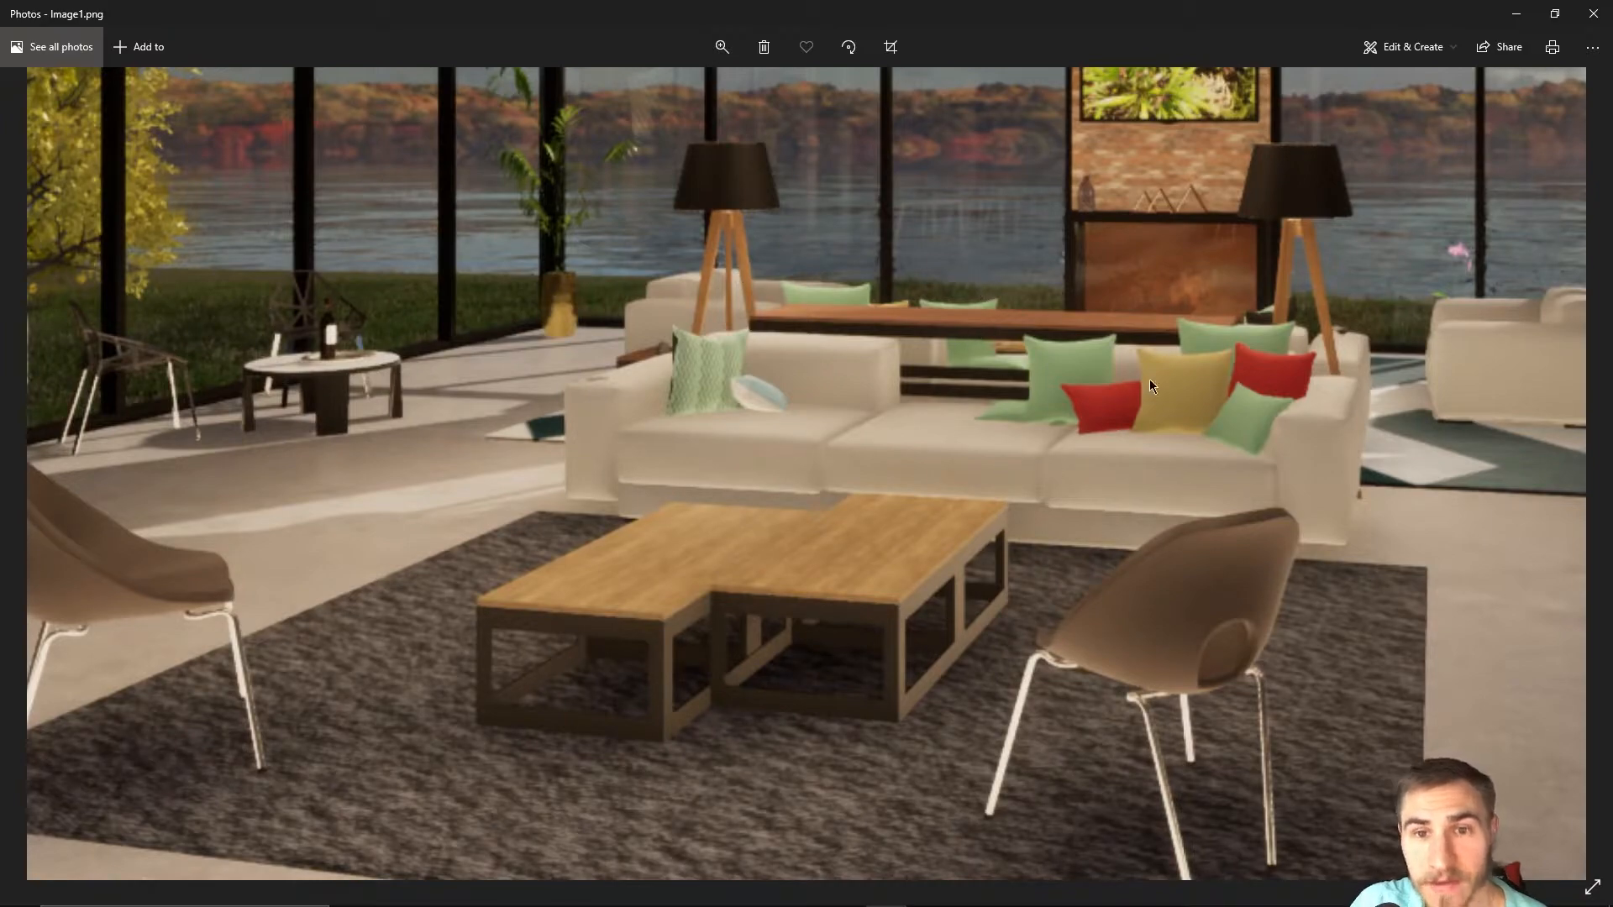
pyautogui.moveTo(1246, 386); pyautogui.dragTo(1011, 487)
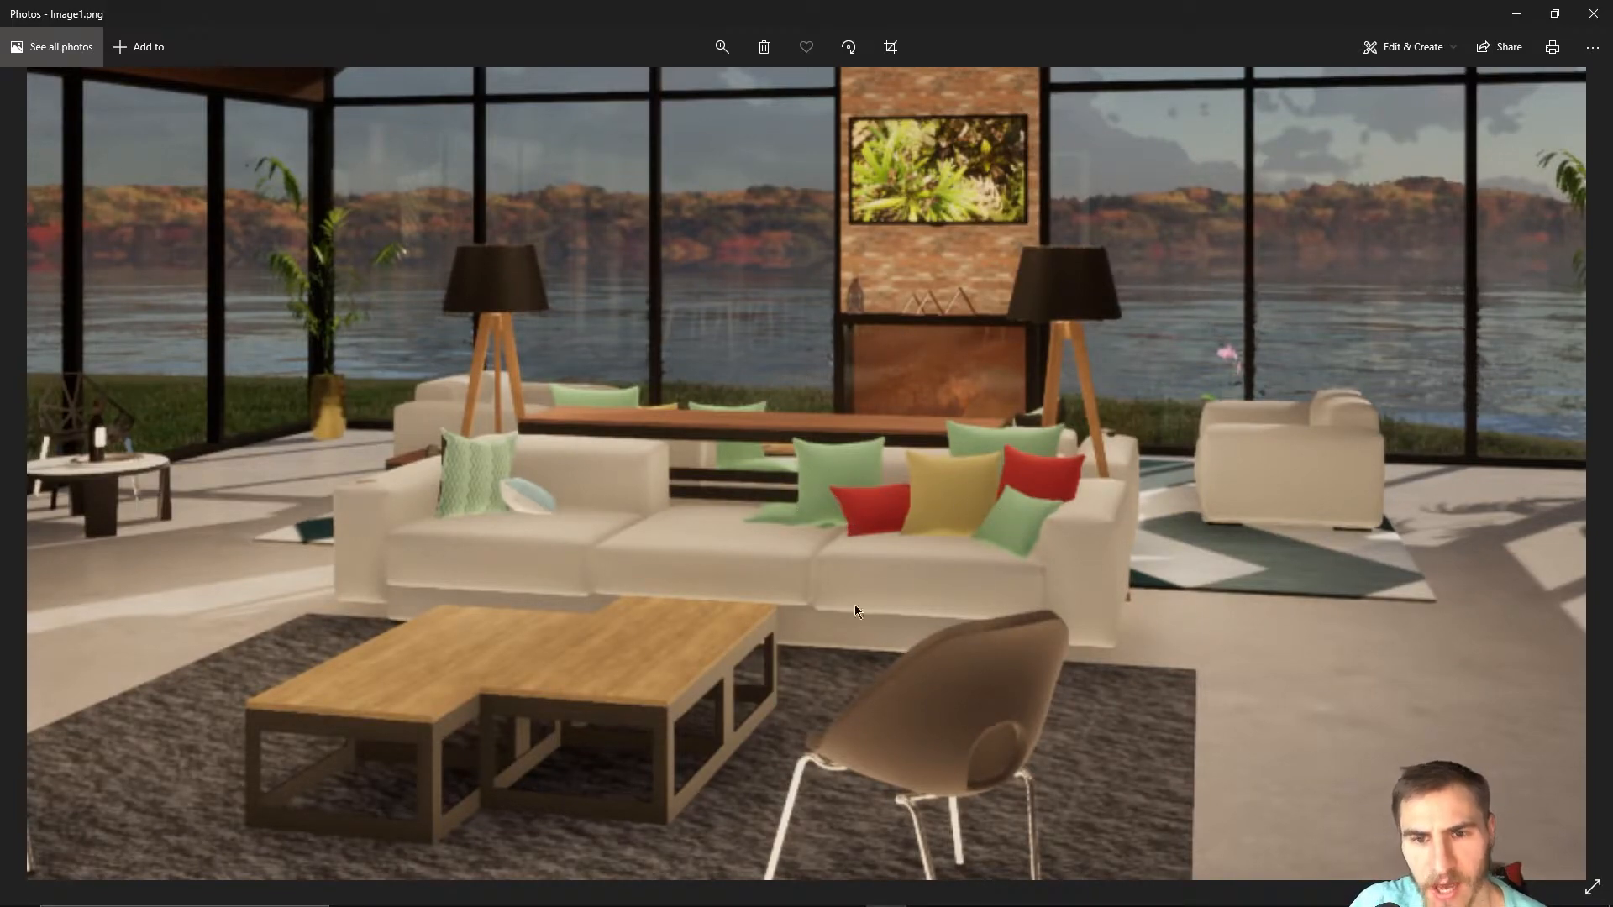
pyautogui.moveTo(854, 603); pyautogui.dragTo(1016, 542)
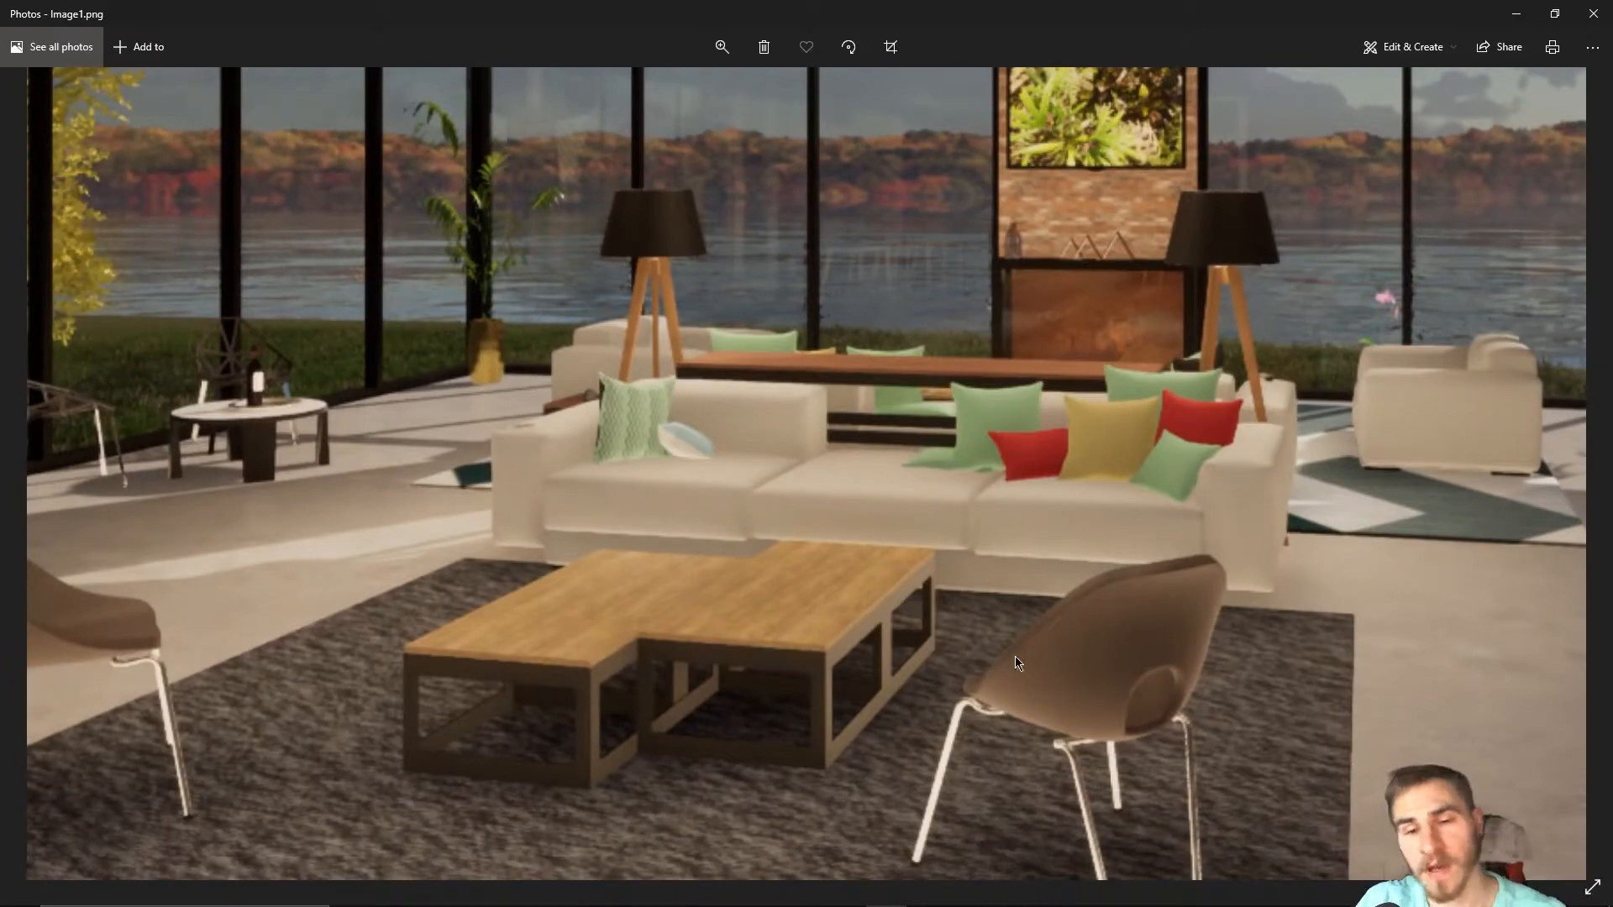
pyautogui.moveTo(864, 583); pyautogui.dragTo(1221, 445)
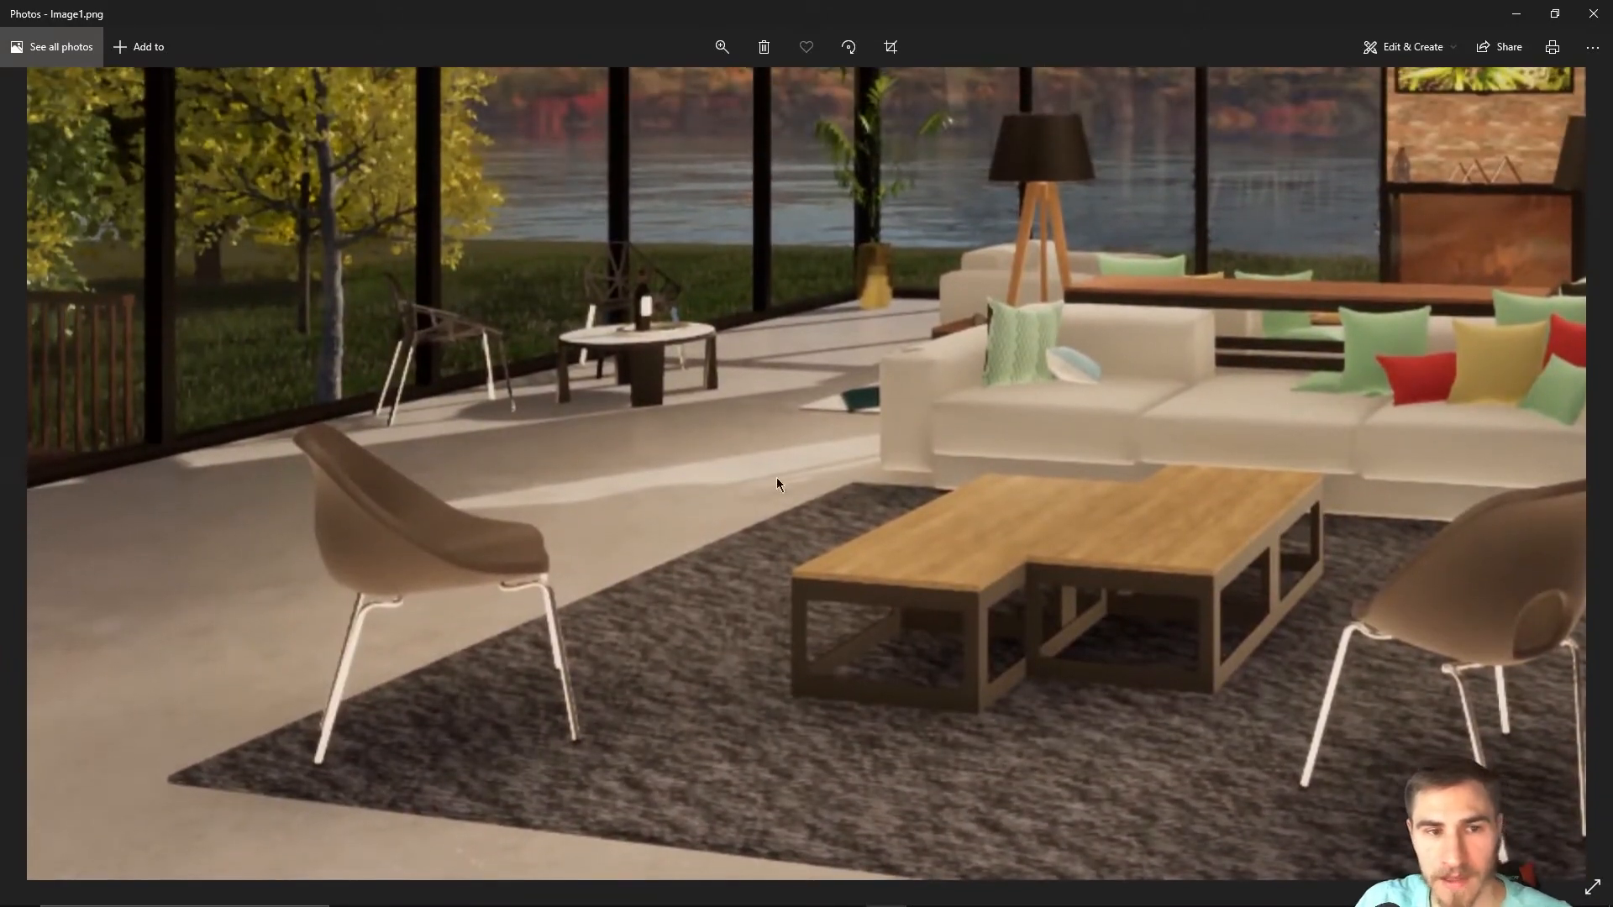
pyautogui.moveTo(951, 367); pyautogui.dragTo(809, 417)
pyautogui.moveTo(1109, 429); pyautogui.dragTo(952, 502)
pyautogui.keyDown('ctrl'); pyautogui.scroll(-3, 1048, 481); pyautogui.keyUp('ctrl')
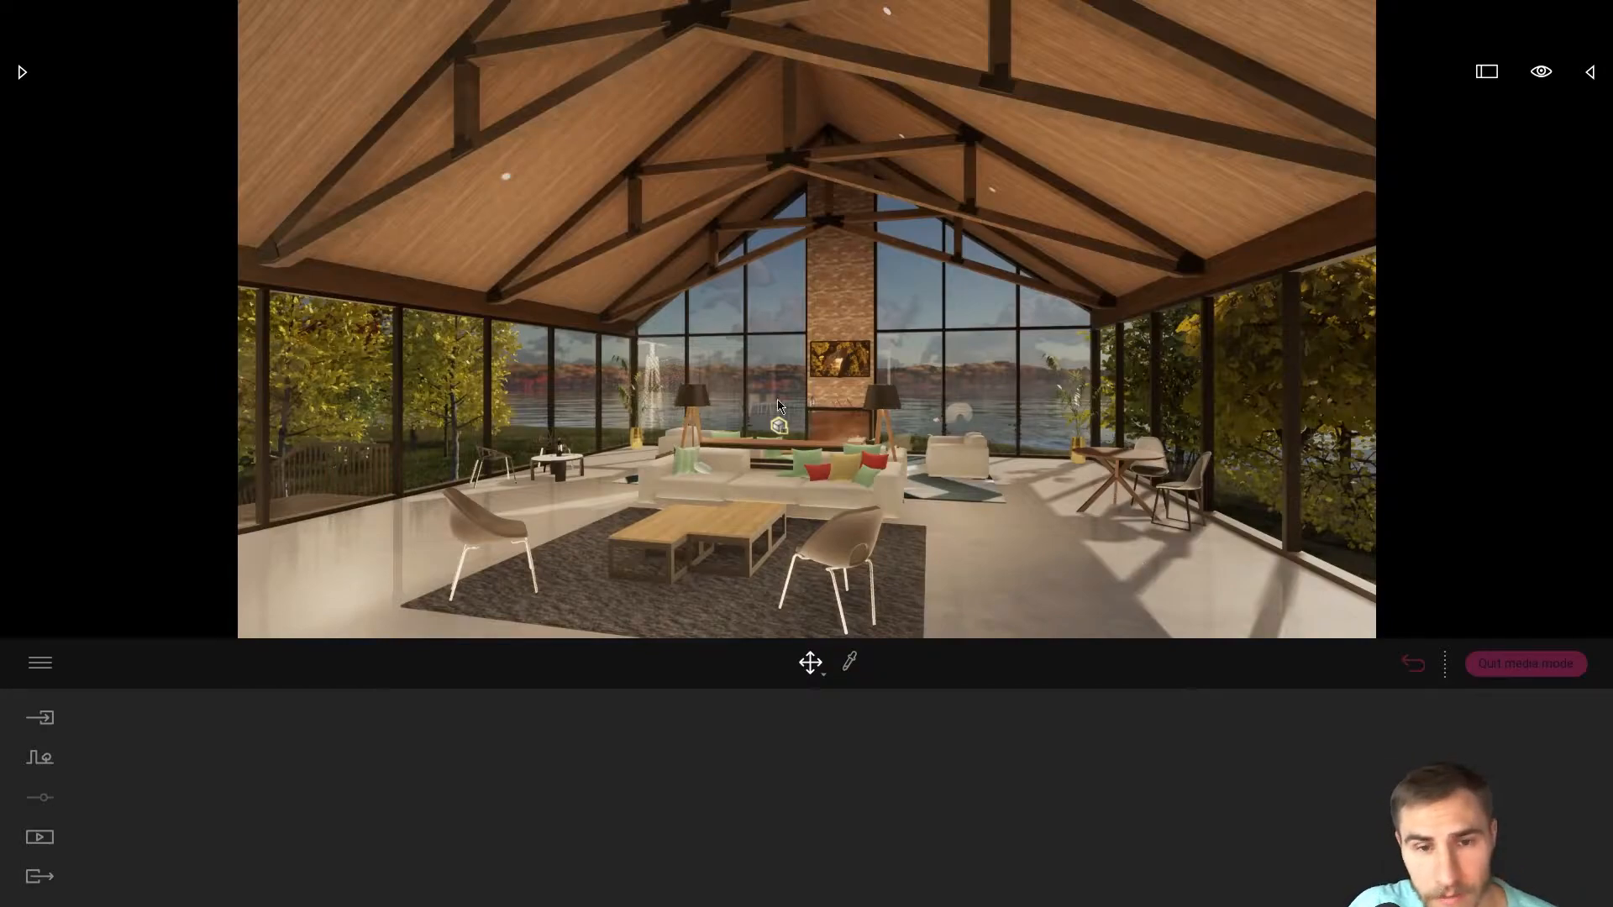
# Switch to Twinmotion, duplicate Image1 among the media images and select the copy
pyautogui.click(47, 842)
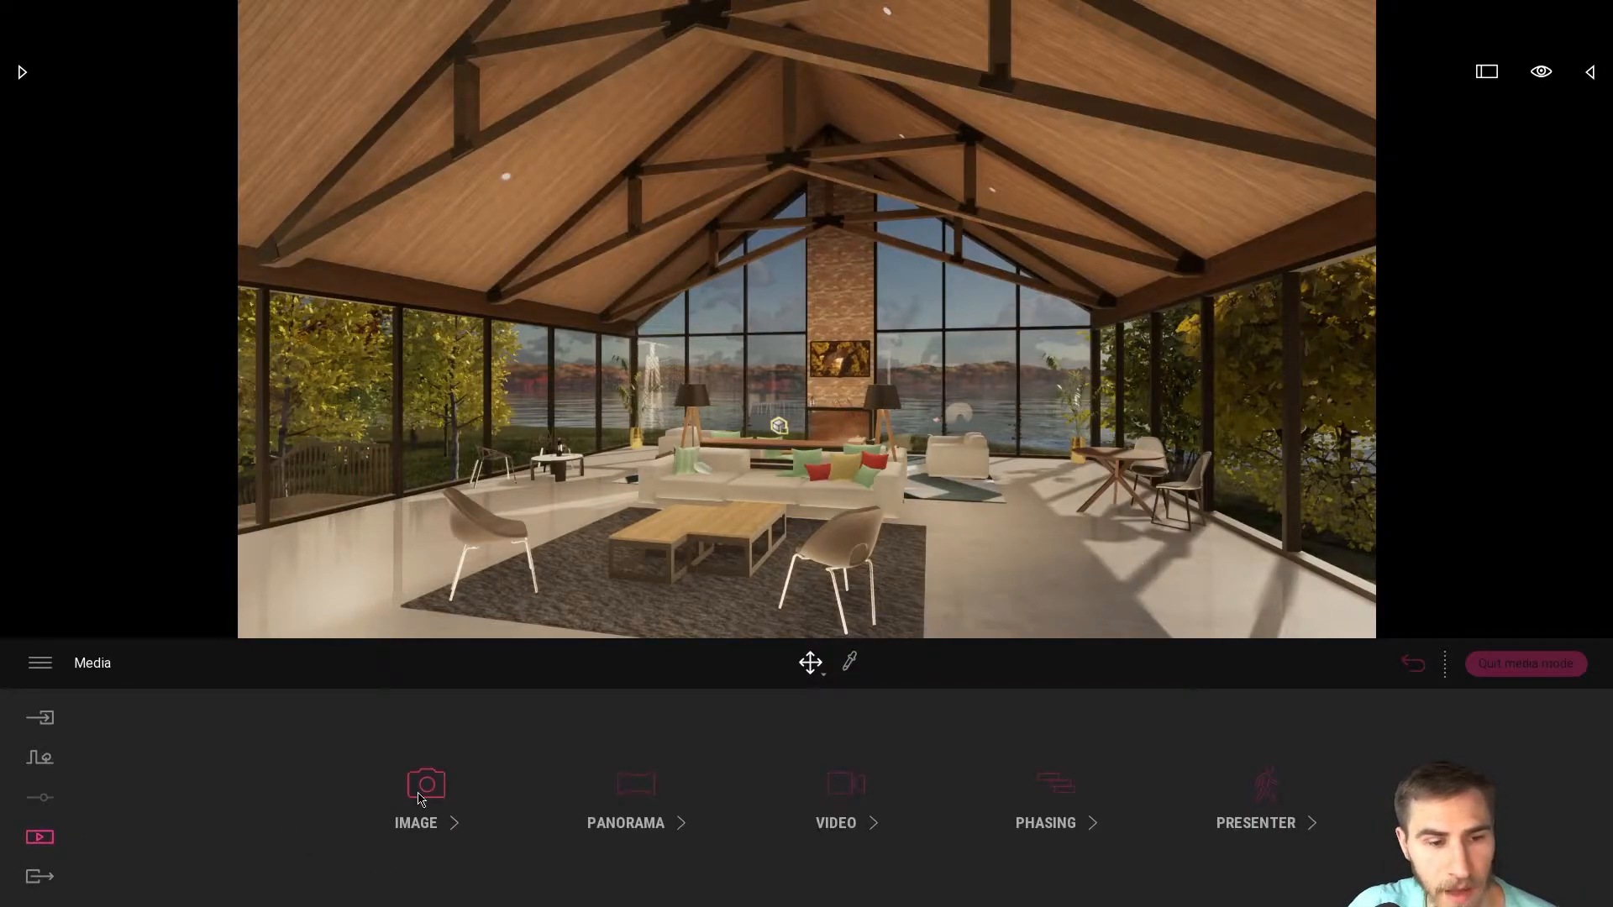
pyautogui.click(426, 781)
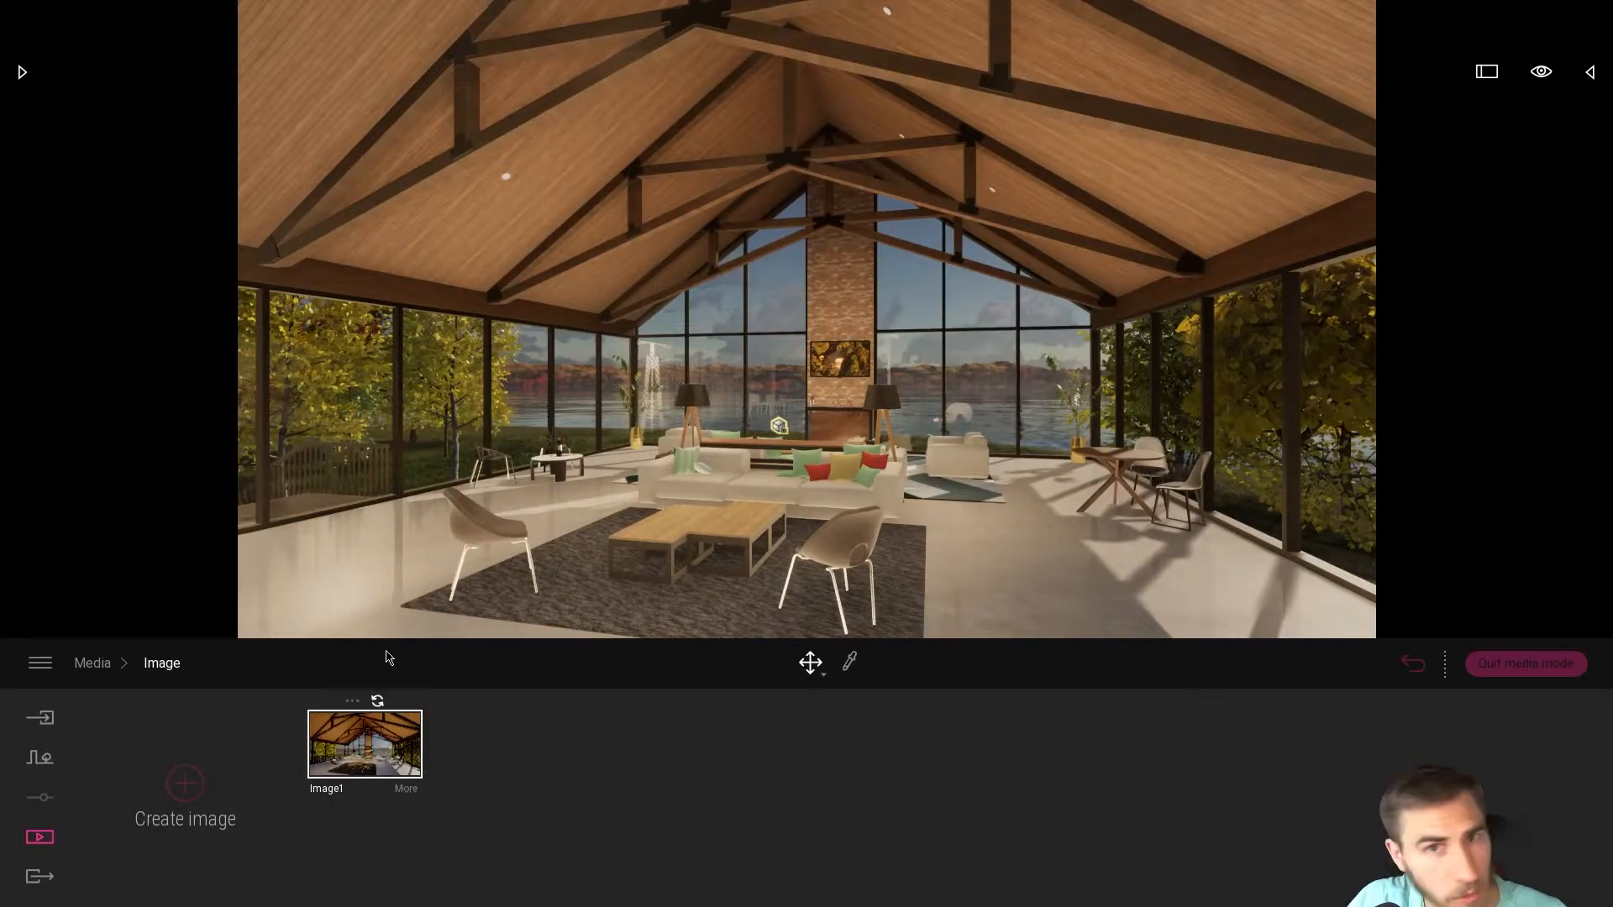
pyautogui.click(352, 700)
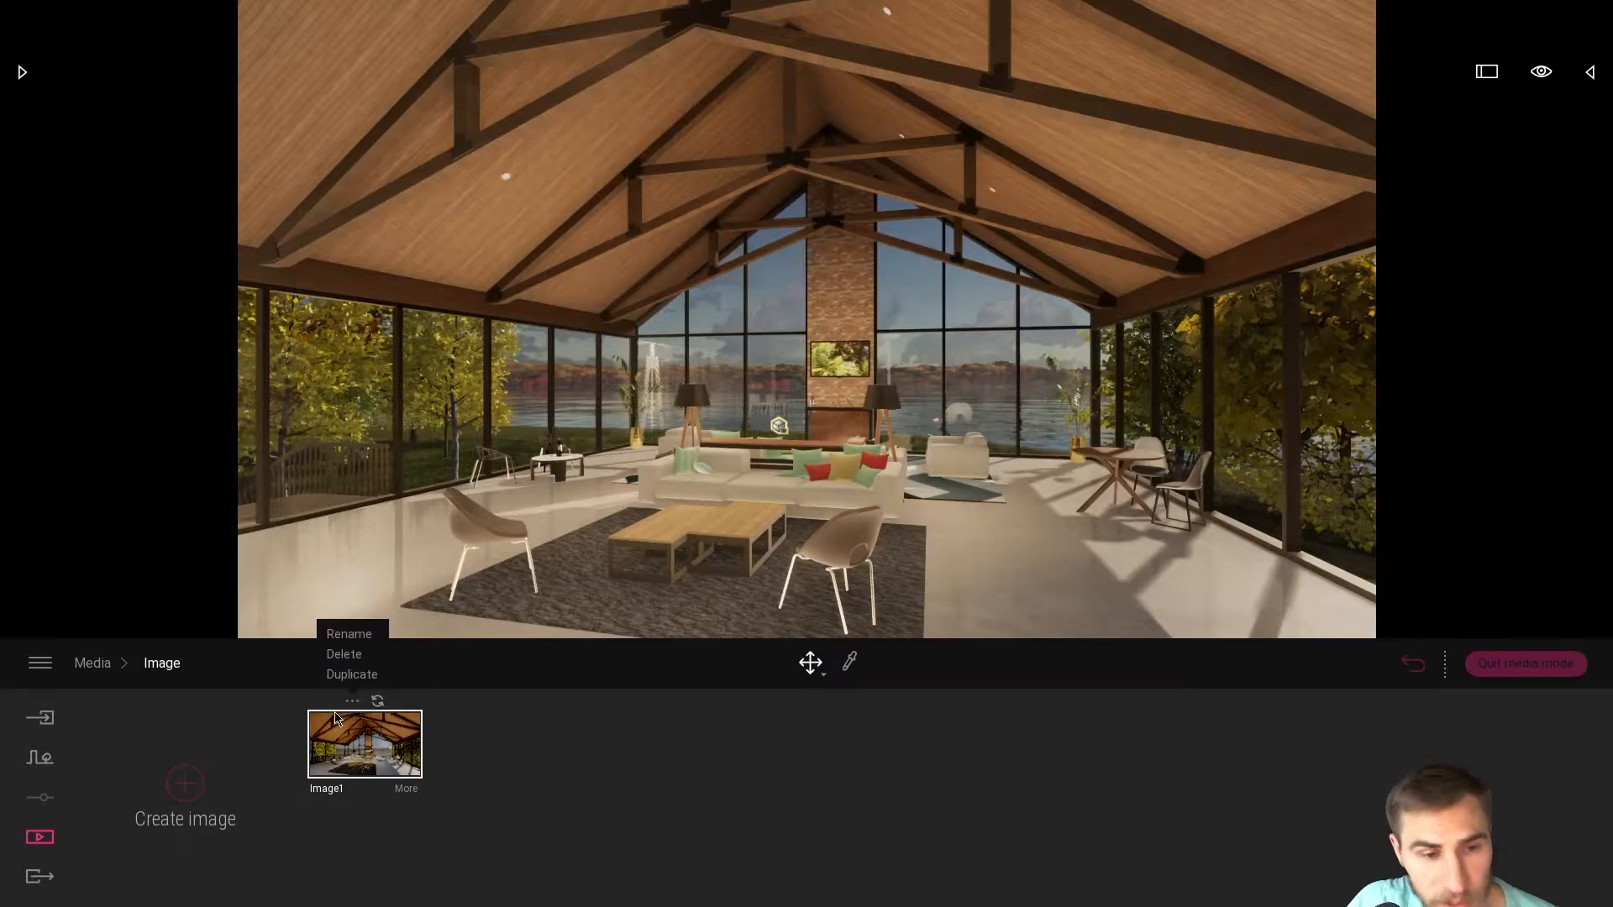
pyautogui.click(352, 673)
pyautogui.click(475, 751)
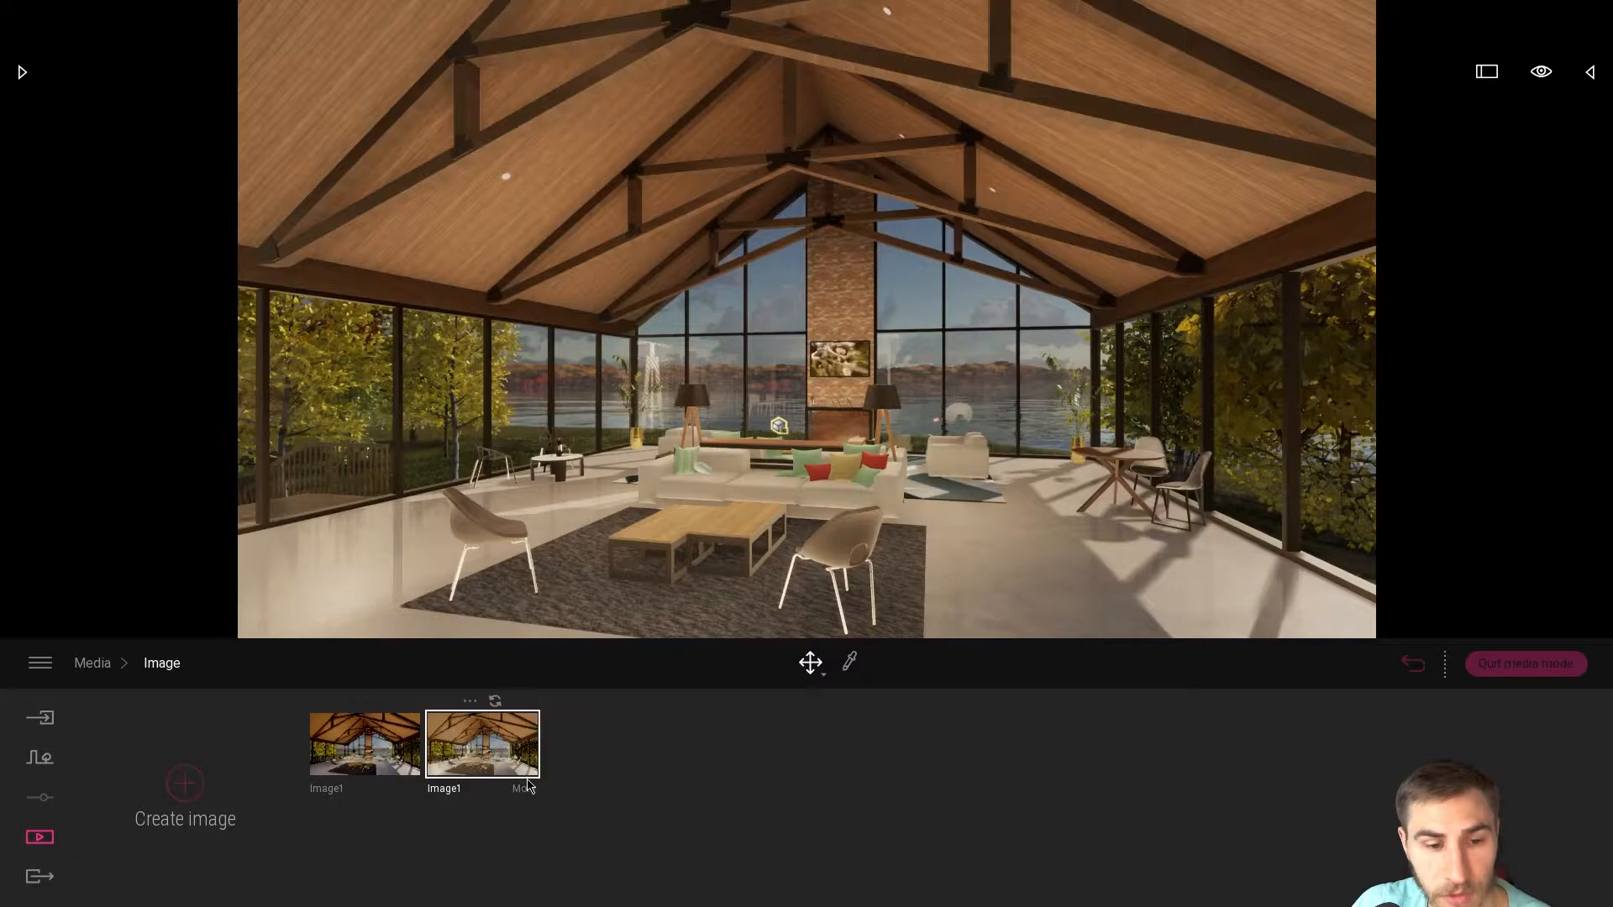
# Enable the clay render visual effect in the duplicated image's camera settings
pyautogui.click(495, 724)
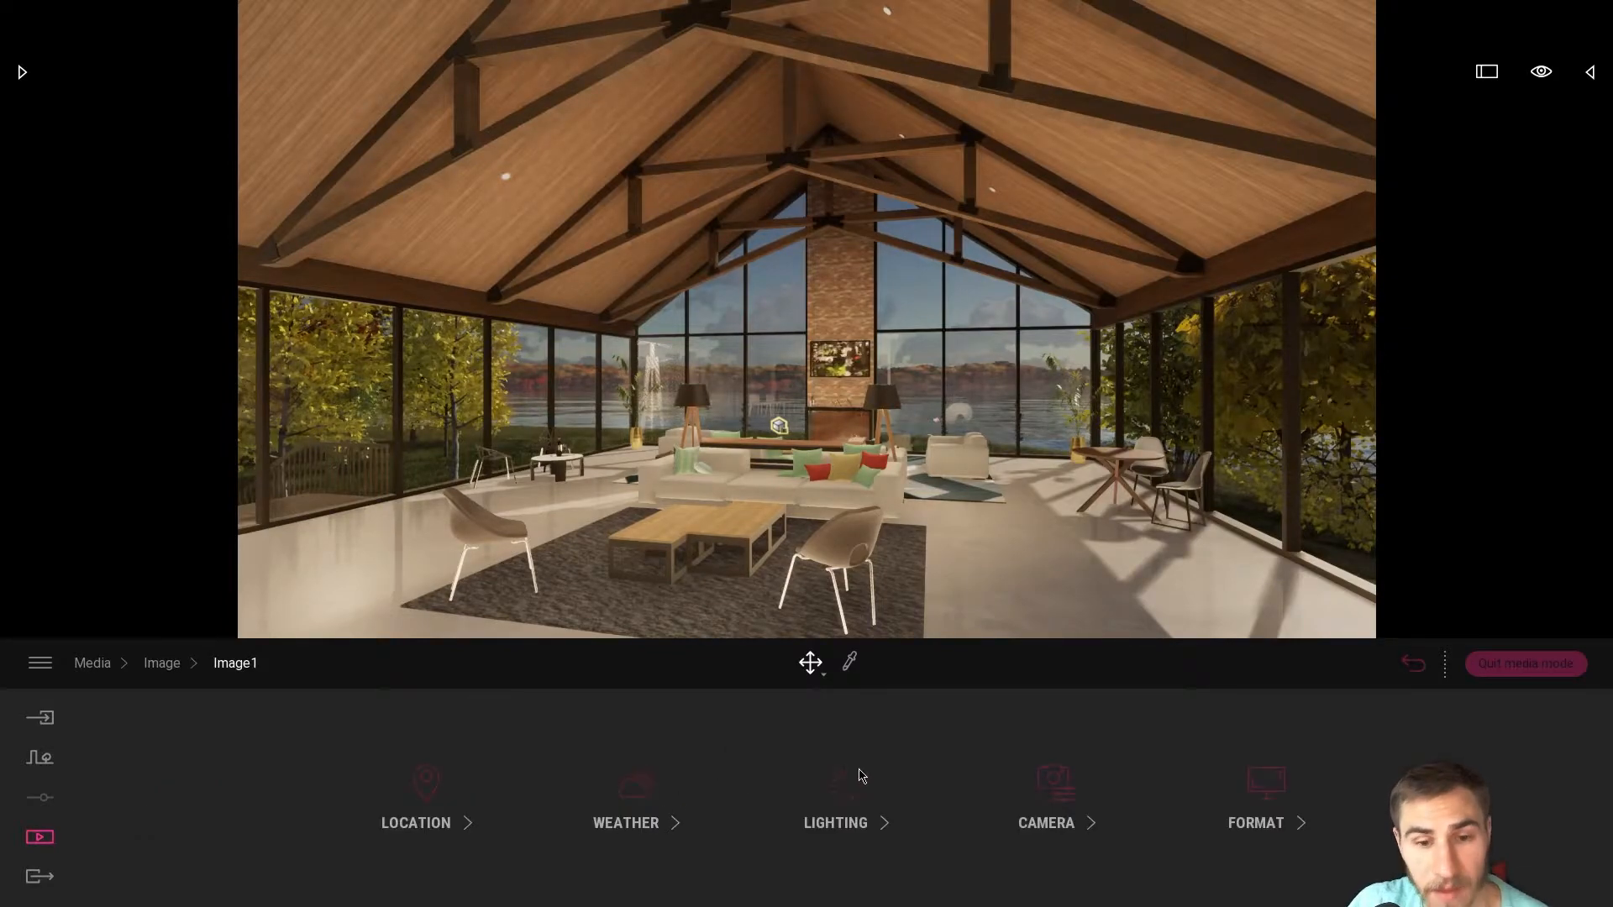
pyautogui.click(1055, 786)
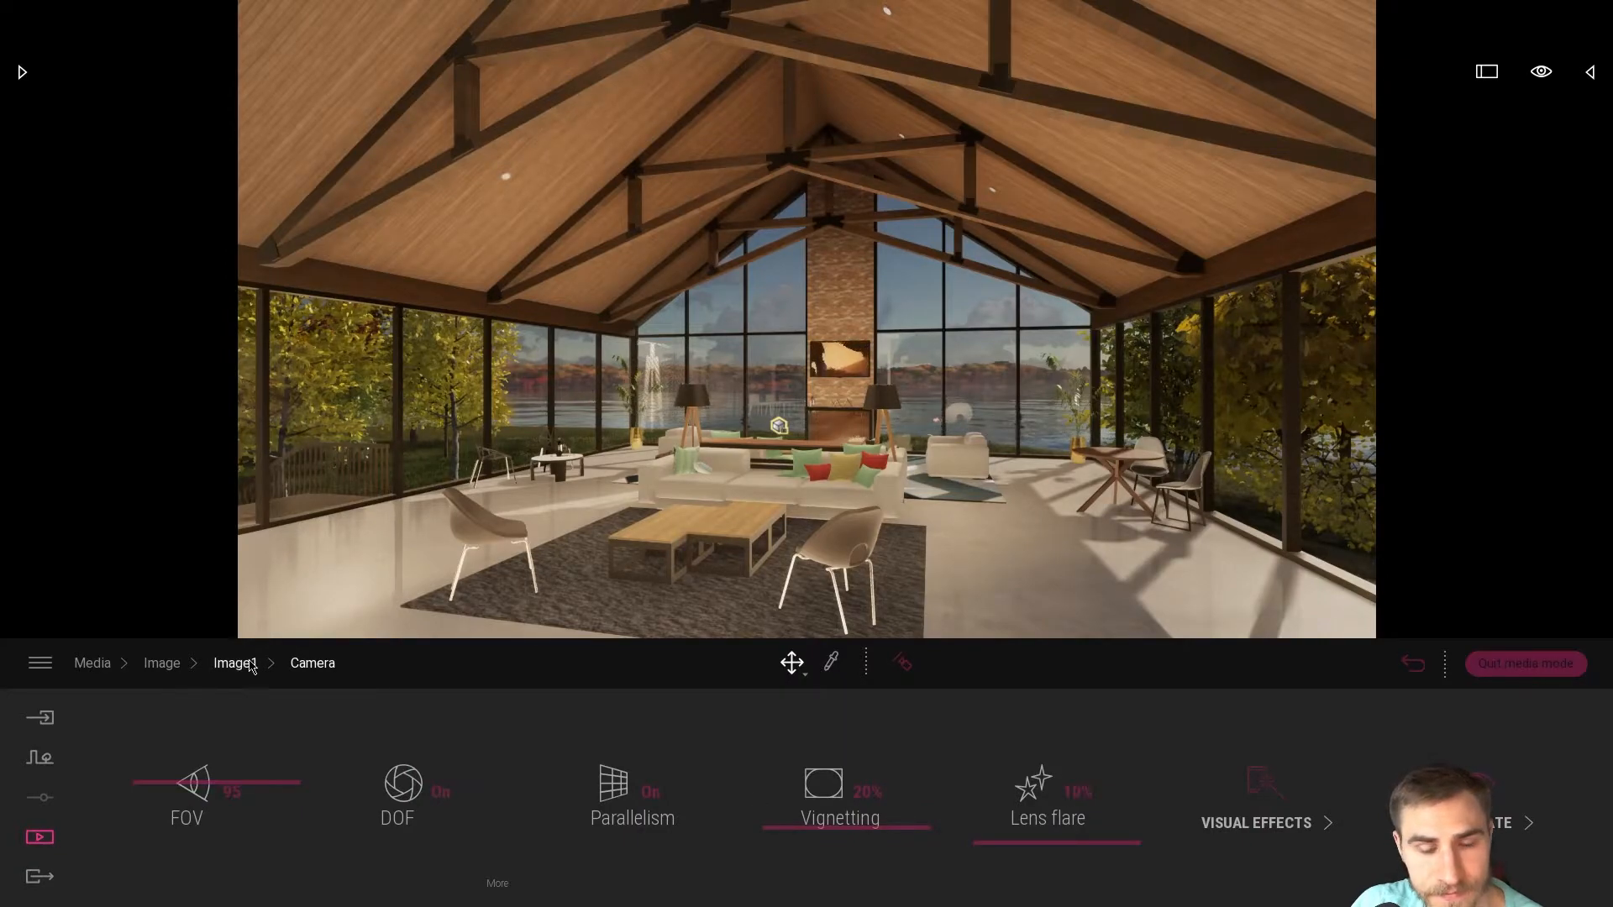
pyautogui.click(1260, 790)
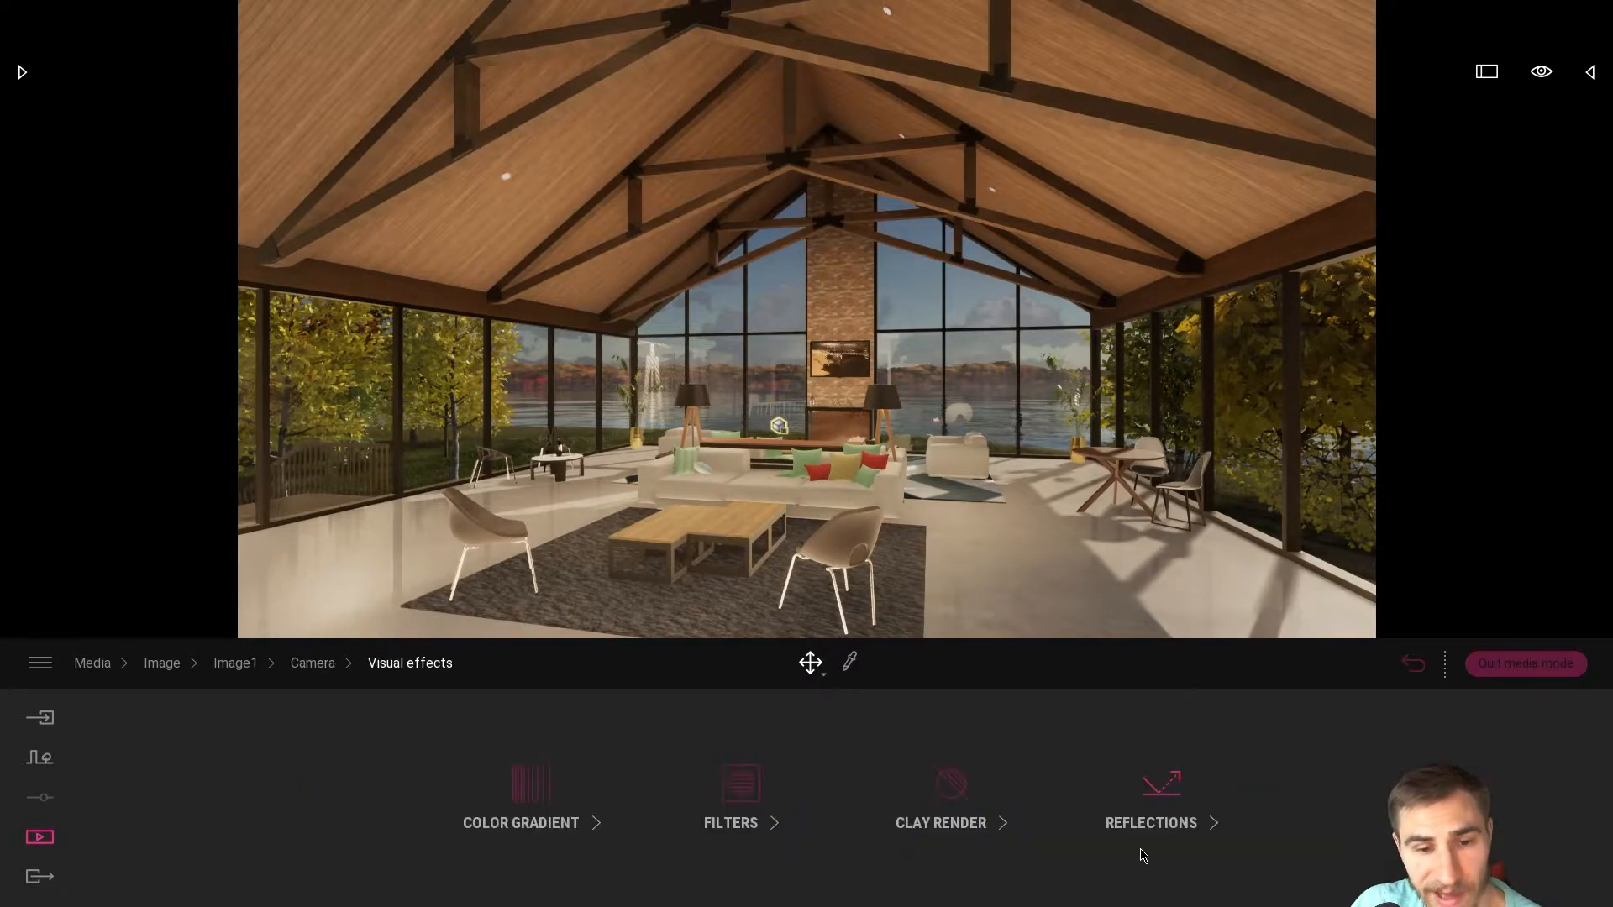
pyautogui.click(962, 800)
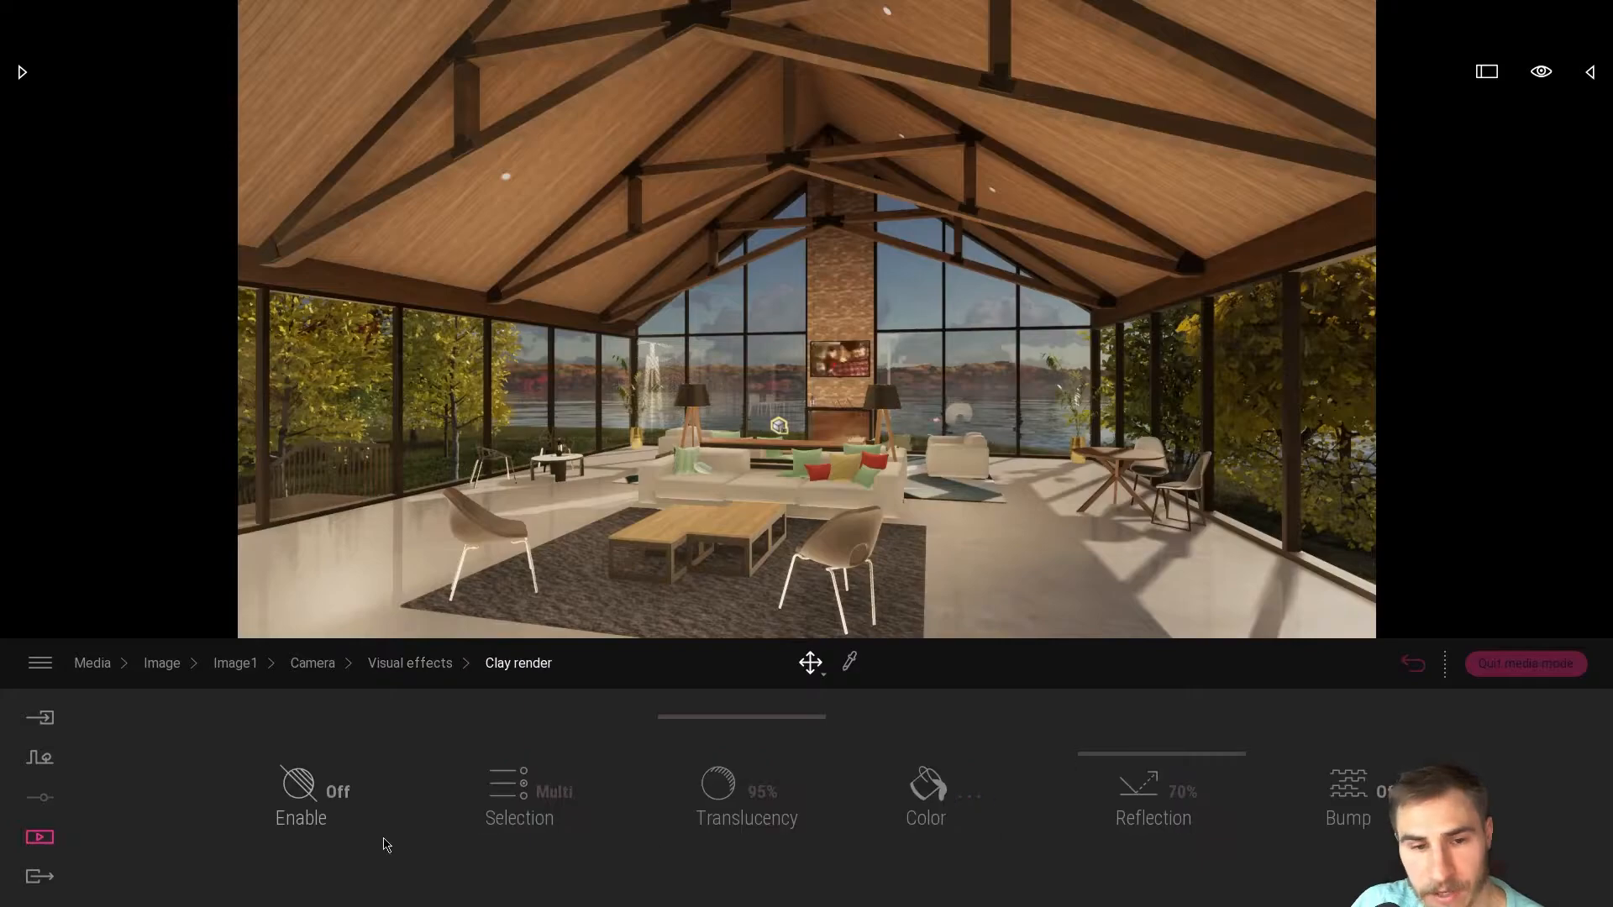
pyautogui.click(332, 790)
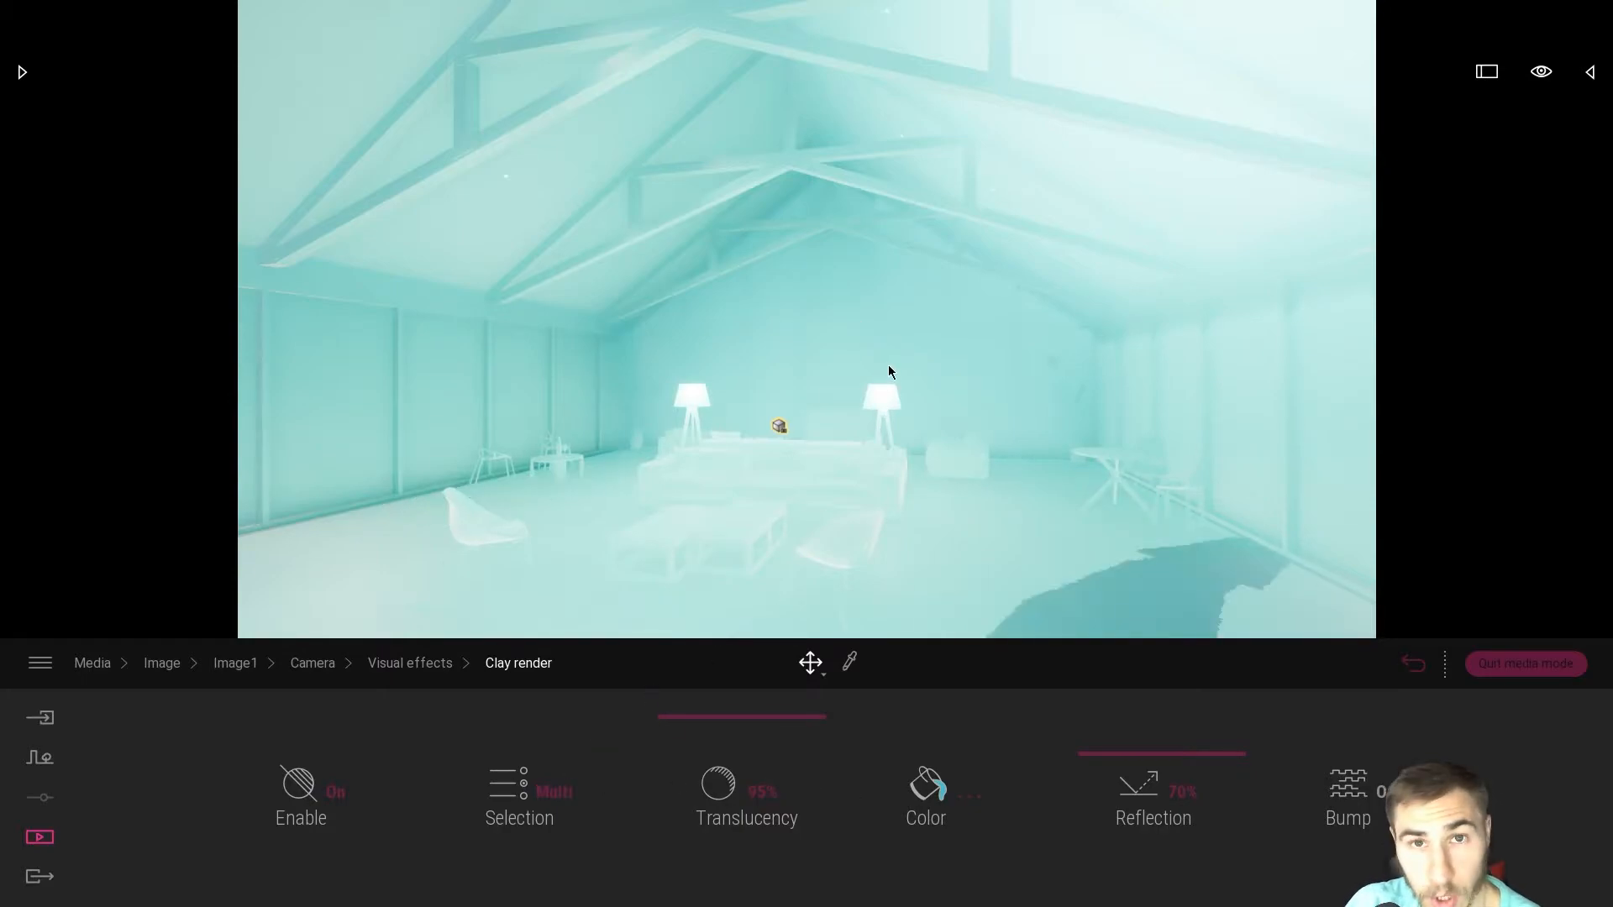
# Set the clay render colour to white with hex value ffffff
pyautogui.click(921, 793)
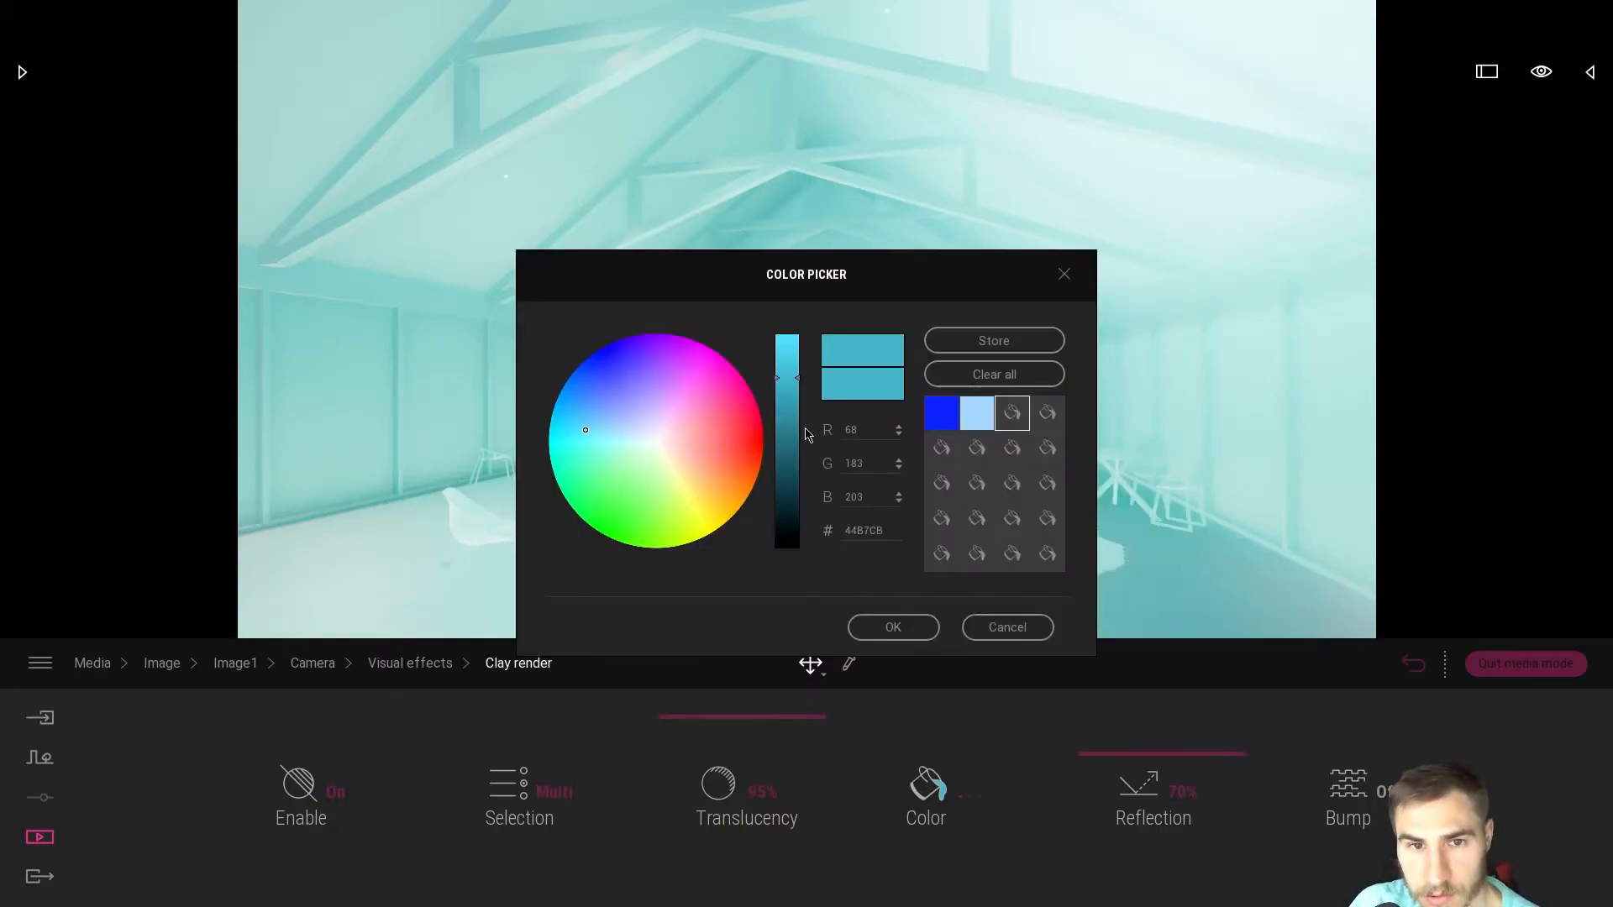
pyautogui.doubleClick(885, 531)
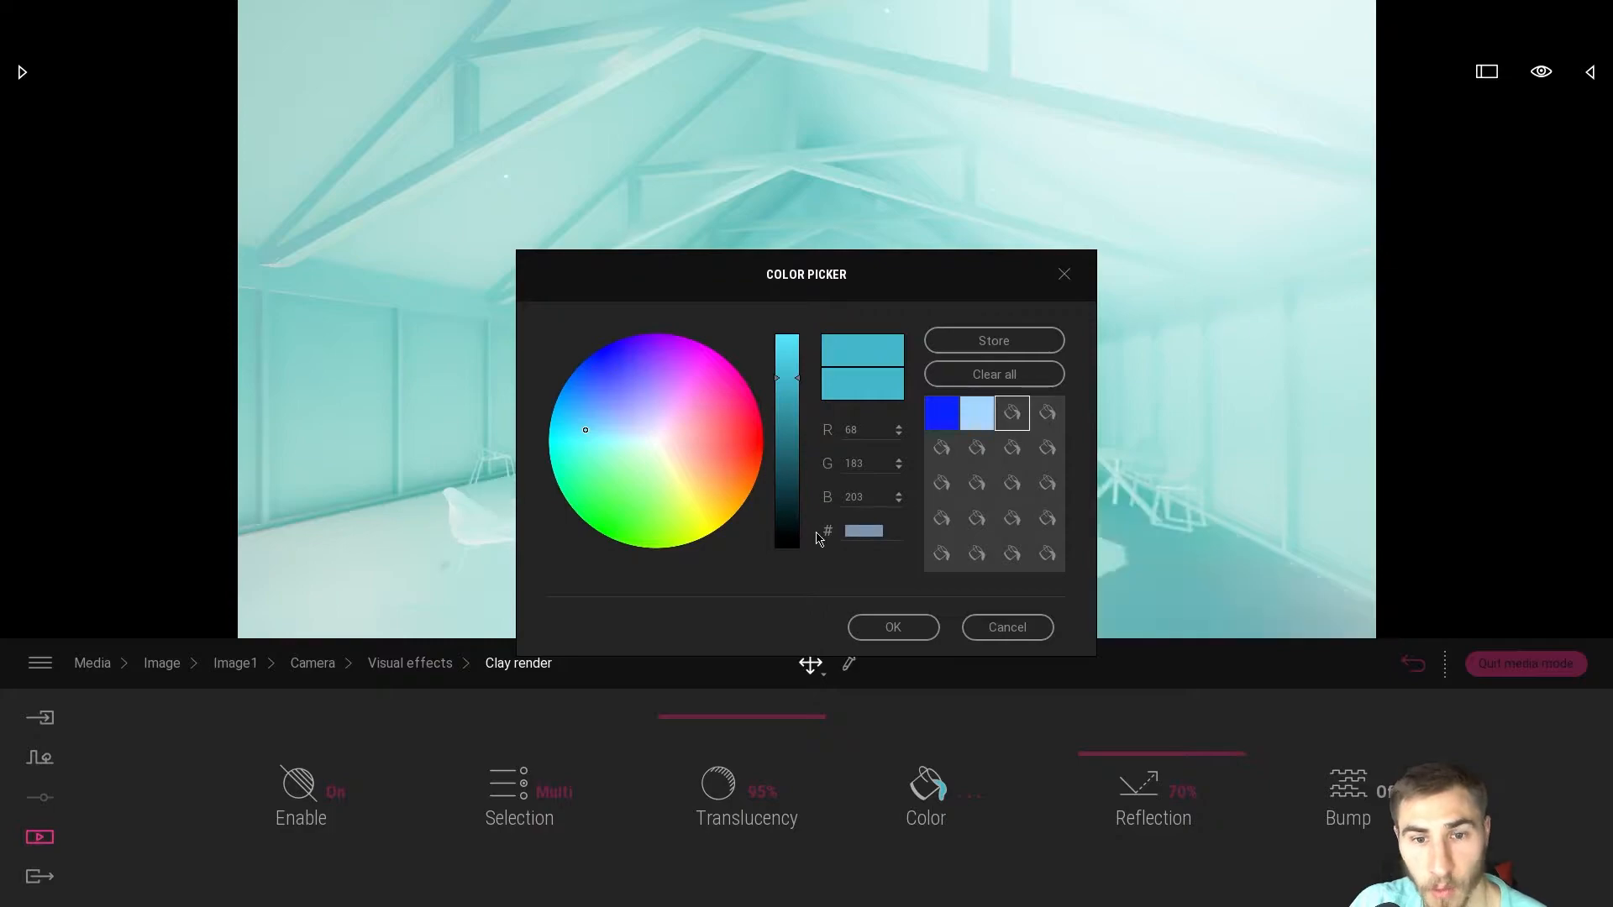
pyautogui.write('1')
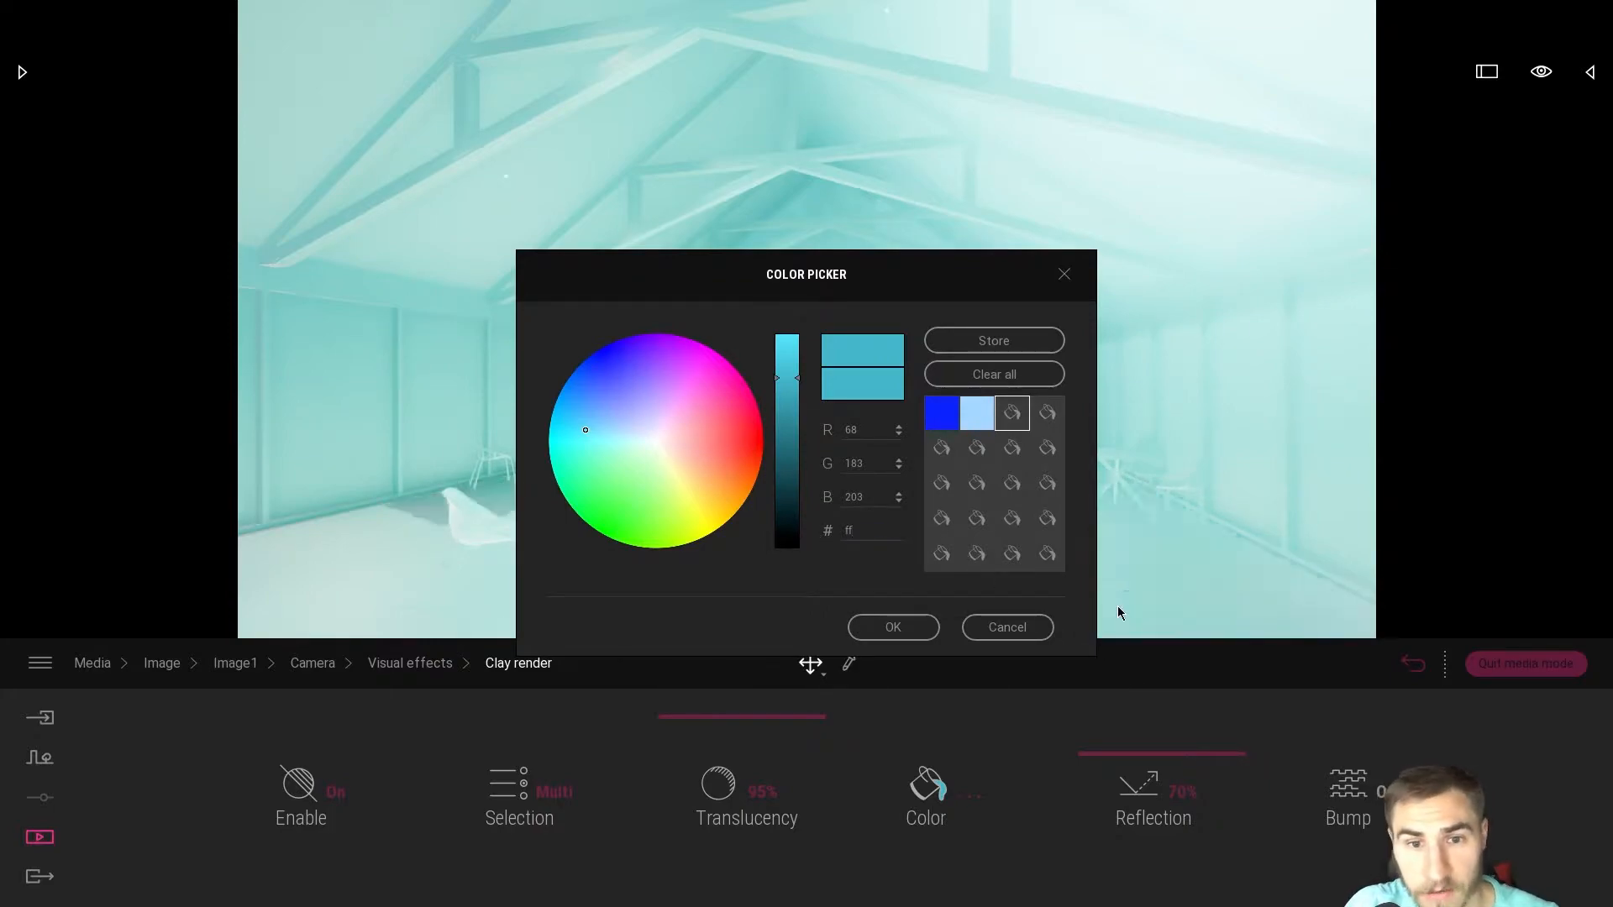
pyautogui.write('ffffff')
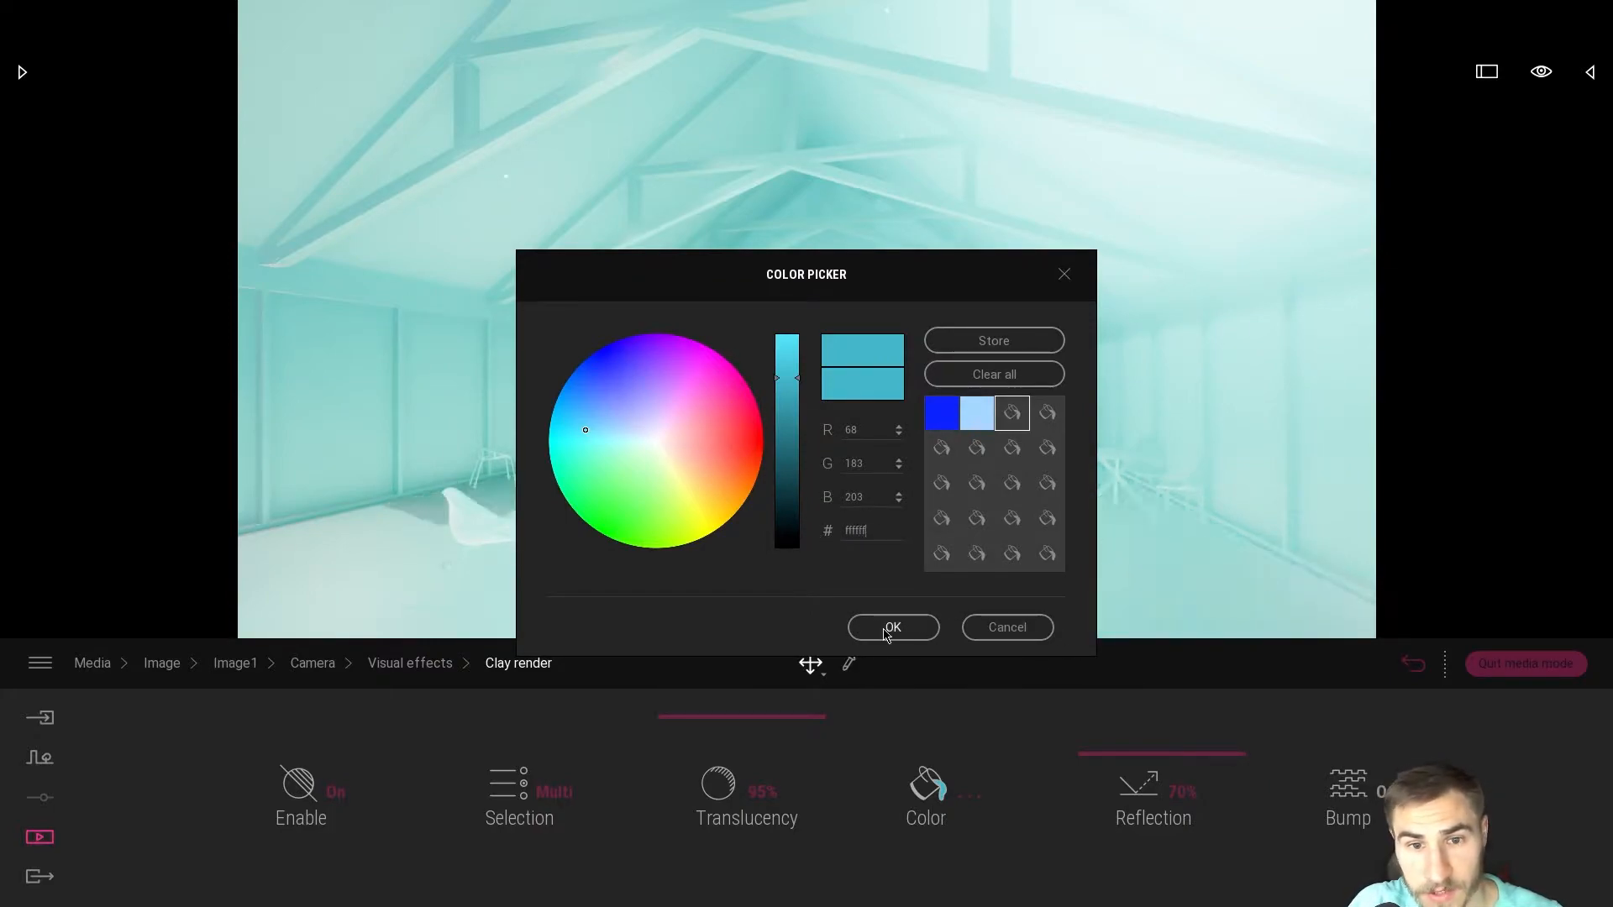
pyautogui.click(893, 628)
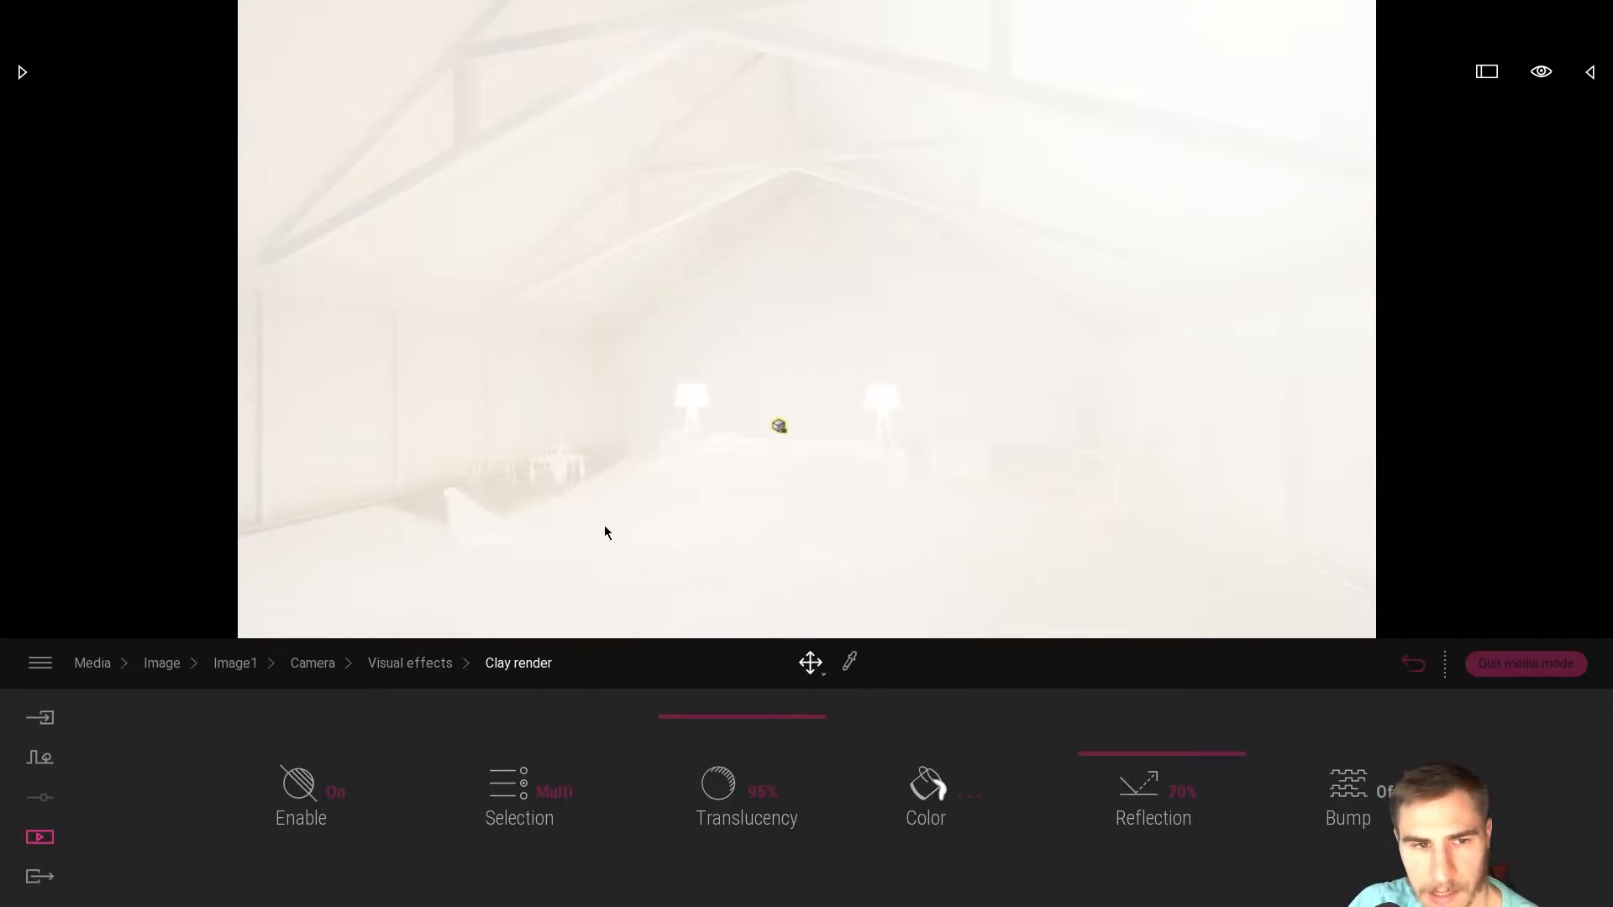
# Set the clay render's translucency to 0% and exclude Glass from its selection
pyautogui.moveTo(733, 790); pyautogui.dragTo(751, 903)
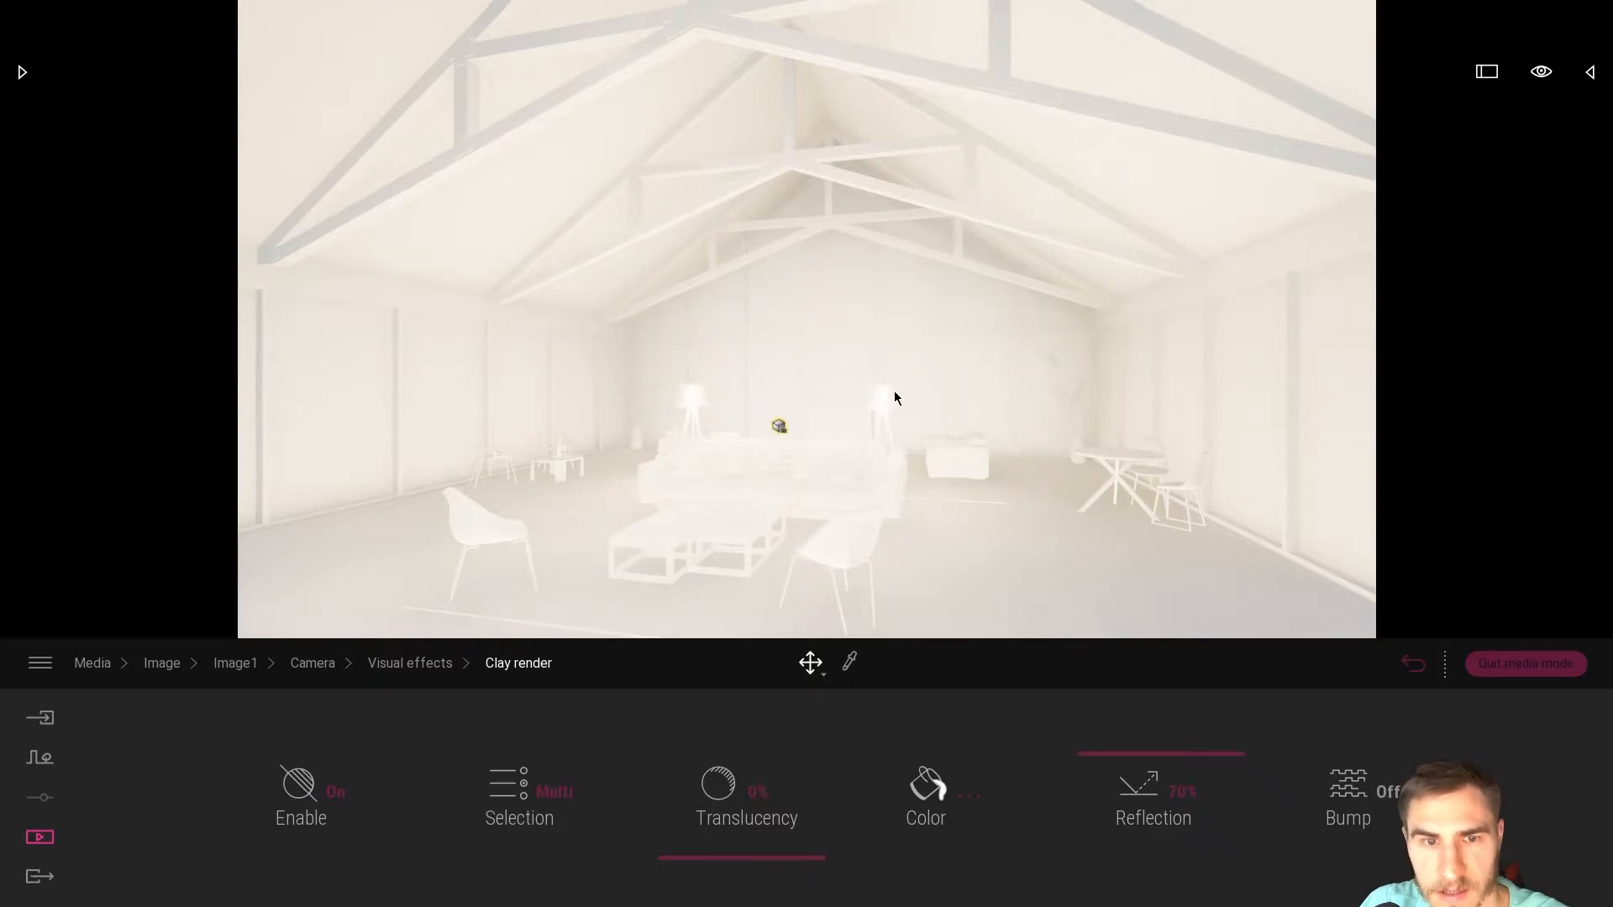
pyautogui.click(556, 792)
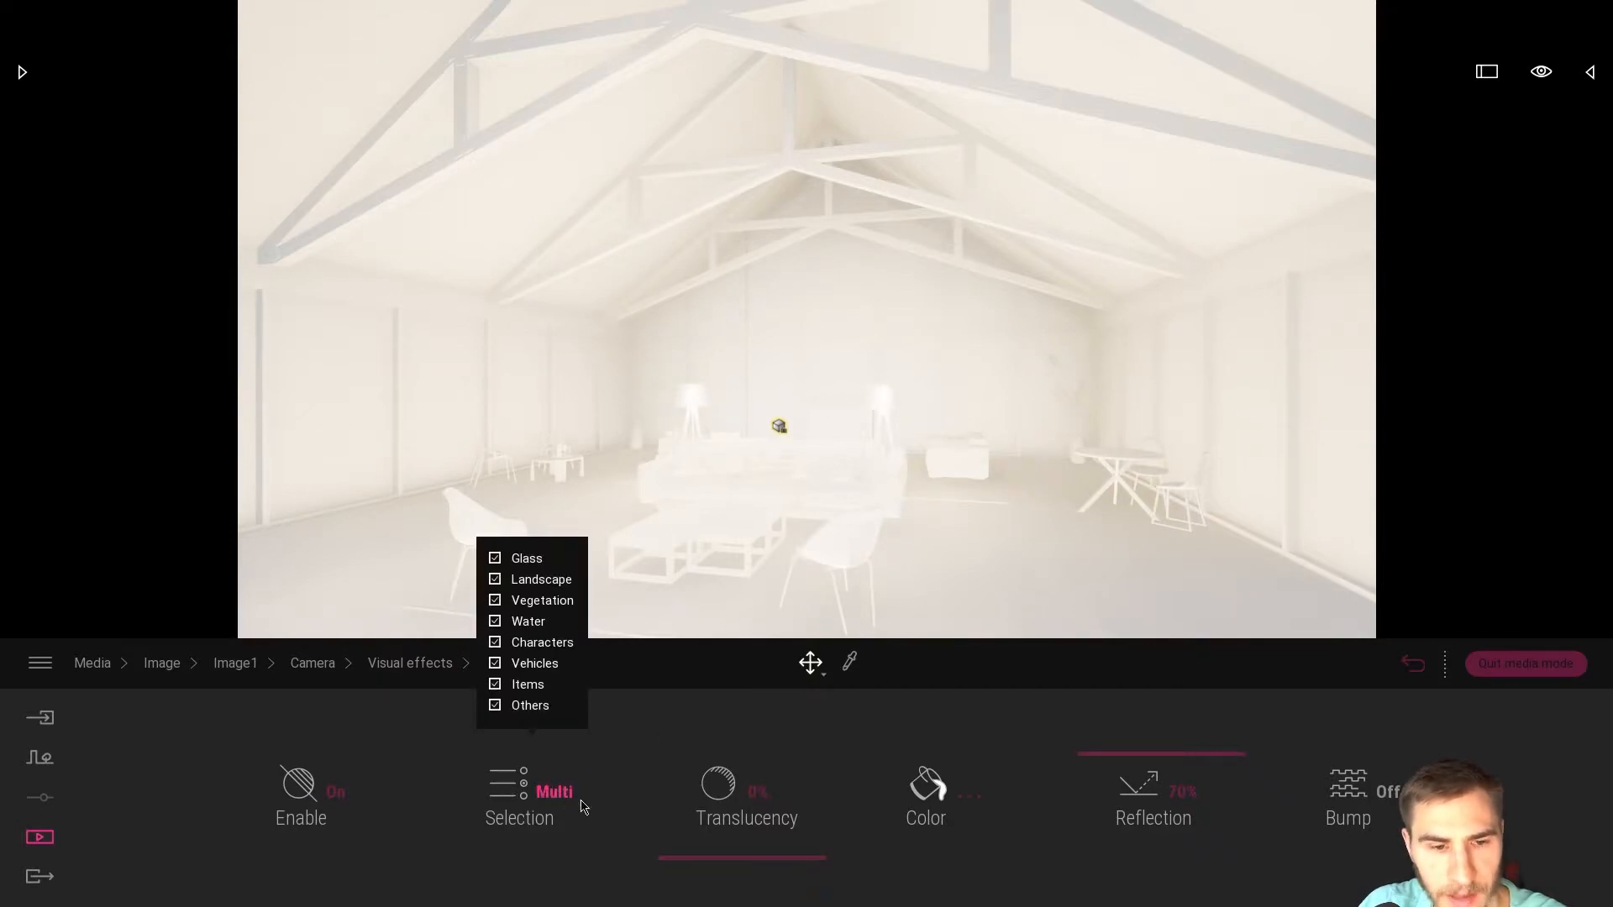
pyautogui.click(495, 559)
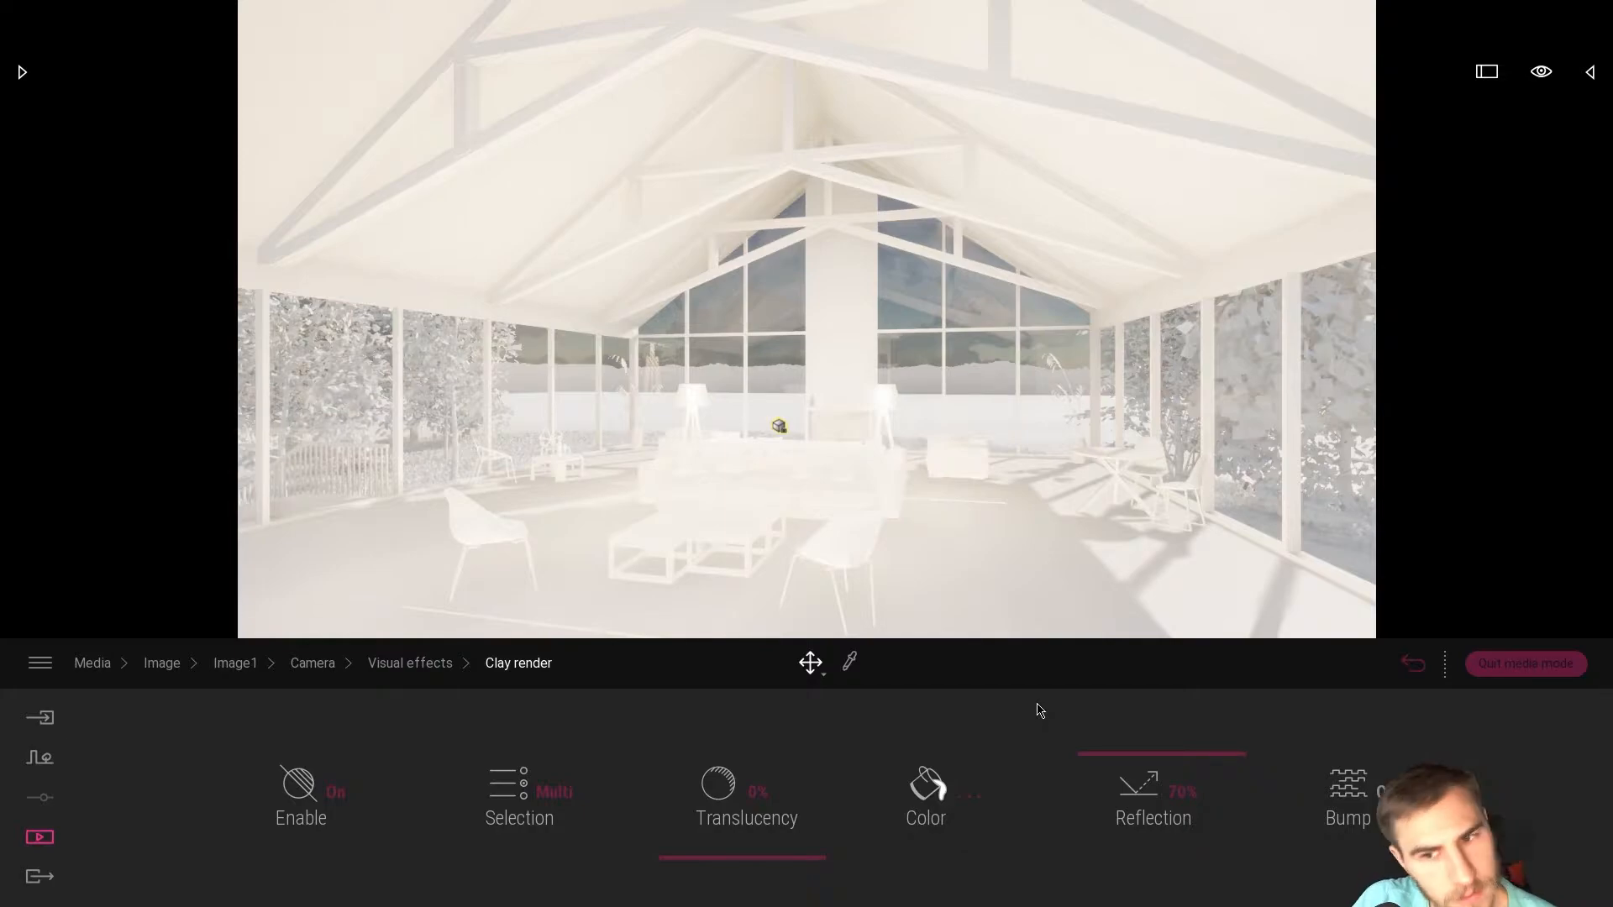
# Lower the clay render's reflection to 0% and turn on bump
pyautogui.moveTo(1140, 764); pyautogui.dragTo(1197, 905)
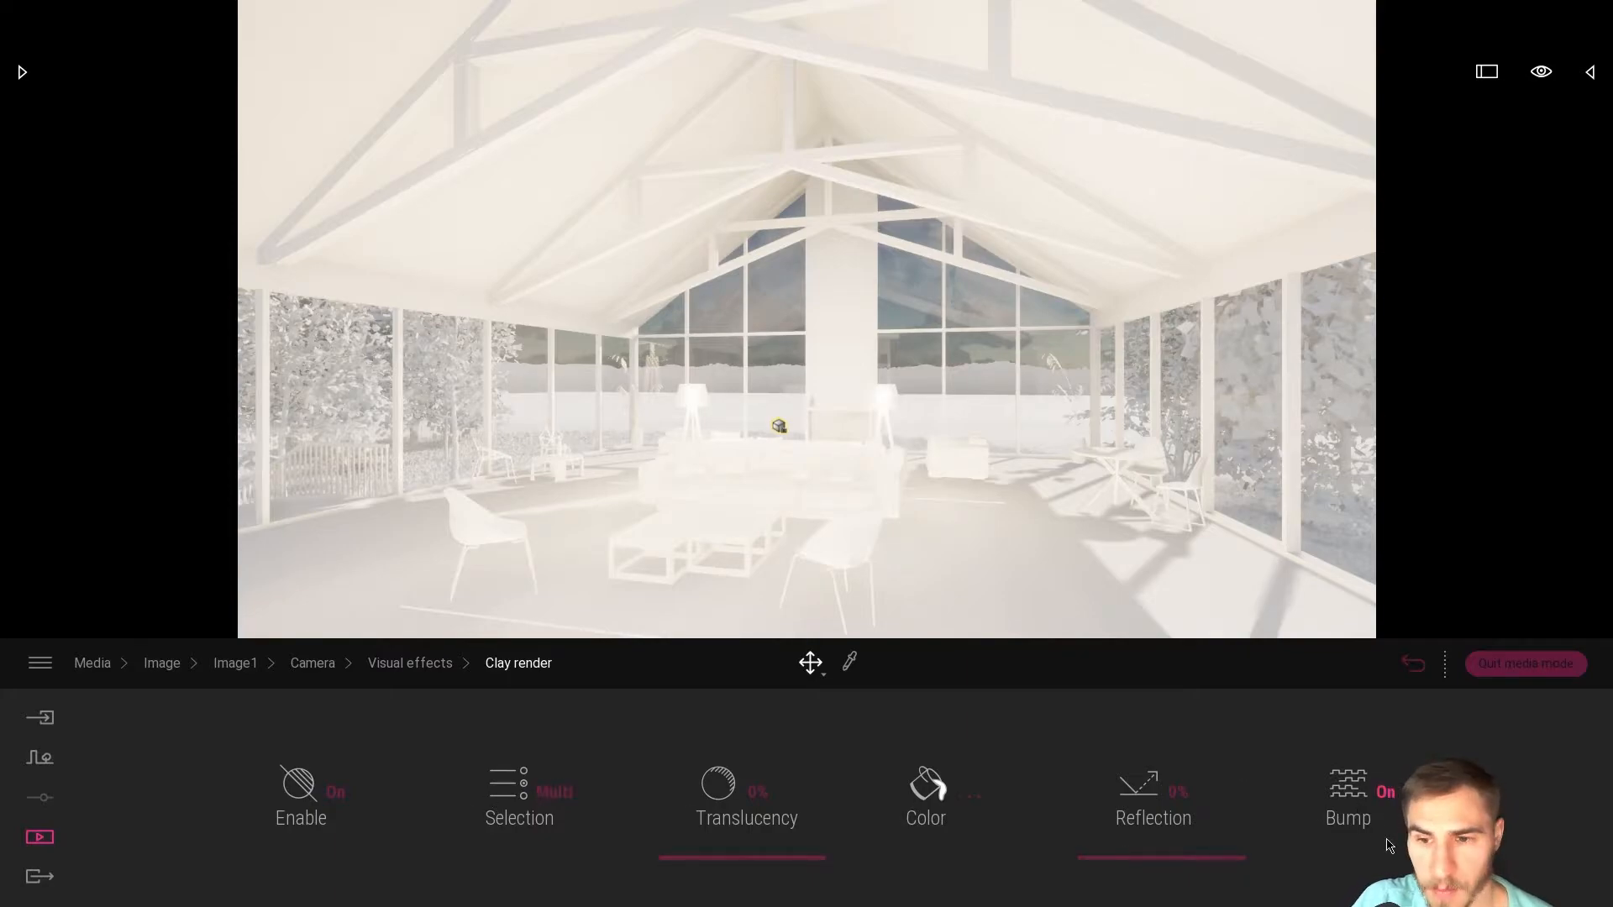
pyautogui.click(405, 663)
# Reduce the image's colour gradient saturation to 0%
pyautogui.click(741, 786)
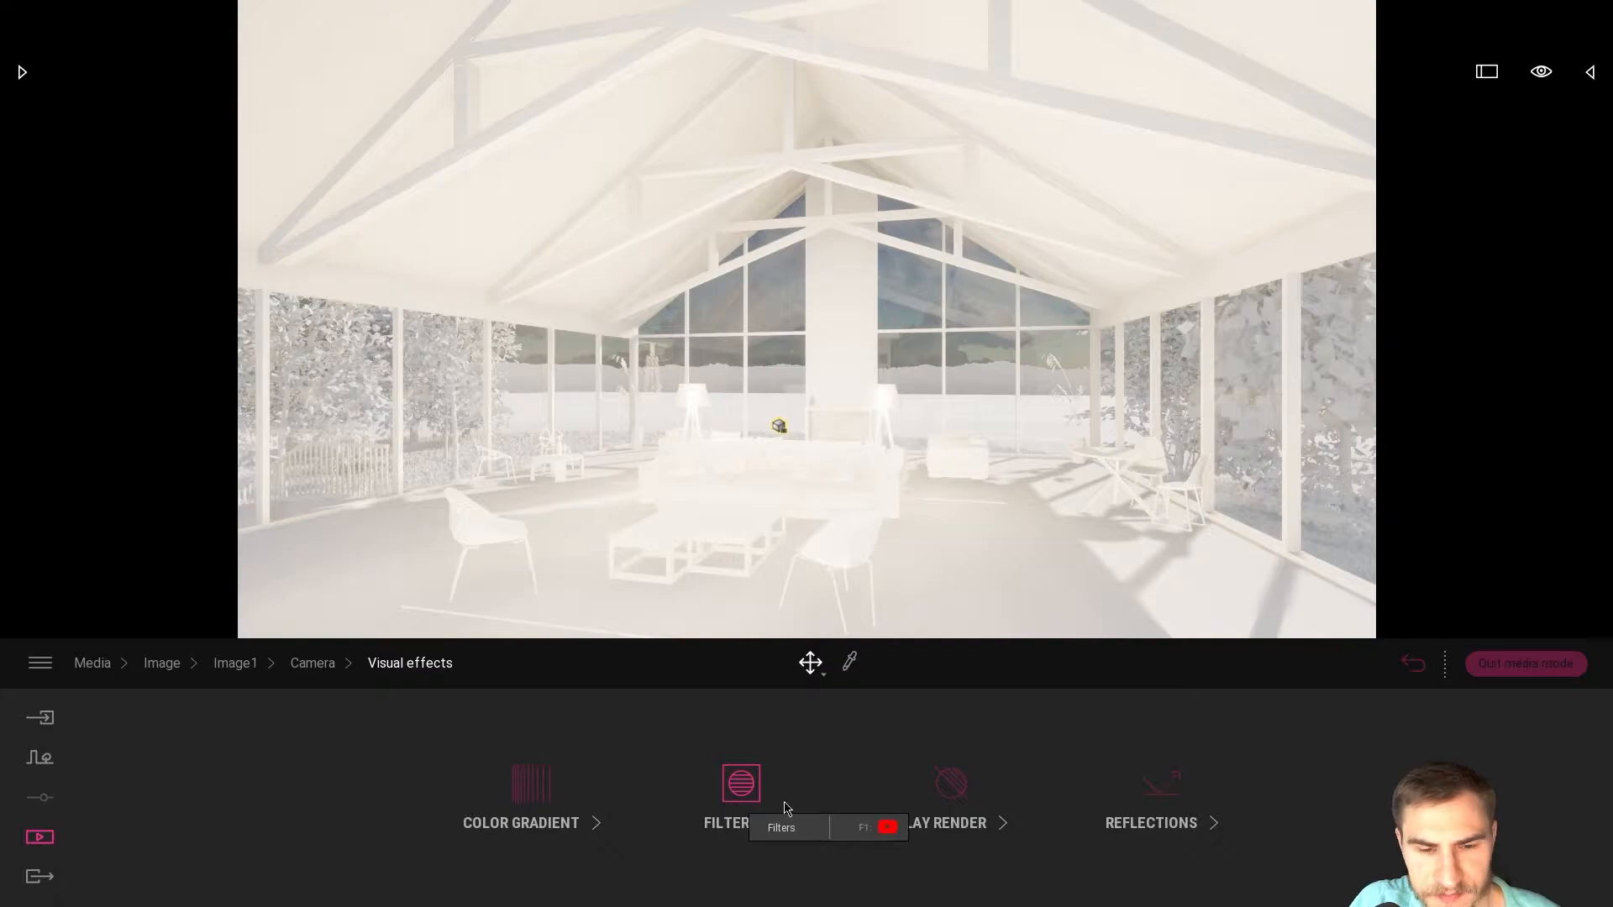
pyautogui.click(410, 663)
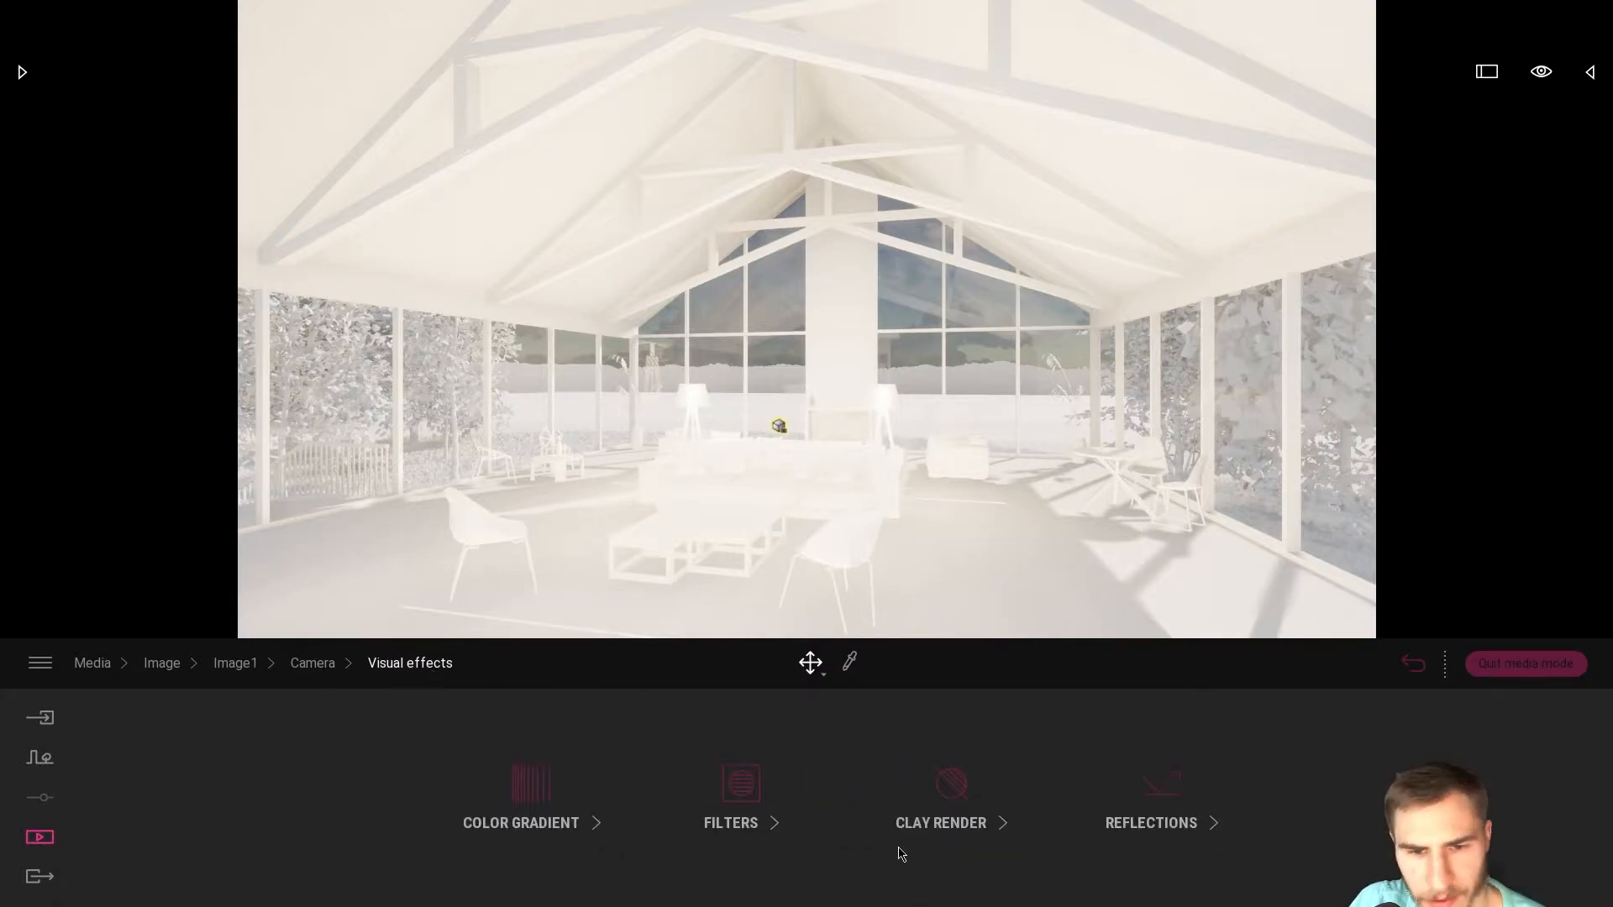
pyautogui.click(555, 798)
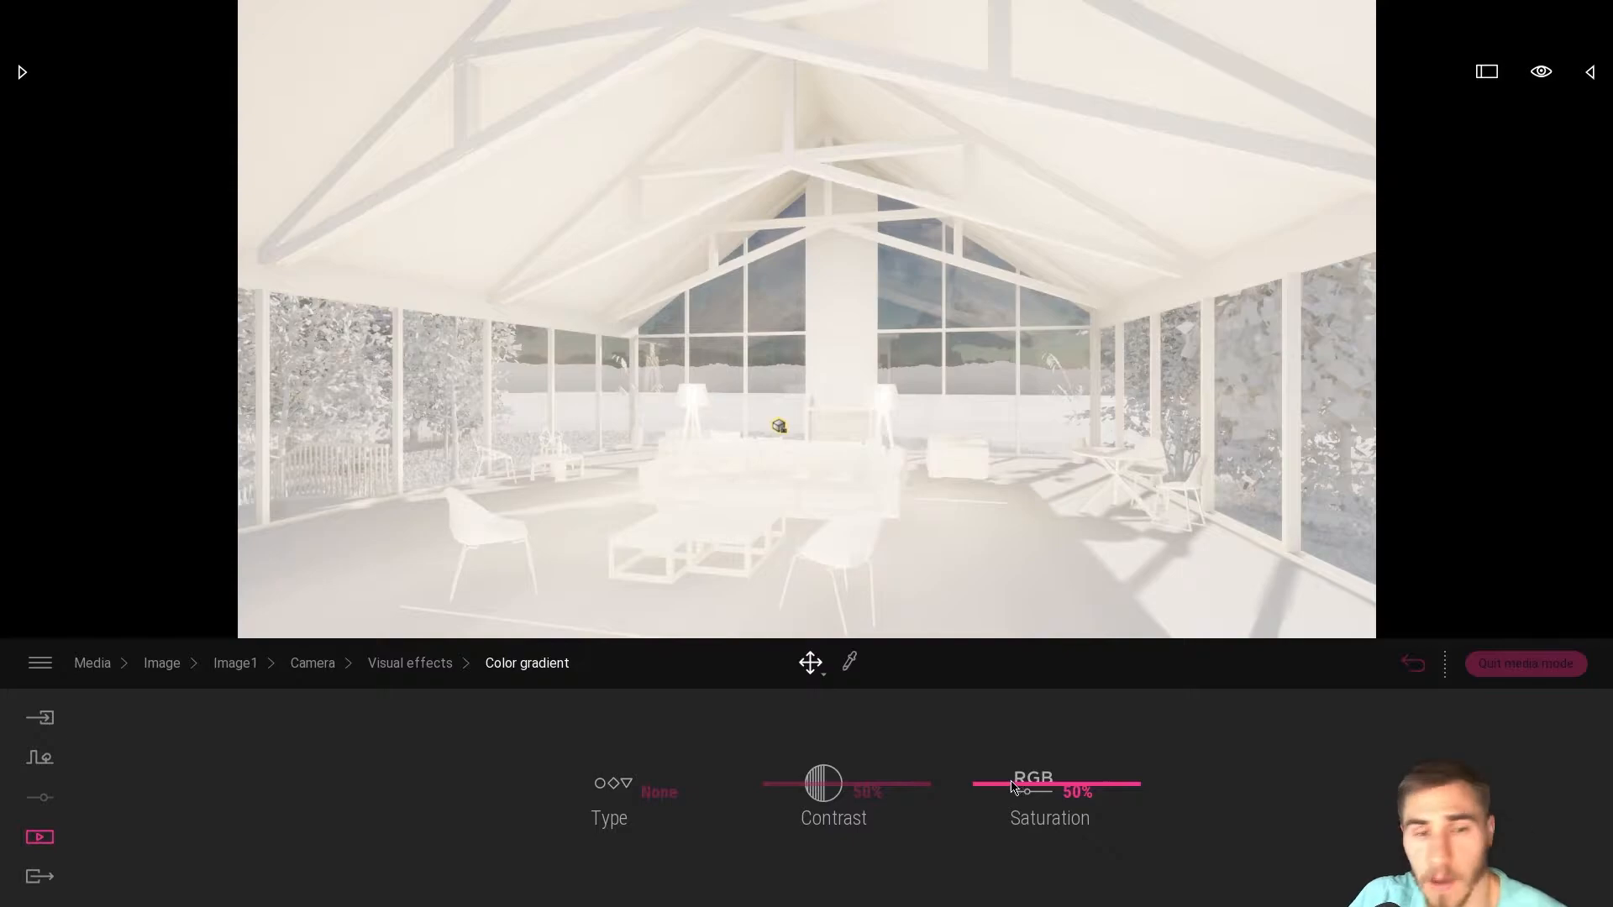
pyautogui.moveTo(1019, 794); pyautogui.dragTo(1009, 894)
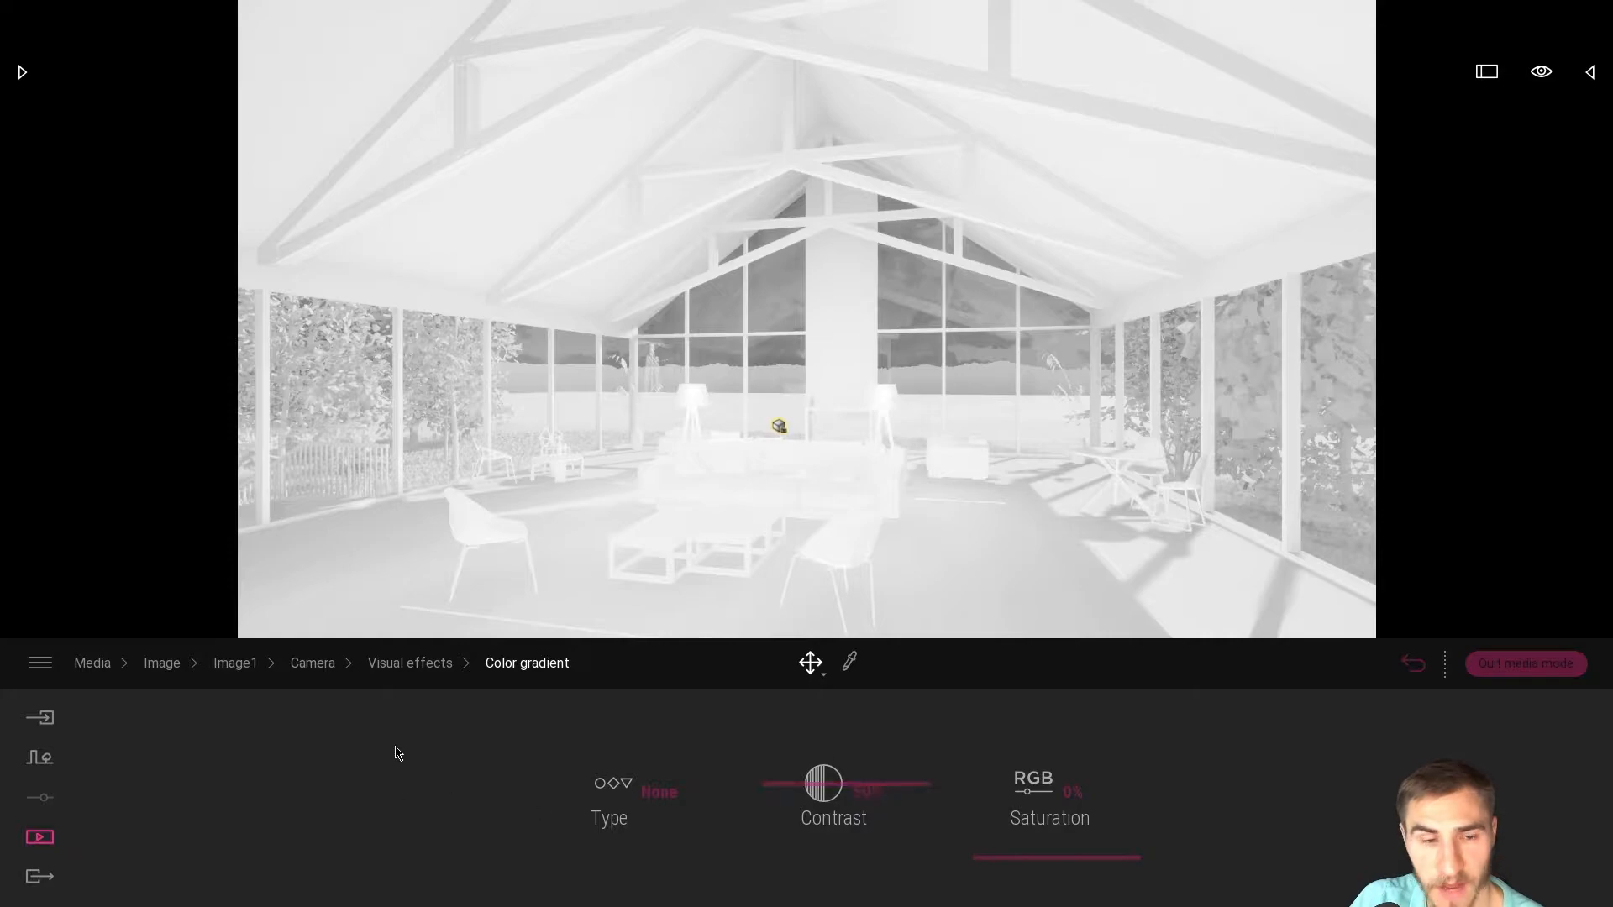
# Toggle the SSR reflections off and back on to compare their effect on the clay image
pyautogui.click(409, 664)
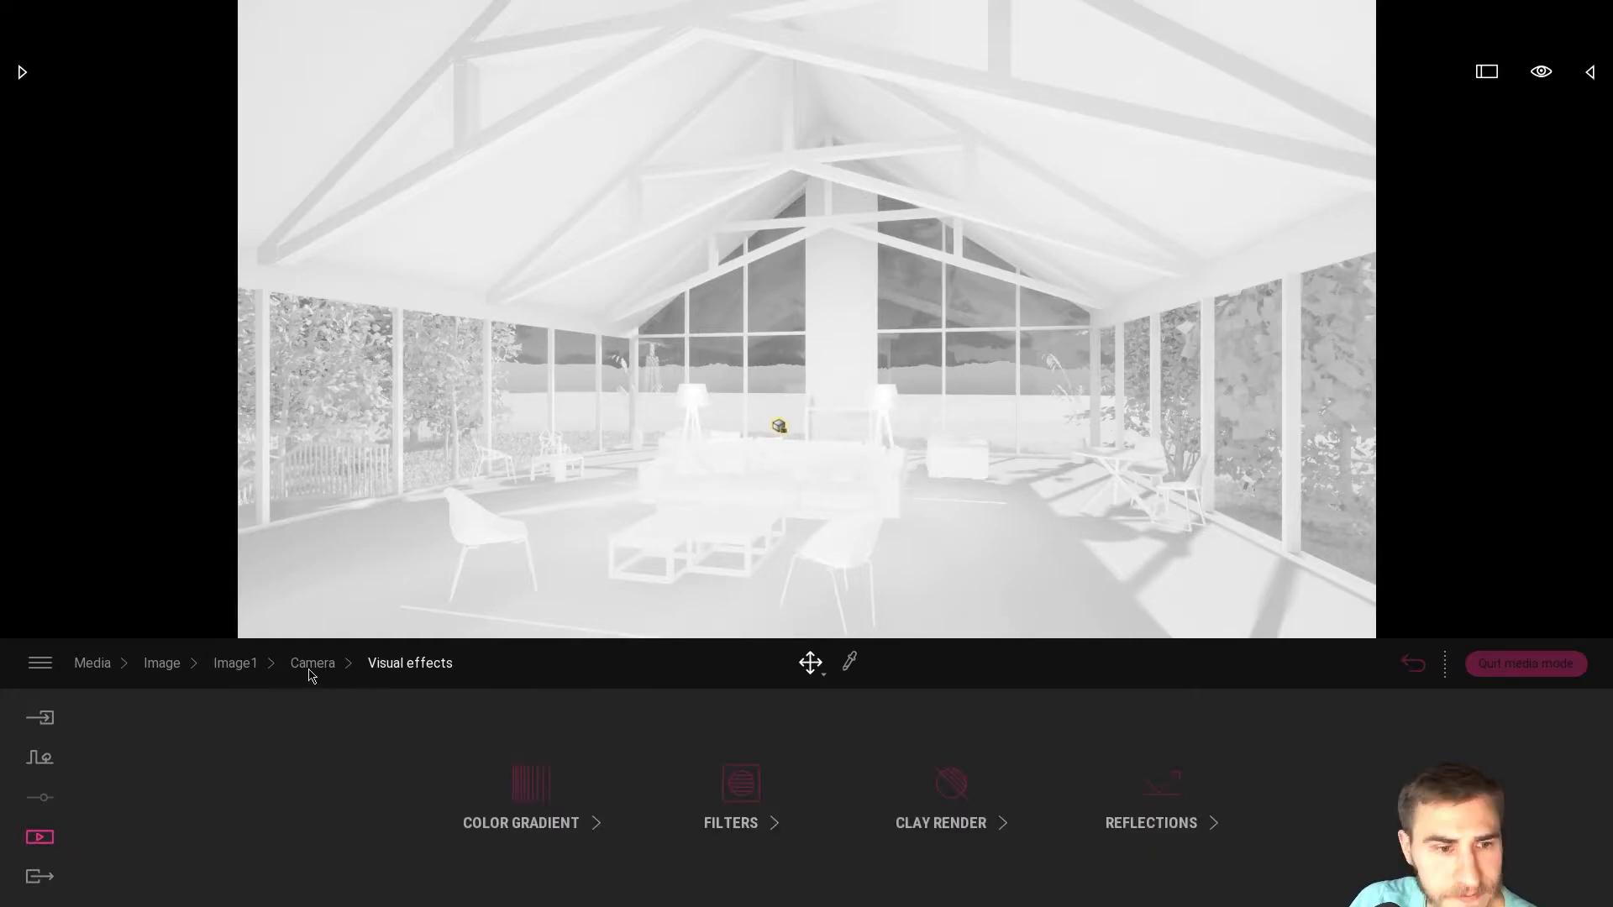
pyautogui.click(1160, 788)
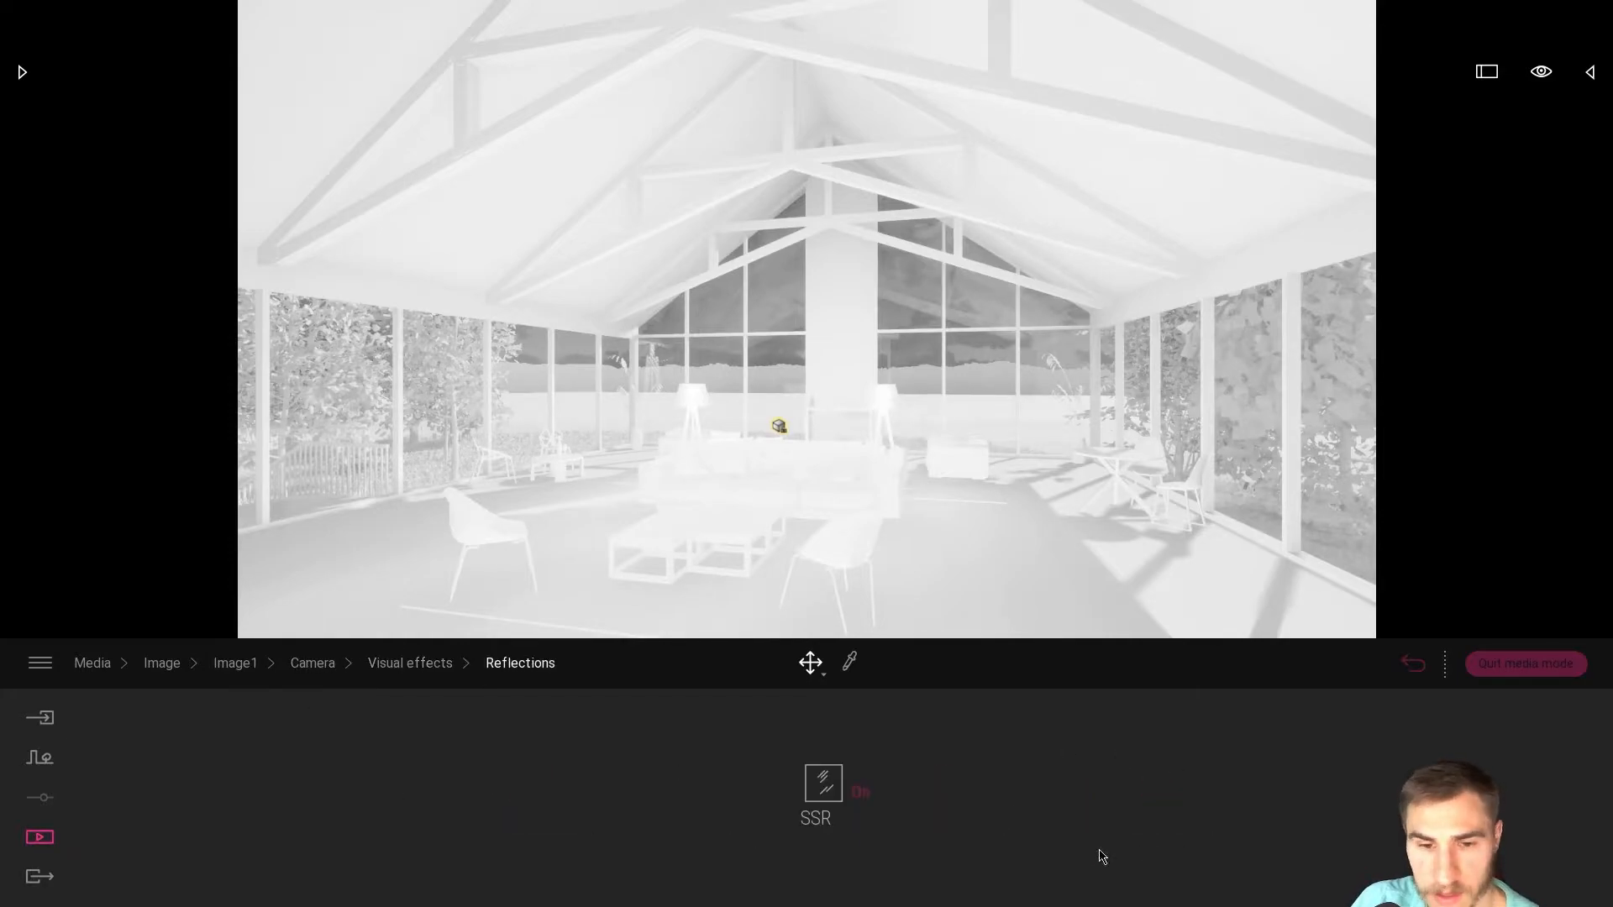
pyautogui.click(843, 786)
pyautogui.click(842, 811)
pyautogui.click(838, 808)
pyautogui.click(843, 805)
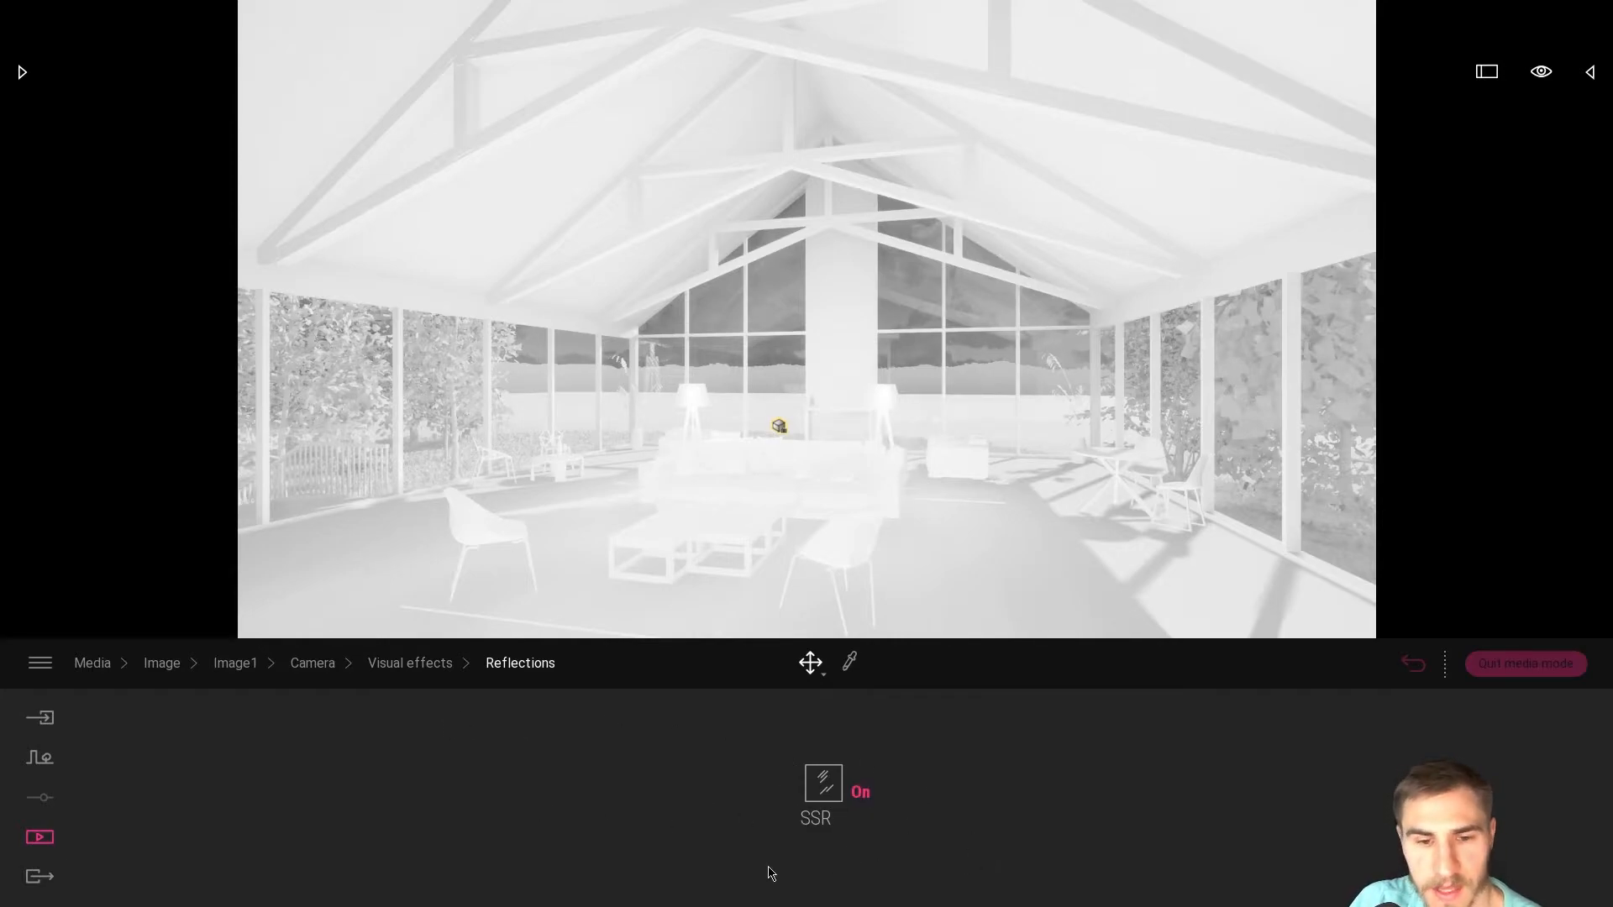
# Set the image camera's vignetting to 0%
pyautogui.click(420, 664)
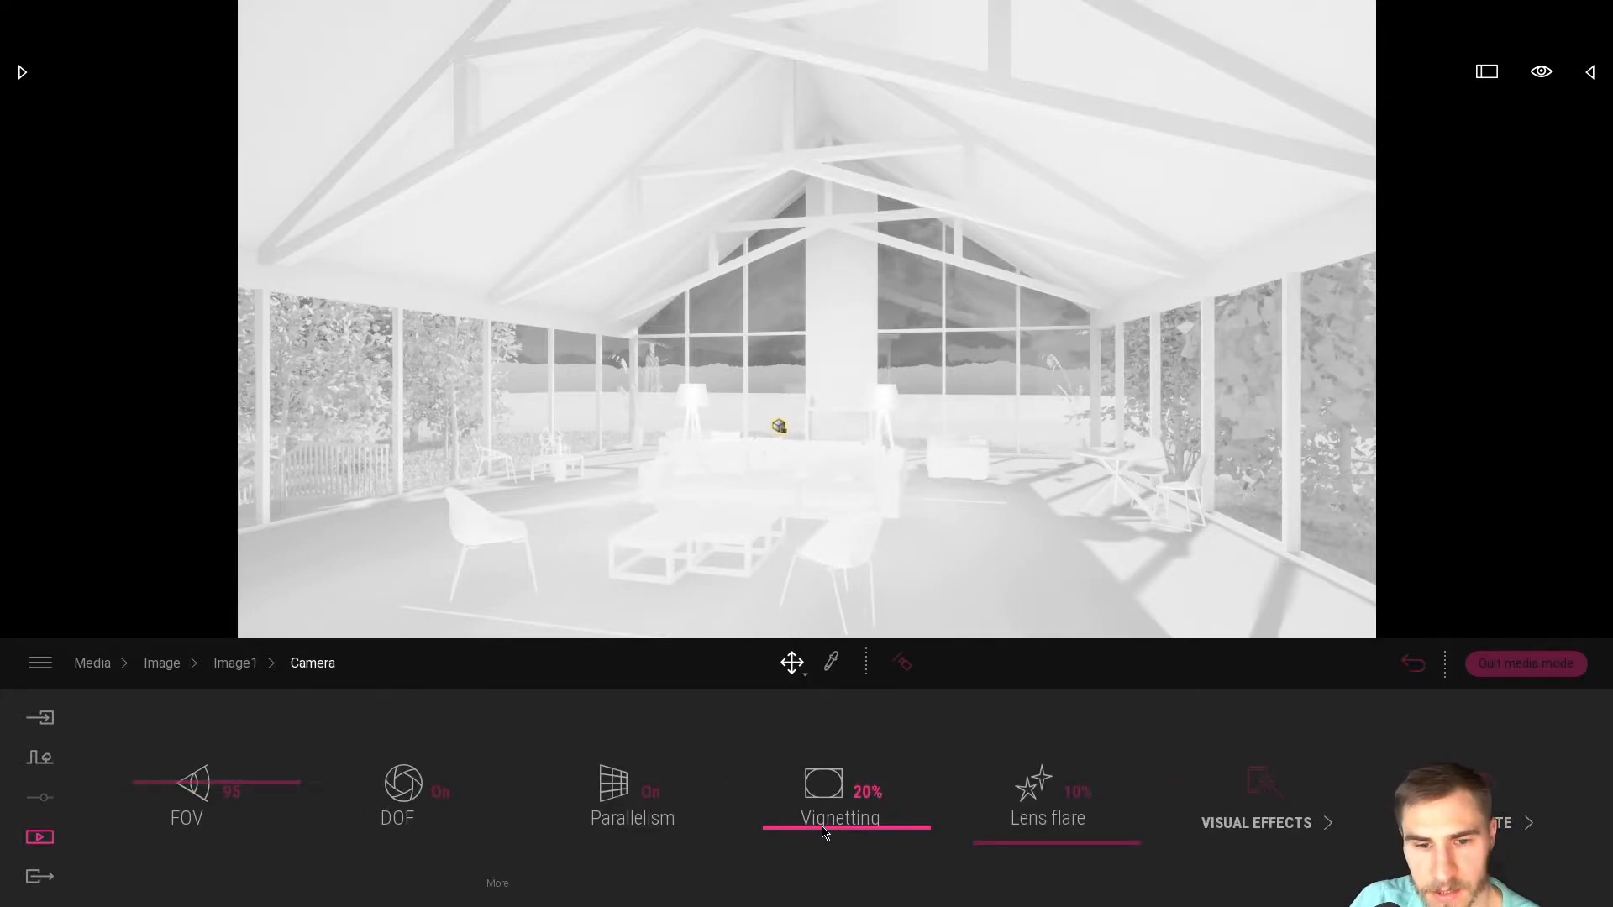
pyautogui.moveTo(823, 832); pyautogui.dragTo(847, 885)
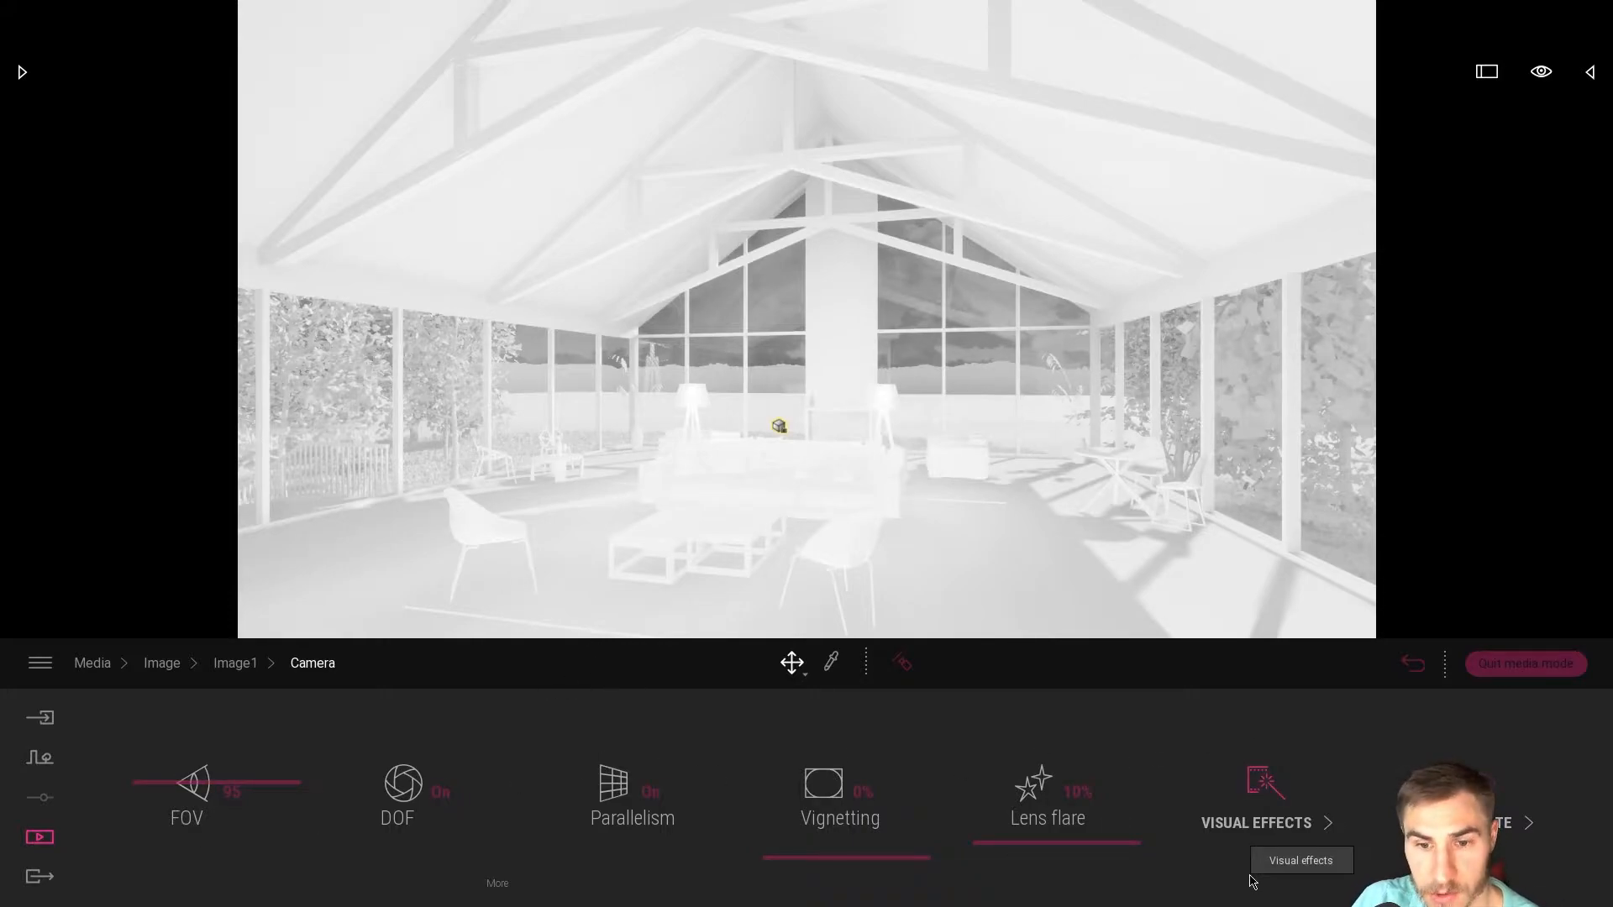
# Set the camera's lens flare to 0% and review the image's location settings
pyautogui.moveTo(1038, 817); pyautogui.dragTo(1034, 880)
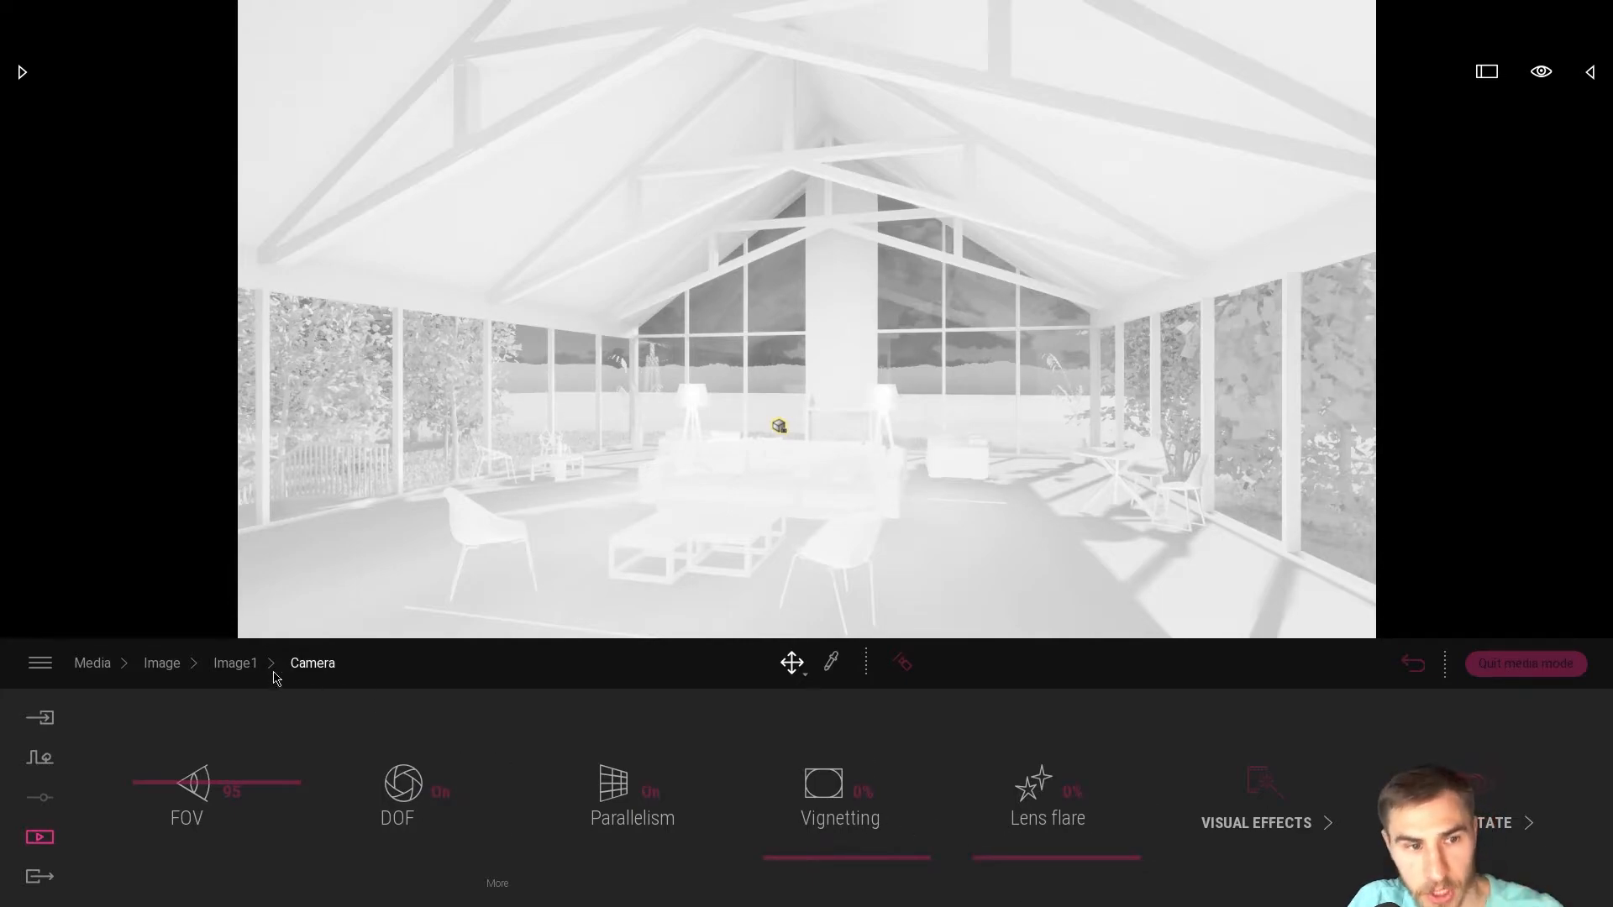
pyautogui.click(220, 663)
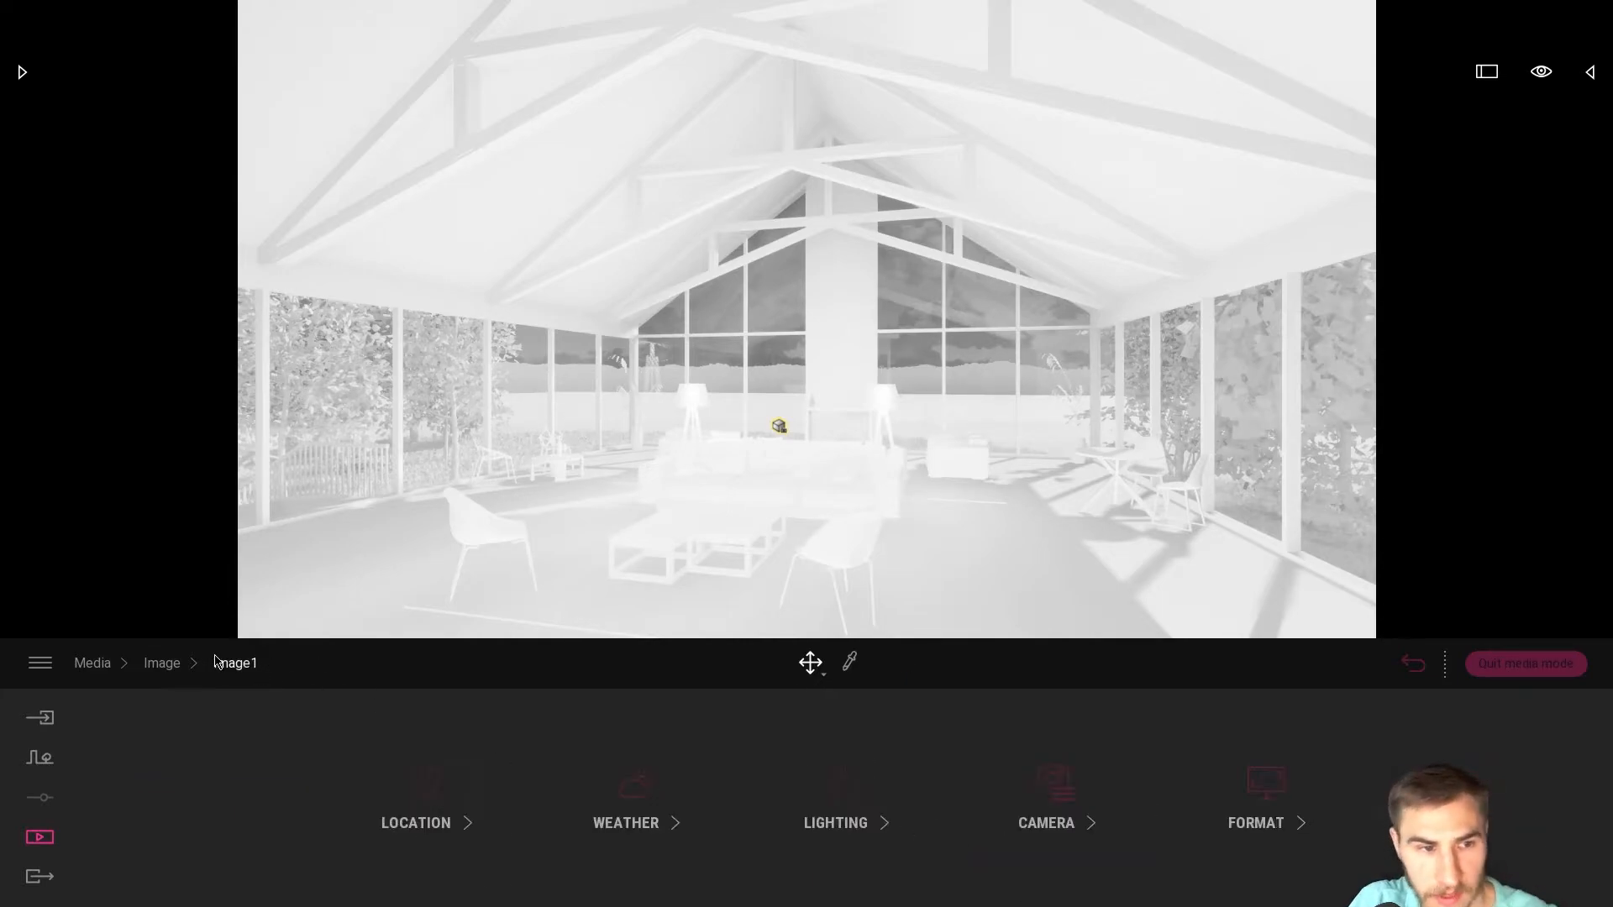
pyautogui.click(426, 810)
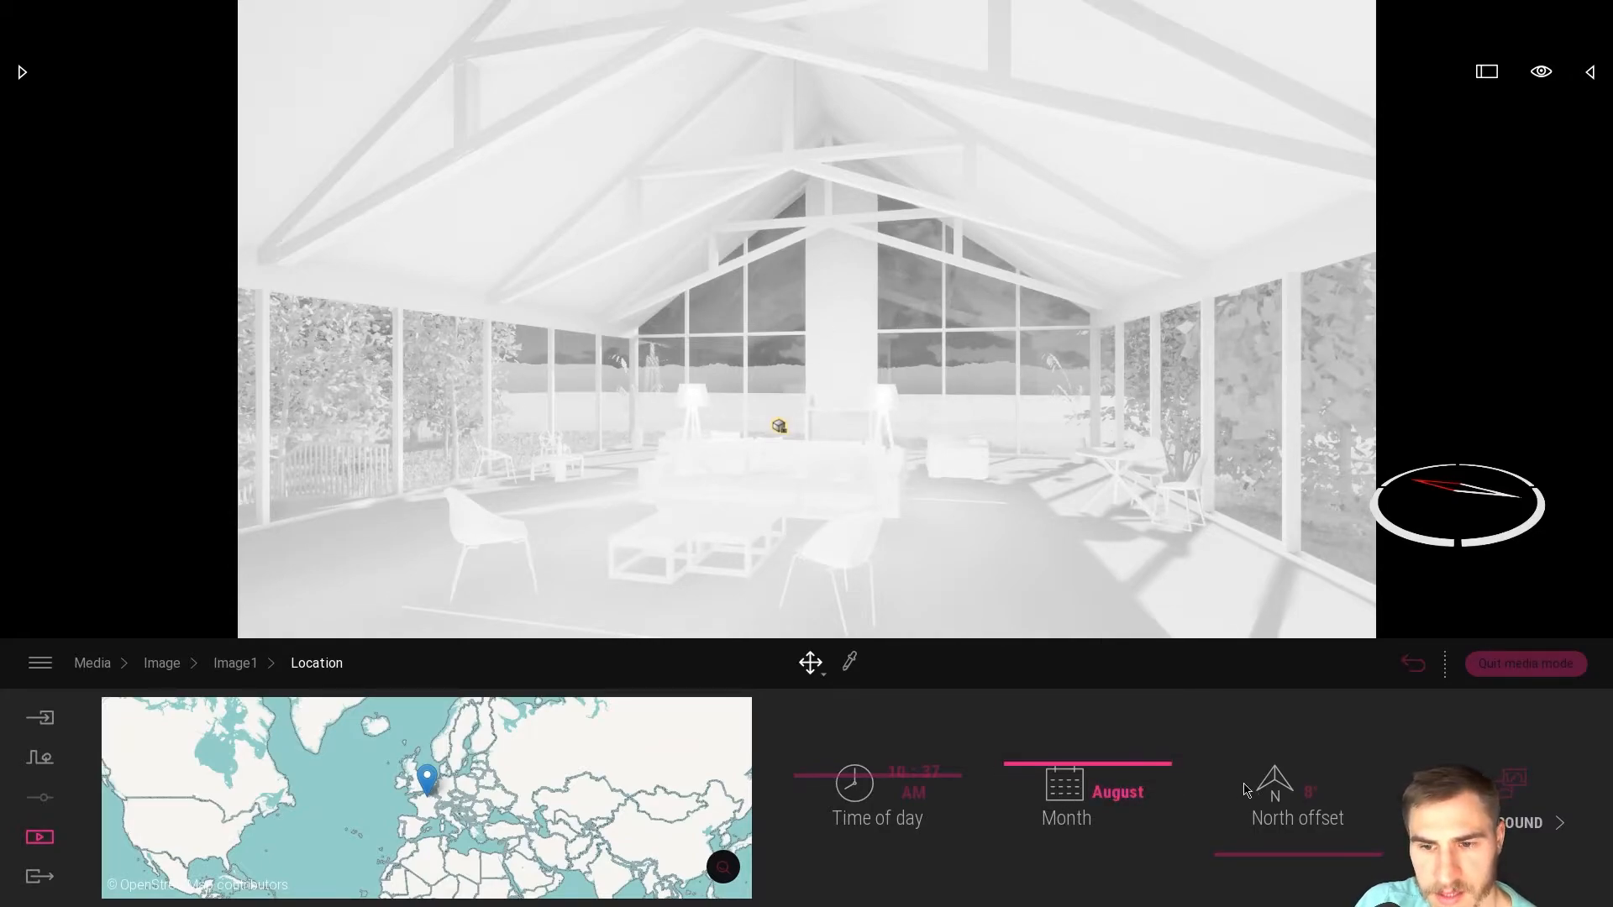
pyautogui.click(241, 665)
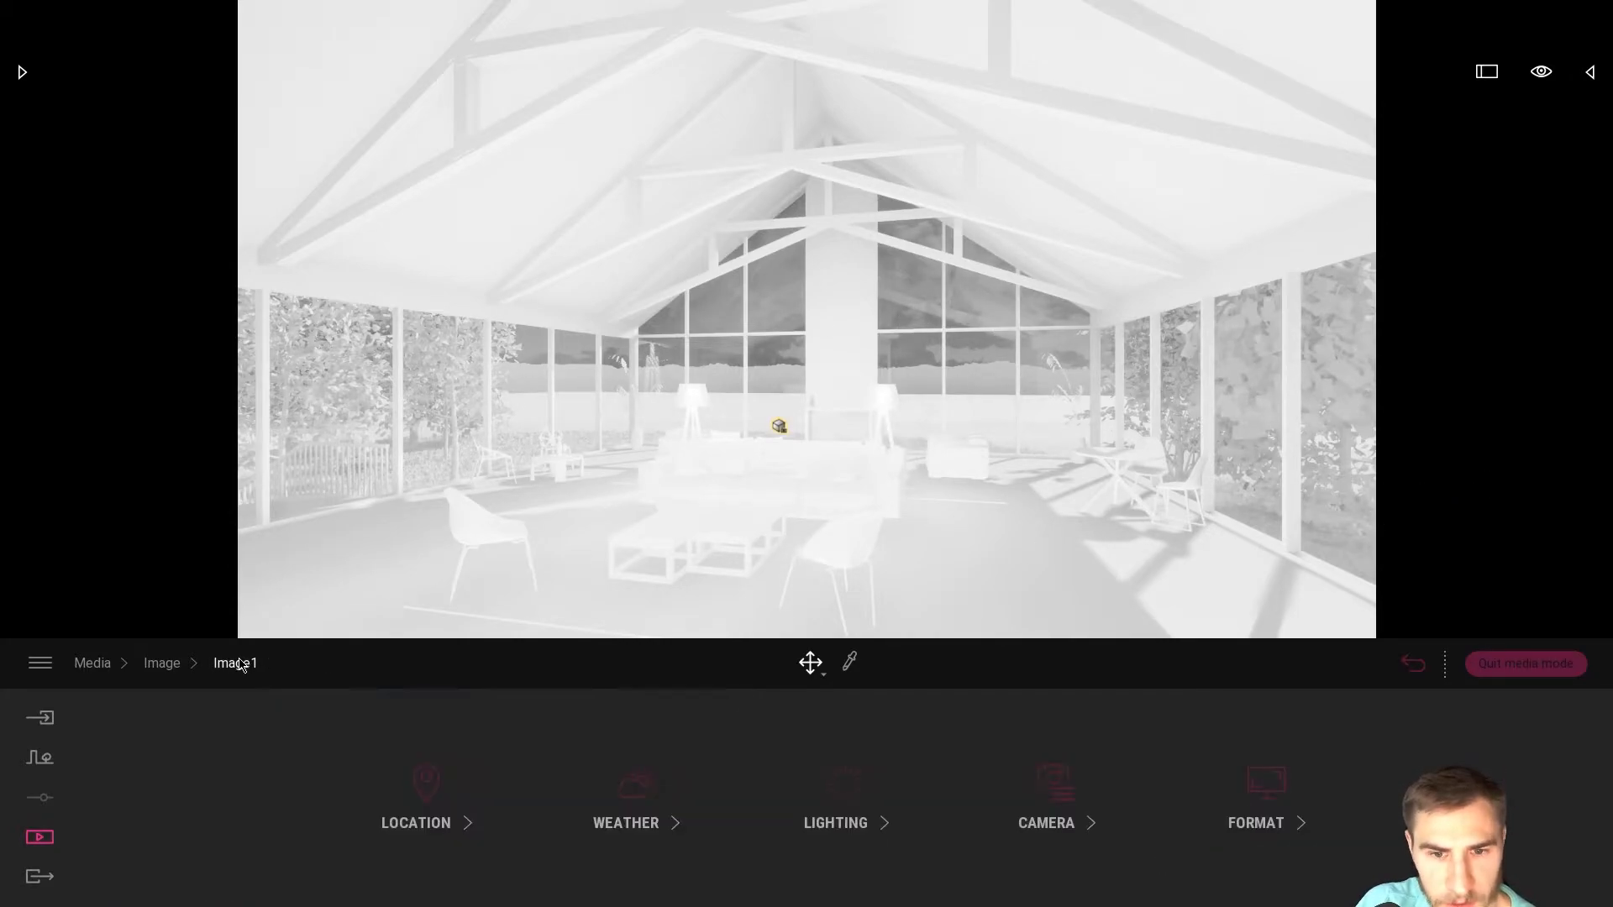
pyautogui.click(426, 805)
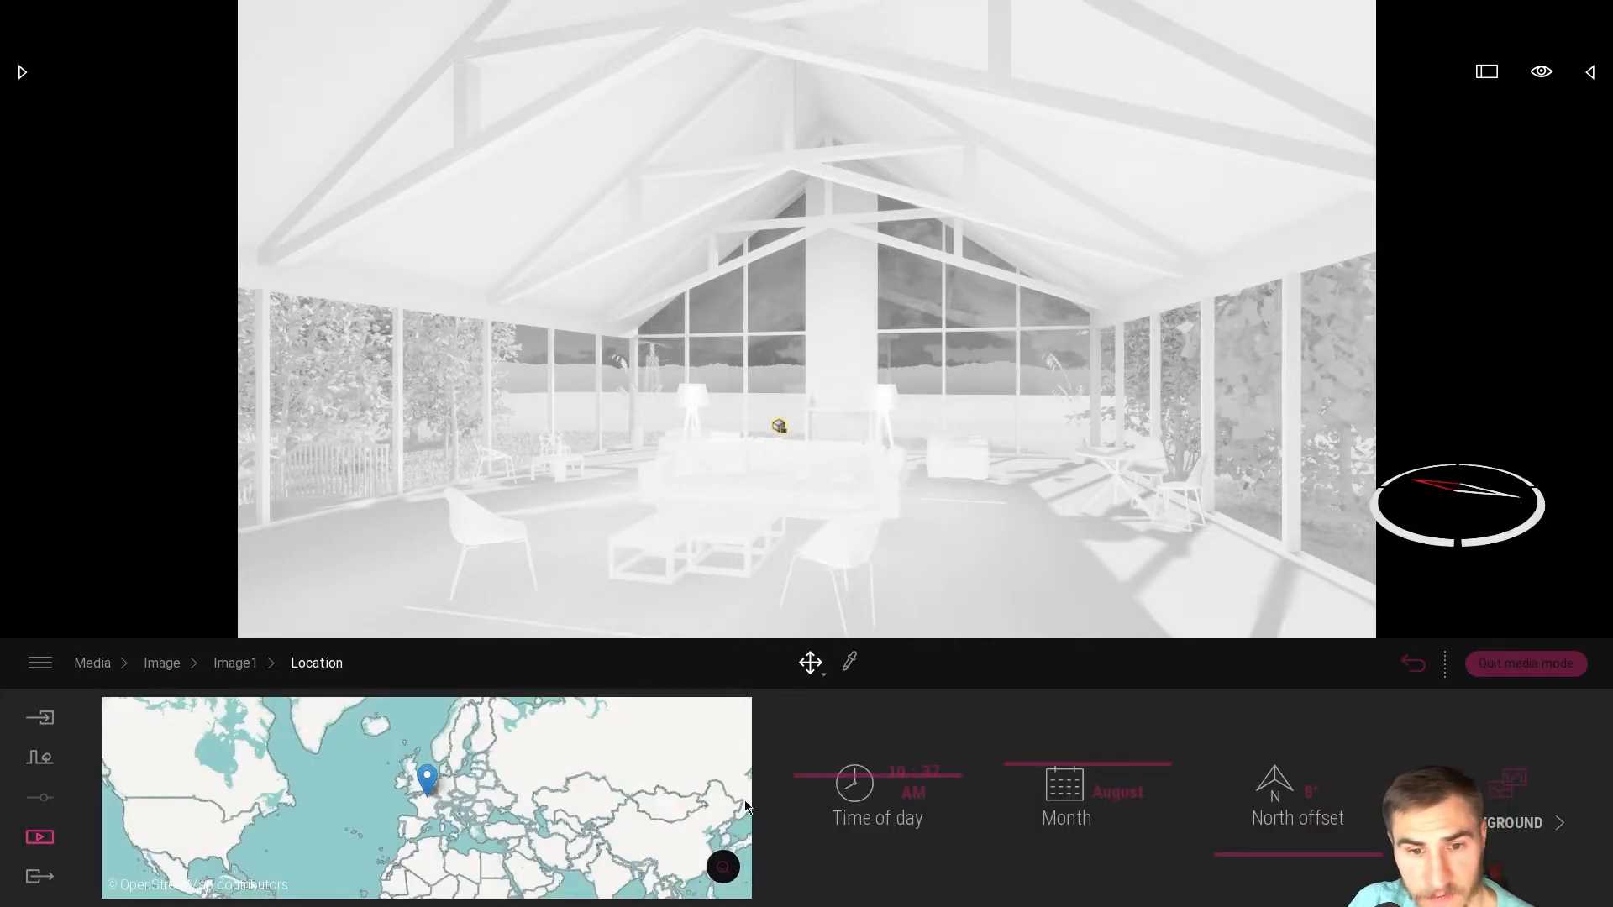
# Change the image's weather from sunny to cloudy
pyautogui.click(227, 666)
pyautogui.click(630, 790)
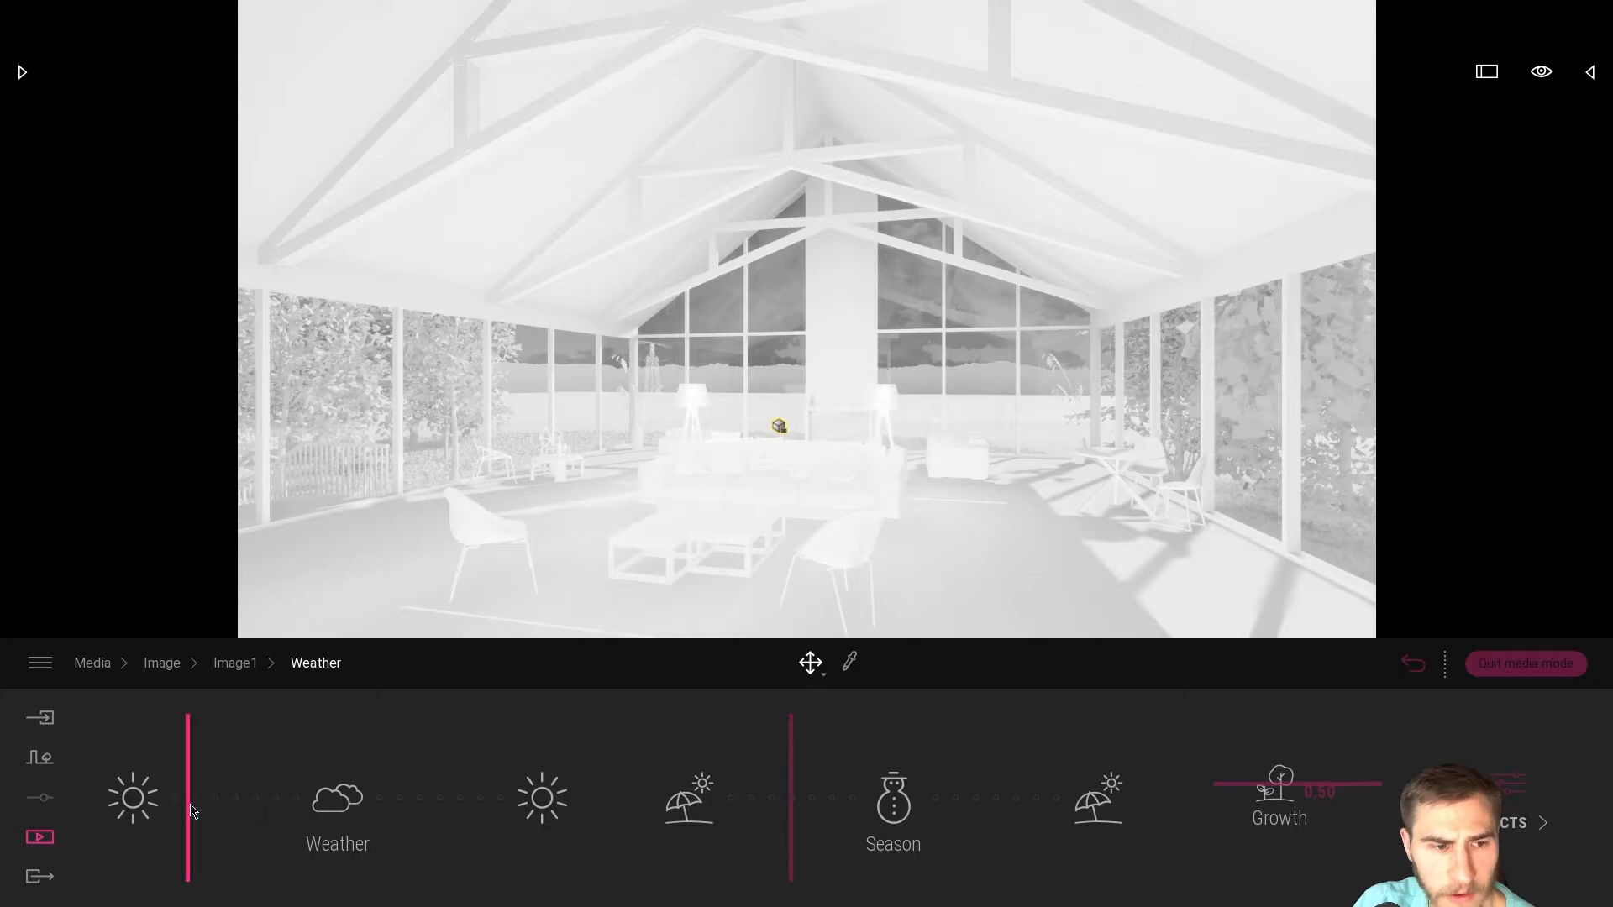
pyautogui.moveTo(192, 809)
pyautogui.mouseDown()
pyautogui.moveTo(356, 803)
pyautogui.moveTo(341, 810)
pyautogui.mouseUp()
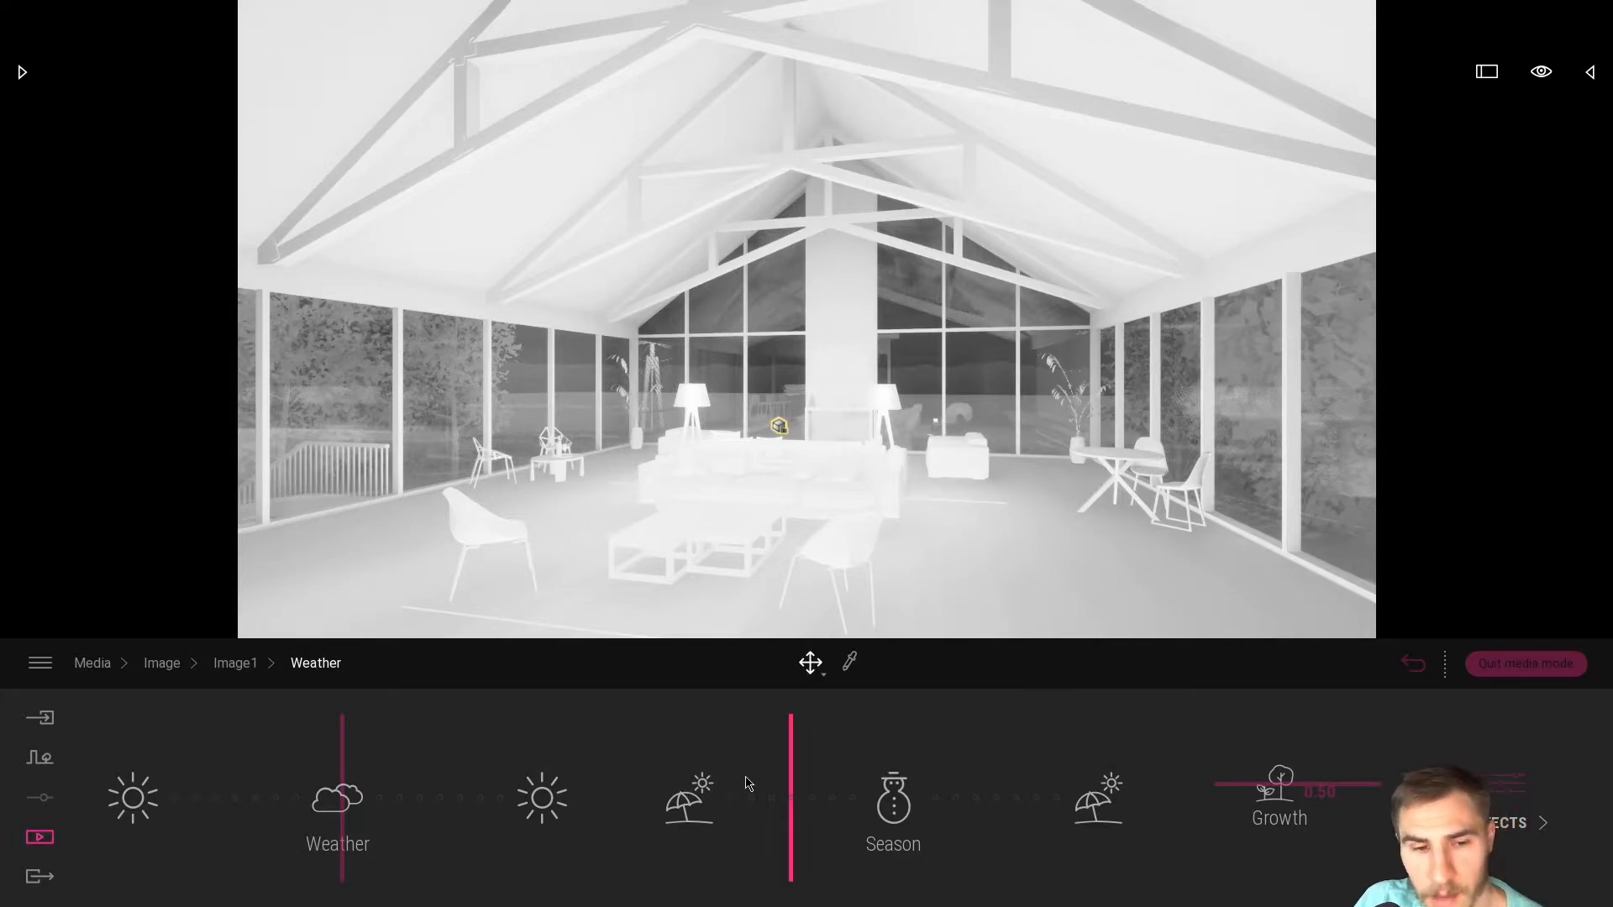
pyautogui.moveTo(348, 803); pyautogui.dragTo(340, 810)
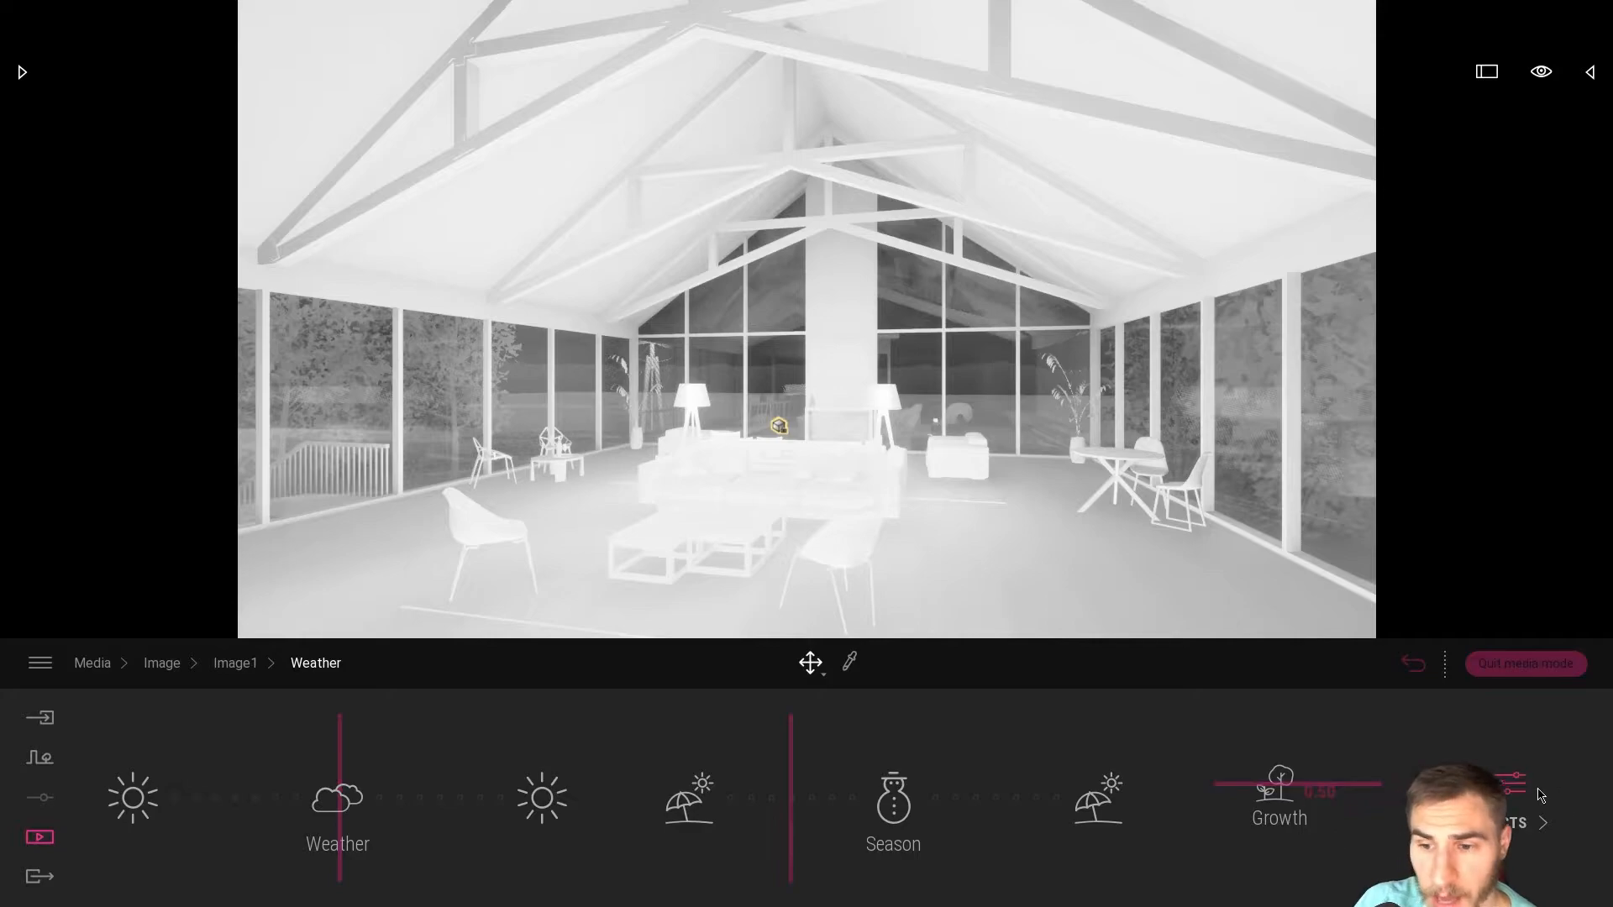
# Reduce the smog in the image's weather effects to 0%, keeping particles off
pyautogui.click(1516, 823)
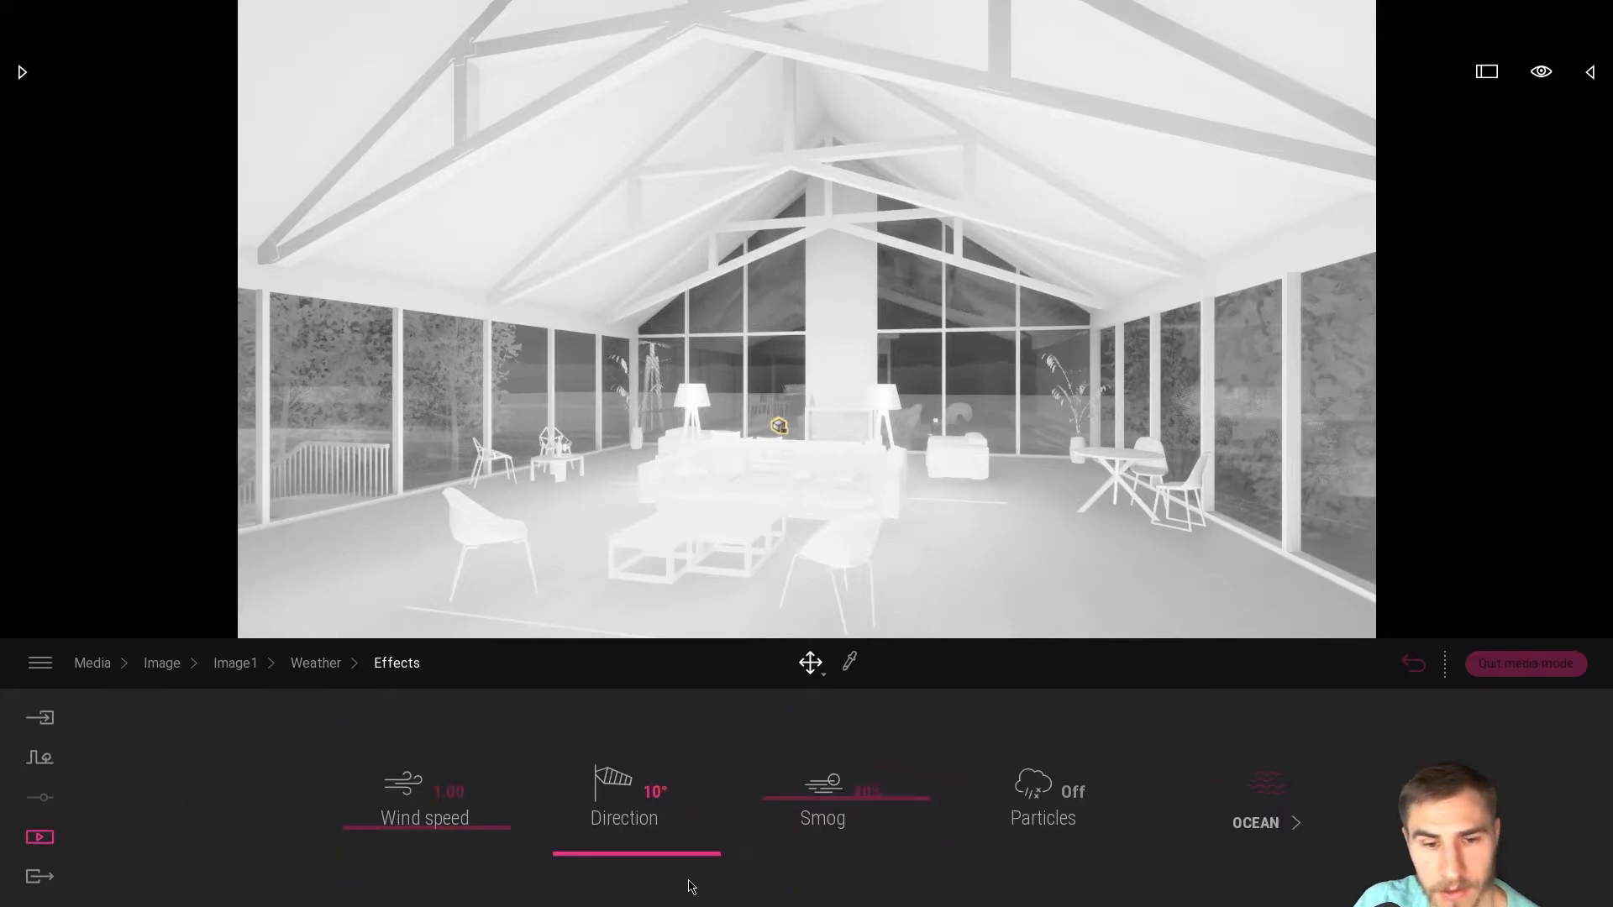
pyautogui.click(1058, 811)
pyautogui.click(1061, 808)
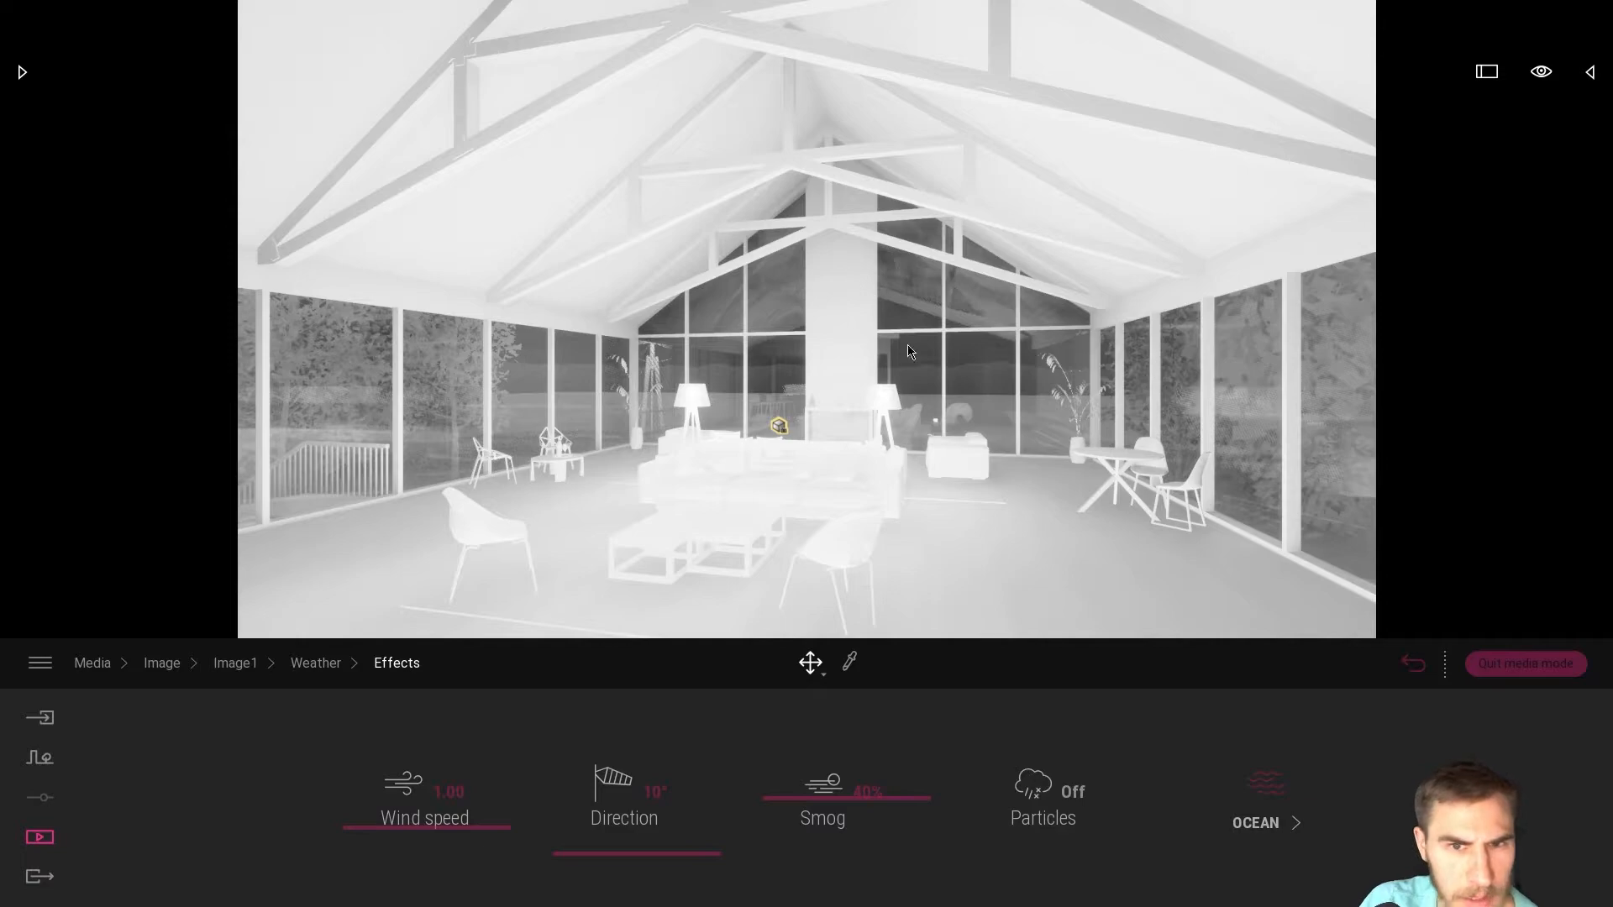
pyautogui.moveTo(824, 805); pyautogui.dragTo(878, 901)
pyautogui.moveTo(887, 814); pyautogui.dragTo(886, 800)
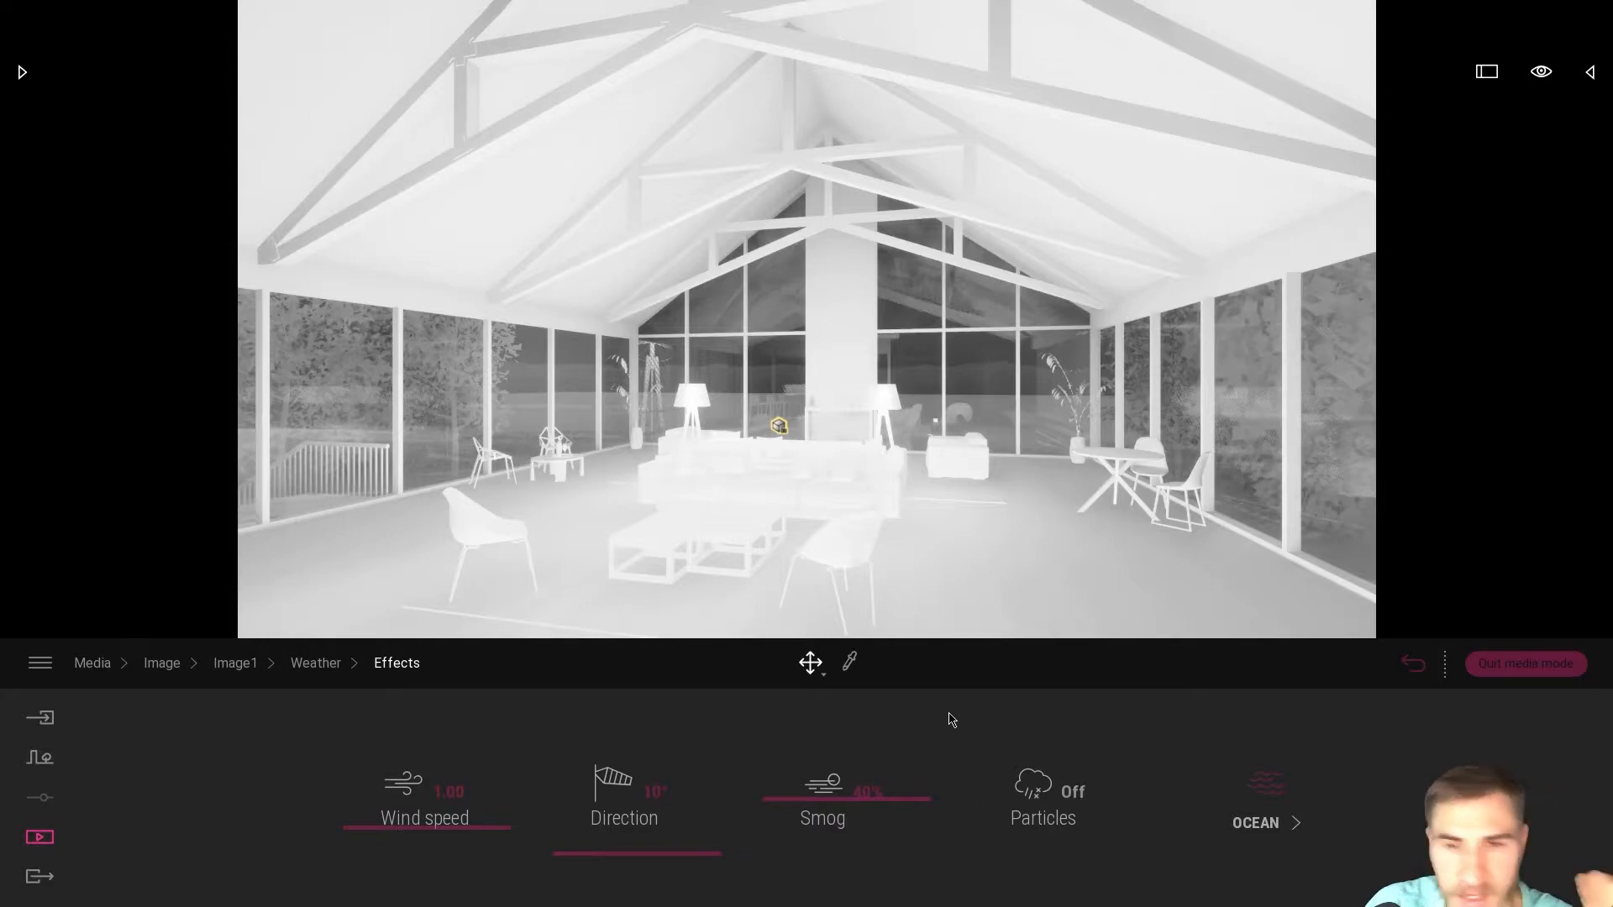
pyautogui.moveTo(815, 803); pyautogui.dragTo(912, 878)
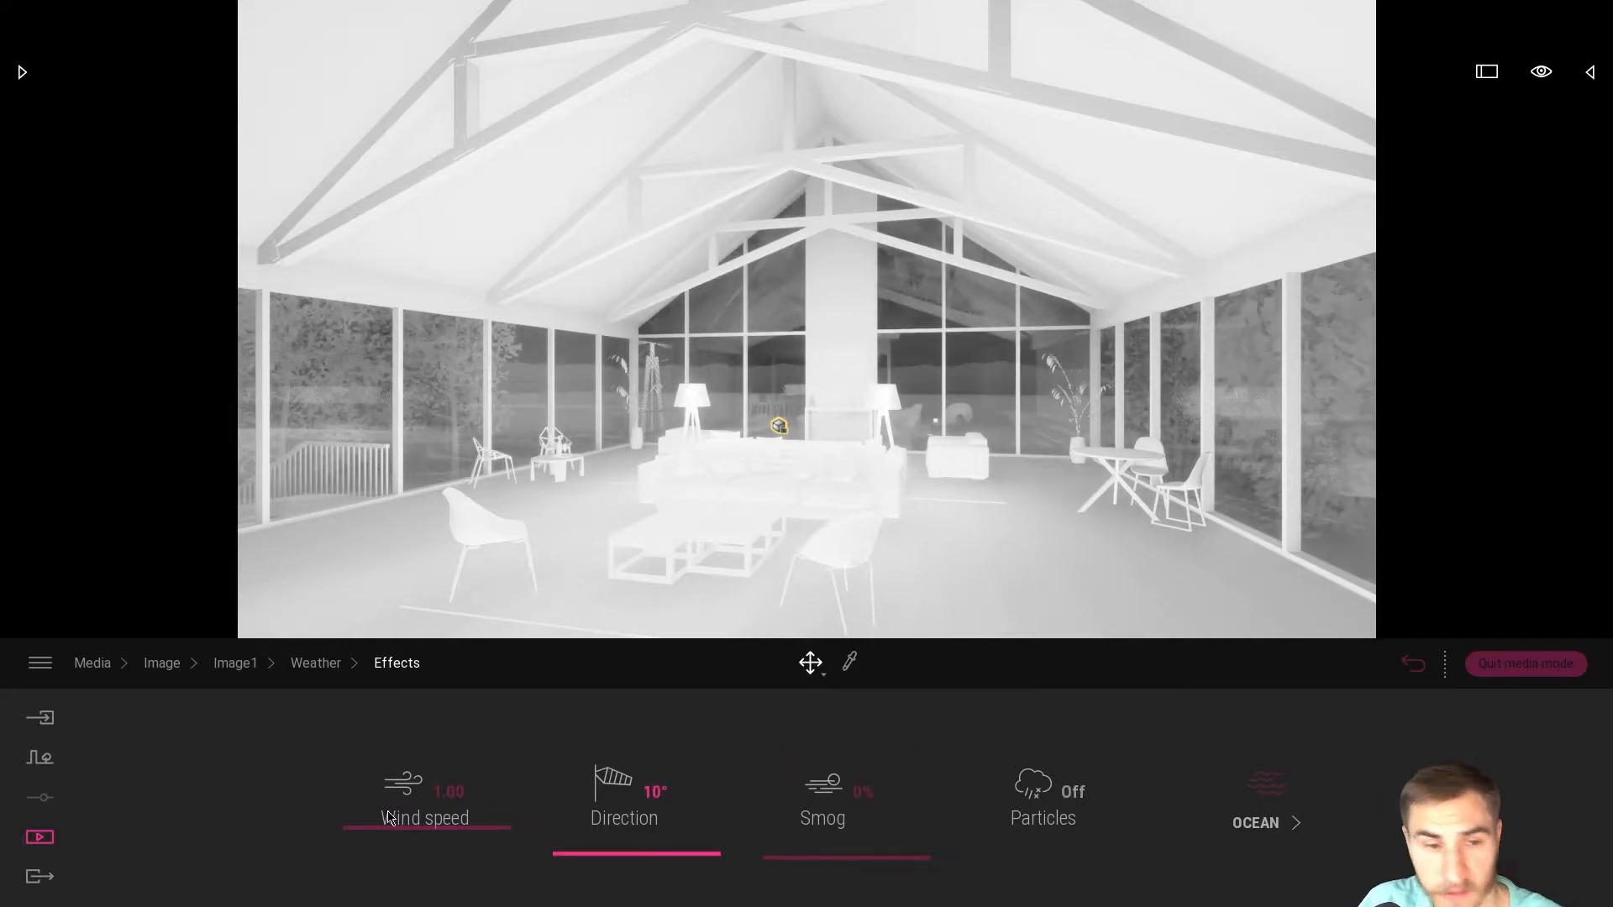
pyautogui.click(314, 663)
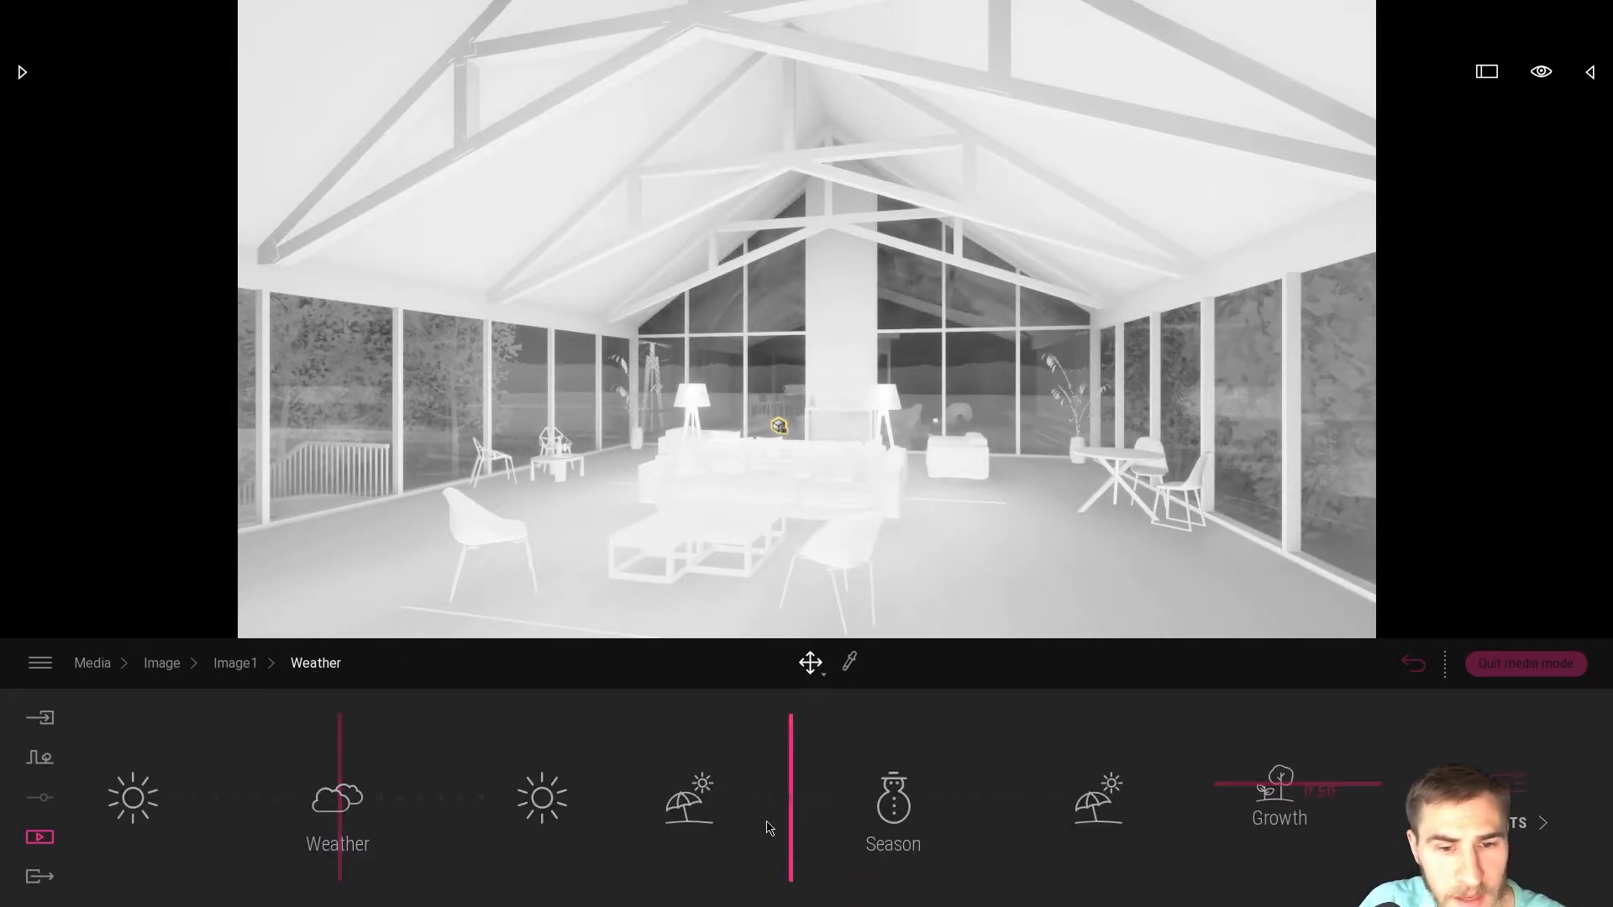
pyautogui.click(250, 668)
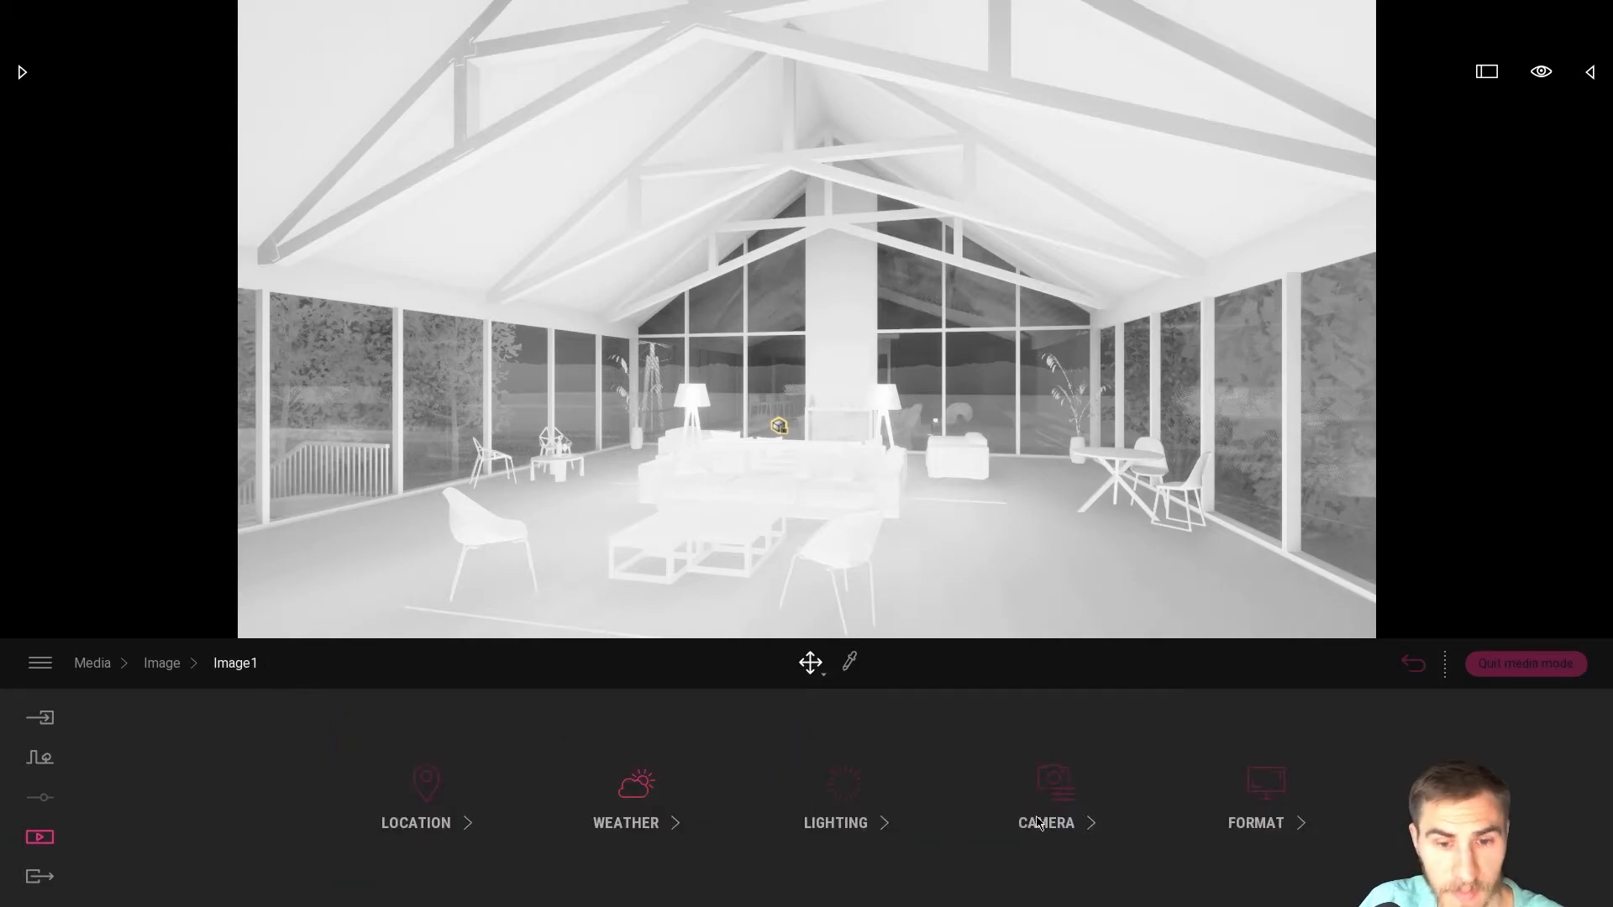
# Set the lighting's GI distance to 100 ft and turn GI off
pyautogui.click(865, 813)
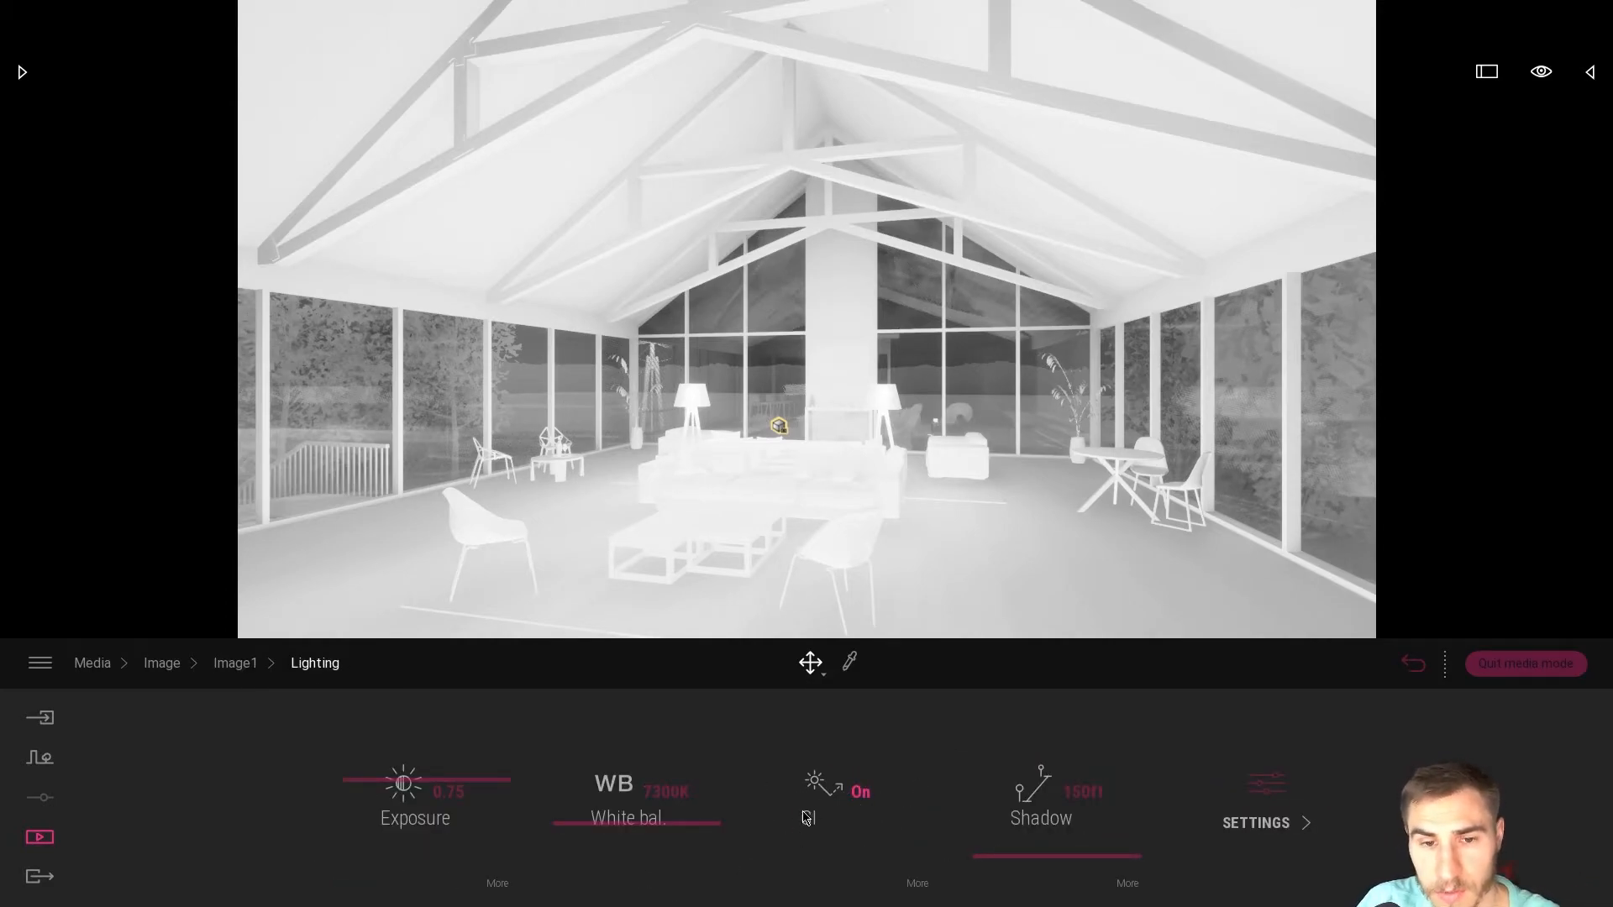
pyautogui.click(916, 884)
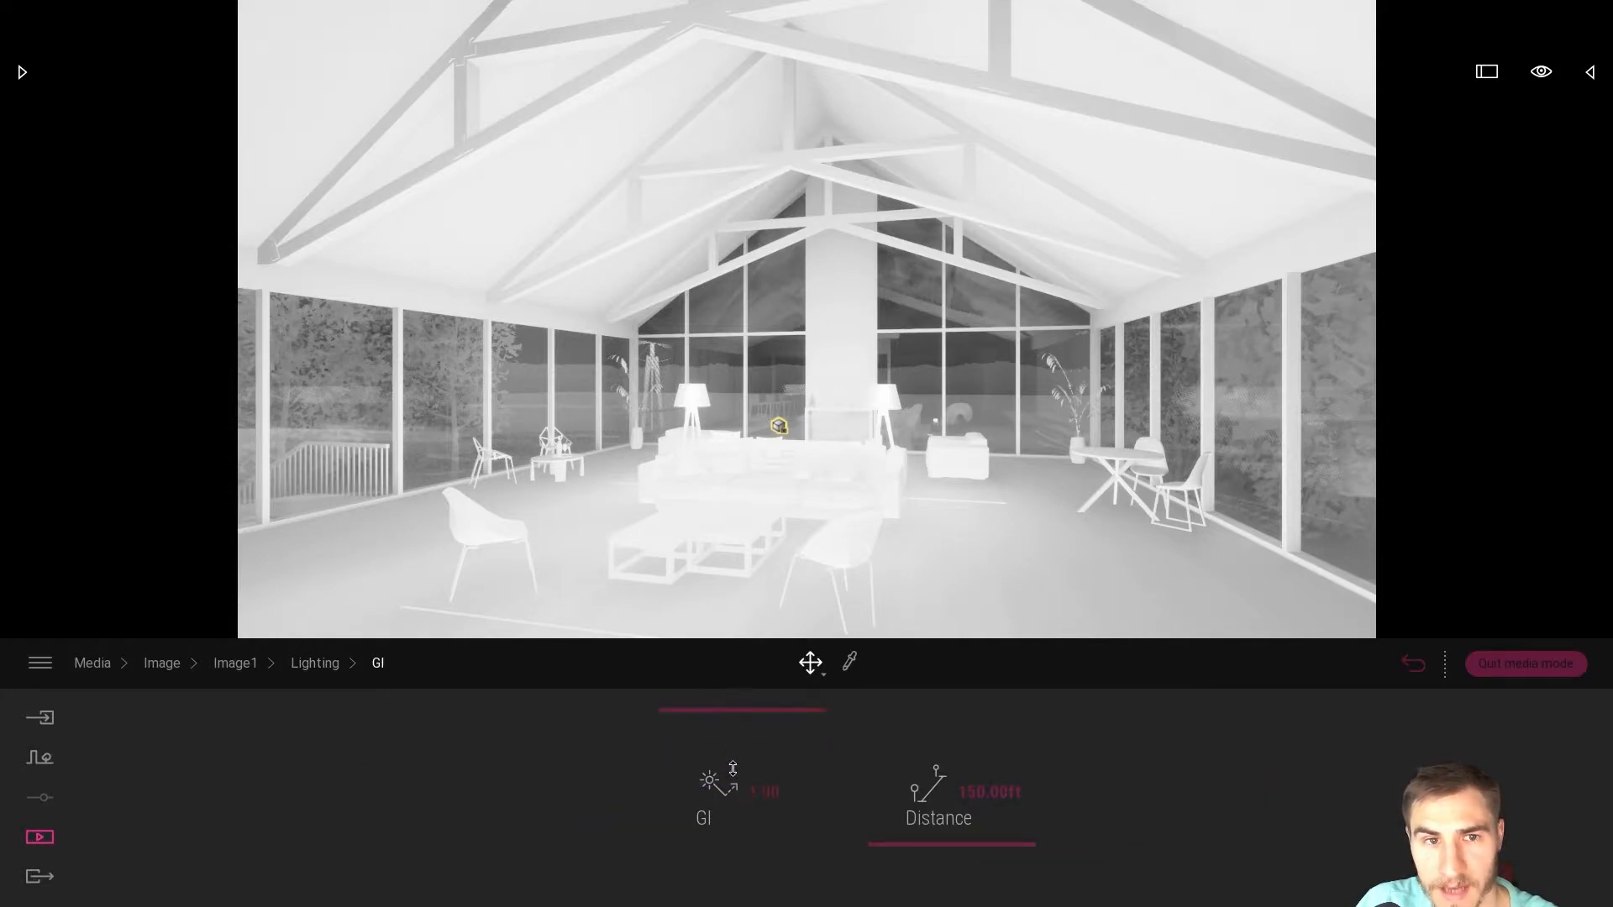
pyautogui.moveTo(728, 746); pyautogui.dragTo(785, 668)
pyautogui.click(971, 789)
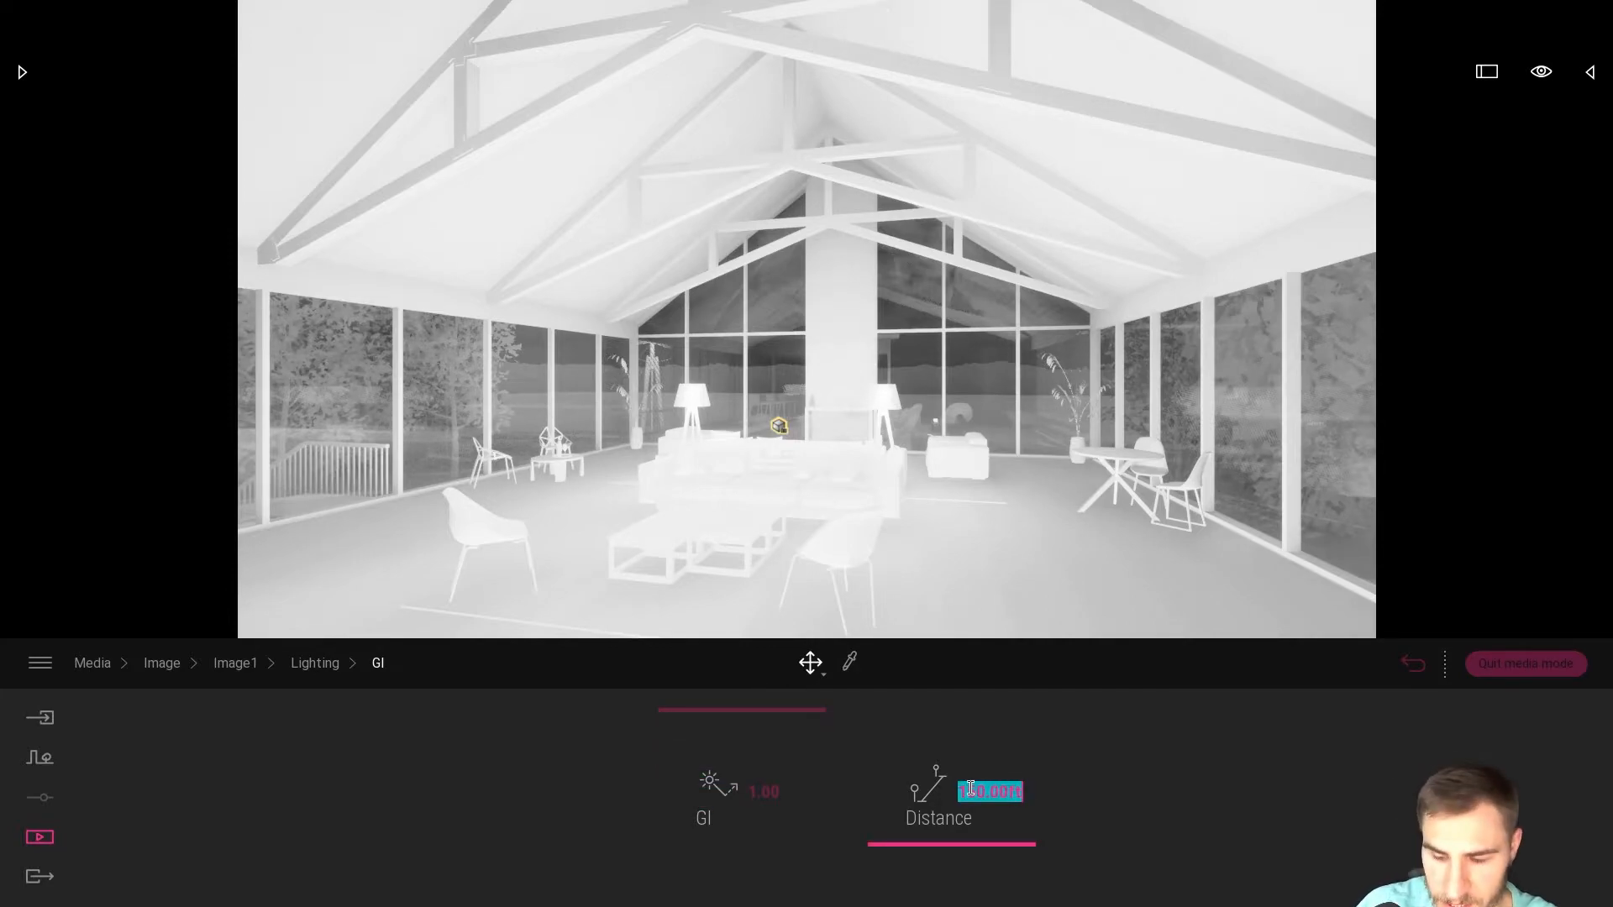
pyautogui.write('100')
pyautogui.press('Return')
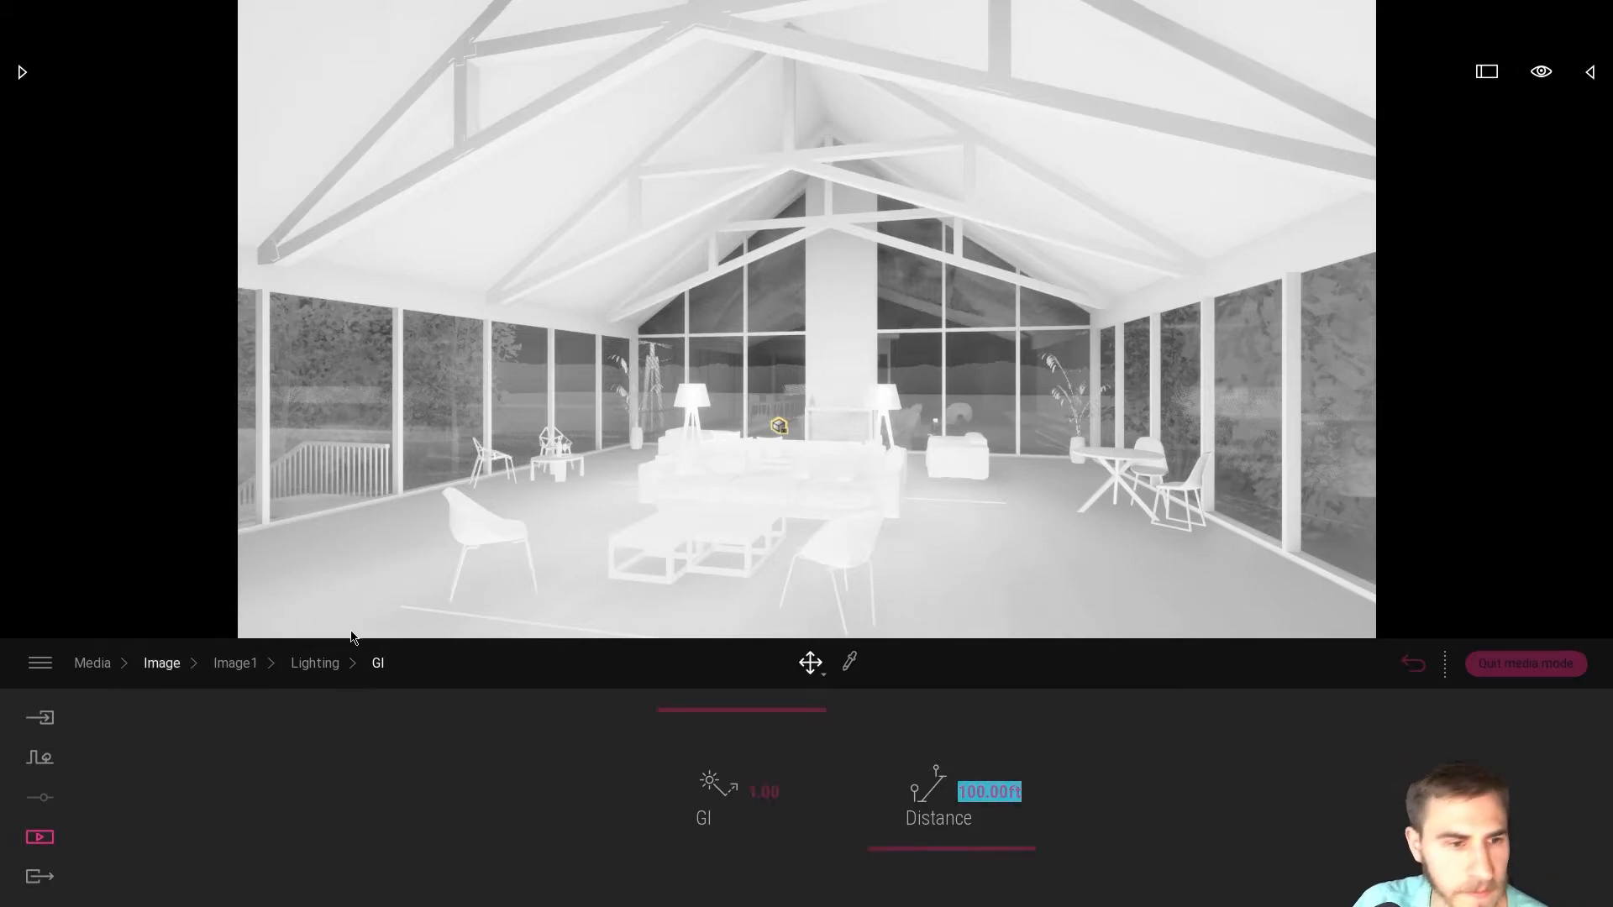
pyautogui.click(316, 664)
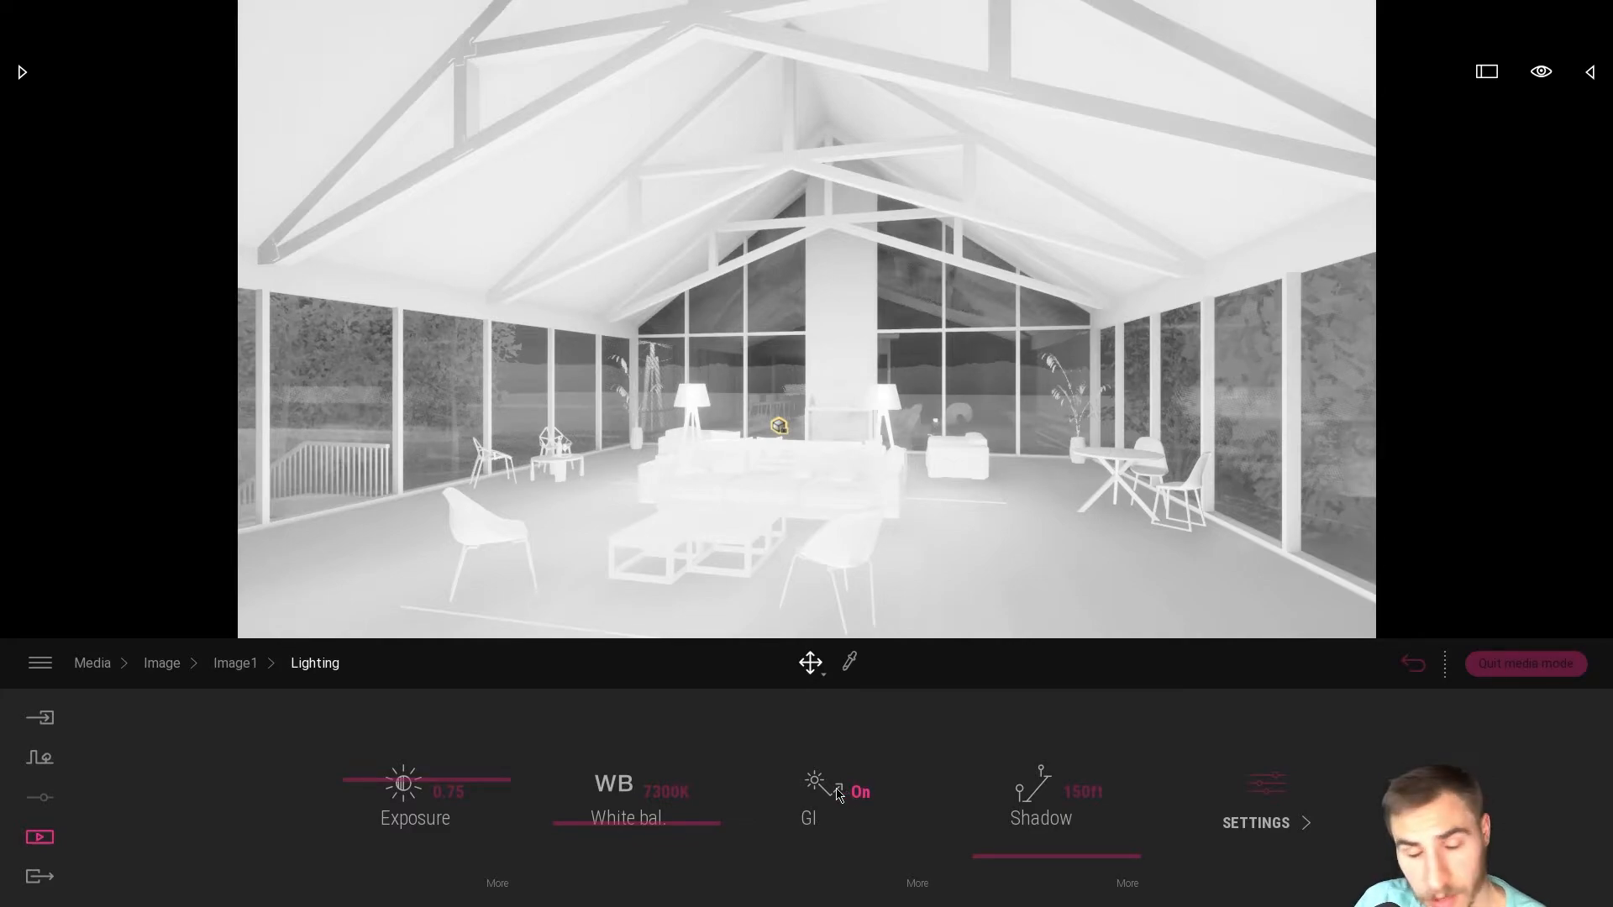
pyautogui.click(857, 832)
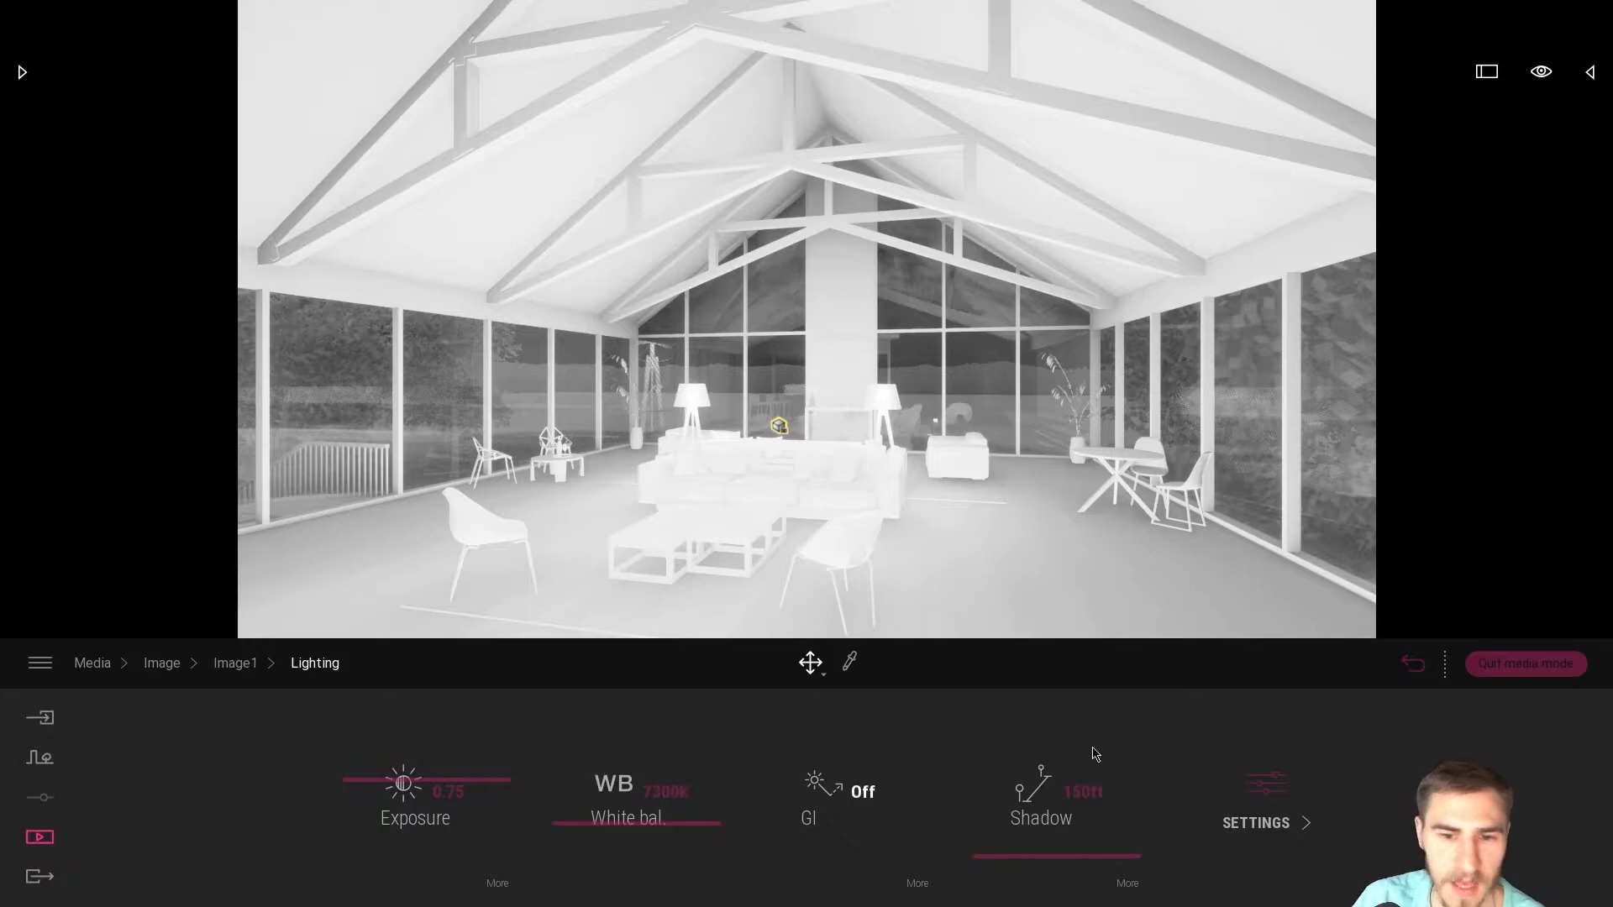
# Lower the image's sun intensity to 10, stars intensity to 0.95 and moon intensity to 5.22
pyautogui.click(1264, 786)
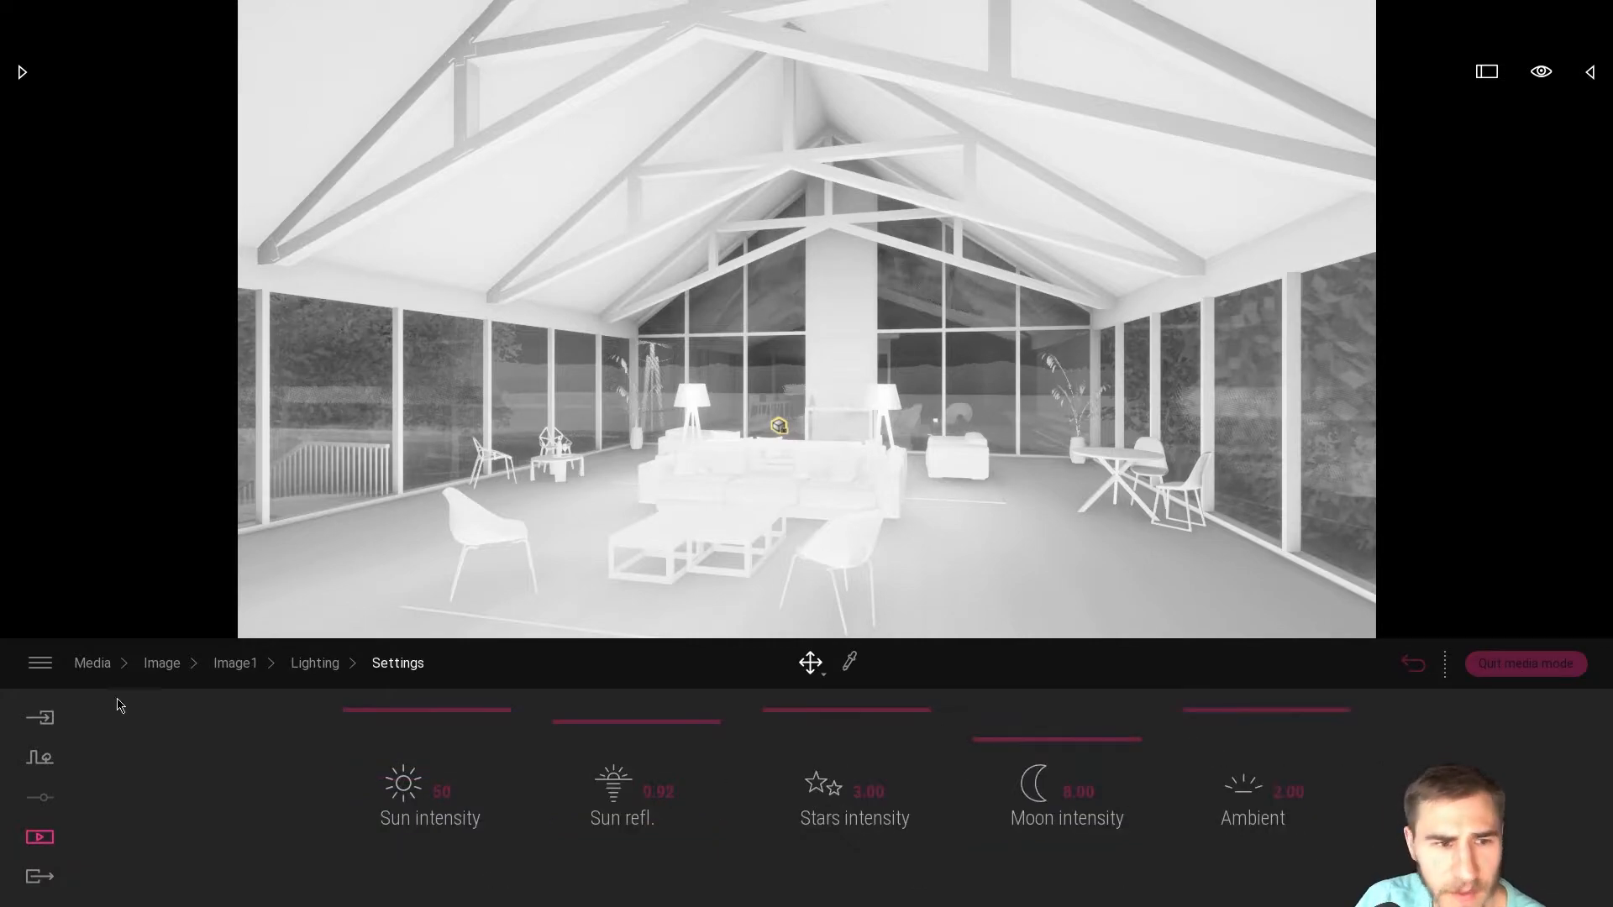
pyautogui.moveTo(1257, 749); pyautogui.dragTo(1279, 577)
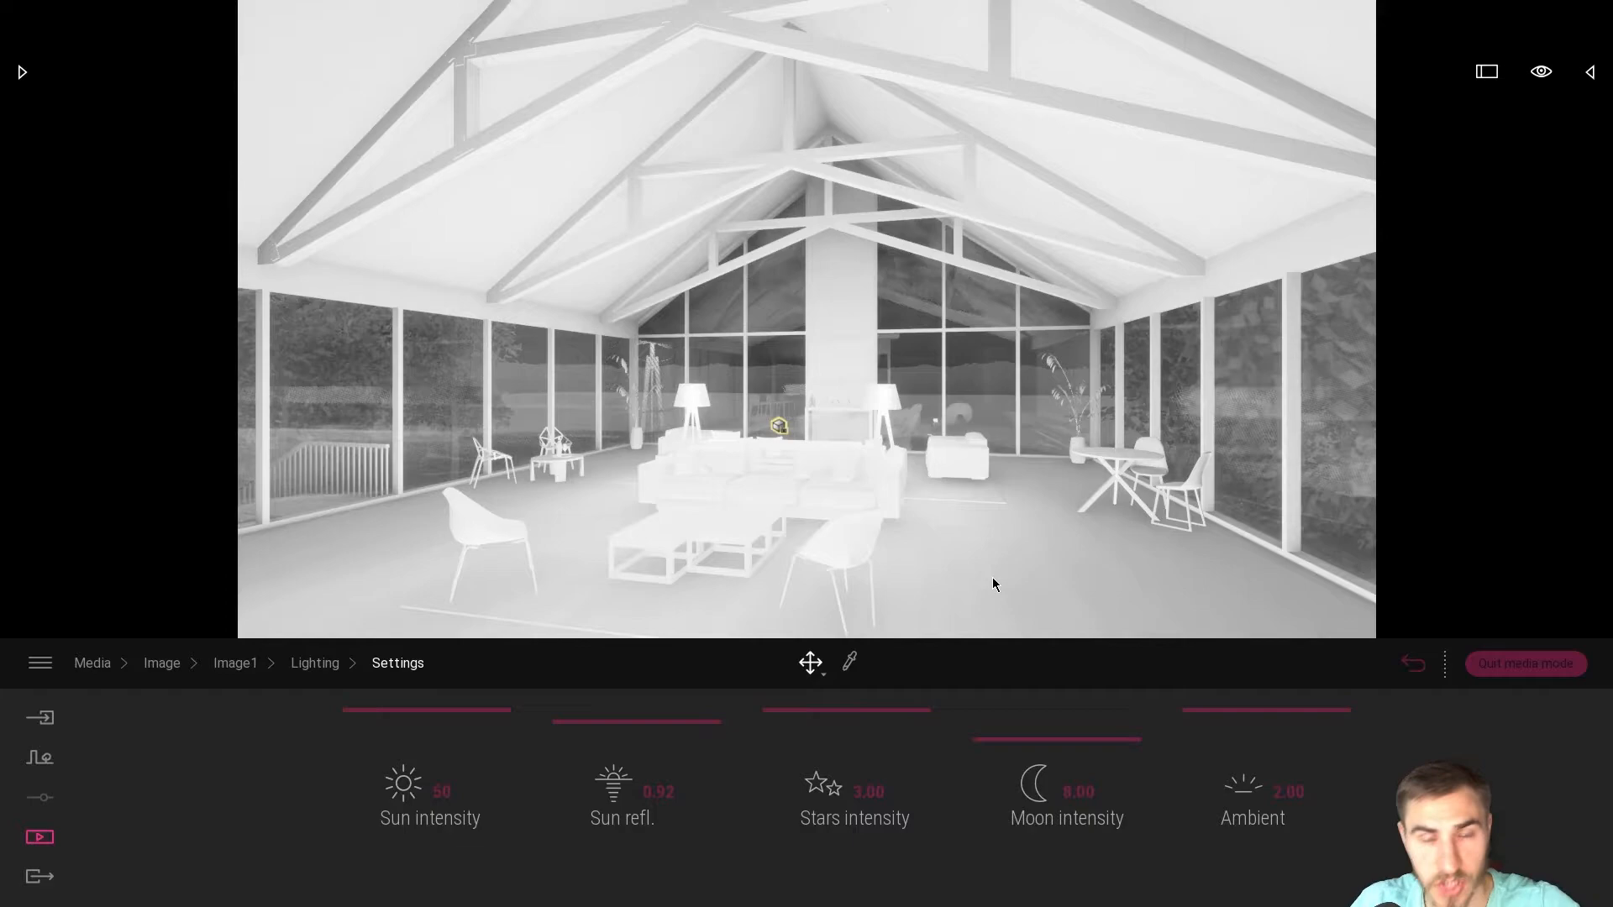
pyautogui.moveTo(865, 757); pyautogui.dragTo(849, 858)
pyautogui.moveTo(1056, 761); pyautogui.dragTo(1055, 803)
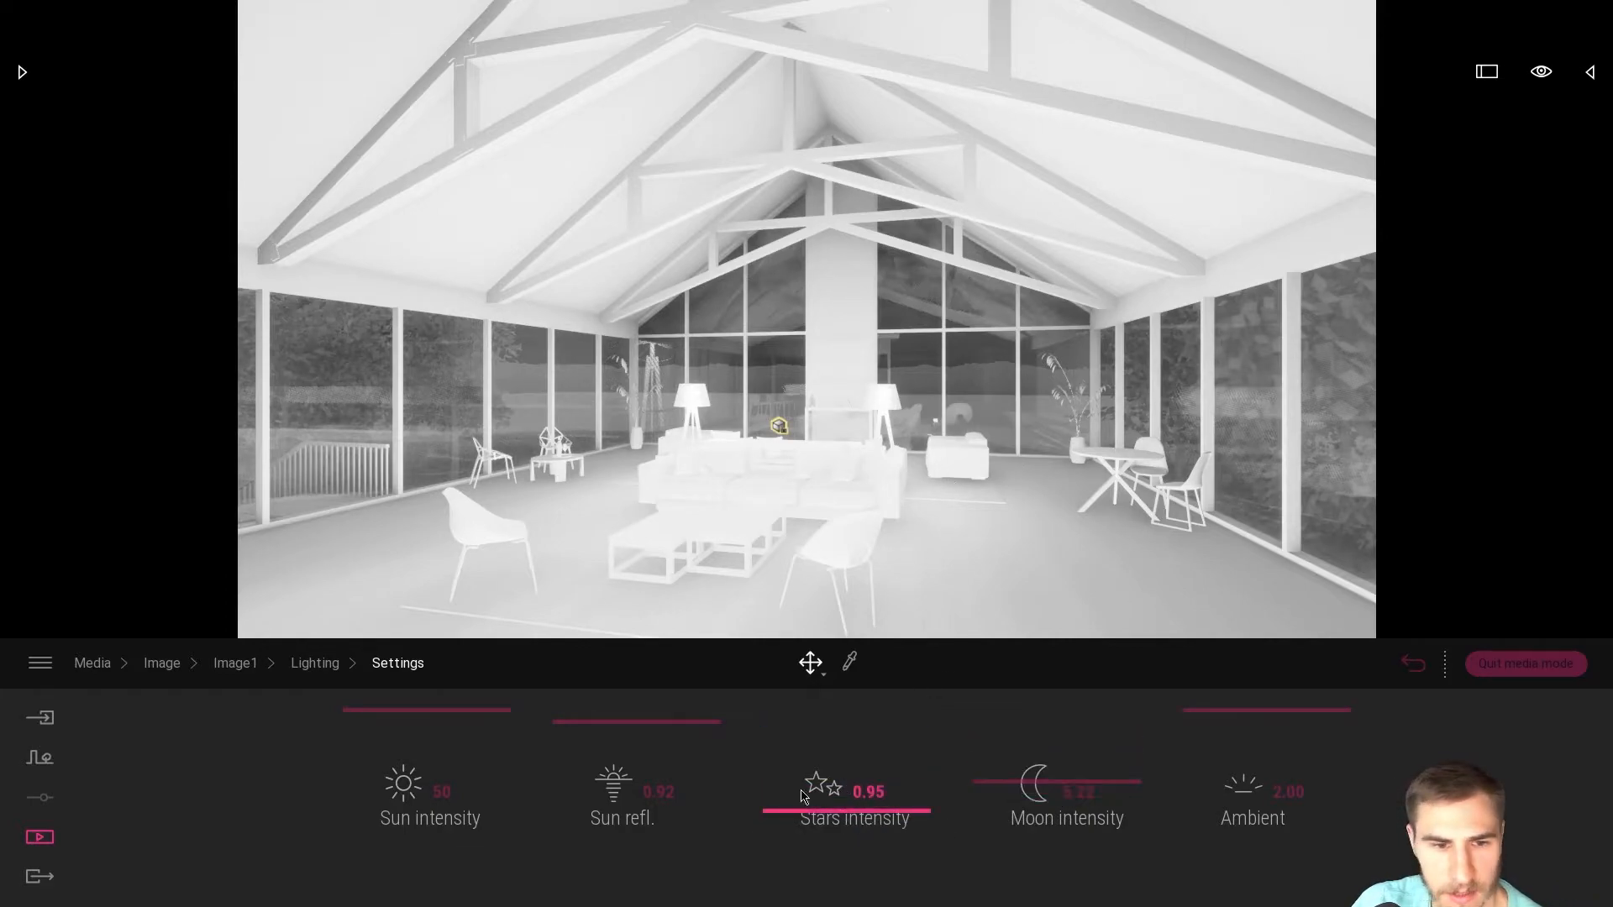
pyautogui.moveTo(412, 771); pyautogui.dragTo(440, 904)
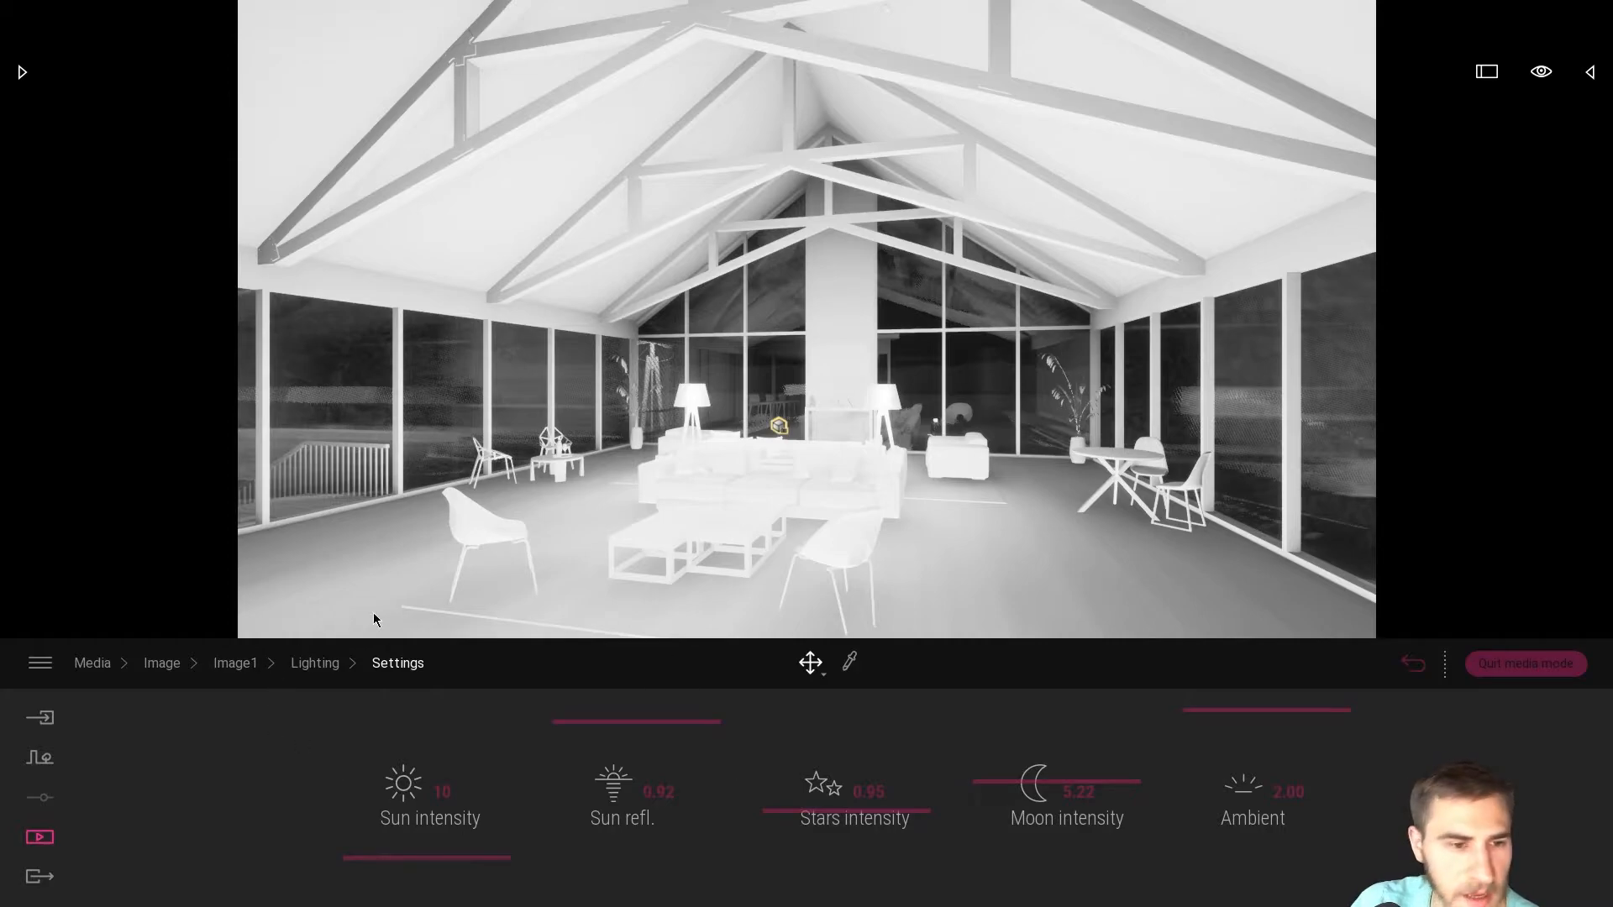
pyautogui.click(312, 665)
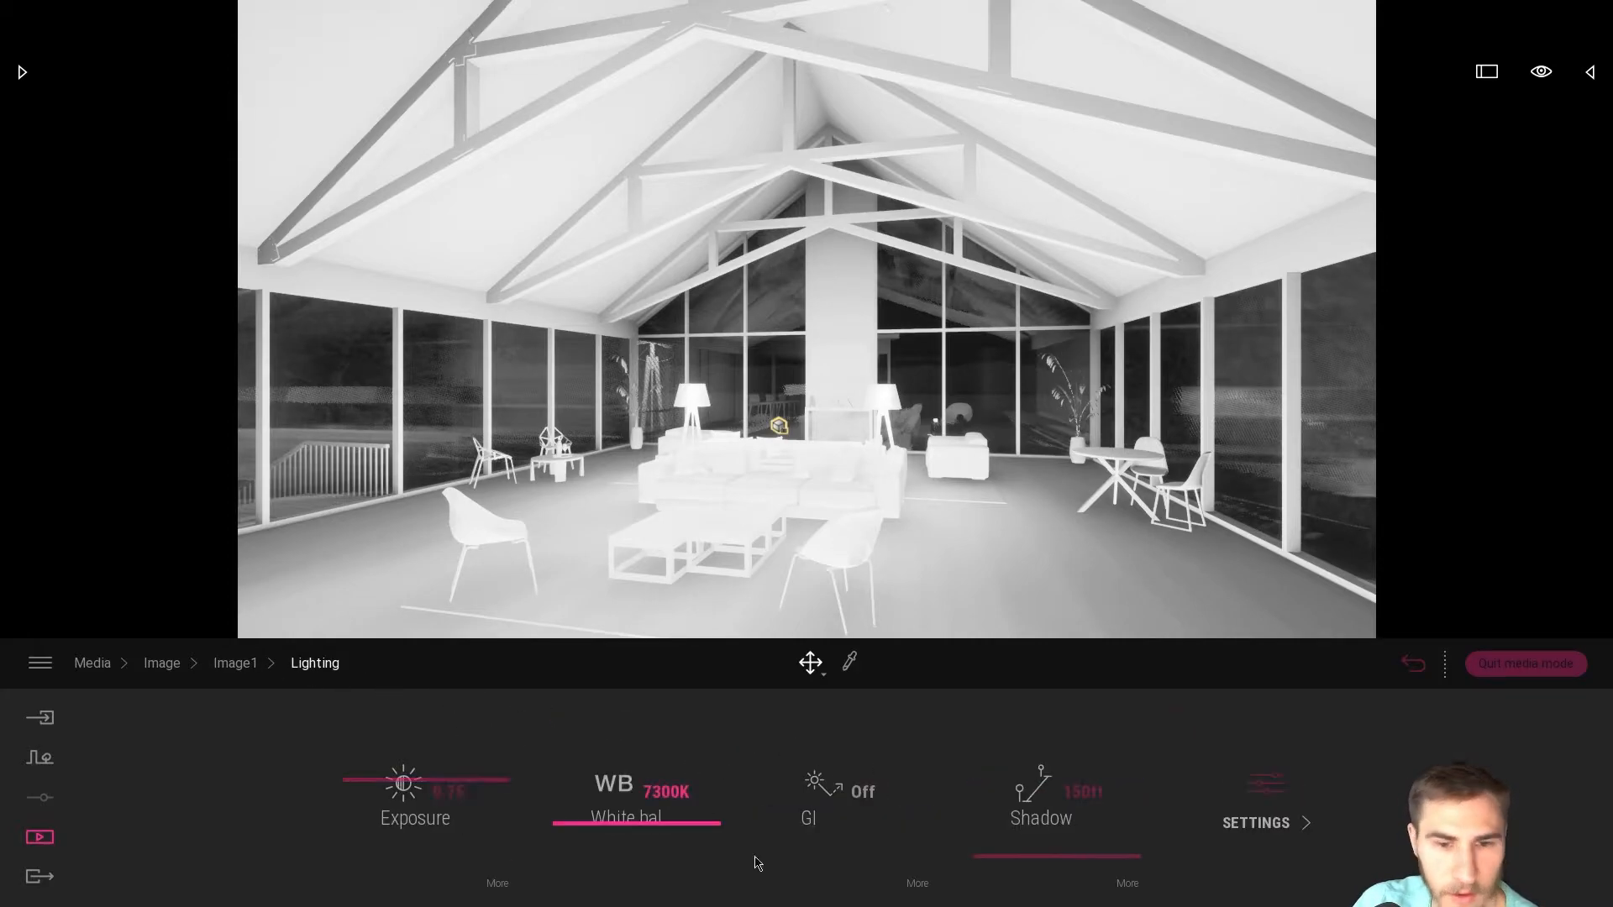
# Try several exposure levels for the image lighting and settle on an exposure of 0.51
pyautogui.click(1083, 791)
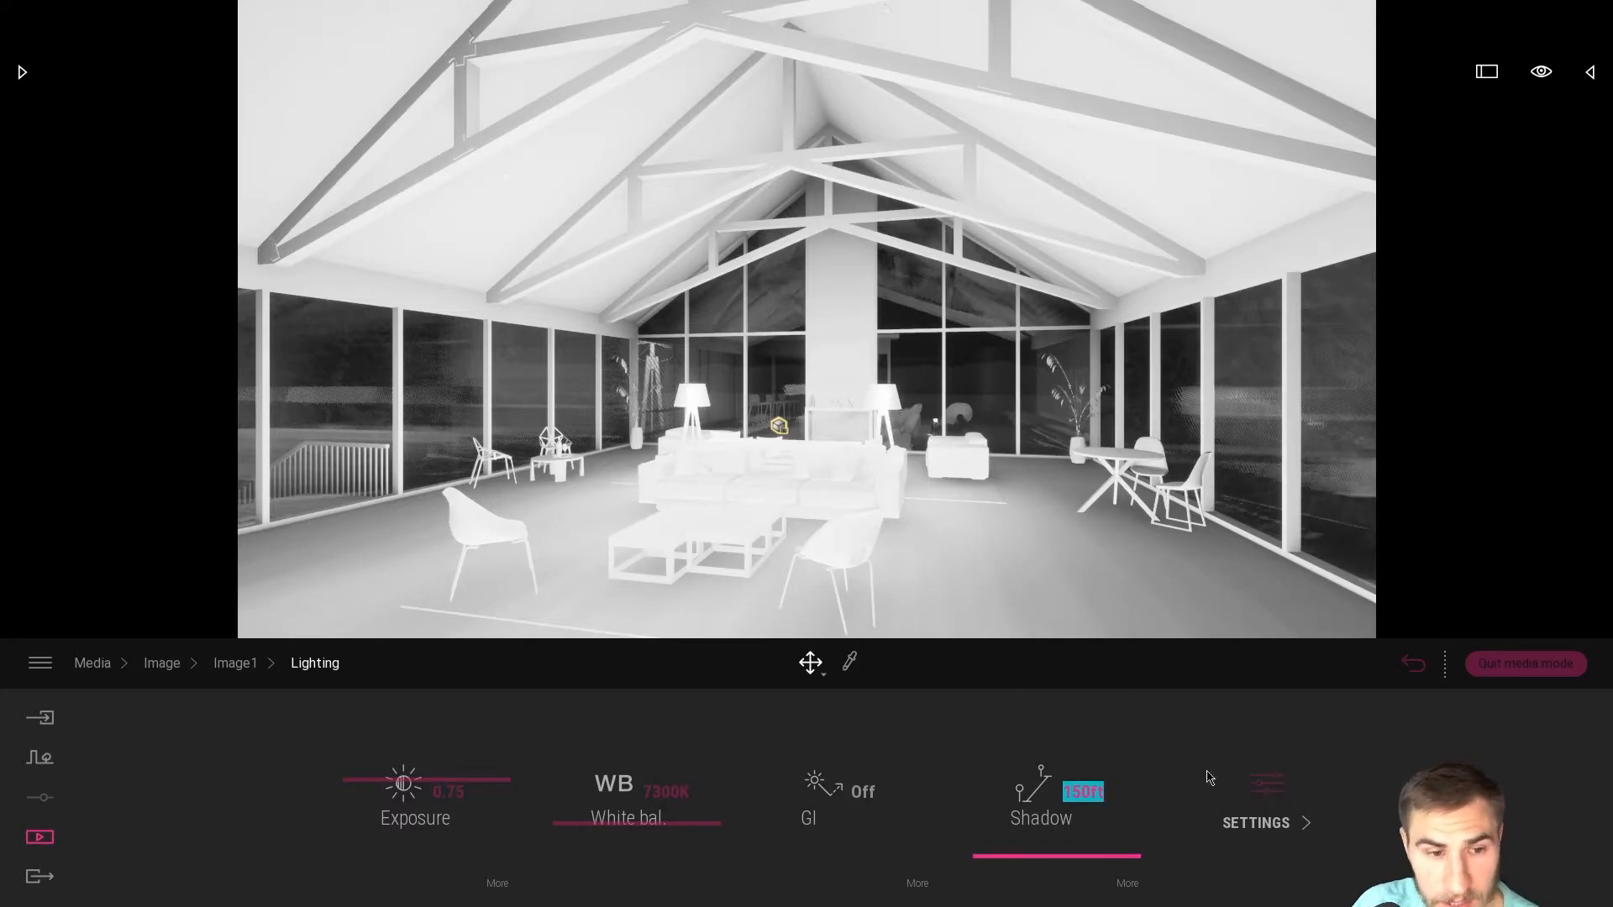
pyautogui.click(501, 891)
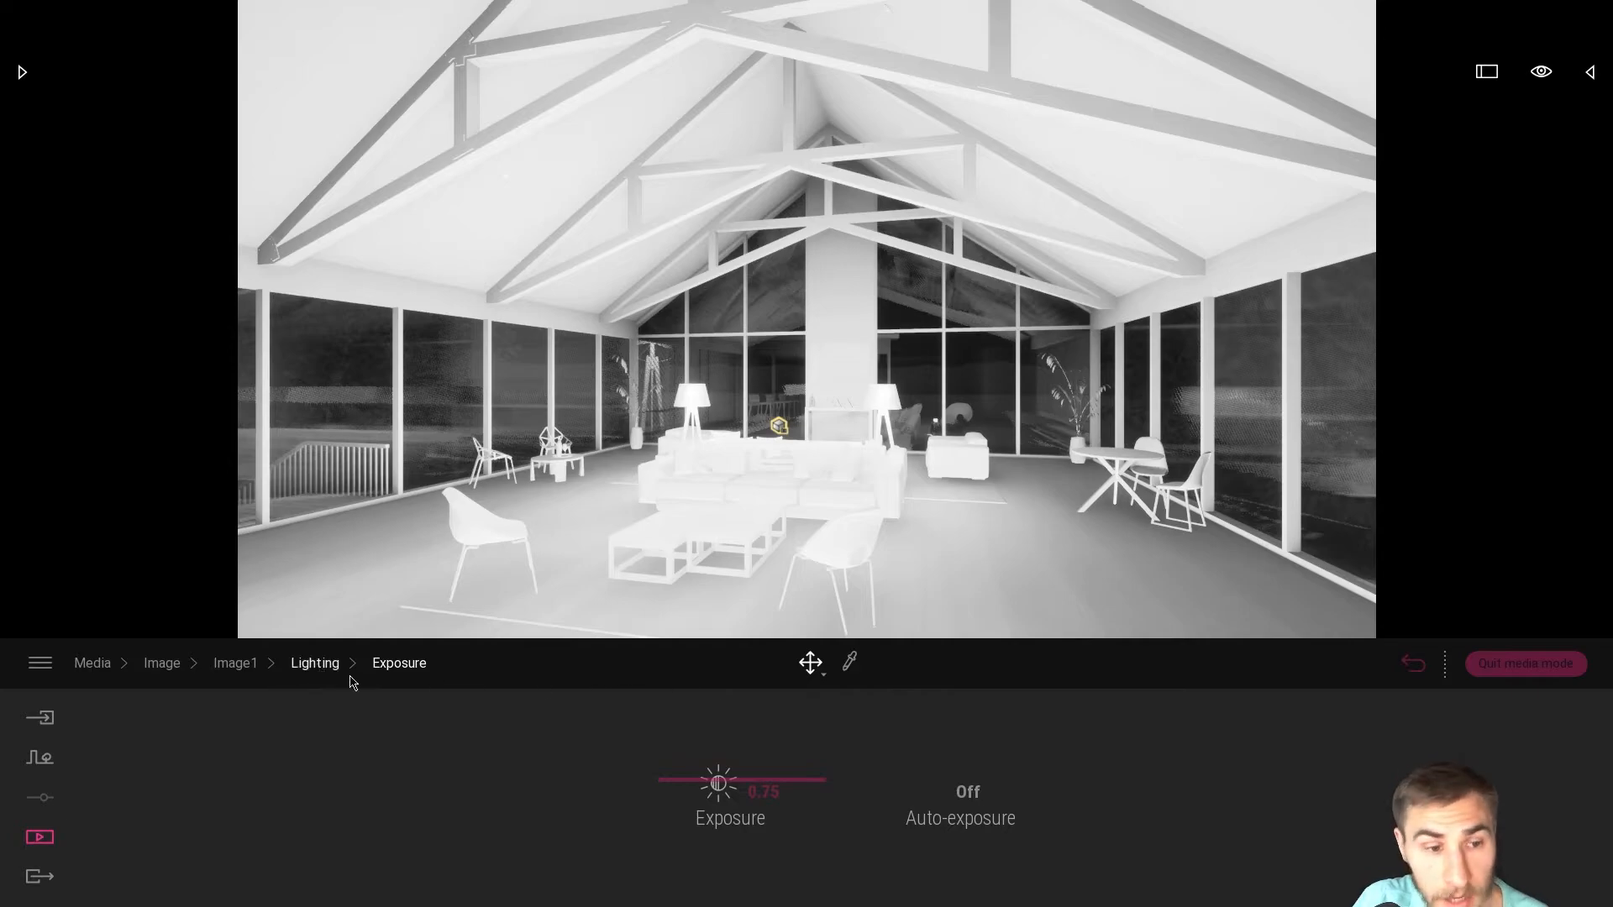
pyautogui.click(323, 666)
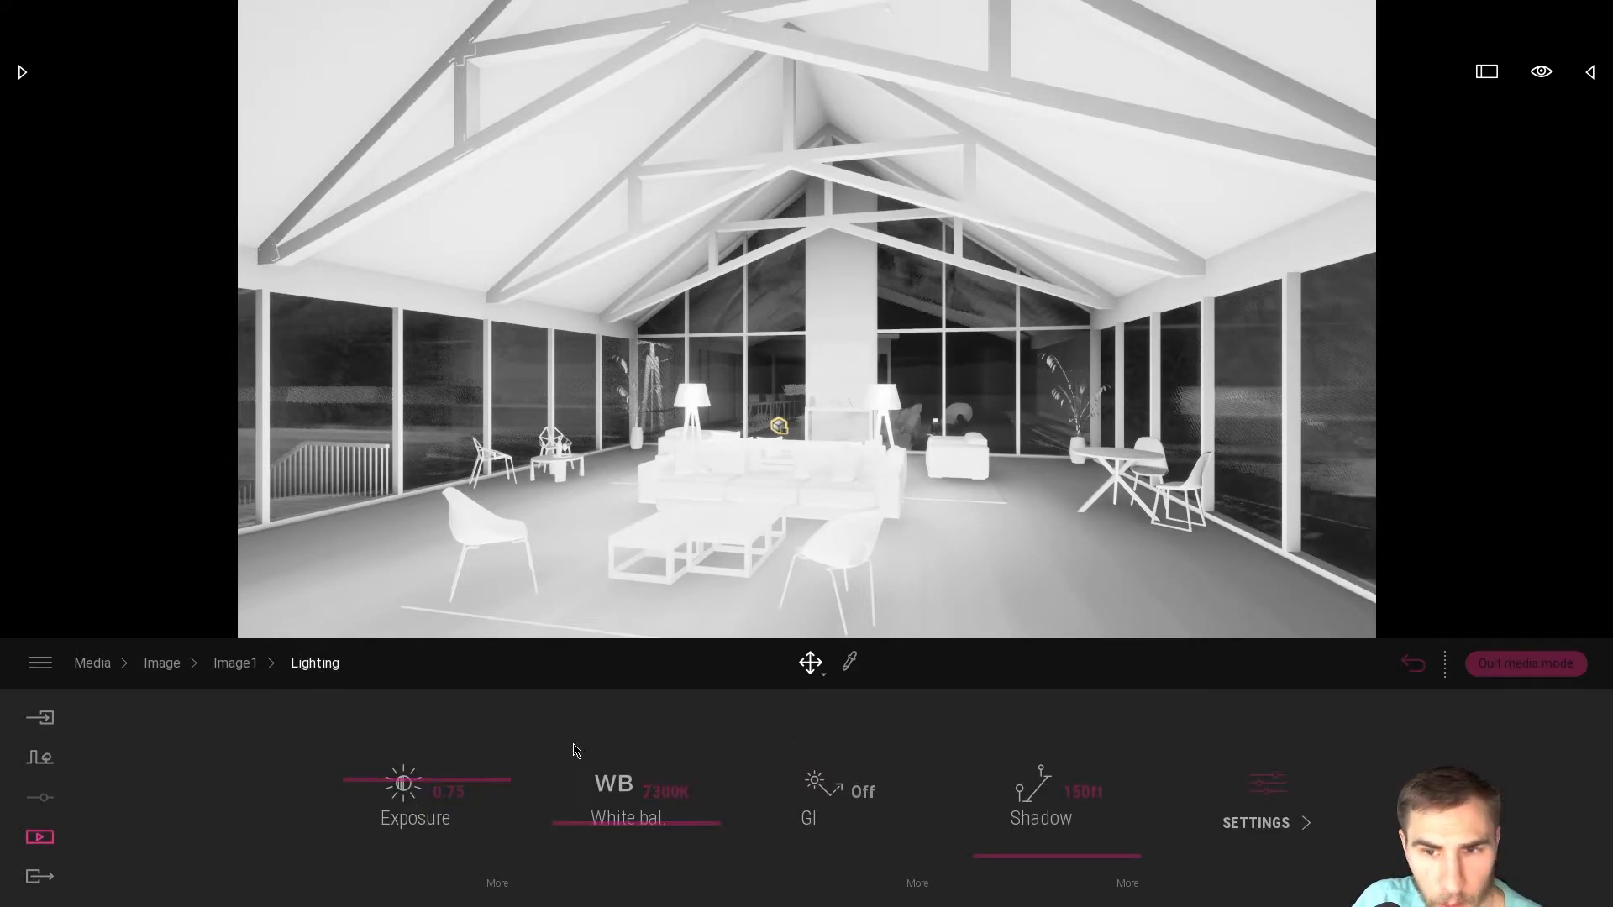
pyautogui.moveTo(398, 780); pyautogui.dragTo(440, 787)
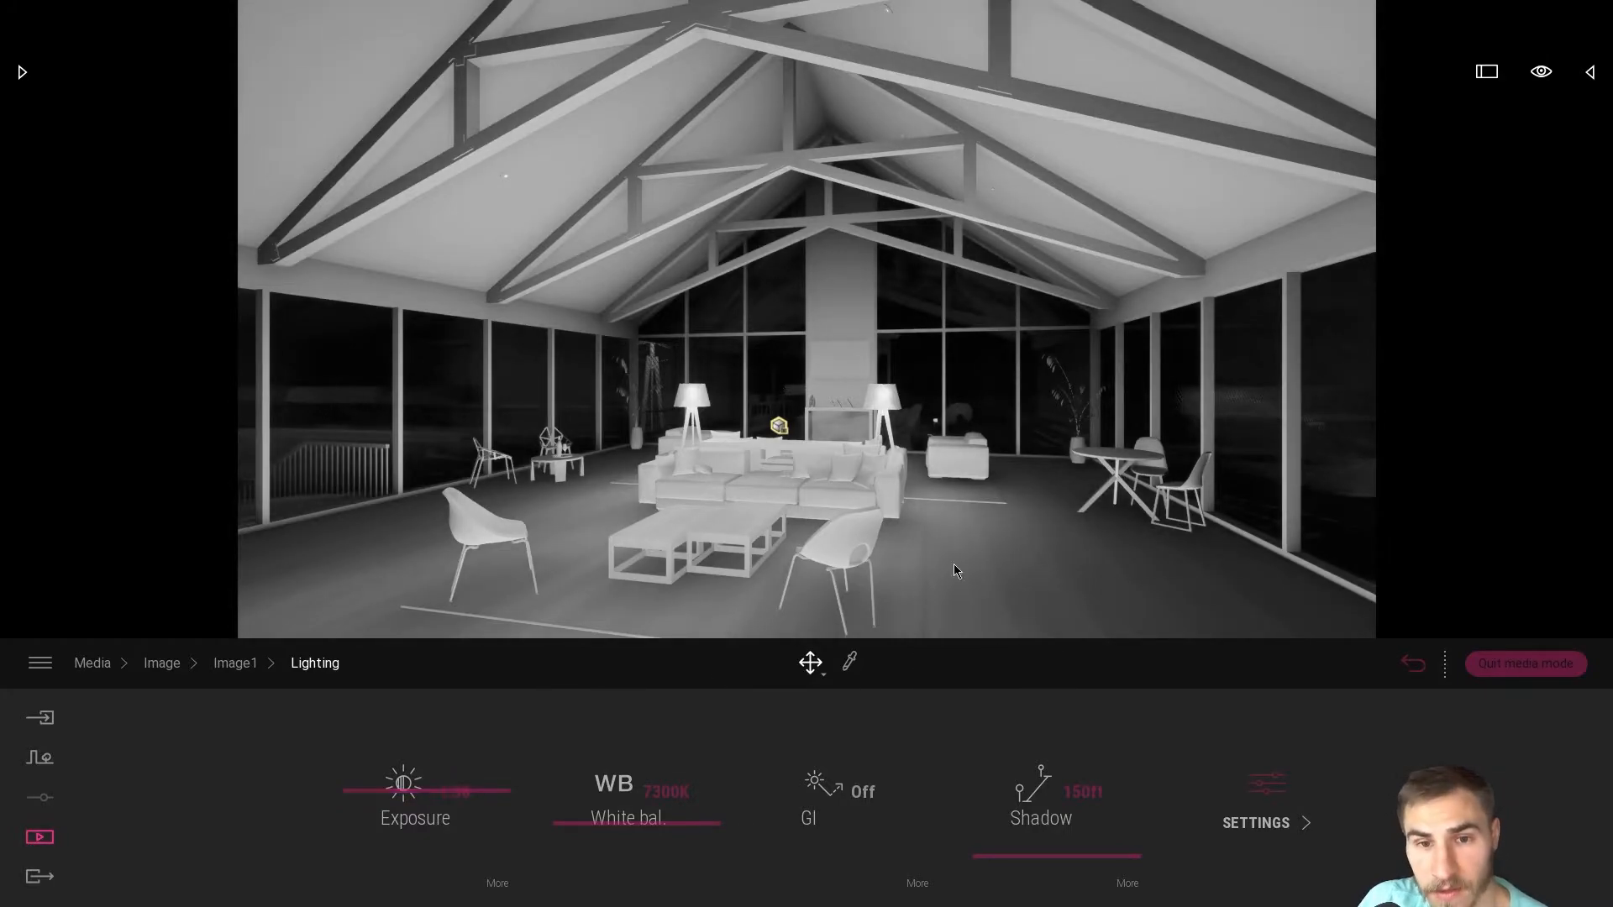
pyautogui.moveTo(404, 792)
pyautogui.mouseDown()
pyautogui.moveTo(443, 779)
pyautogui.moveTo(419, 780)
pyautogui.mouseUp()
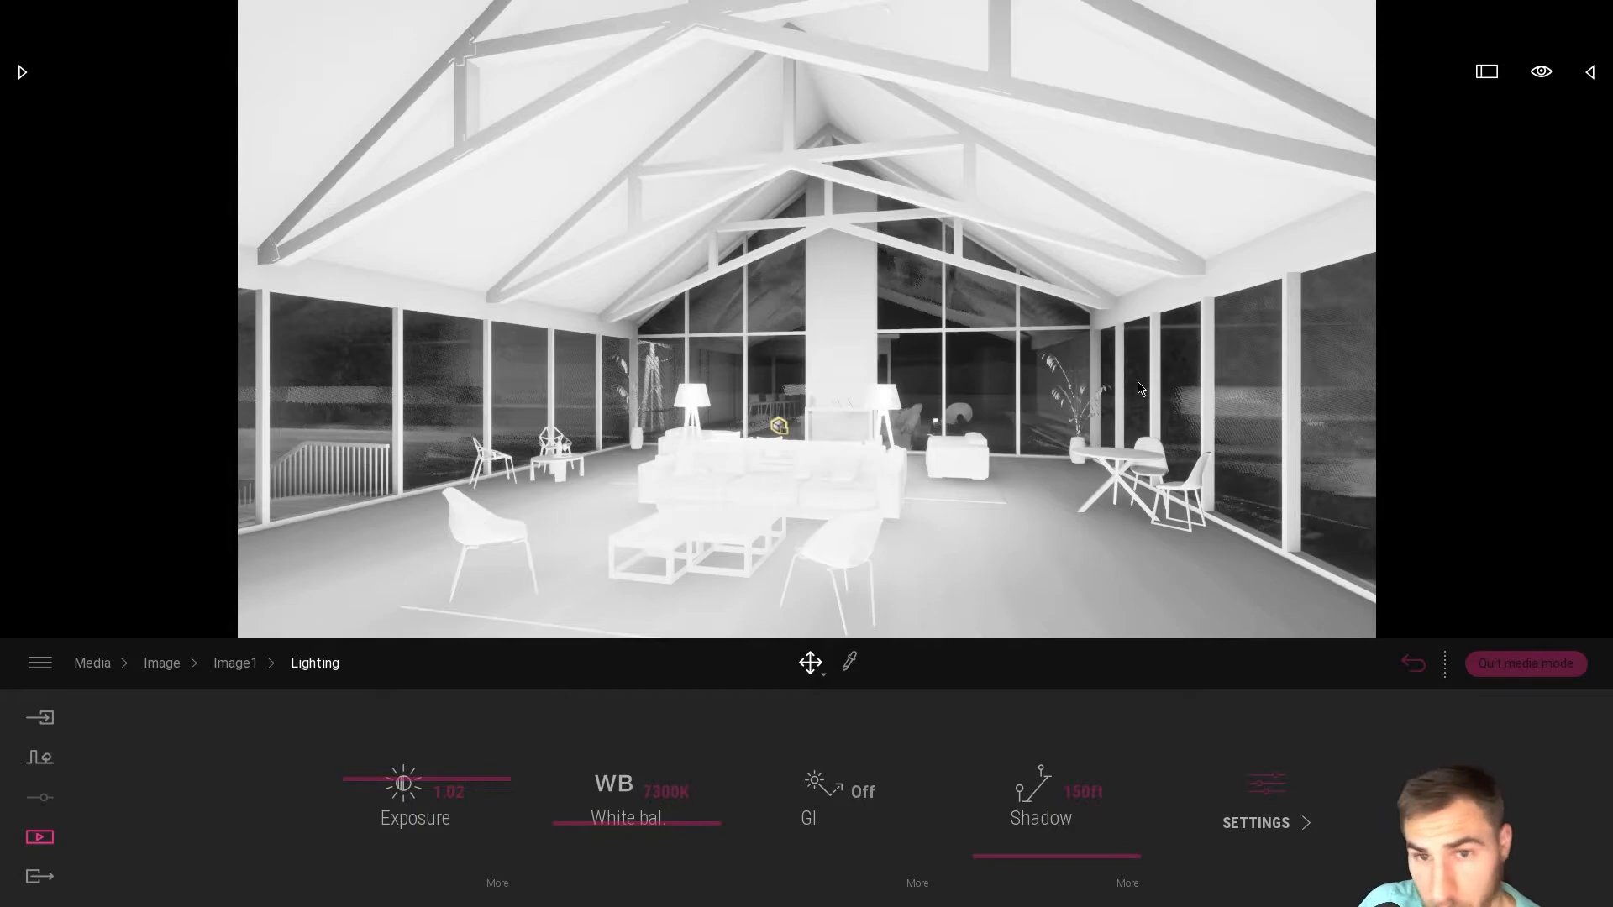
pyautogui.moveTo(407, 781); pyautogui.dragTo(430, 777)
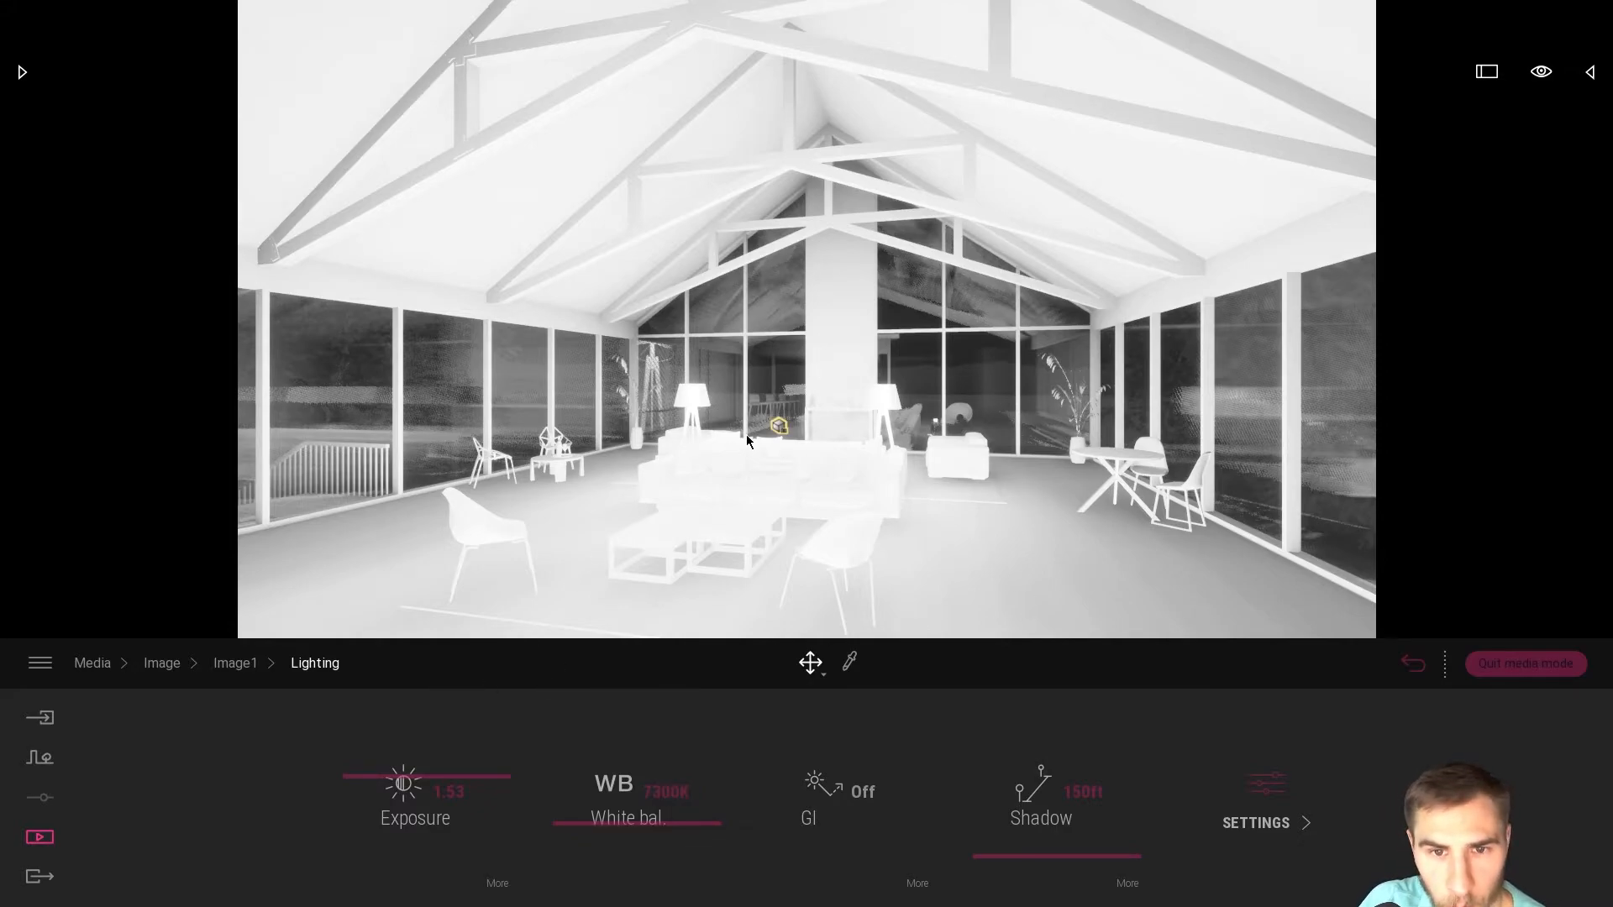
pyautogui.moveTo(418, 781)
pyautogui.mouseDown()
pyautogui.moveTo(445, 783)
pyautogui.moveTo(435, 768)
pyautogui.moveTo(434, 783)
pyautogui.mouseUp()
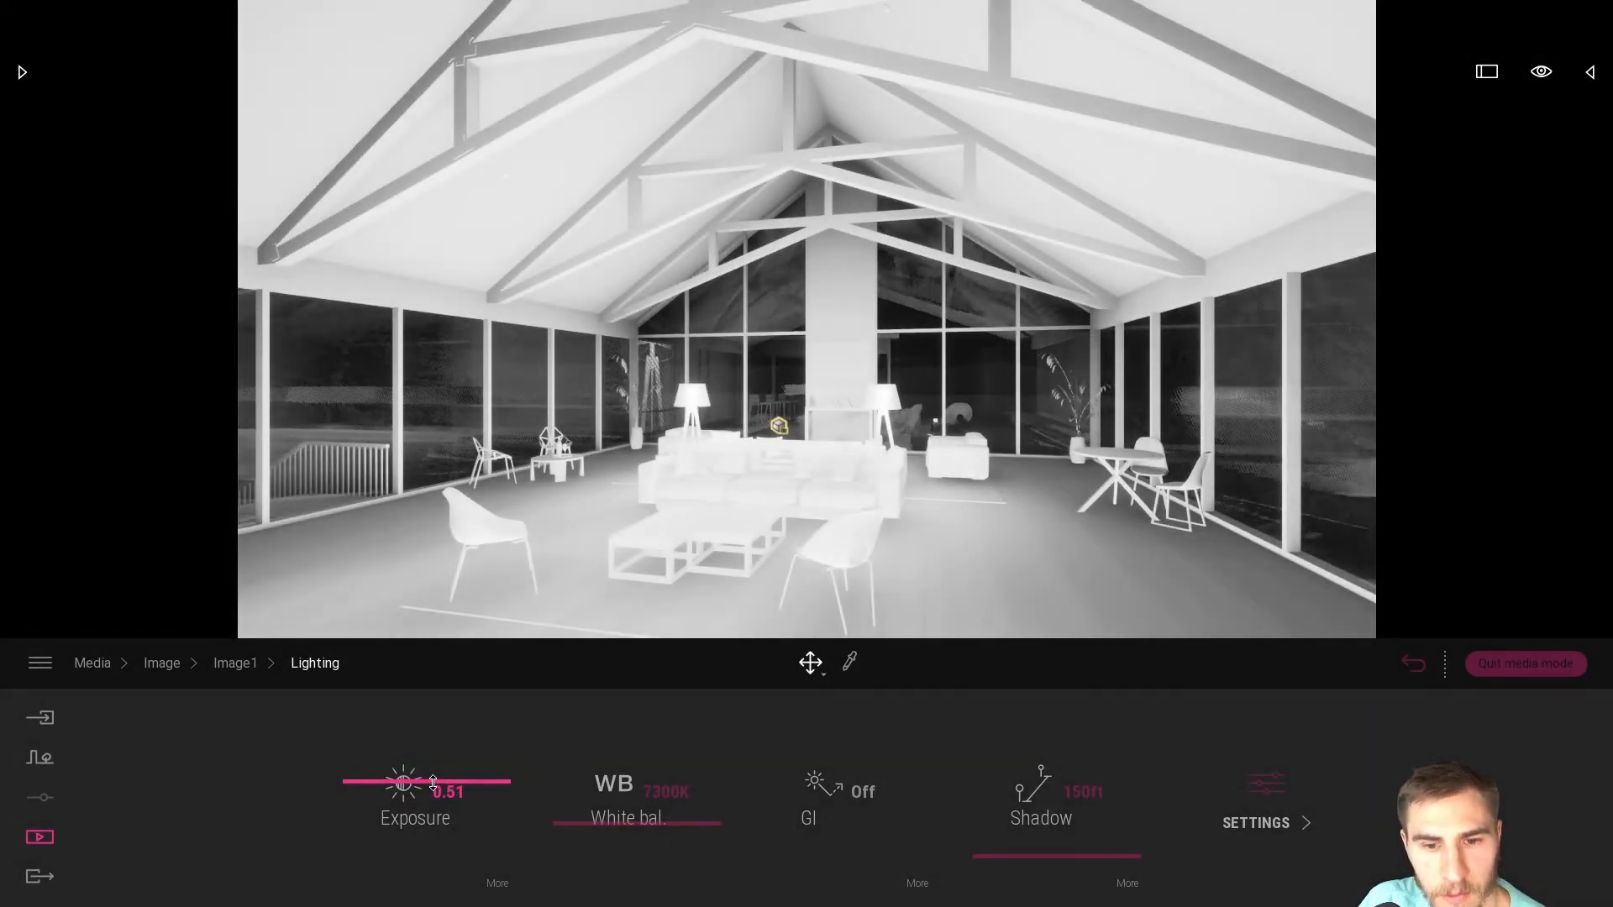
# Raise the contrast of the camera's colour gradient to 63%
pyautogui.click(239, 665)
pyautogui.click(1096, 794)
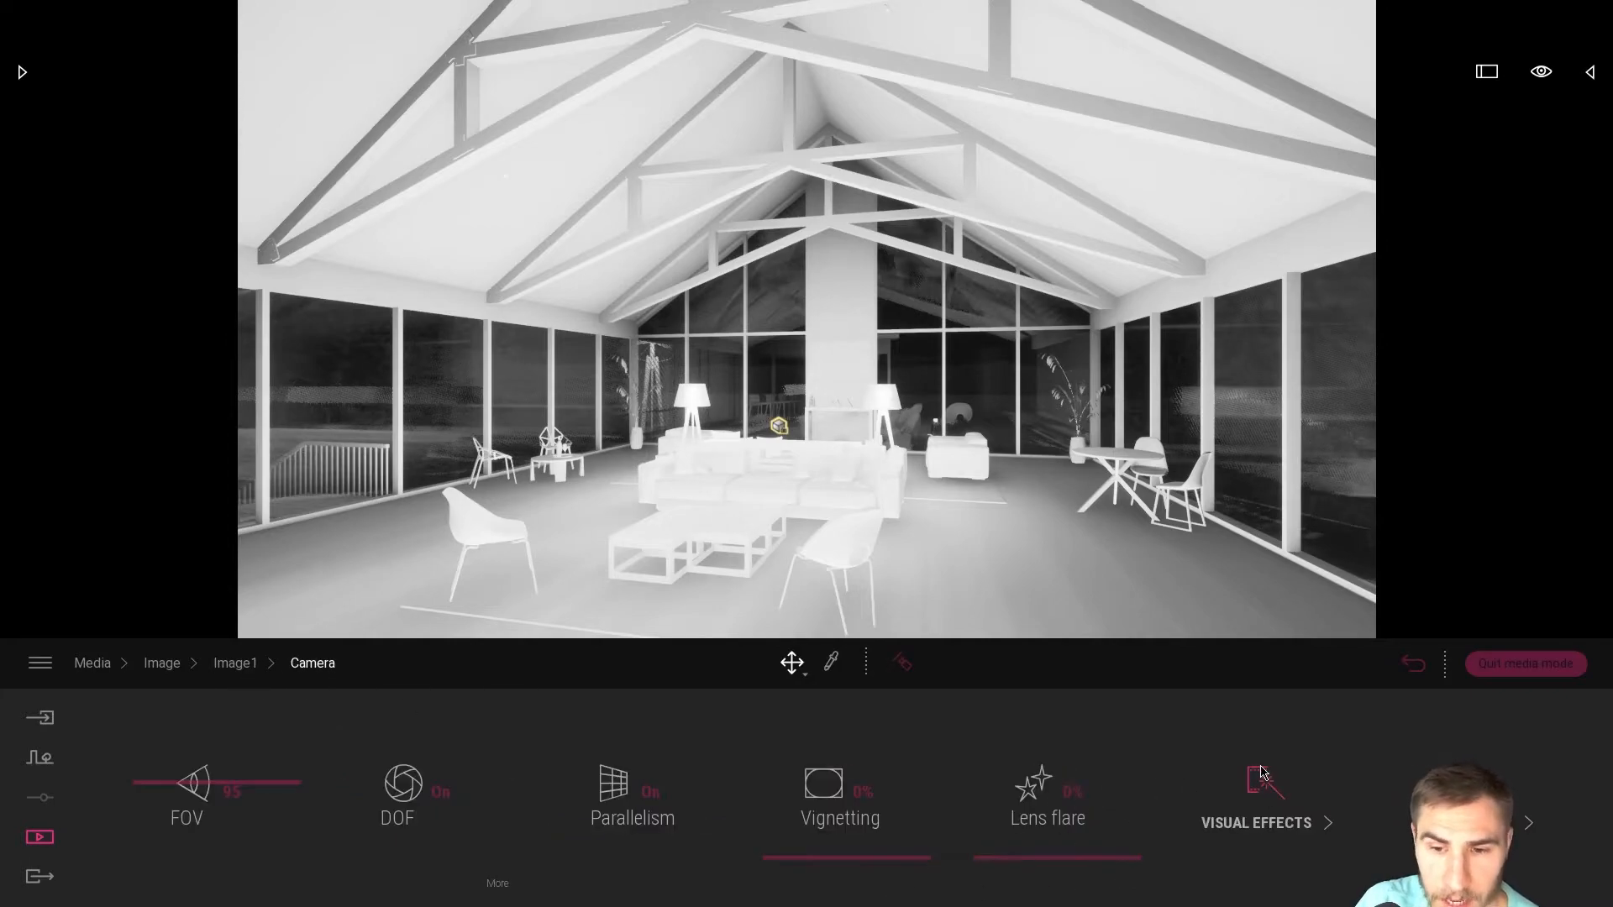
pyautogui.click(1260, 794)
pyautogui.click(568, 794)
pyautogui.moveTo(821, 783)
pyautogui.mouseDown()
pyautogui.moveTo(786, 761)
pyautogui.moveTo(823, 785)
pyautogui.moveTo(778, 728)
pyautogui.moveTo(772, 822)
pyautogui.moveTo(785, 783)
pyautogui.moveTo(810, 775)
pyautogui.moveTo(781, 758)
pyautogui.moveTo(783, 775)
pyautogui.moveTo(820, 782)
pyautogui.moveTo(822, 768)
pyautogui.mouseUp()
pyautogui.click(344, 665)
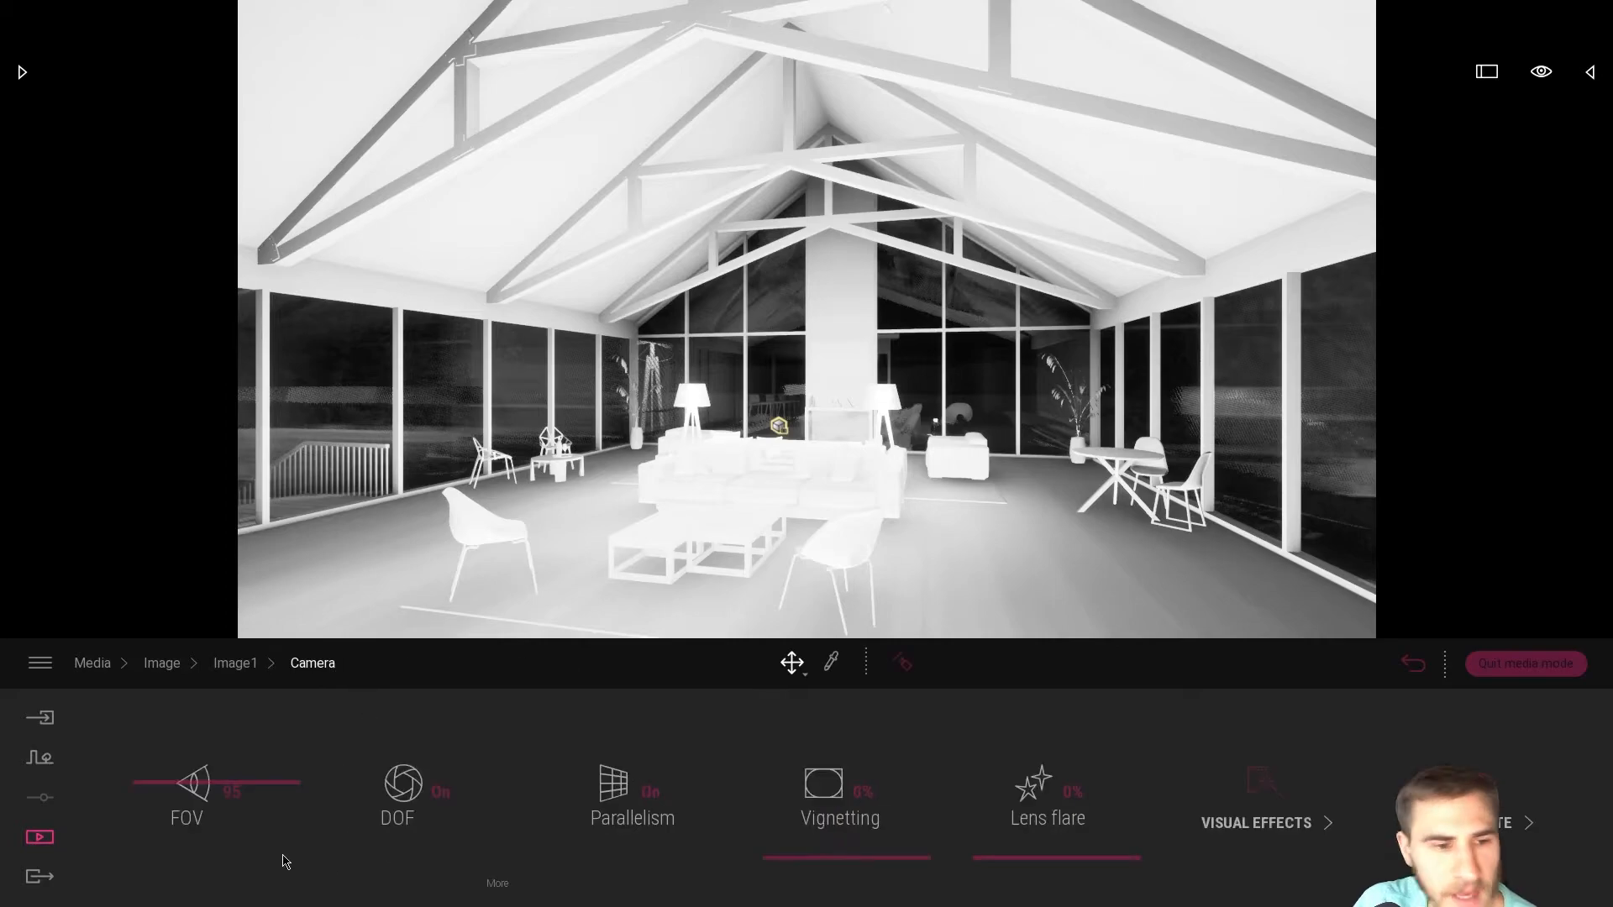
# Include glass in the camera's clay render selection
pyautogui.click(1269, 783)
pyautogui.click(570, 793)
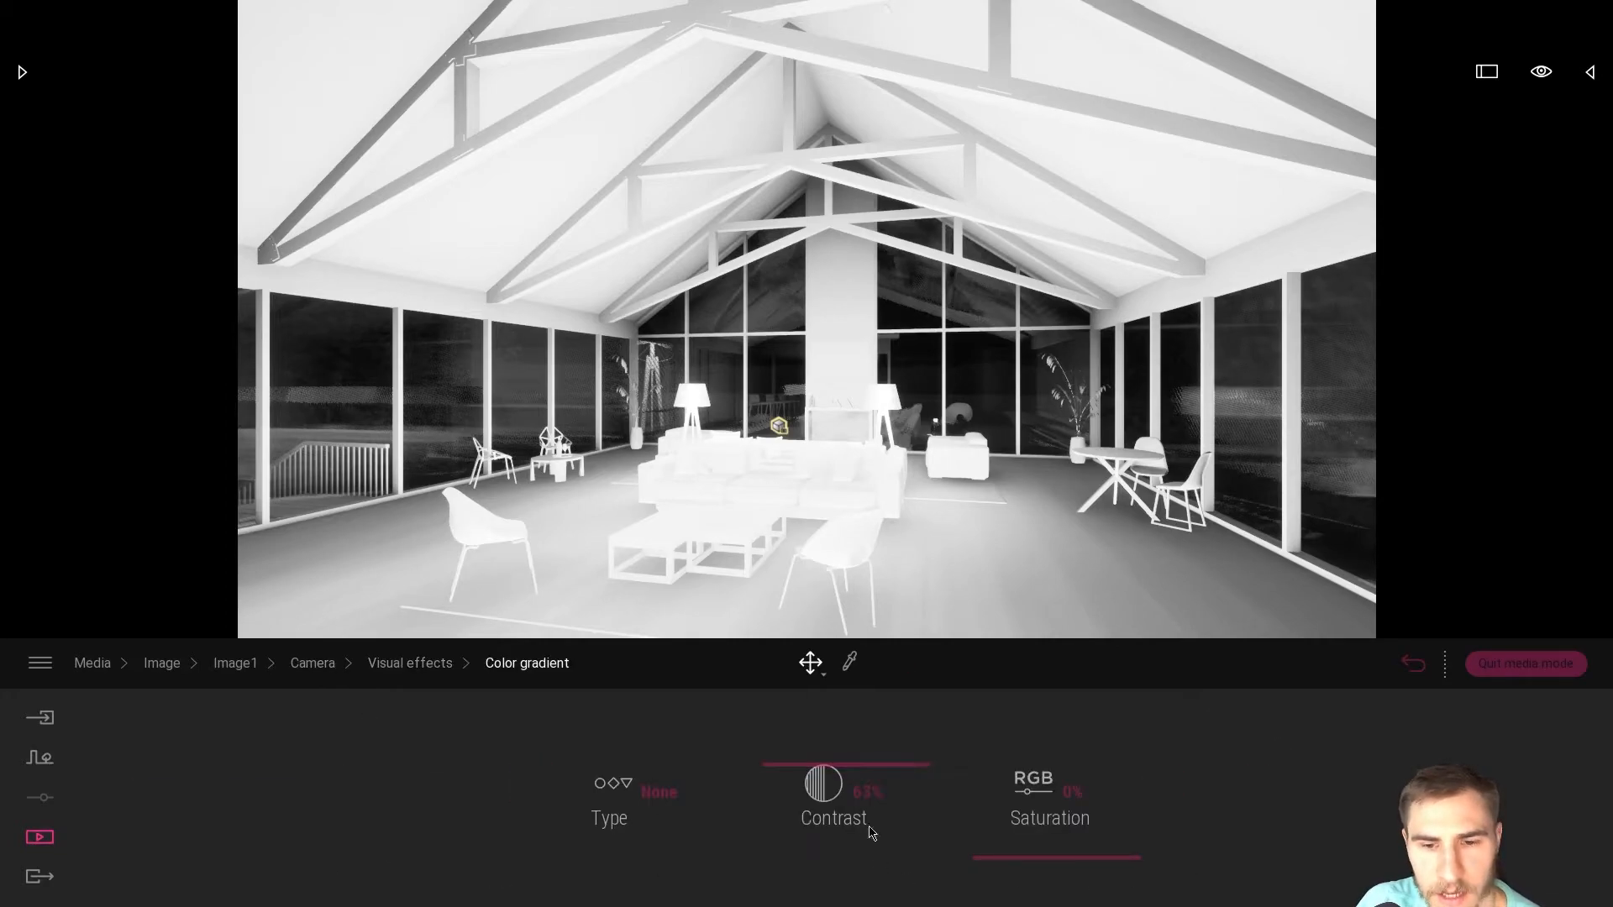
pyautogui.click(411, 664)
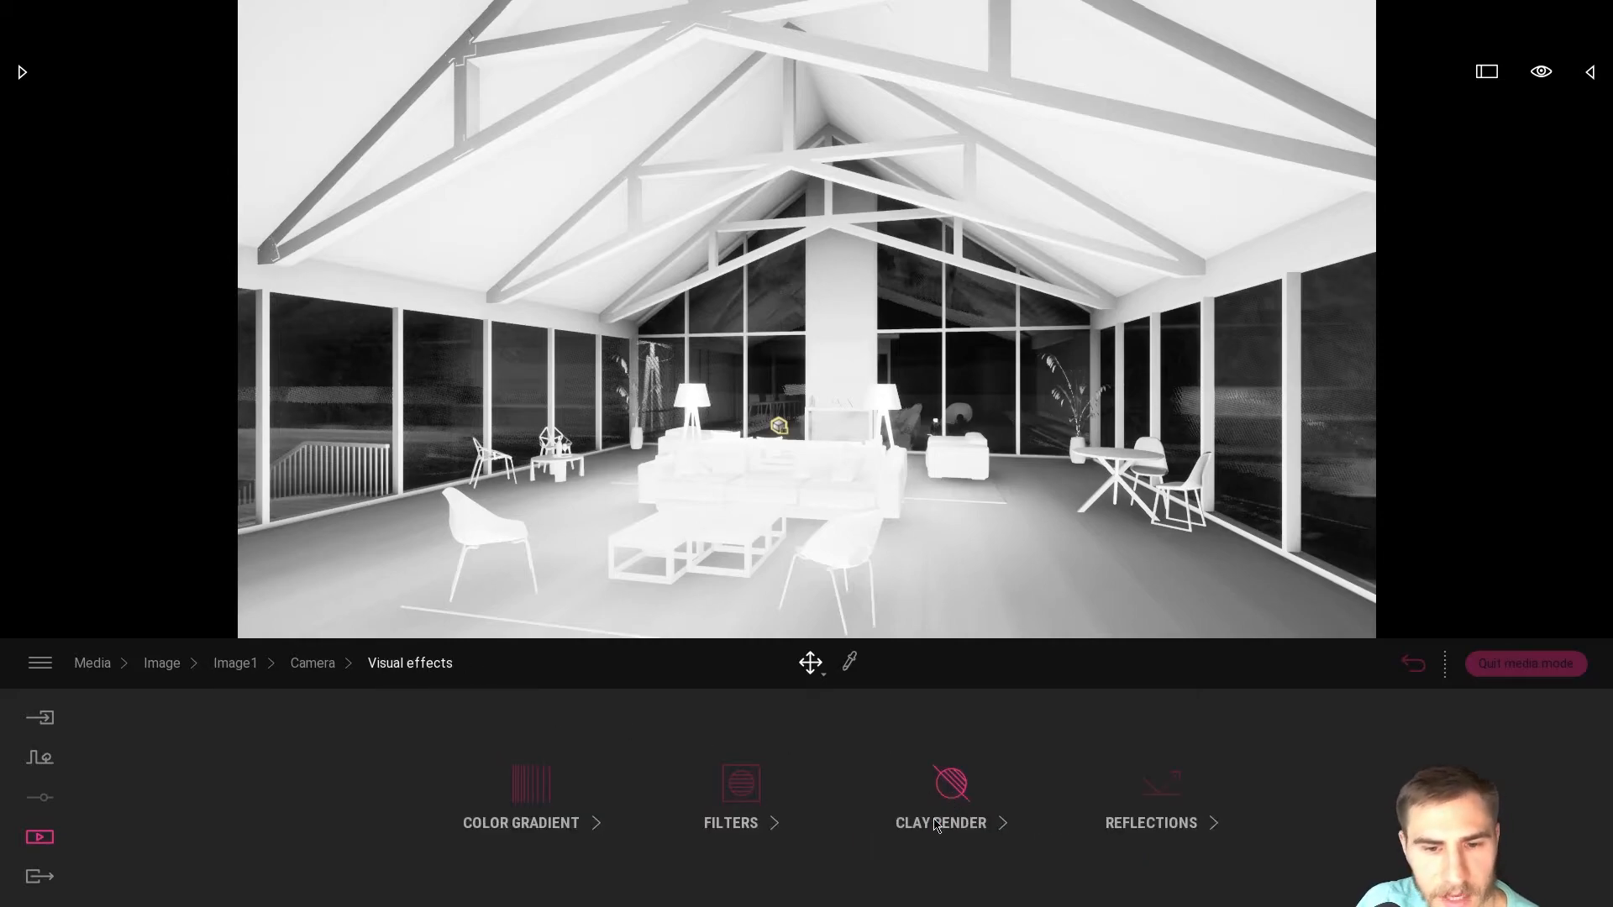
pyautogui.click(943, 815)
pyautogui.click(546, 819)
pyautogui.click(514, 783)
pyautogui.click(513, 559)
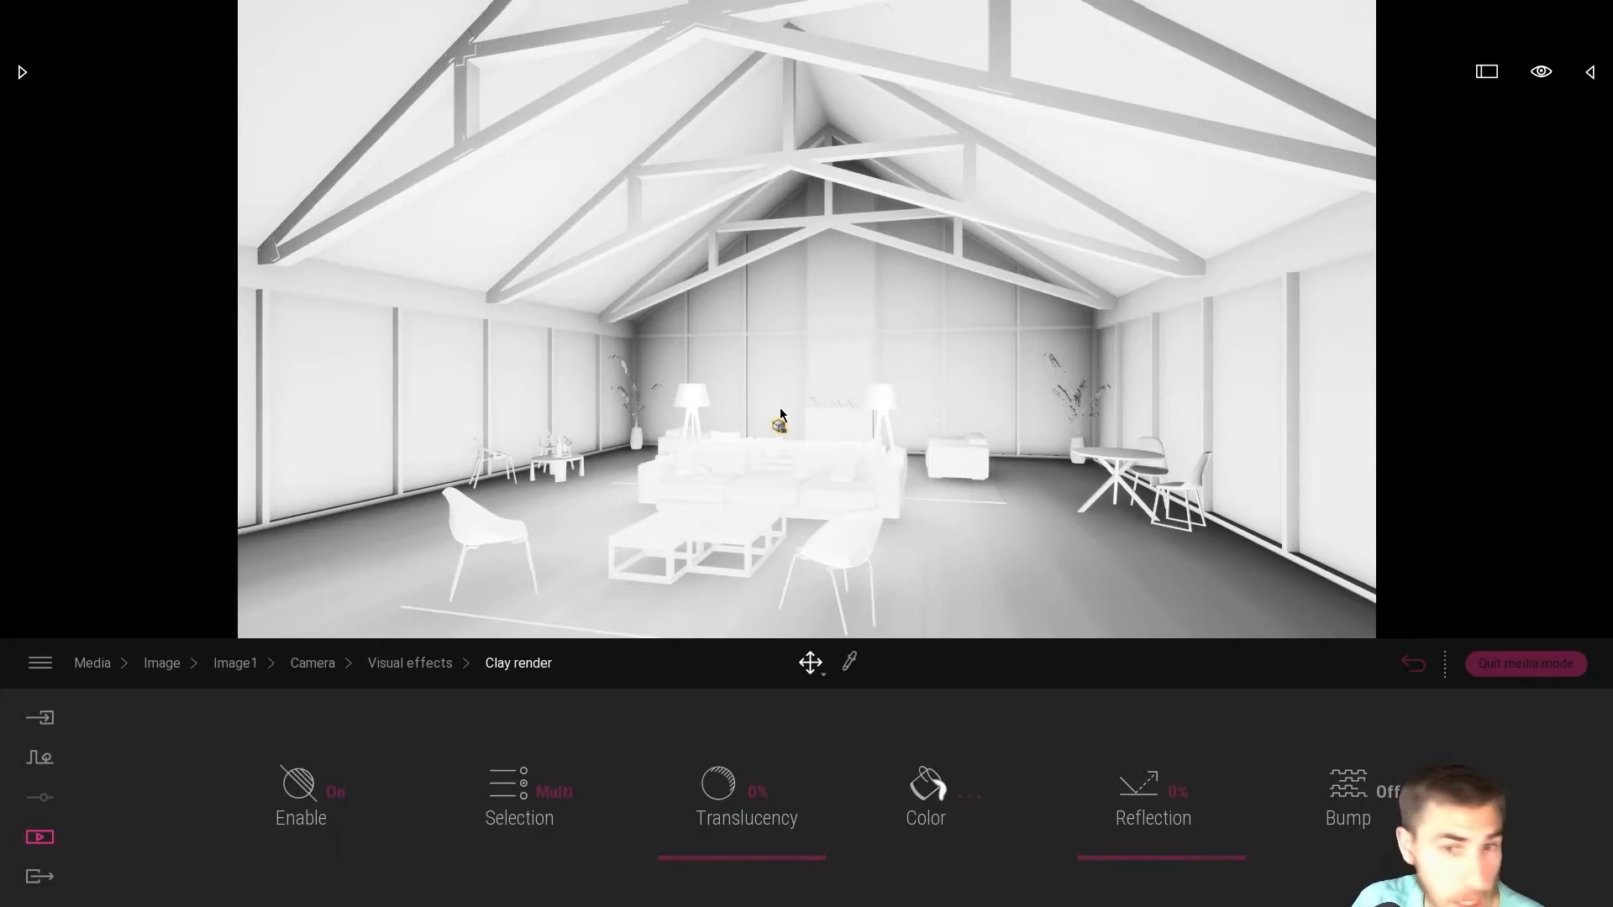
# Toggle glass out of and back into the clay render selection to compare both looks, leaving it included
pyautogui.click(502, 816)
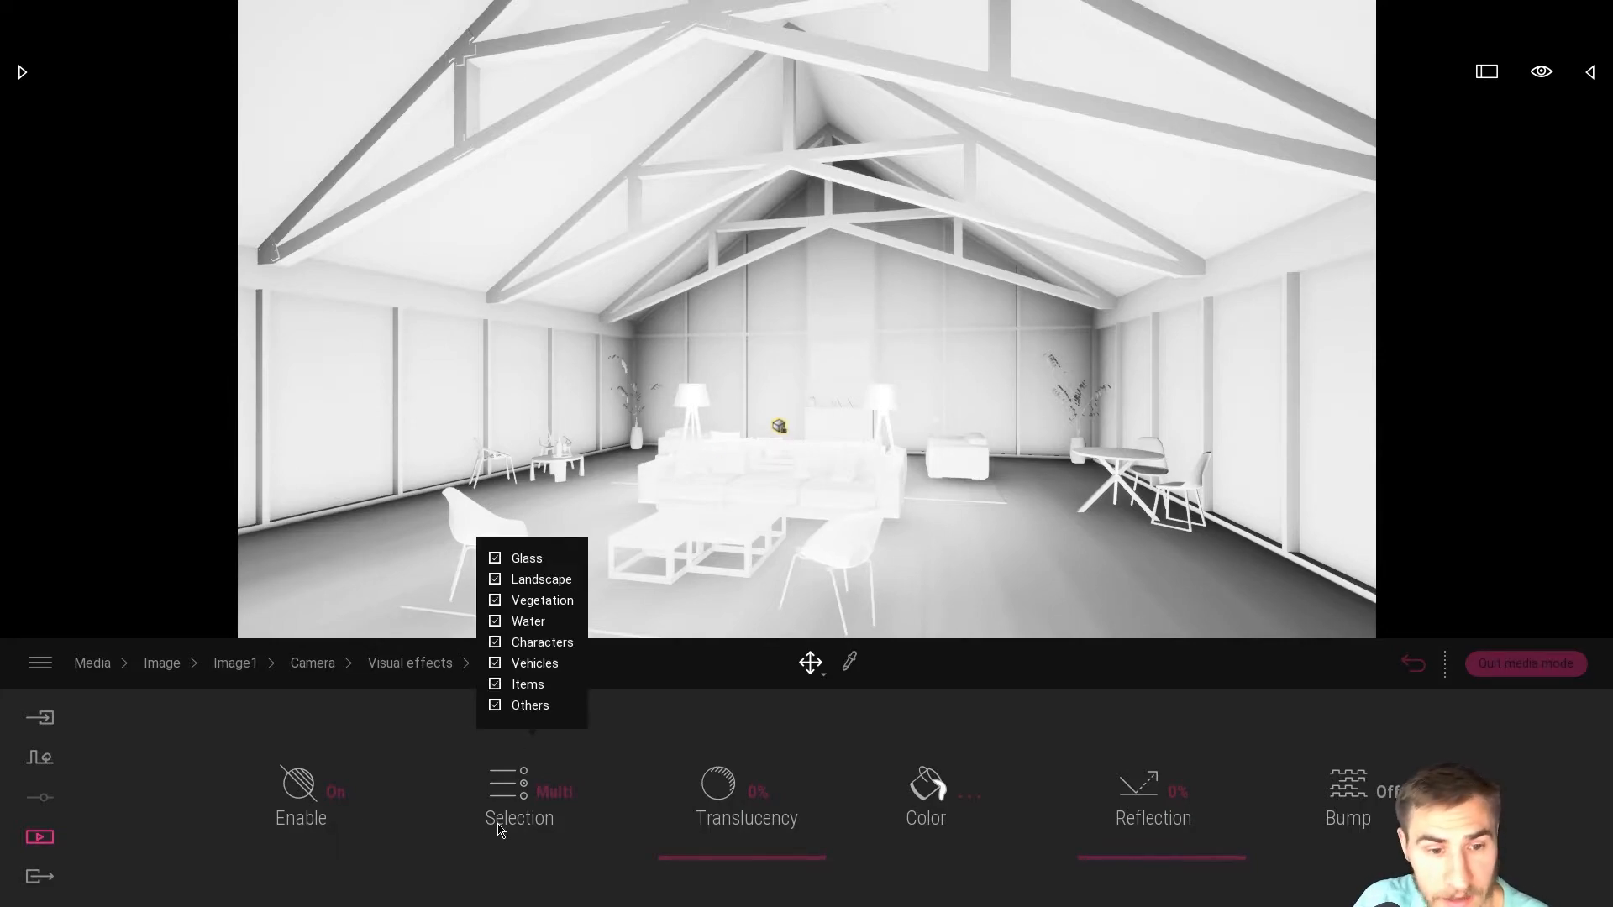
pyautogui.click(495, 559)
pyautogui.click(495, 560)
pyautogui.click(496, 559)
pyautogui.click(495, 559)
pyautogui.click(496, 559)
pyautogui.click(495, 560)
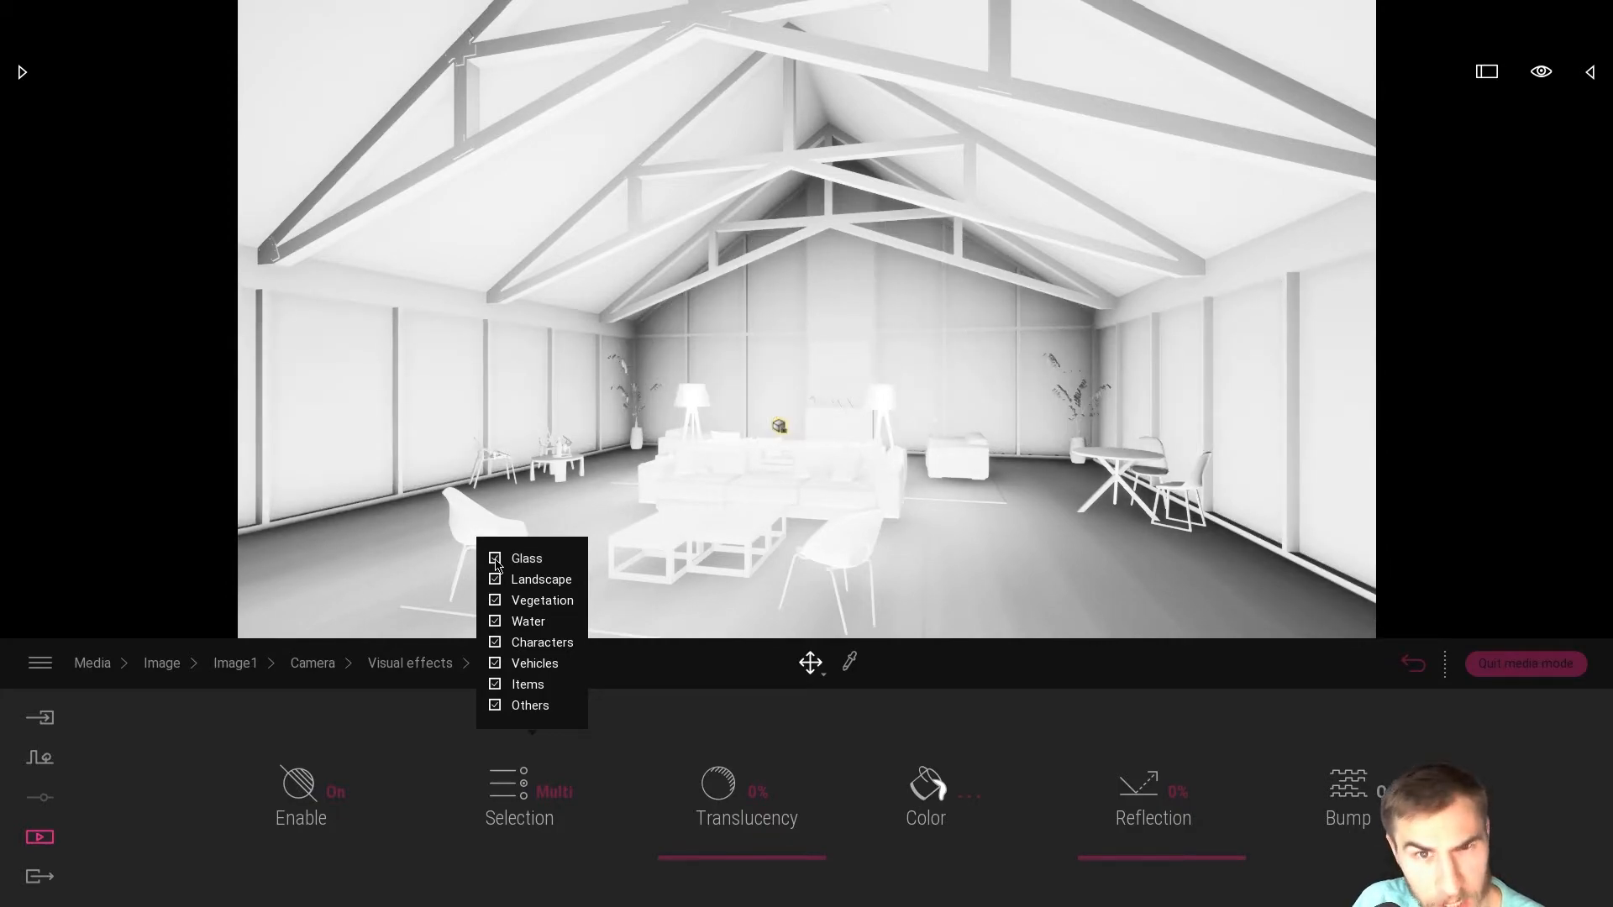
pyautogui.click(496, 559)
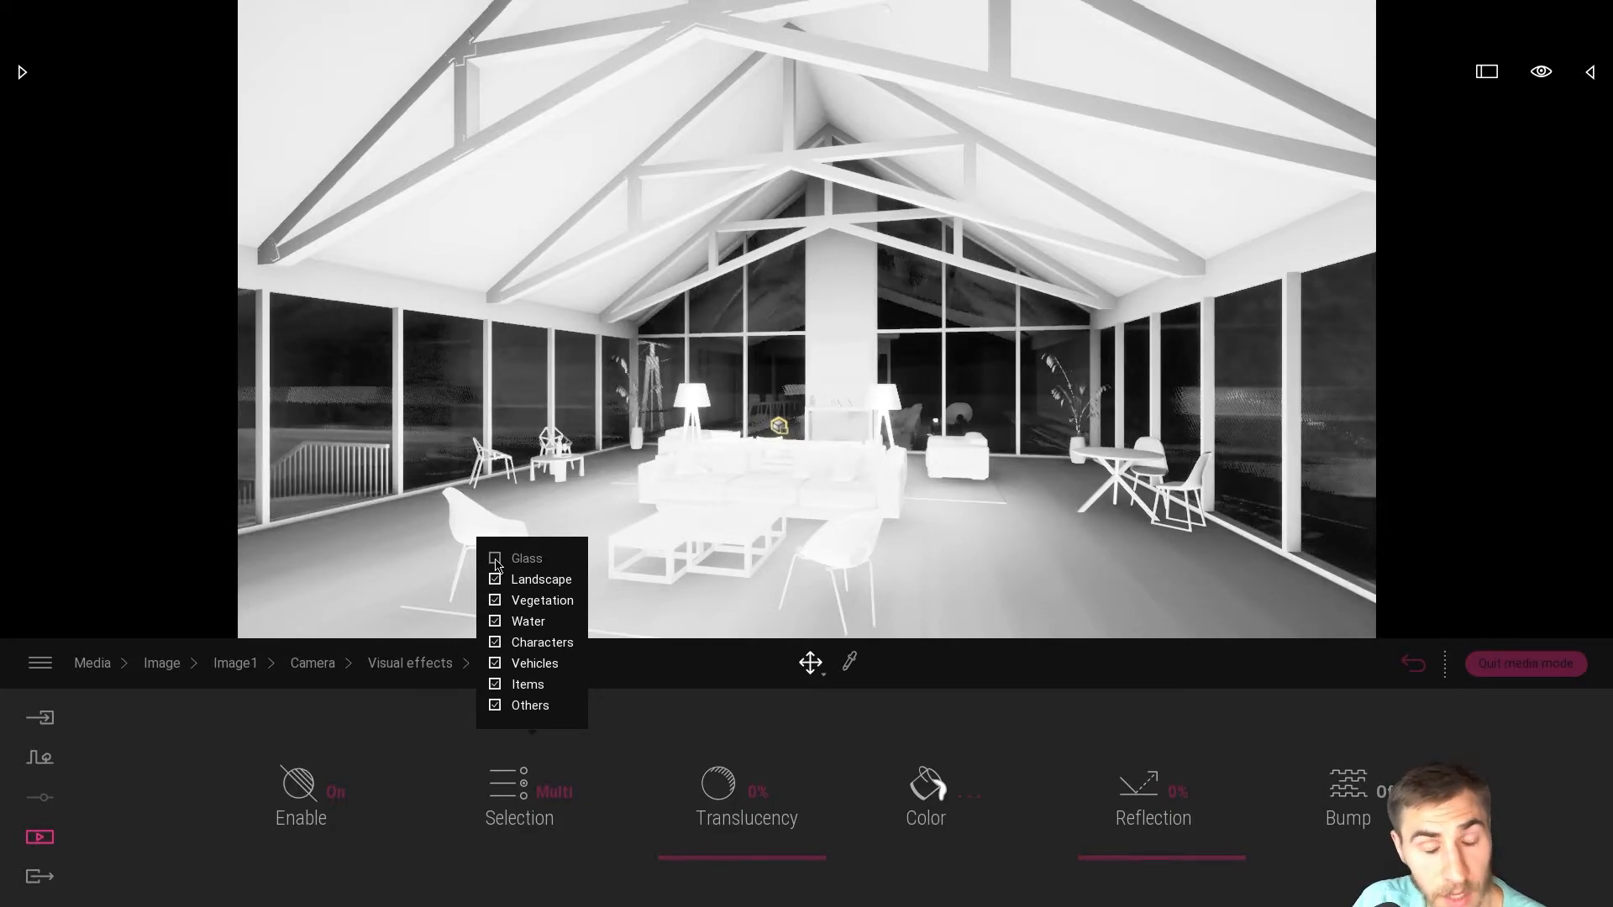
pyautogui.click(495, 560)
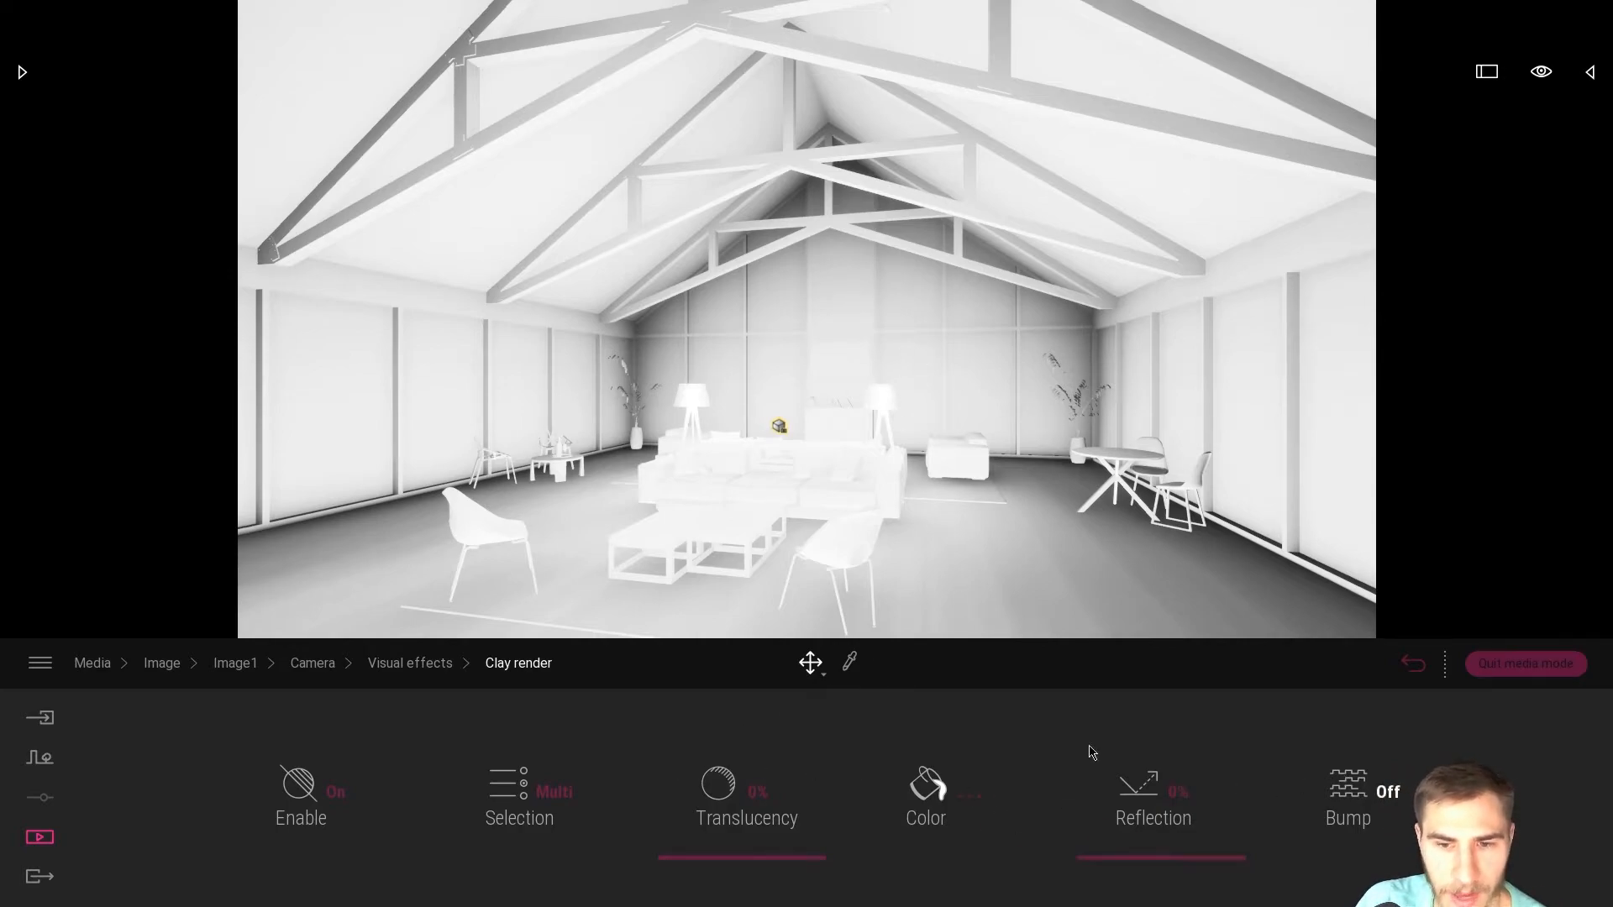
# Reduce the contrast of the camera's color gradient to 61%
pyautogui.click(424, 664)
pyautogui.click(605, 827)
pyautogui.moveTo(834, 781)
pyautogui.mouseDown()
pyautogui.moveTo(834, 739)
pyautogui.moveTo(834, 769)
pyautogui.mouseUp()
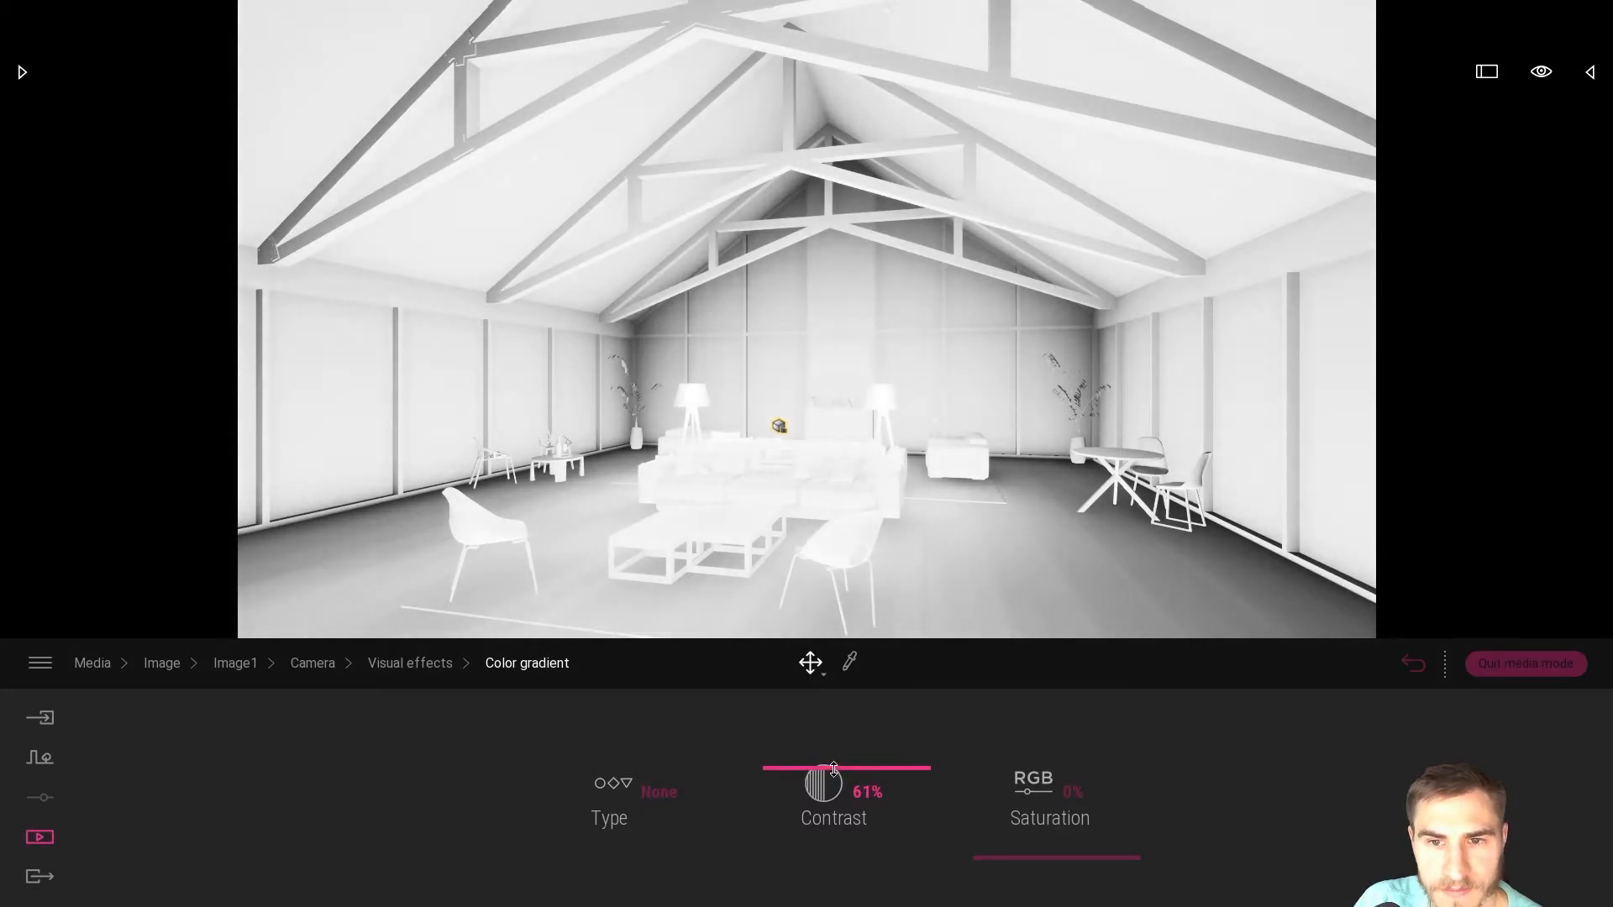
# Lower the exposure in the image's lighting settings to -0.34
pyautogui.click(417, 665)
pyautogui.click(313, 663)
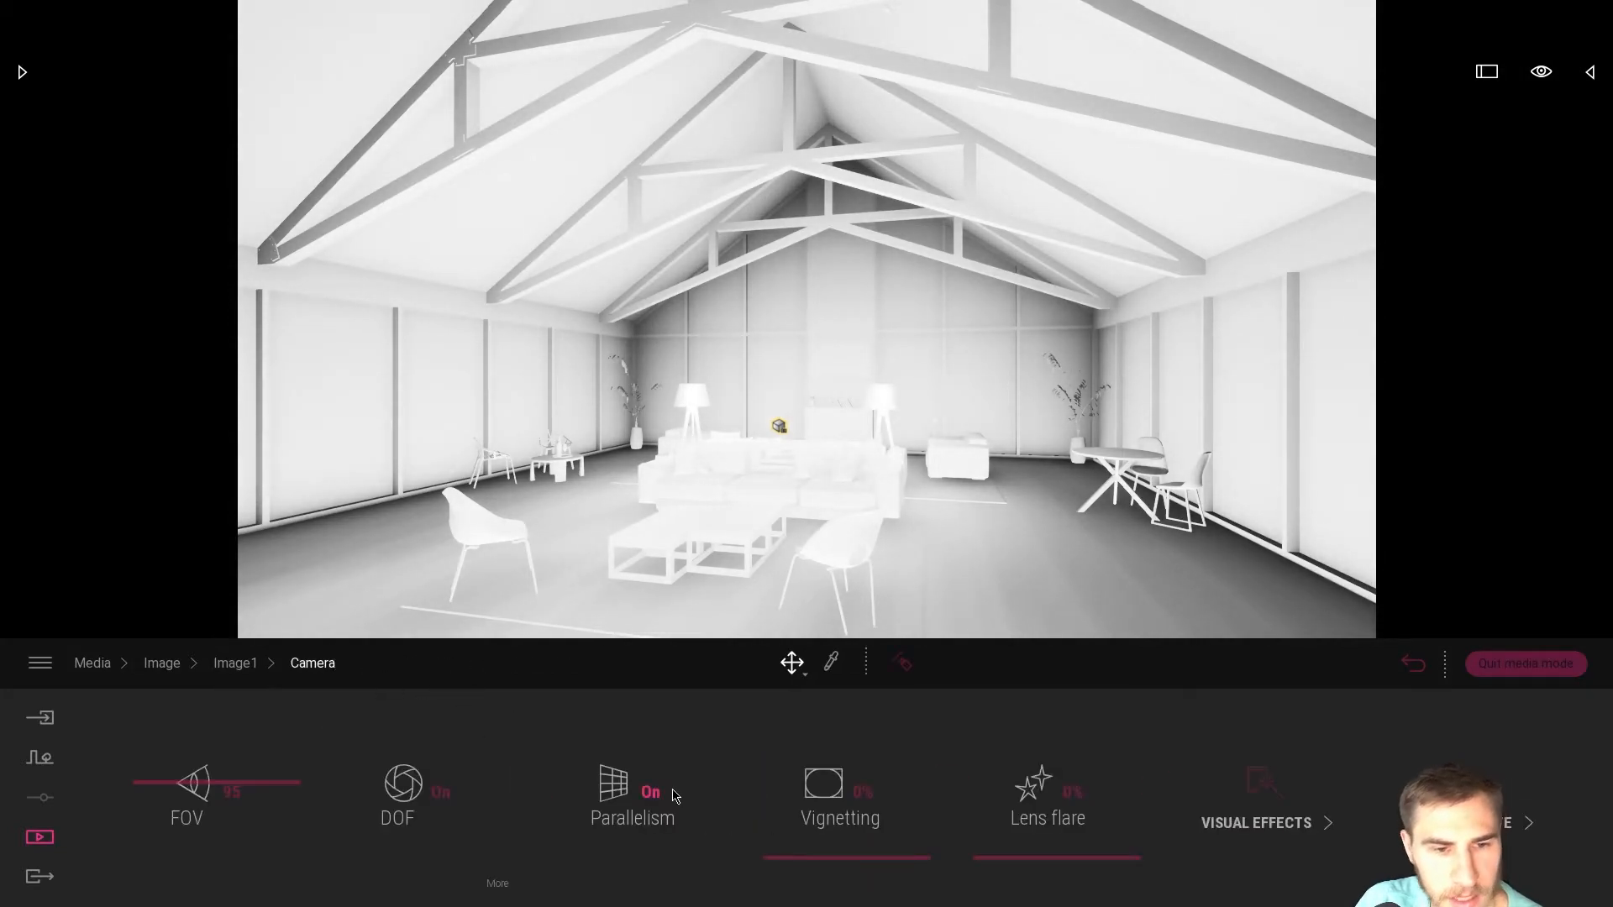
pyautogui.click(235, 664)
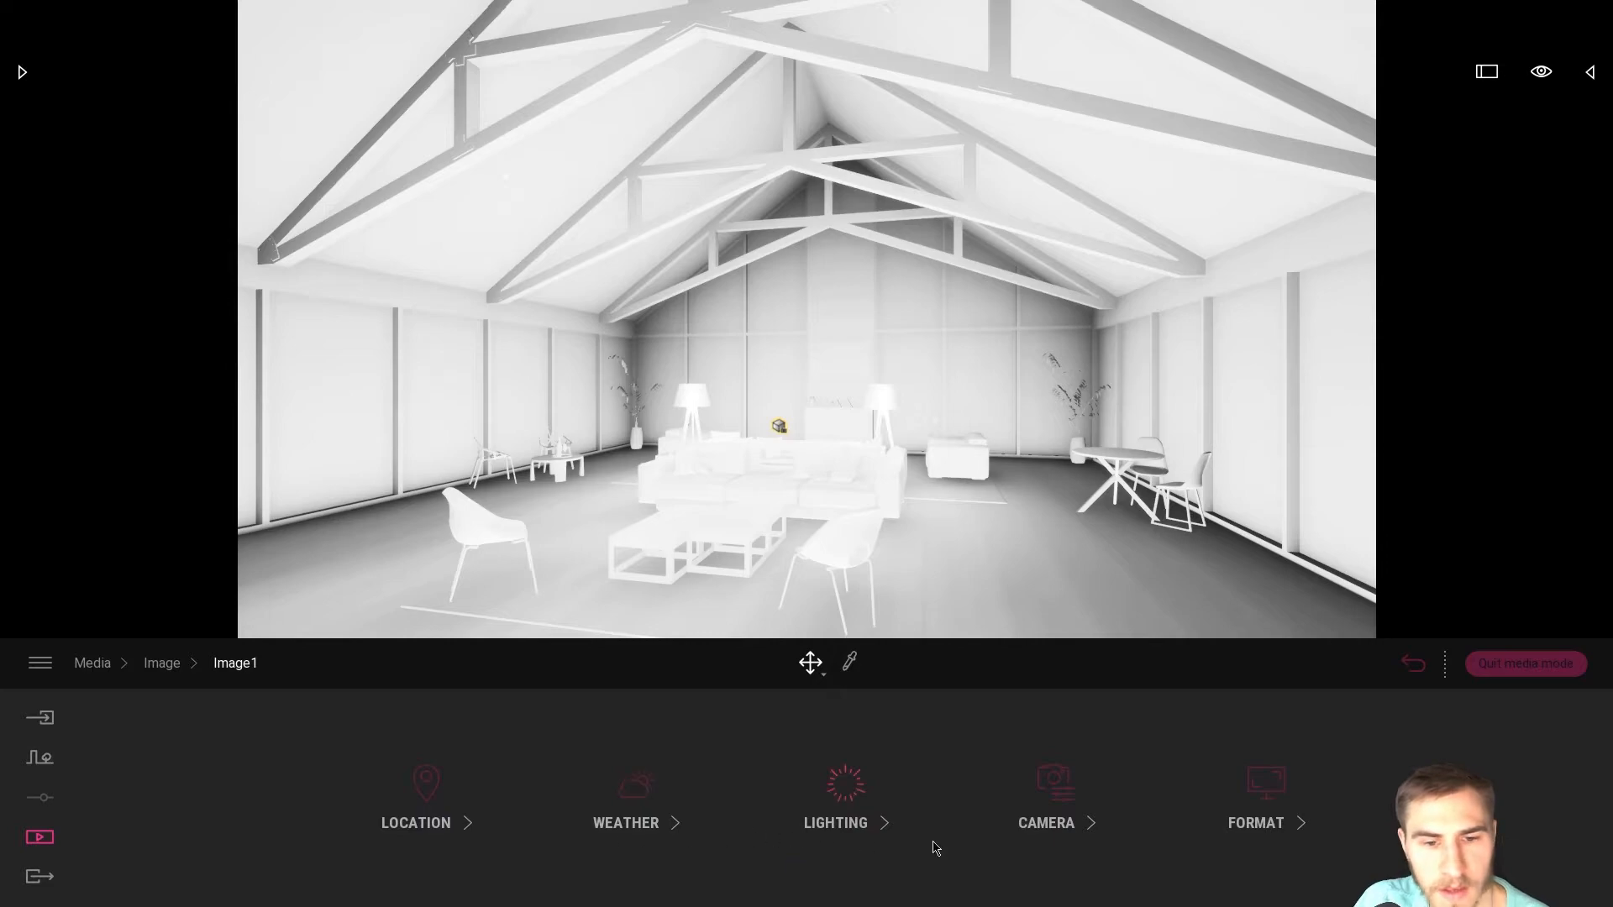
pyautogui.click(892, 817)
pyautogui.moveTo(400, 787); pyautogui.dragTo(429, 786)
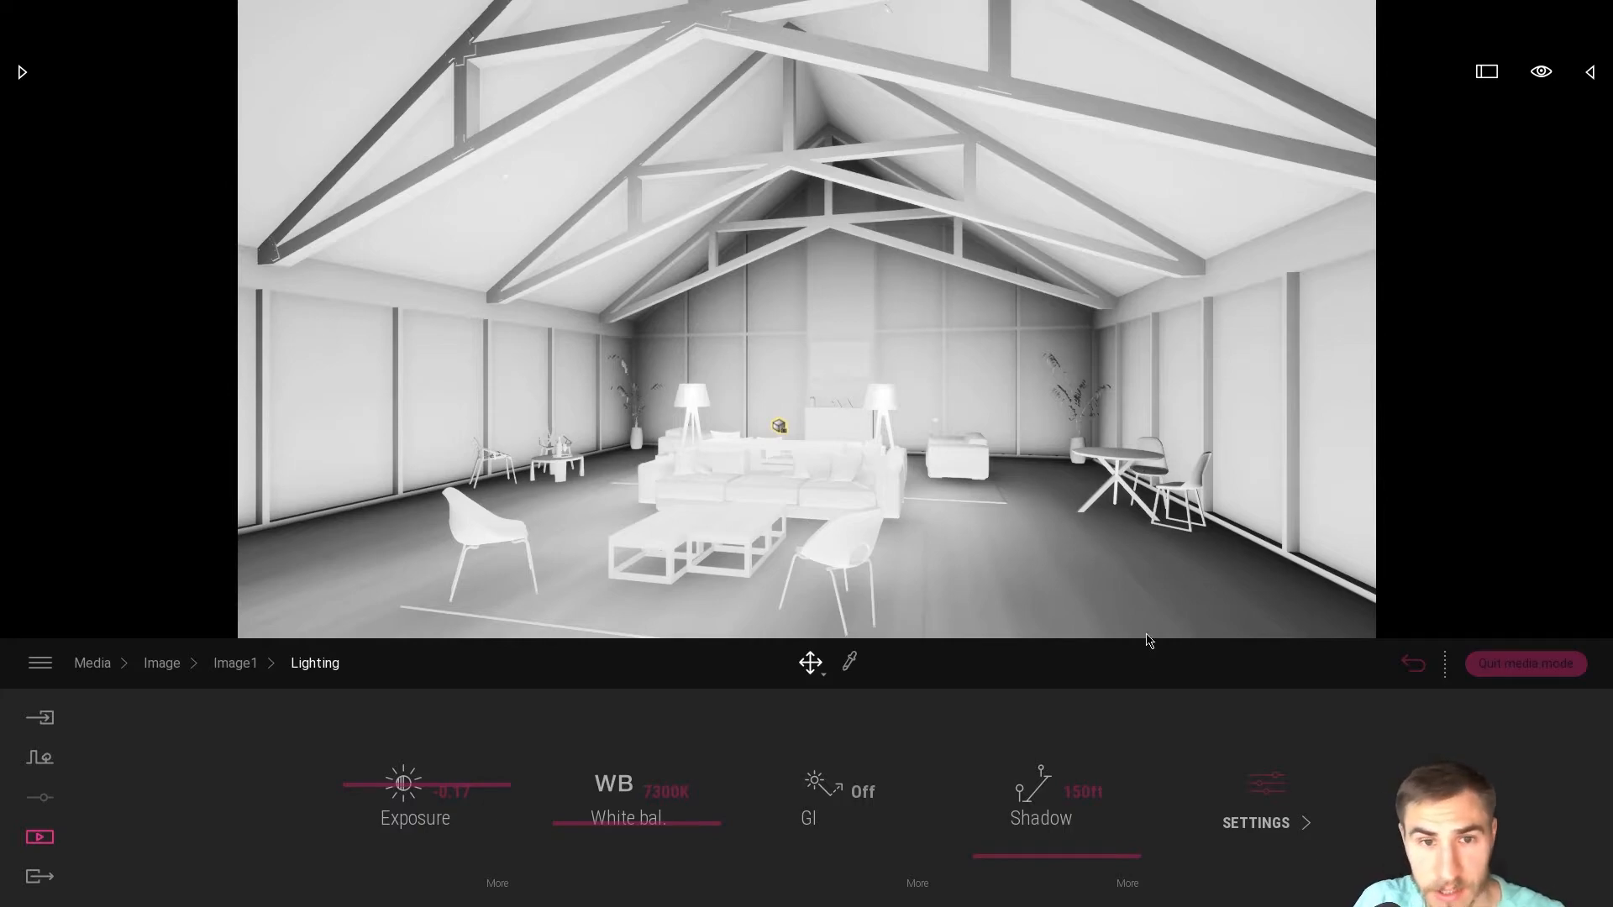
pyautogui.moveTo(408, 788); pyautogui.dragTo(424, 785)
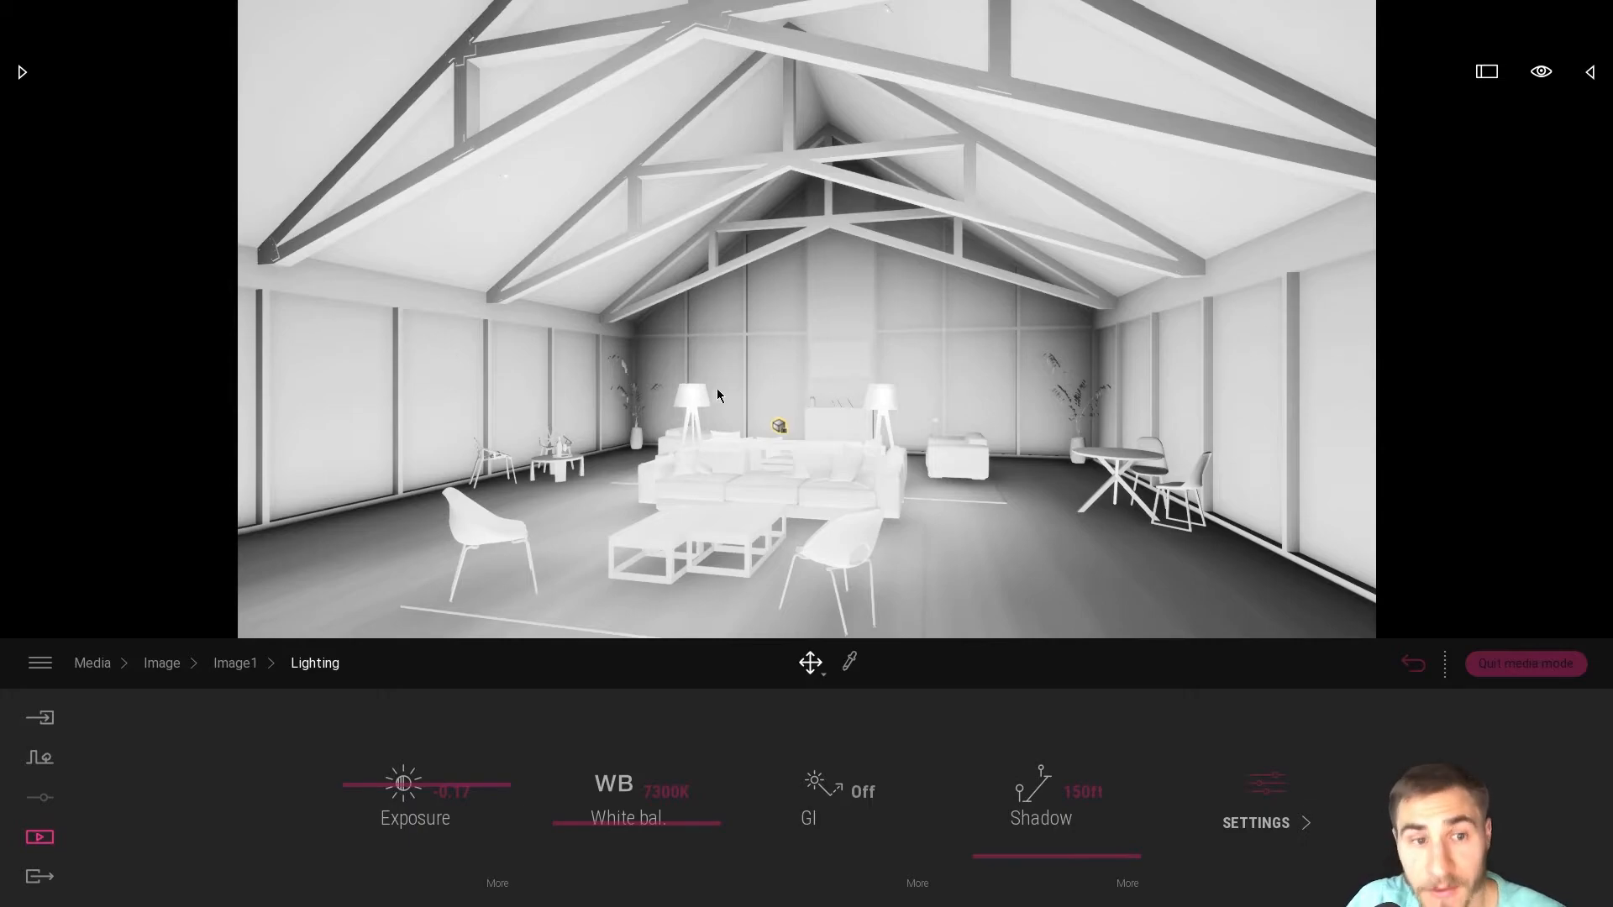
pyautogui.moveTo(408, 787); pyautogui.dragTo(407, 786)
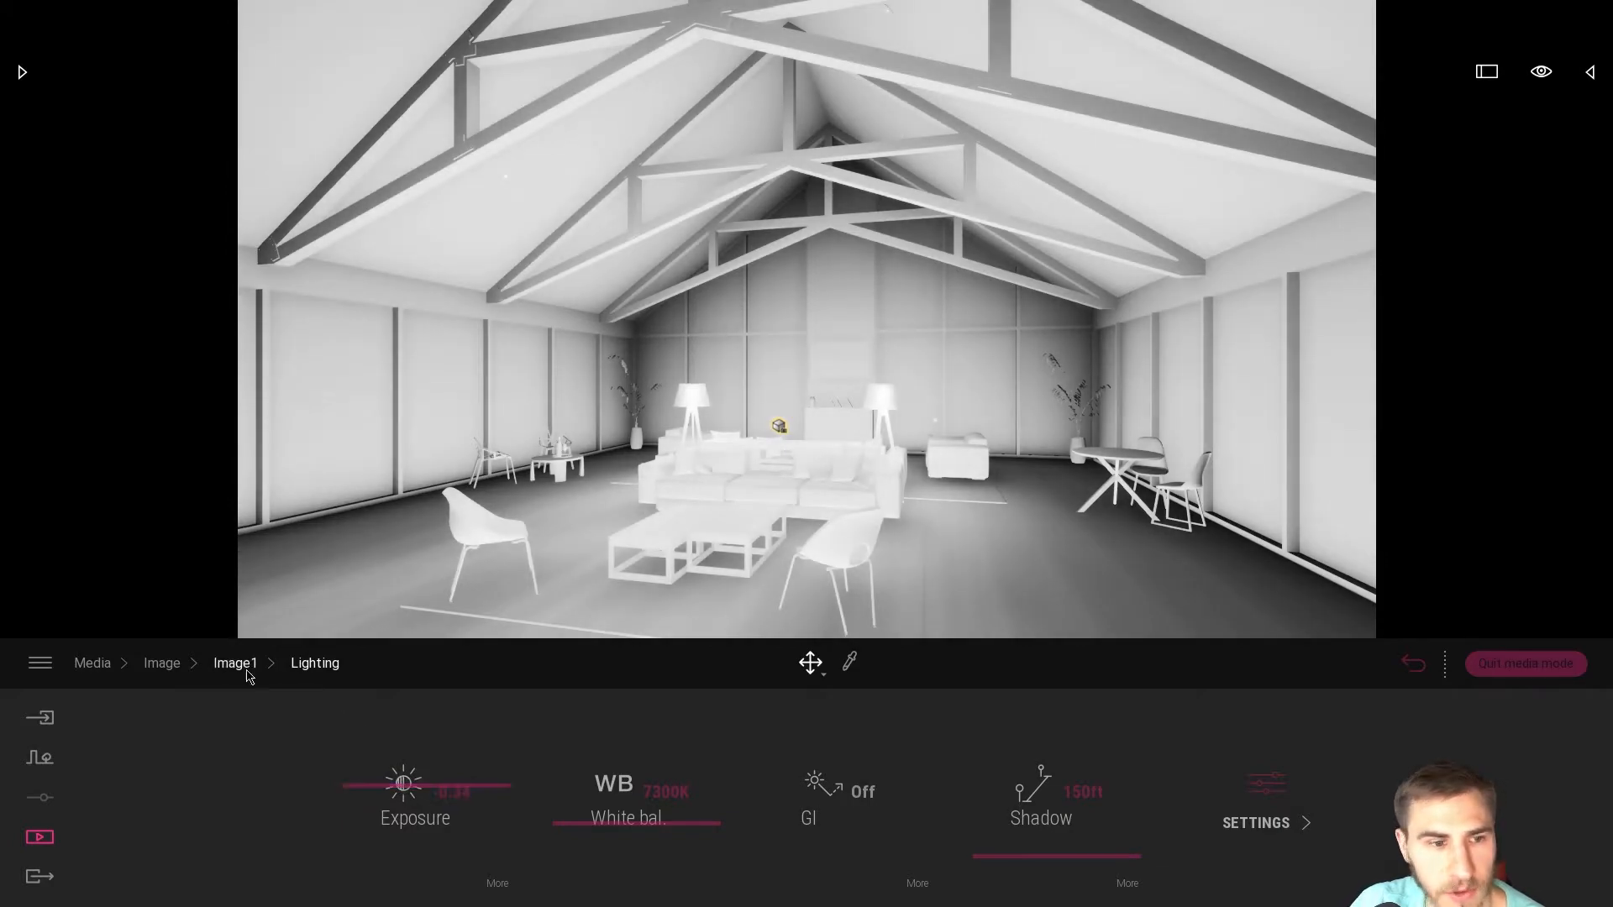
# Reduce the contrast of the camera's color gradient to 48%
pyautogui.click(254, 665)
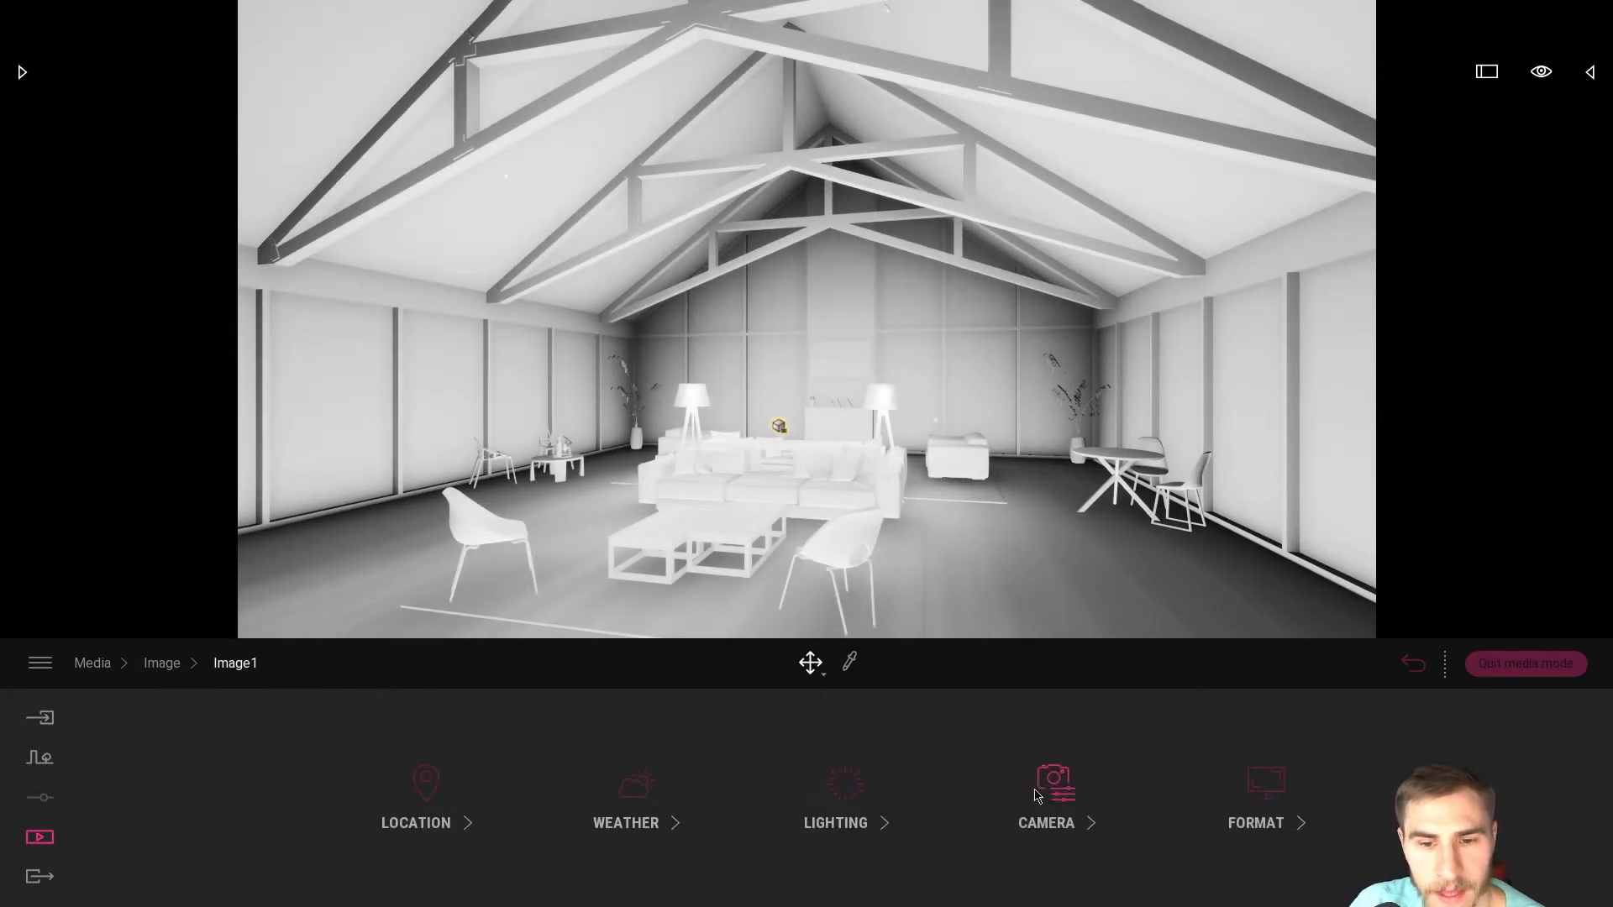
pyautogui.click(849, 807)
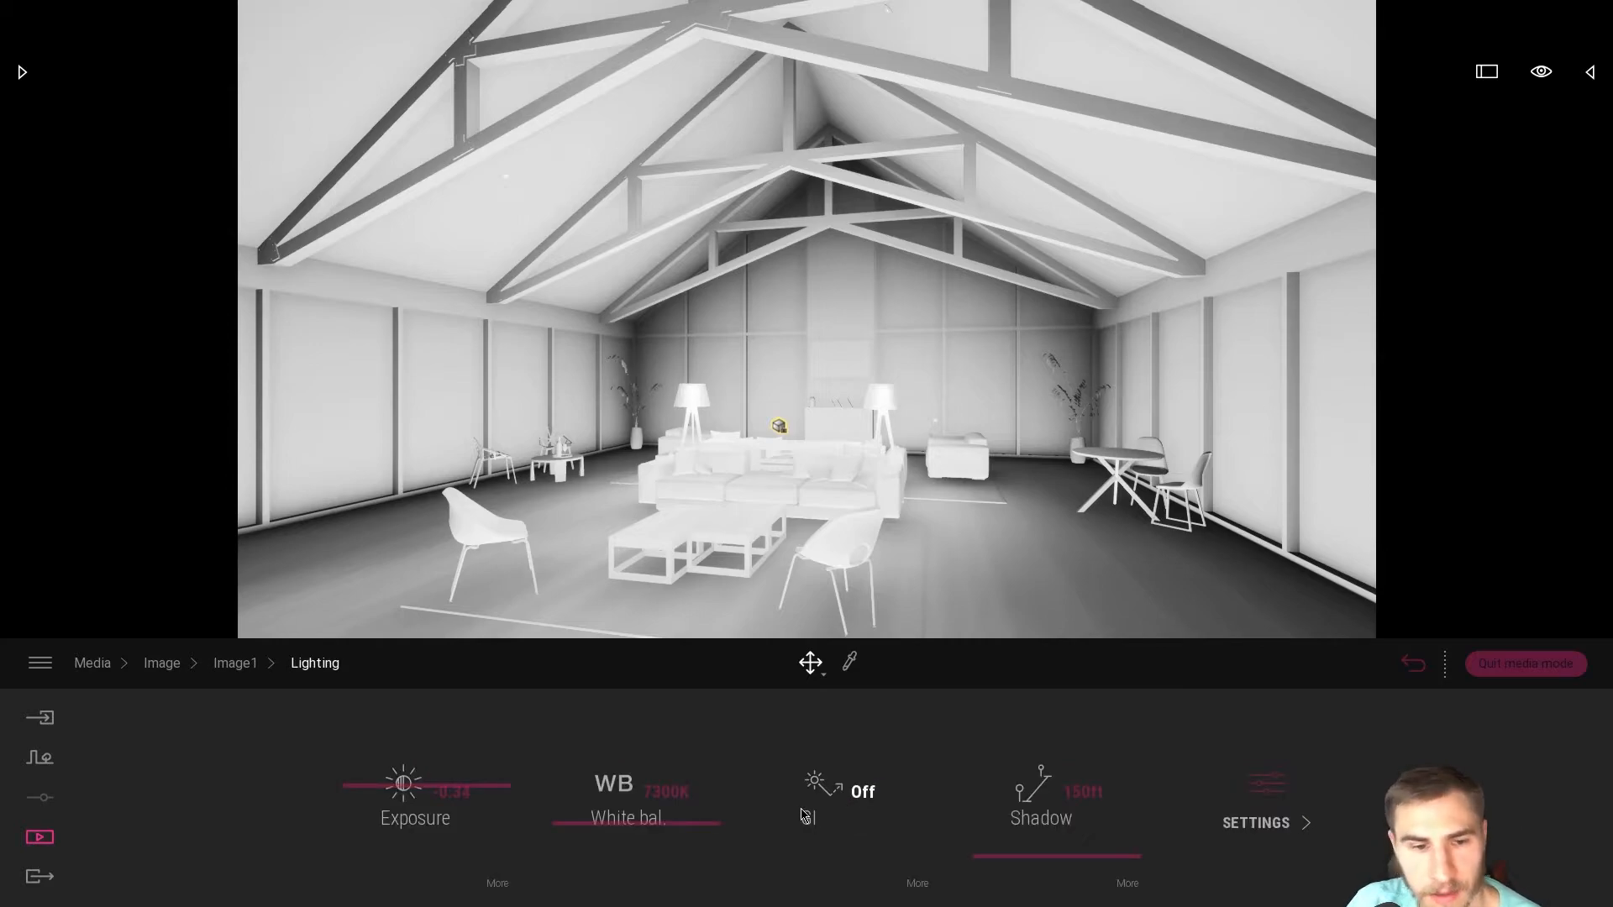
pyautogui.click(229, 669)
pyautogui.click(1063, 809)
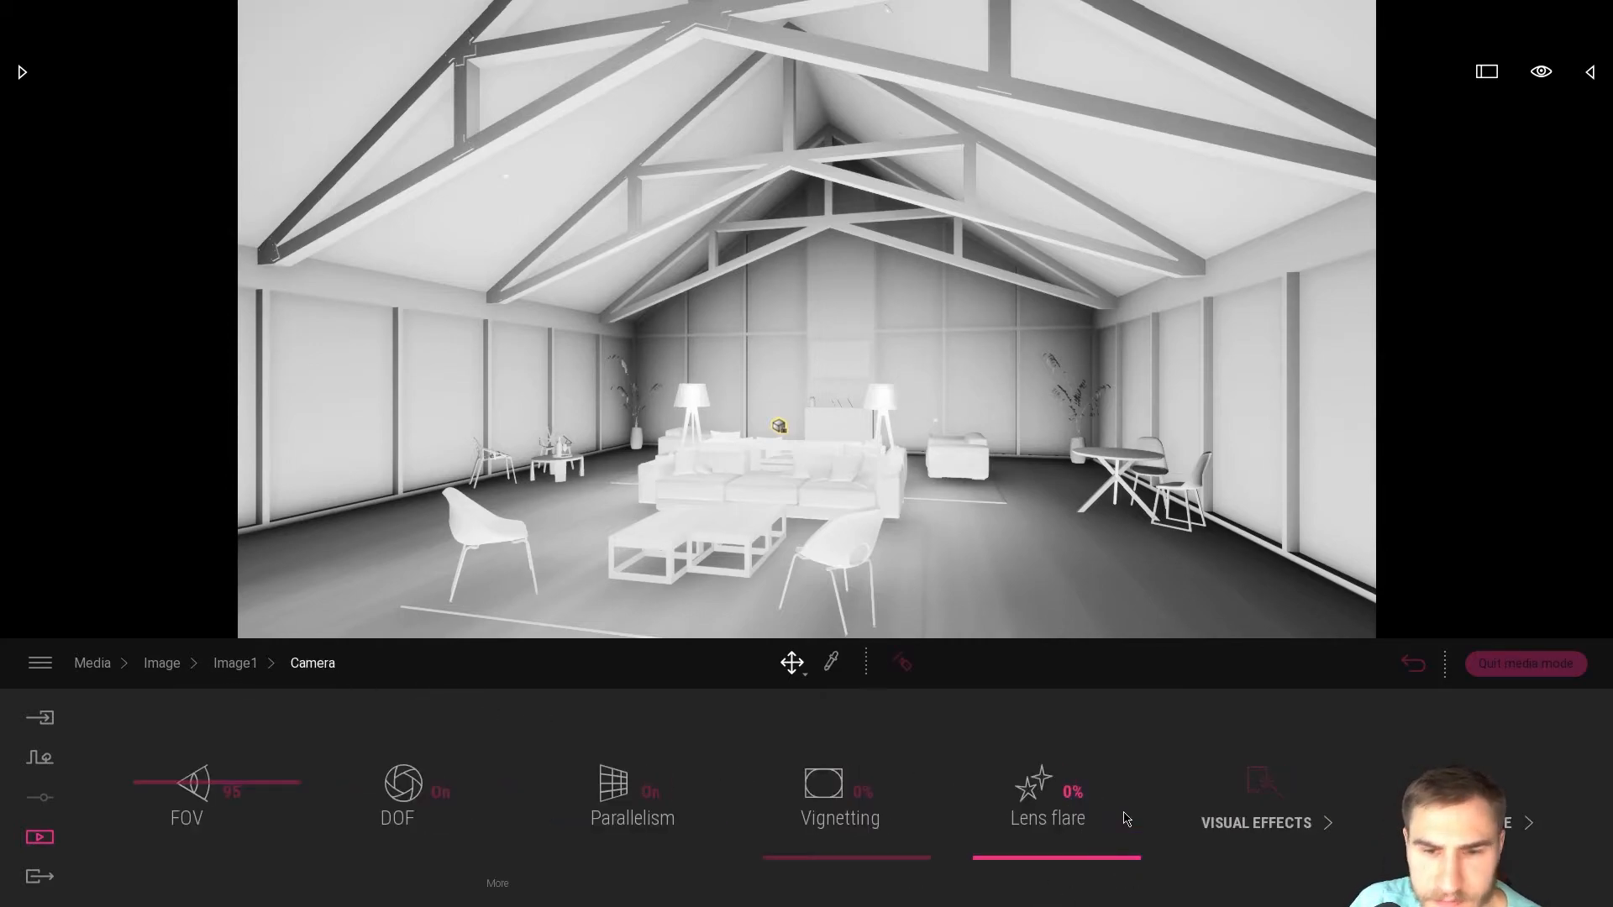
pyautogui.click(1273, 826)
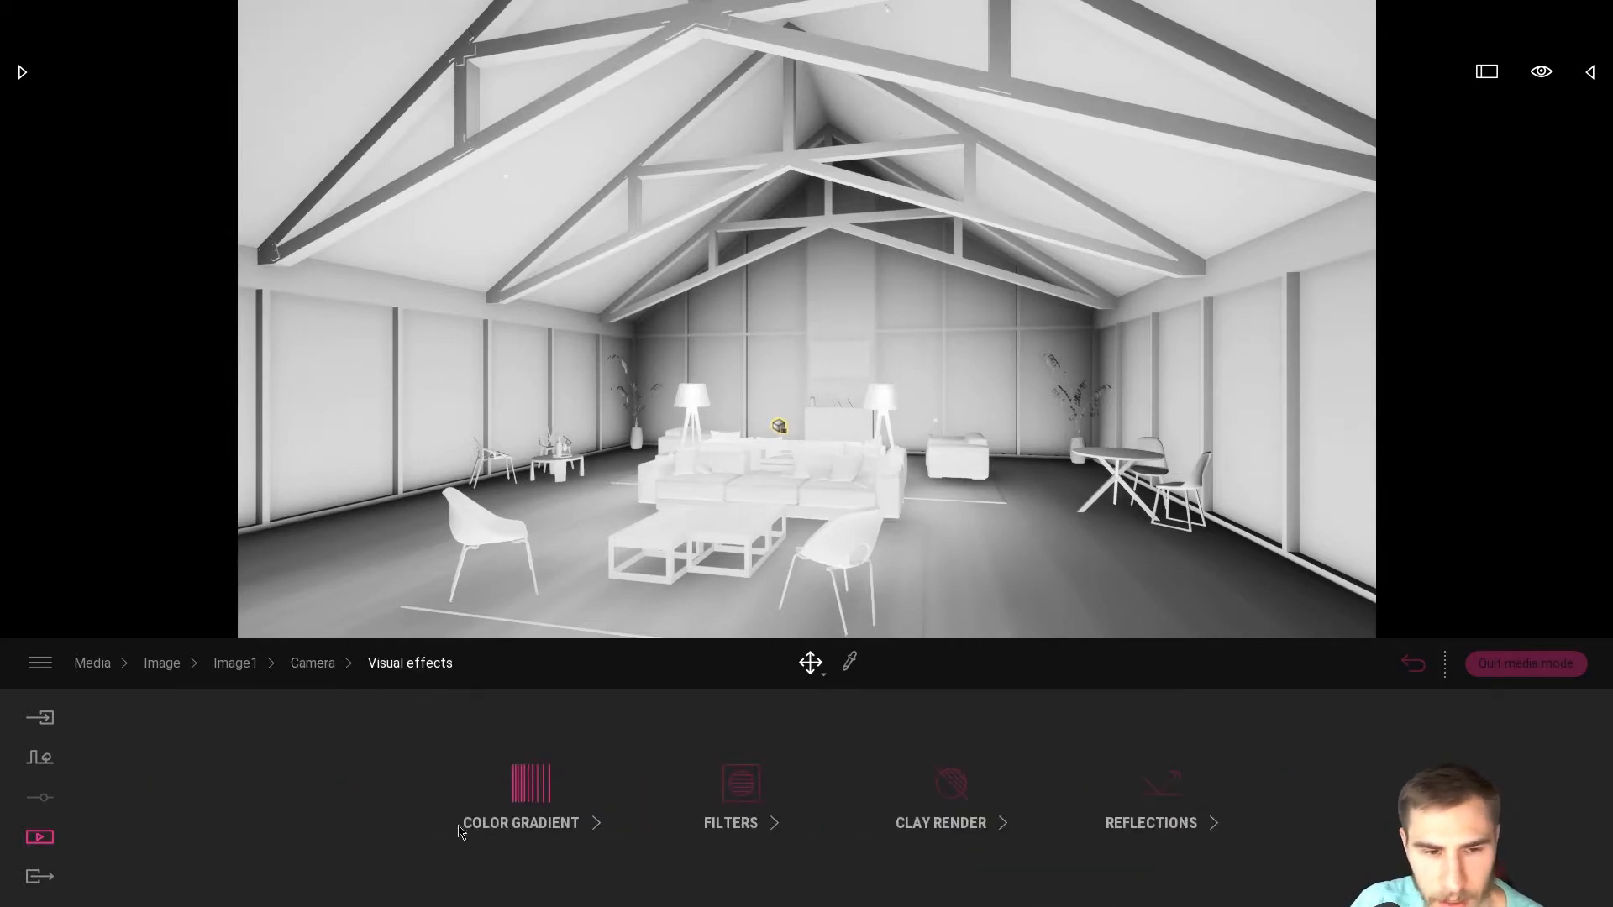
pyautogui.click(580, 811)
pyautogui.moveTo(830, 758); pyautogui.dragTo(933, 786)
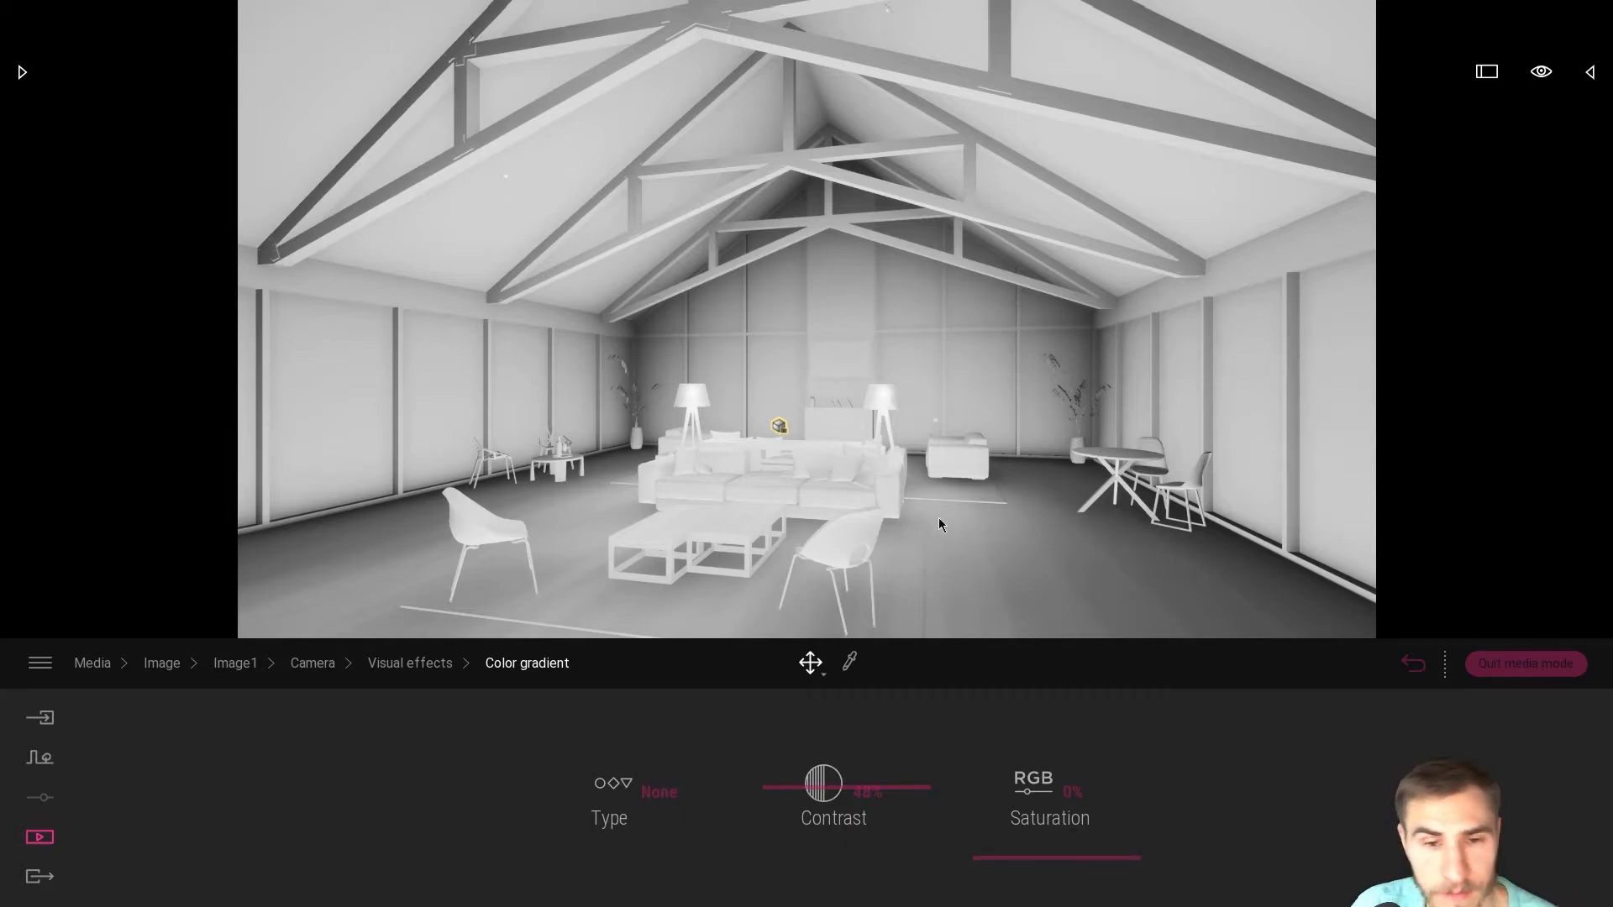
# Return to the image list and compare the original Image1 with its clay render copy
pyautogui.click(410, 668)
pyautogui.click(312, 668)
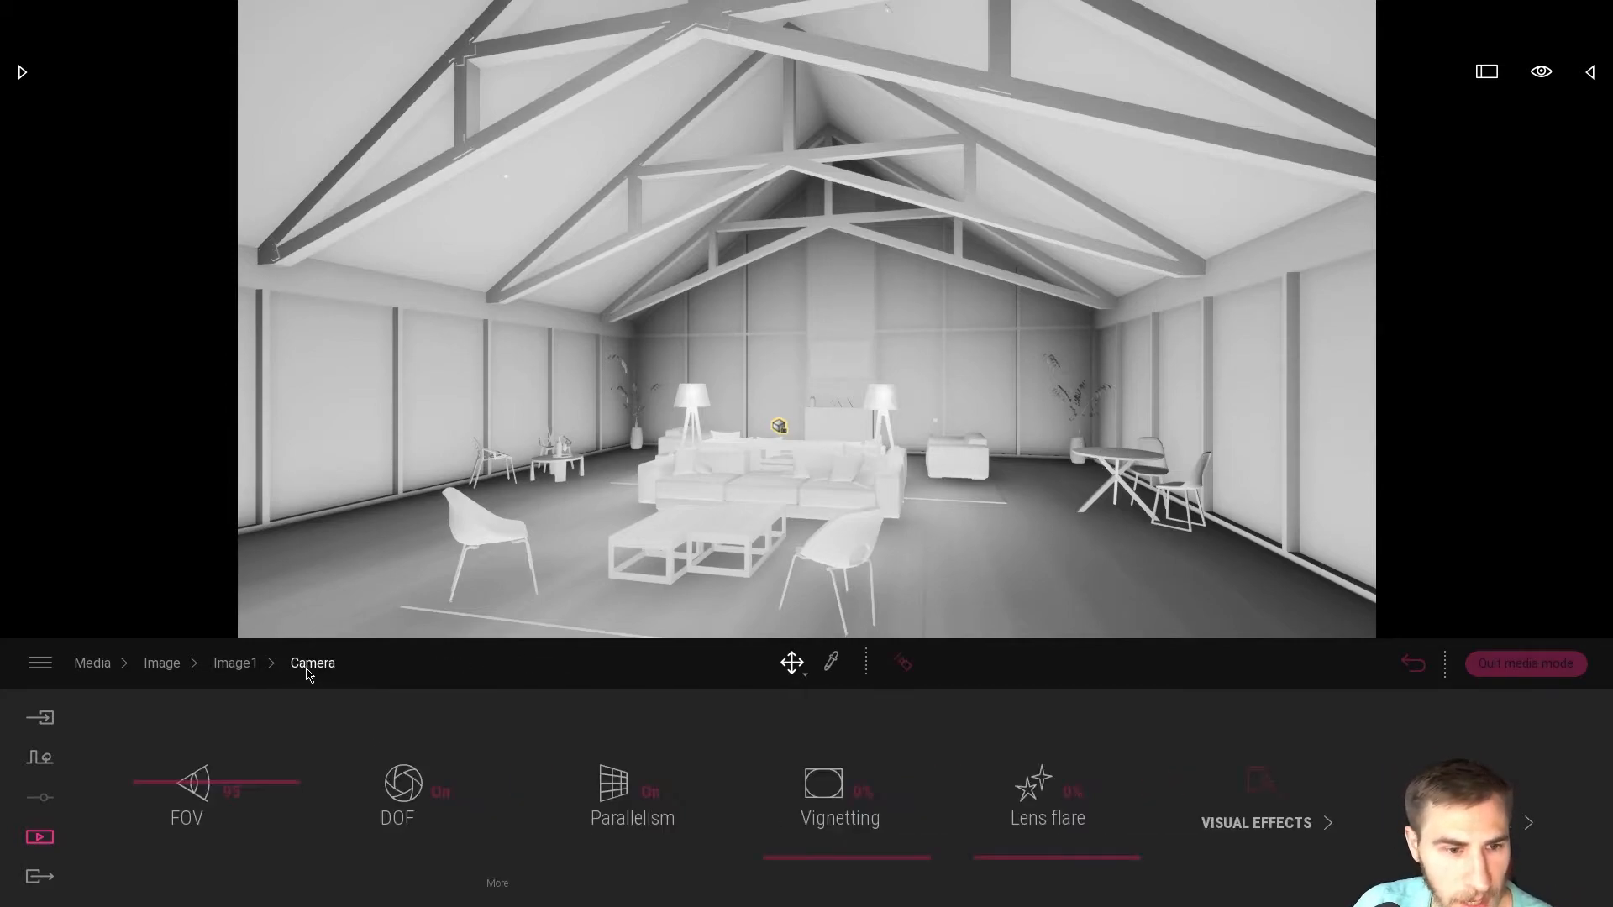
pyautogui.click(231, 664)
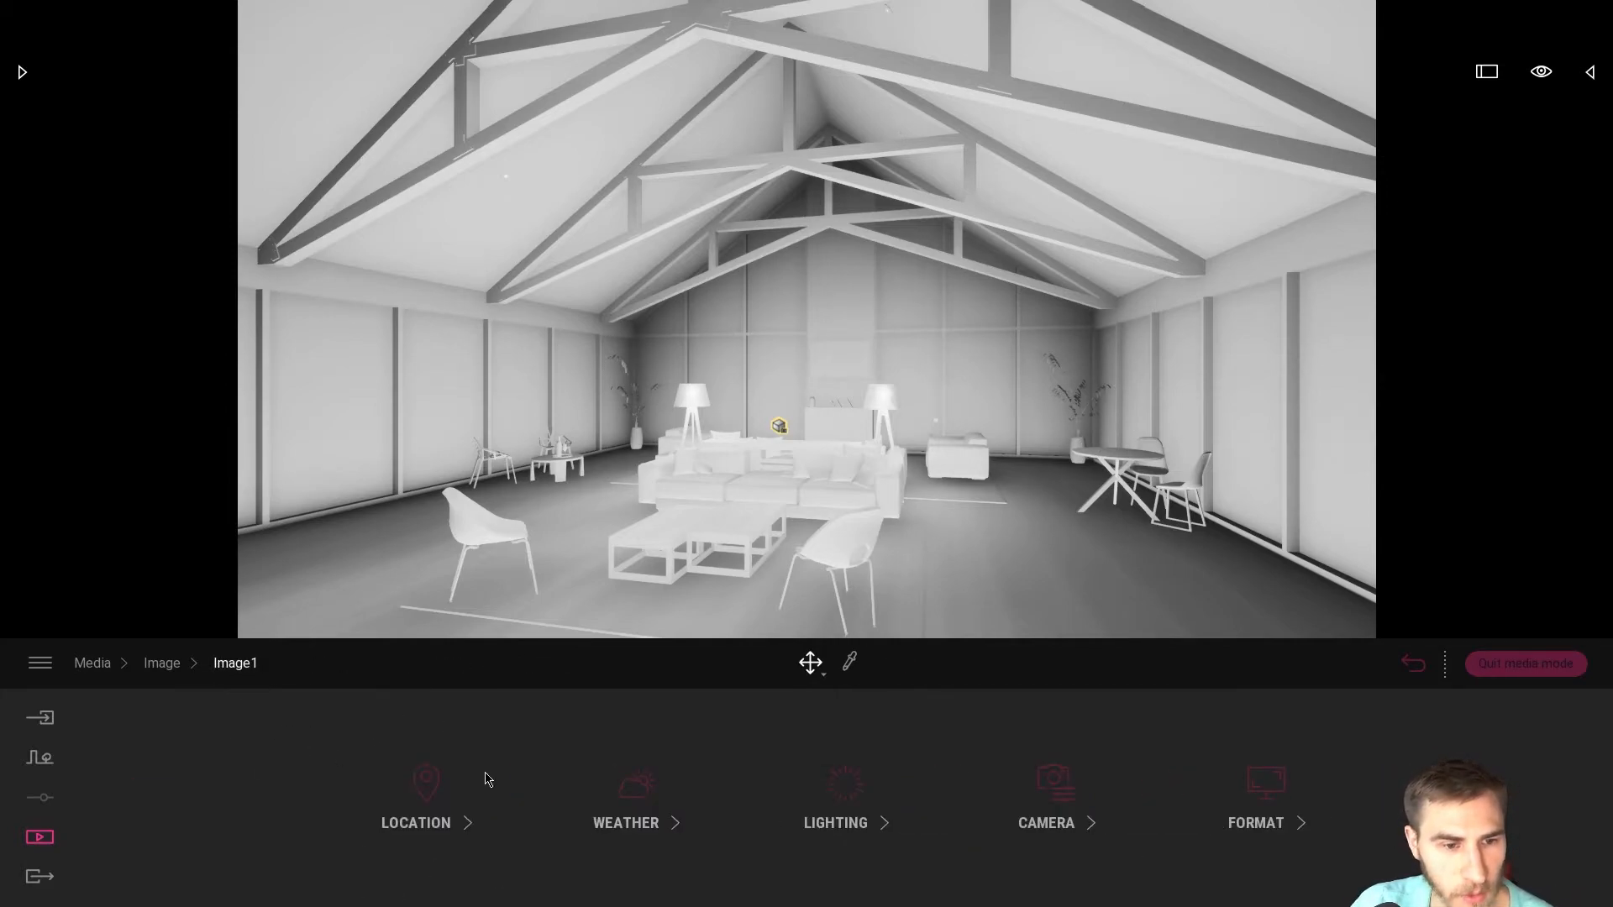
pyautogui.click(162, 663)
pyautogui.click(378, 760)
pyautogui.click(501, 755)
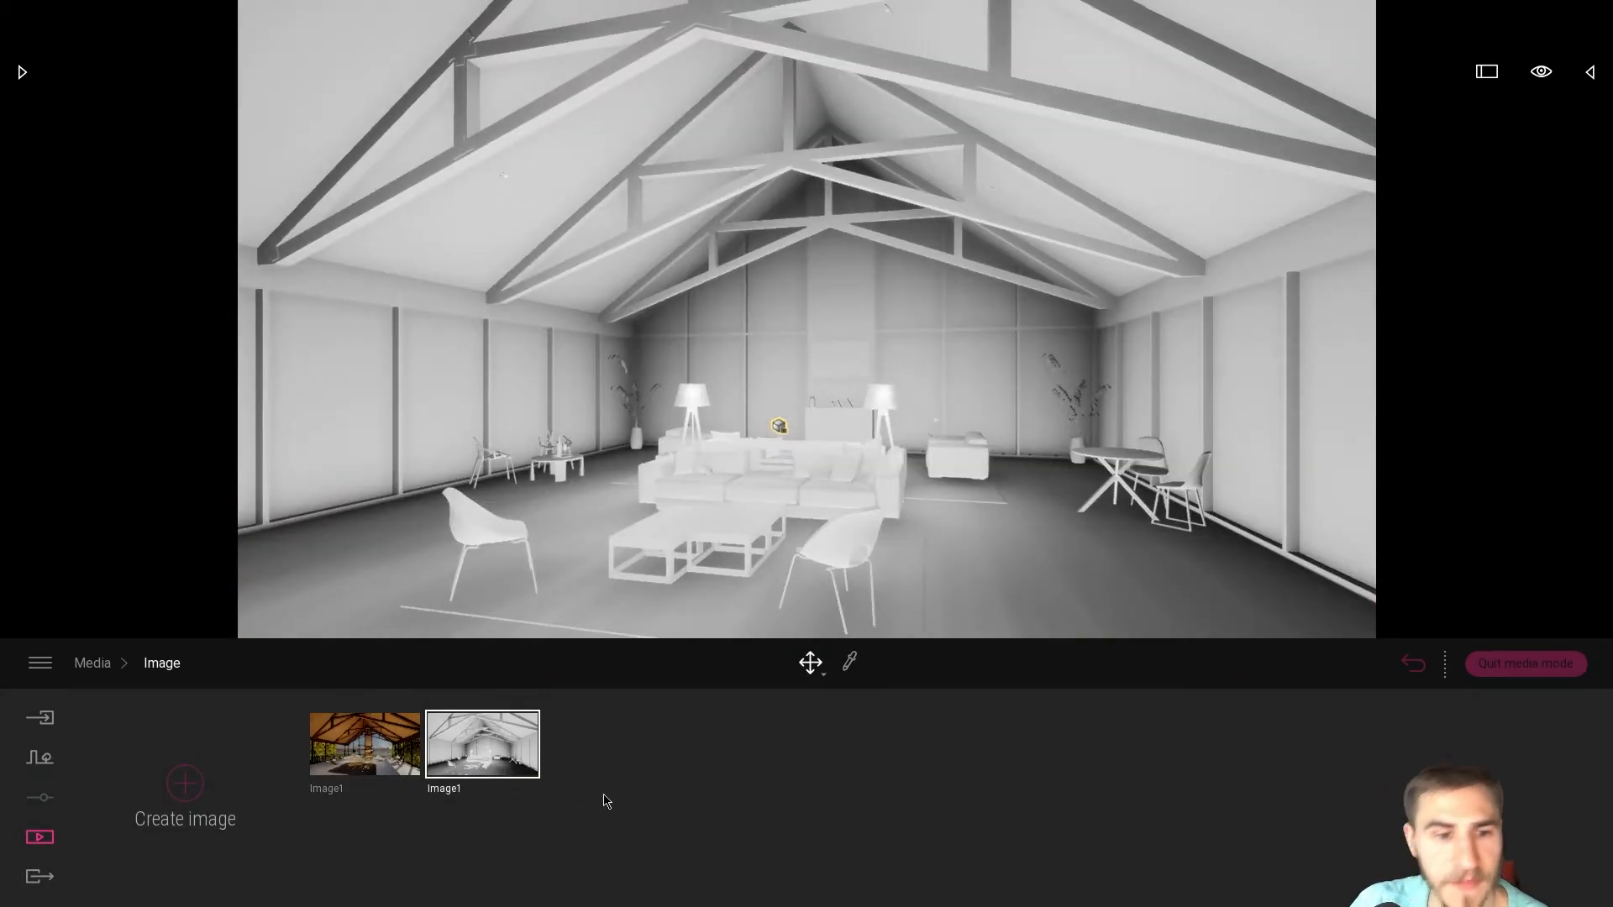
# Duplicate the clay render image and open the settings of the new copy
pyautogui.moveTo(506, 738)
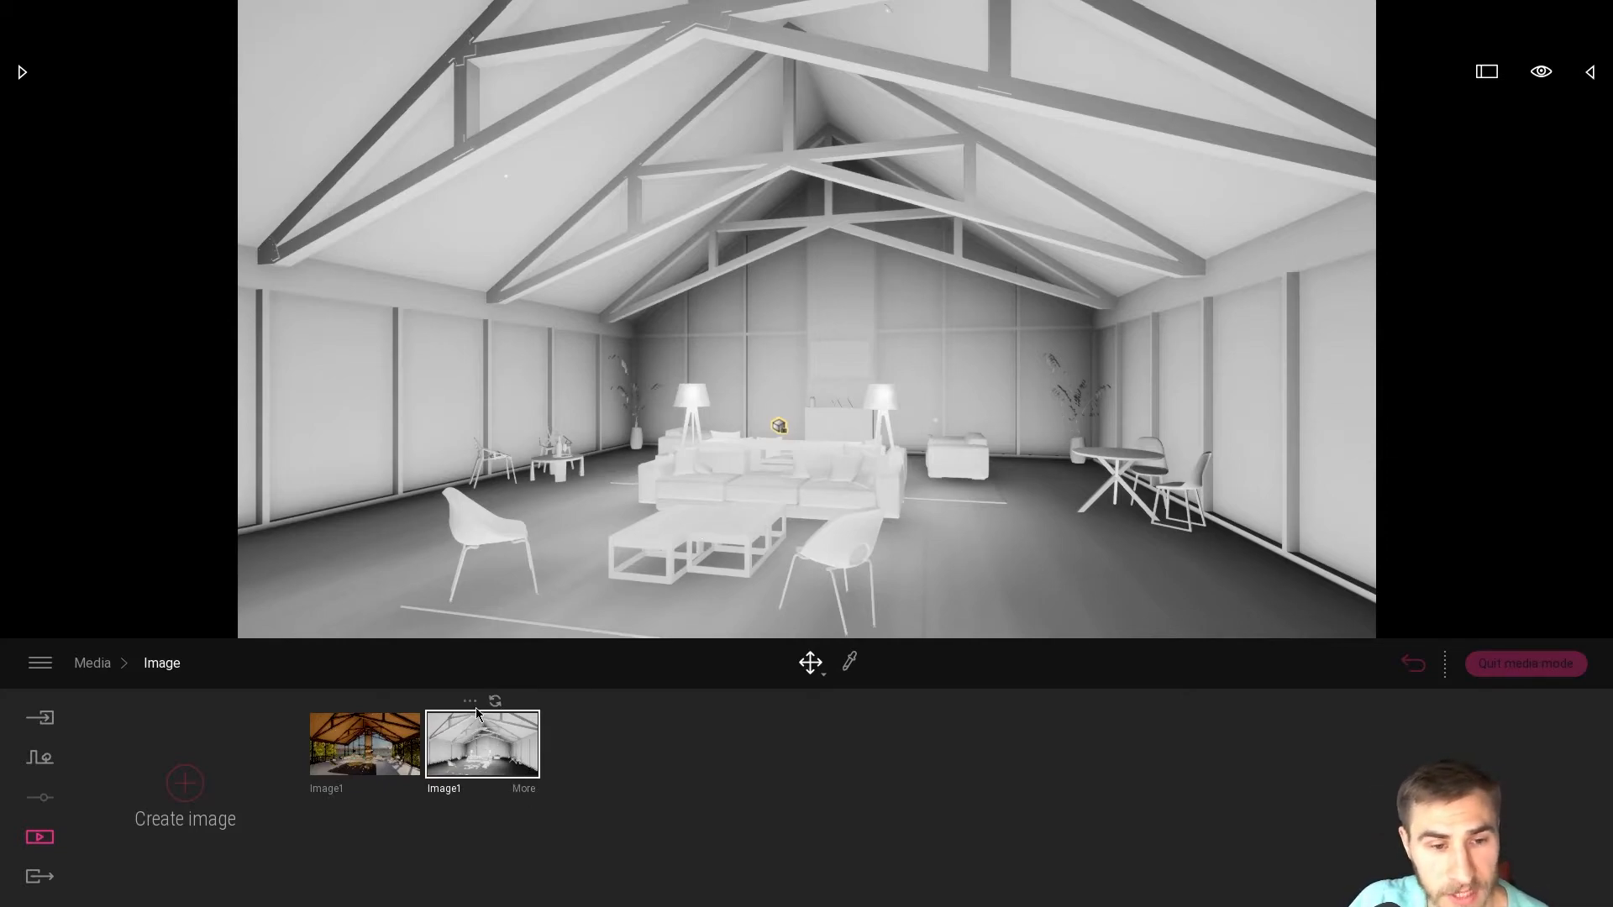
pyautogui.click(469, 701)
pyautogui.click(460, 677)
pyautogui.click(600, 739)
pyautogui.click(642, 788)
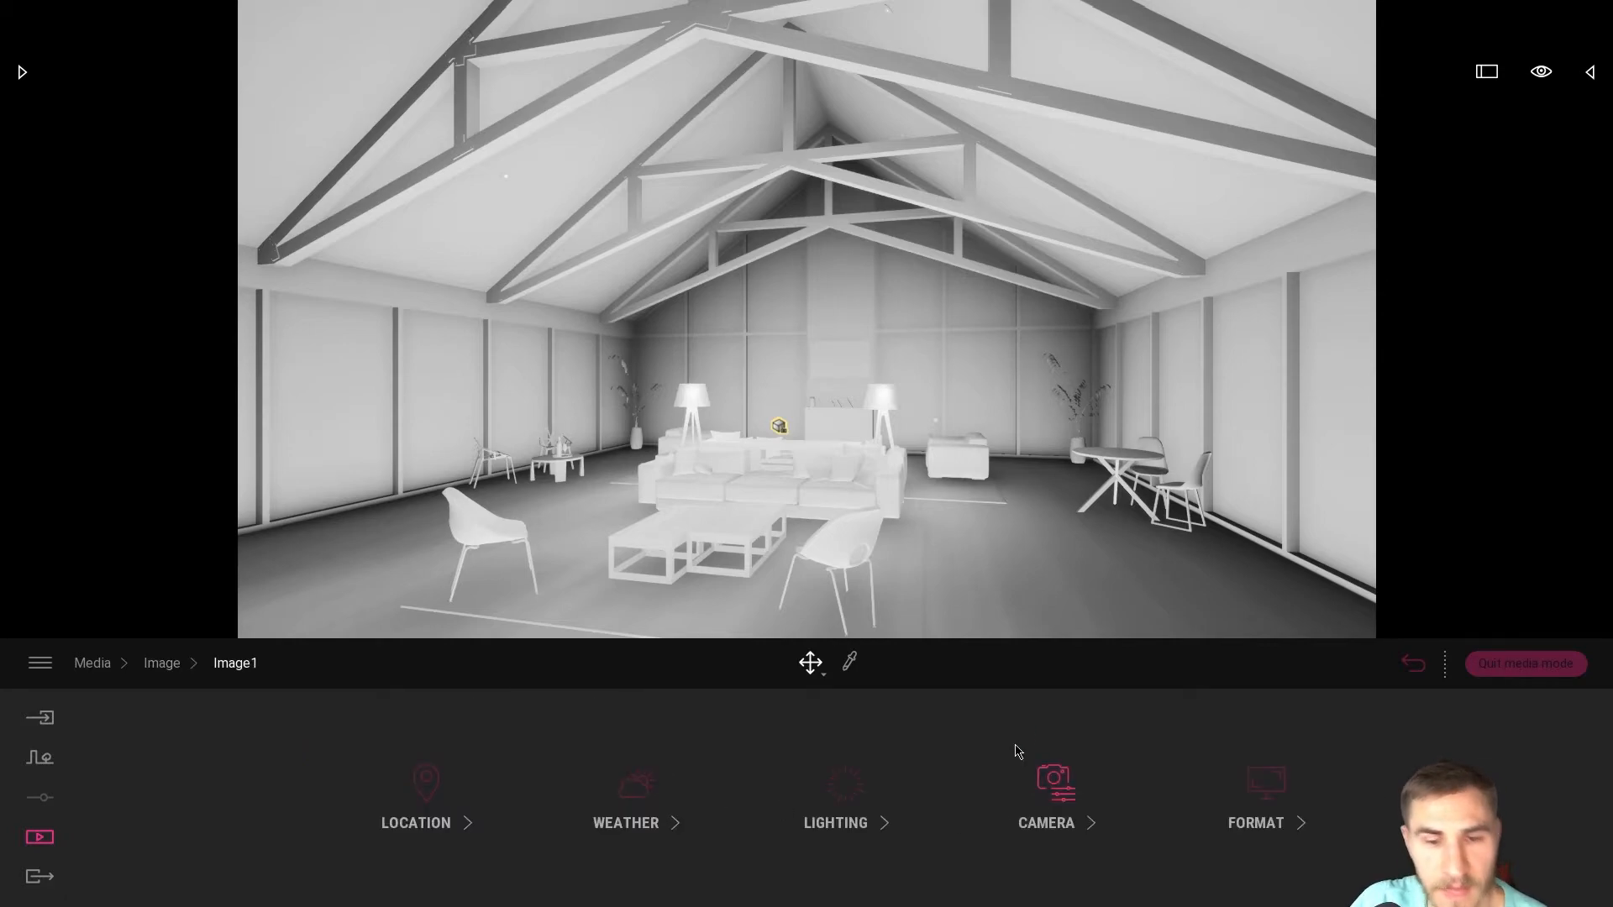
# Turn GI on in the lighting of the duplicated clay image
pyautogui.click(870, 809)
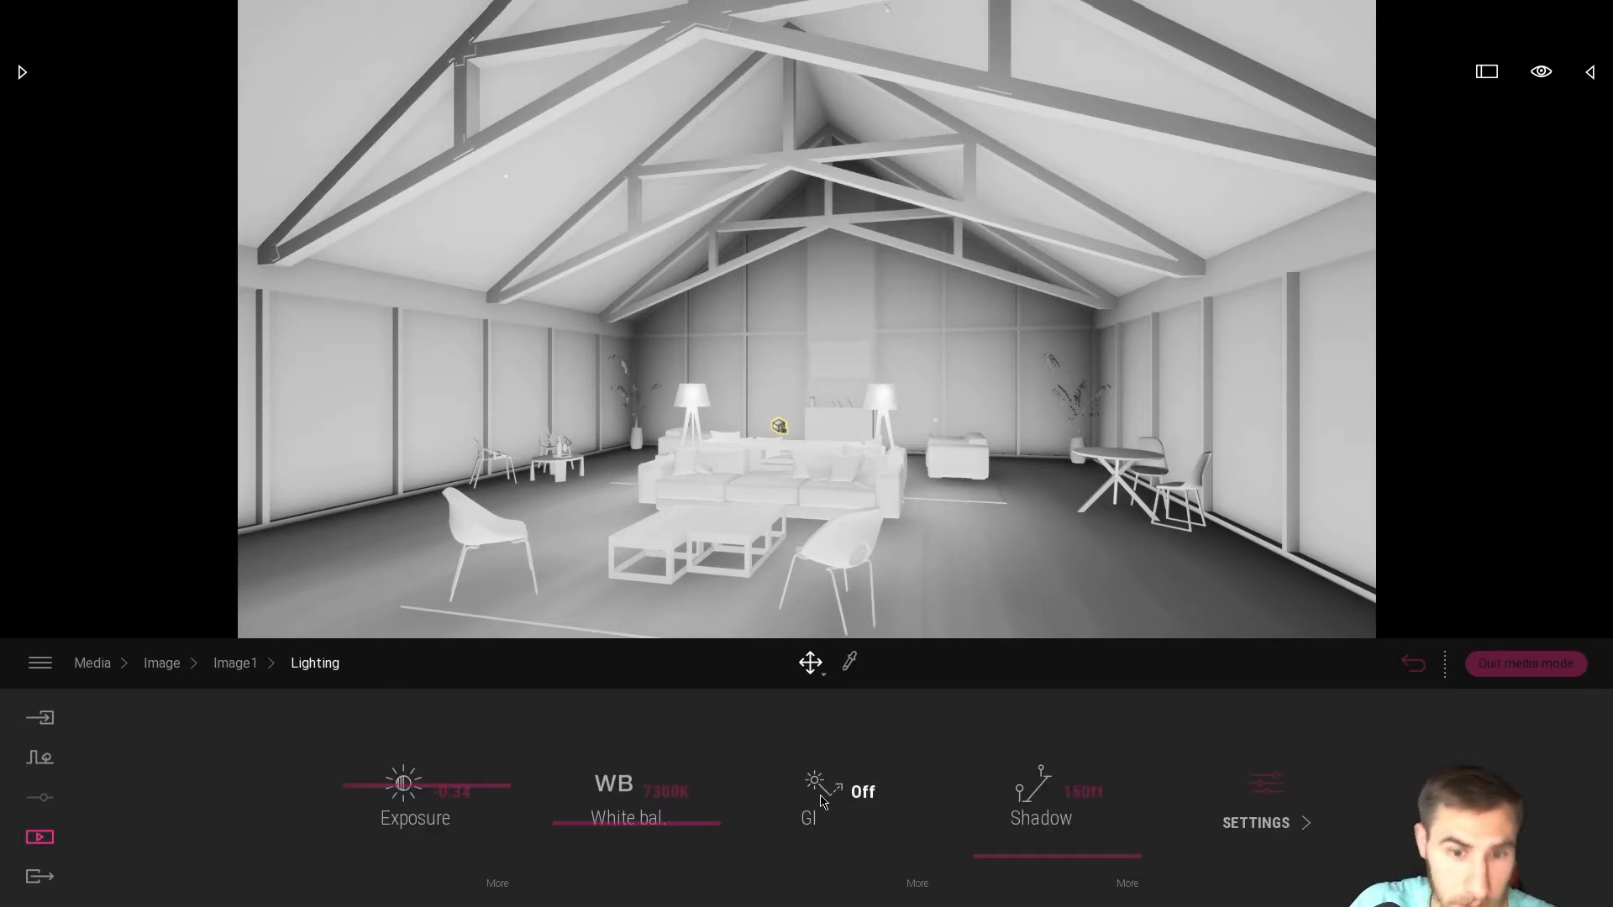
pyautogui.click(822, 794)
pyautogui.click(847, 825)
pyautogui.click(849, 827)
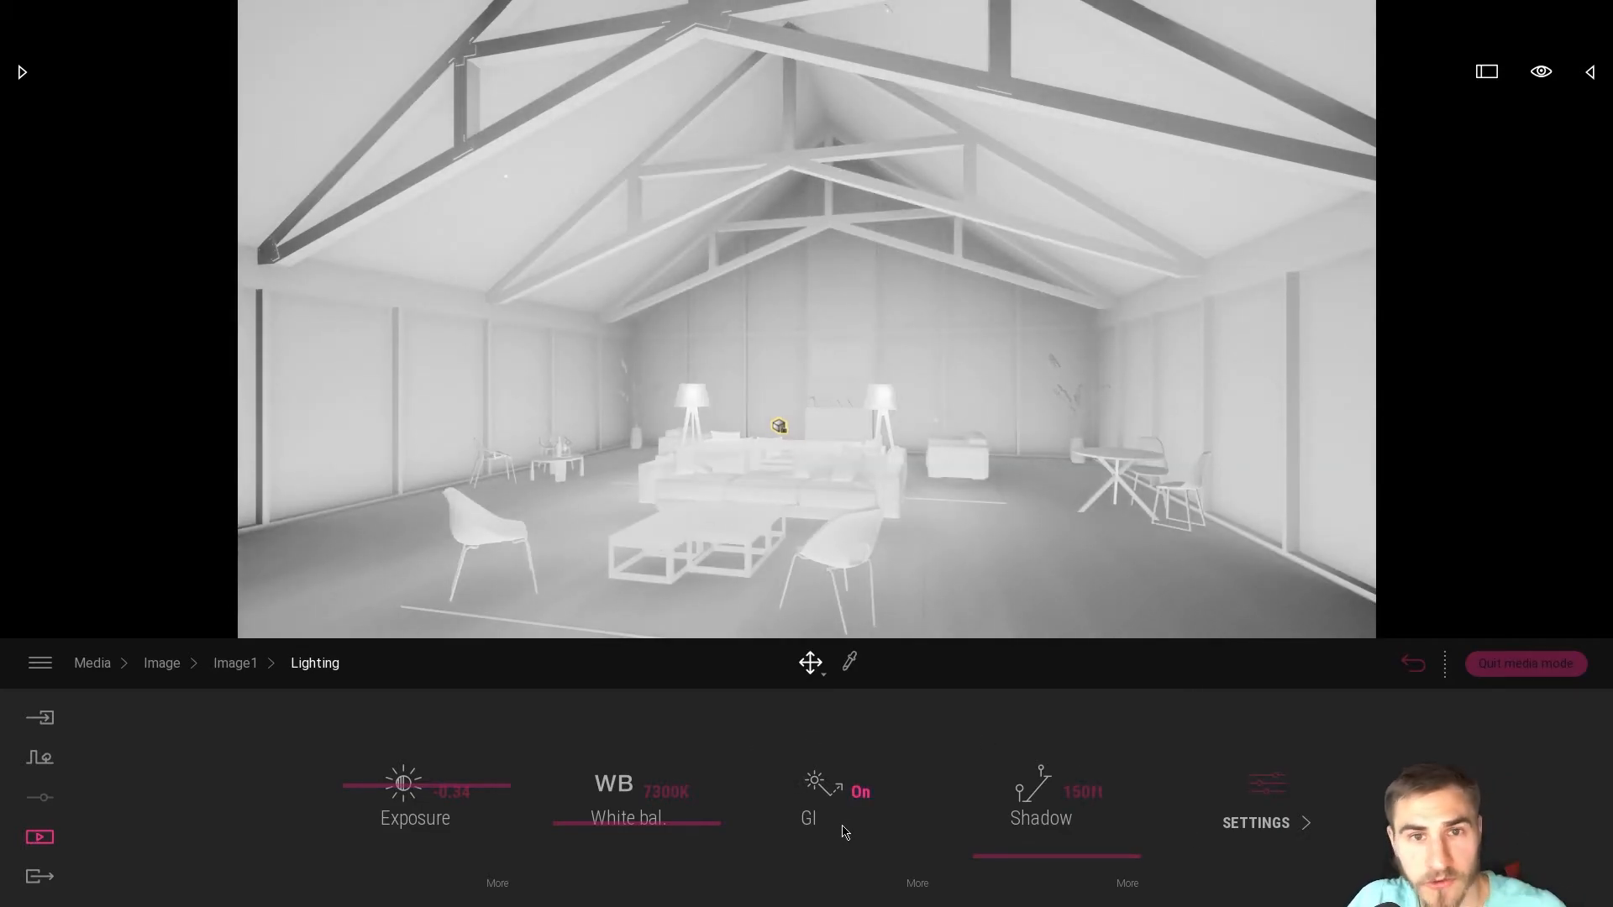
pyautogui.click(851, 830)
pyautogui.click(851, 830)
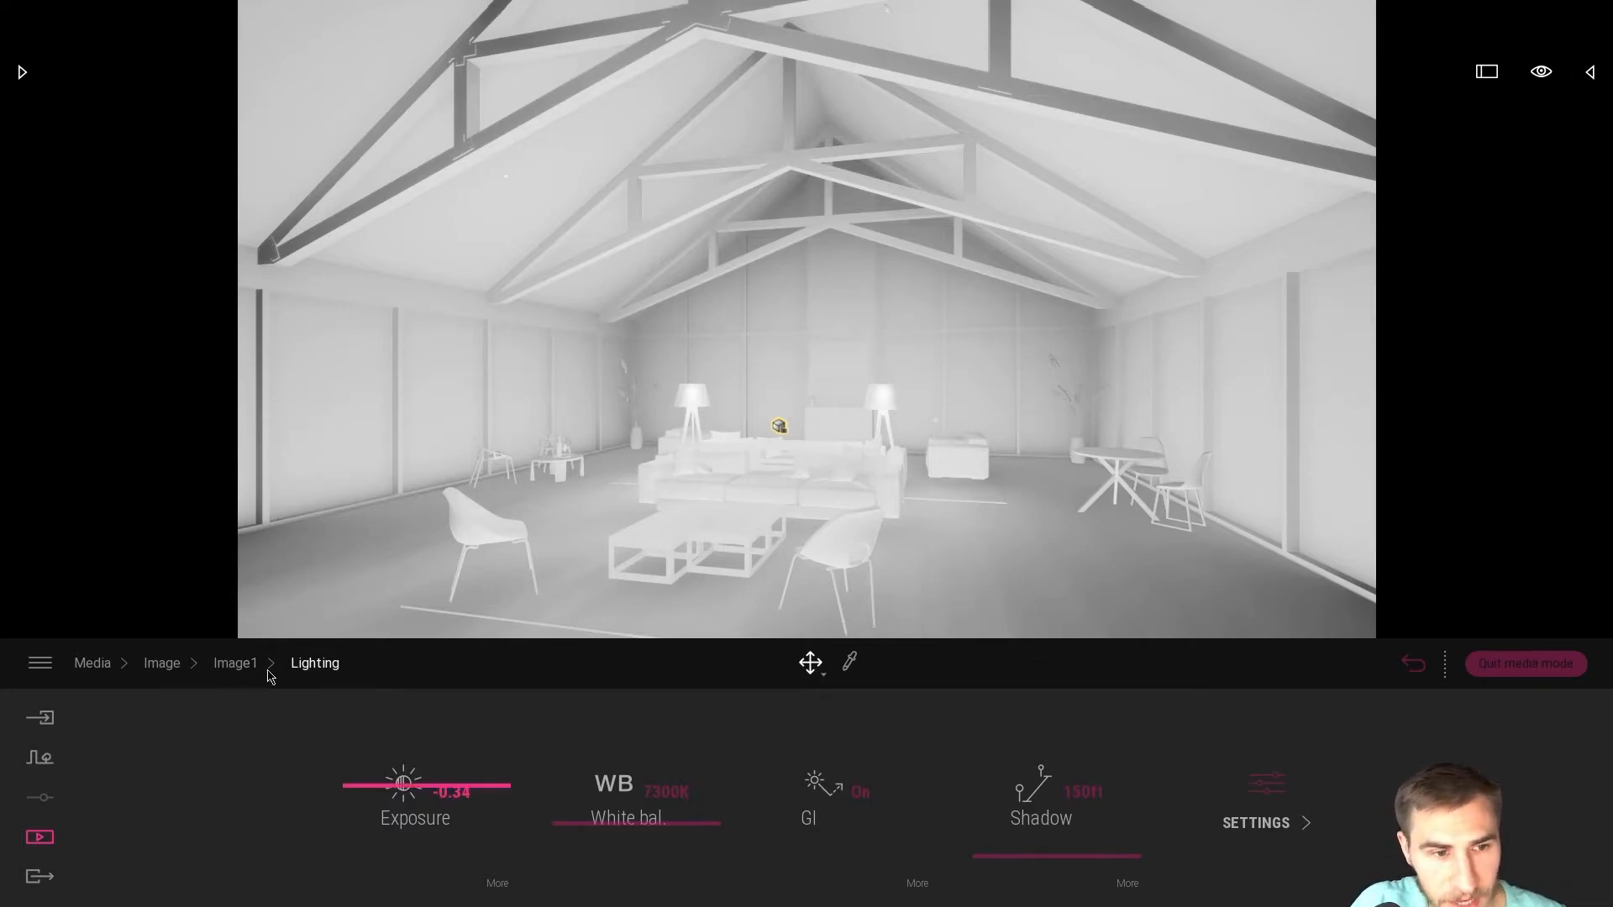
# Go back to the image list and switch to the clay render image that has GI off
pyautogui.click(235, 663)
pyautogui.click(163, 663)
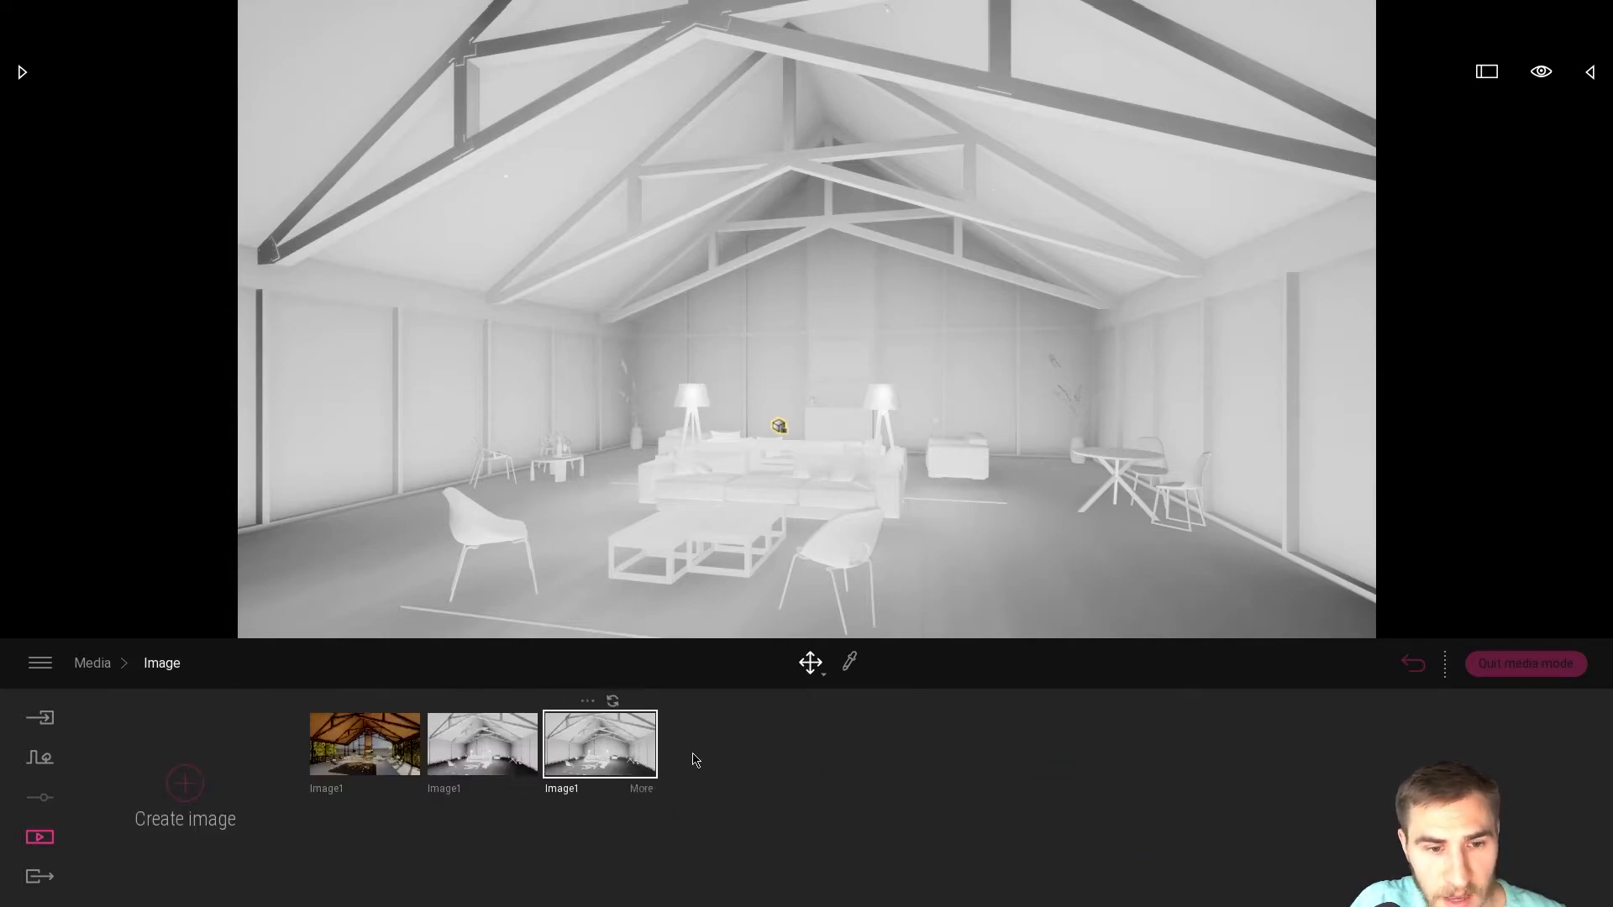
pyautogui.moveTo(559, 751)
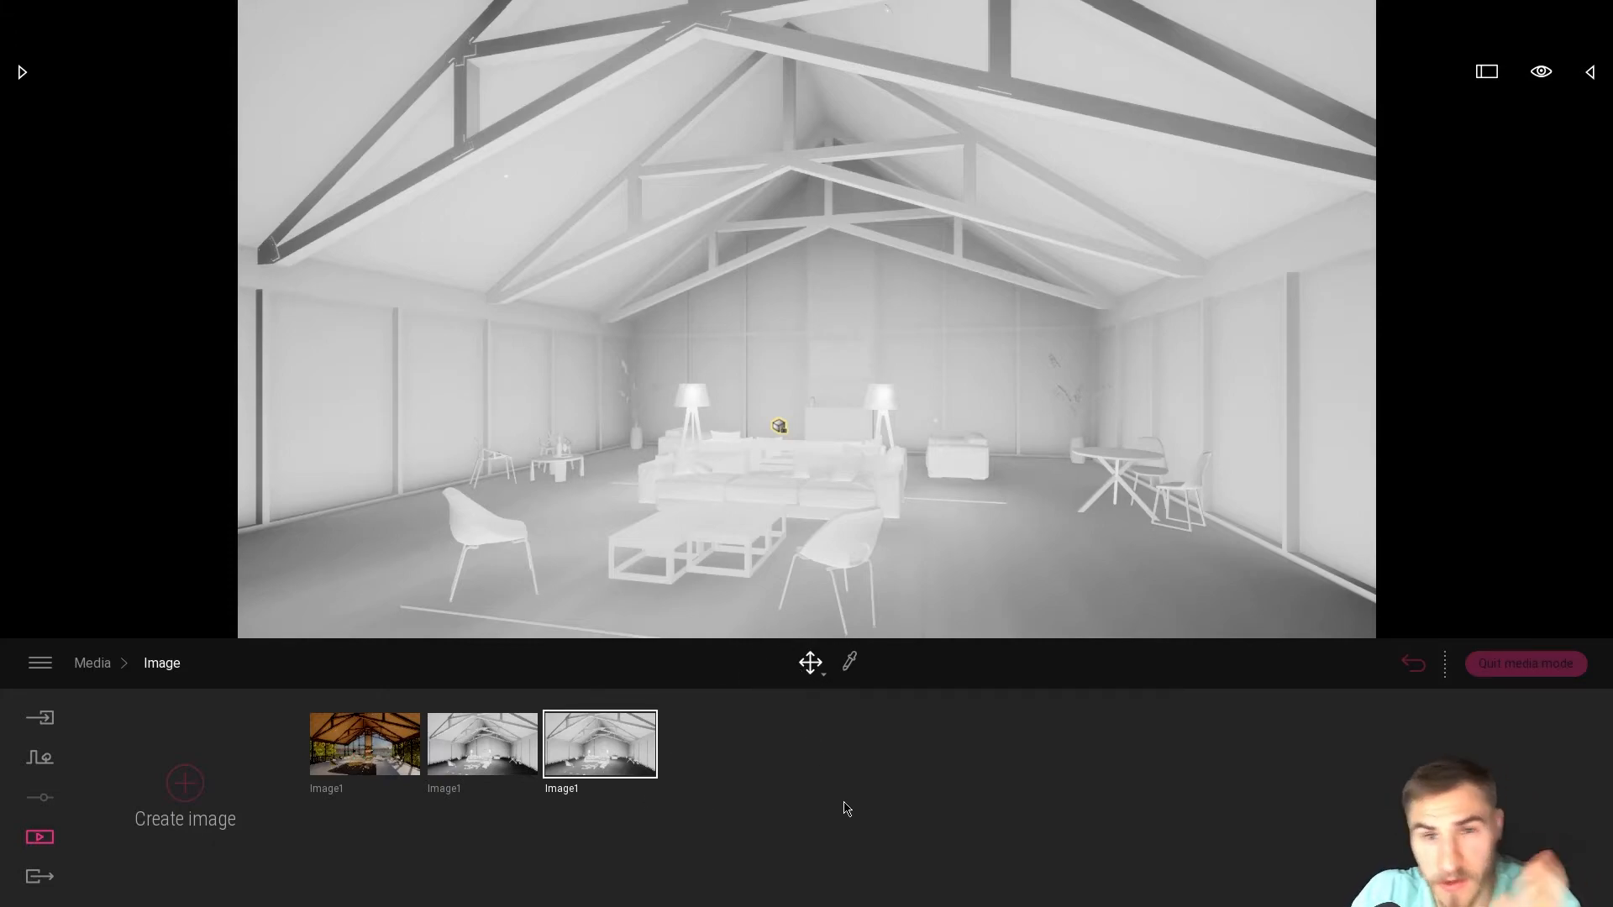
pyautogui.click(504, 744)
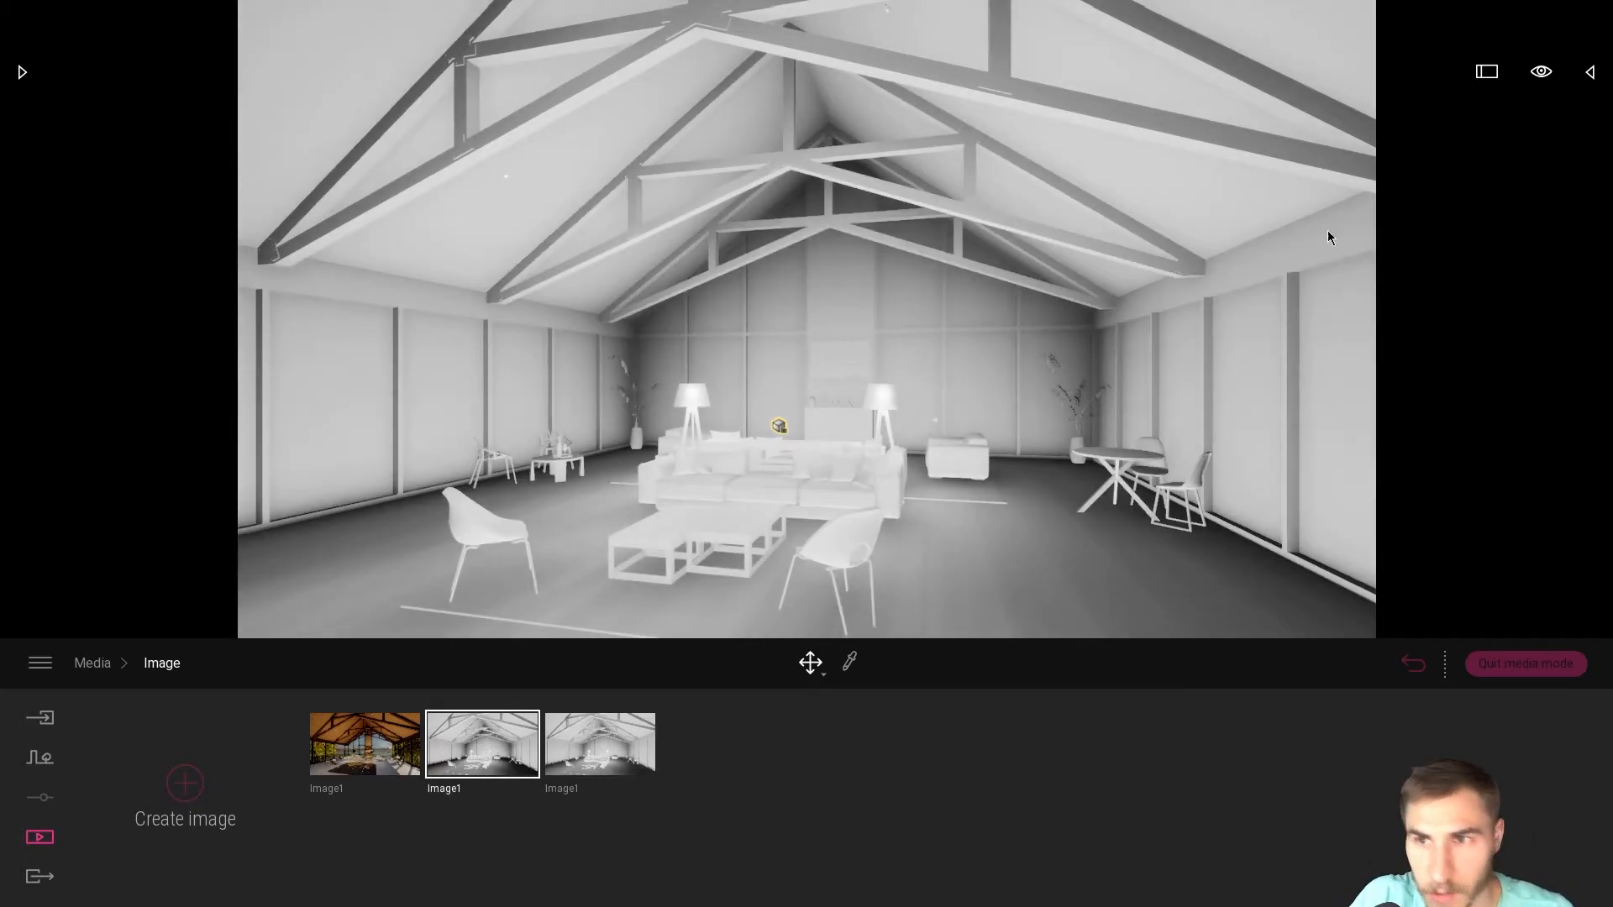
# Select all lights in the scene's Lights folder, from the Area light to the last IES 05, and hide them with the GI-off clay image open
pyautogui.click(1589, 72)
pyautogui.scroll(-10, 1525, 370)
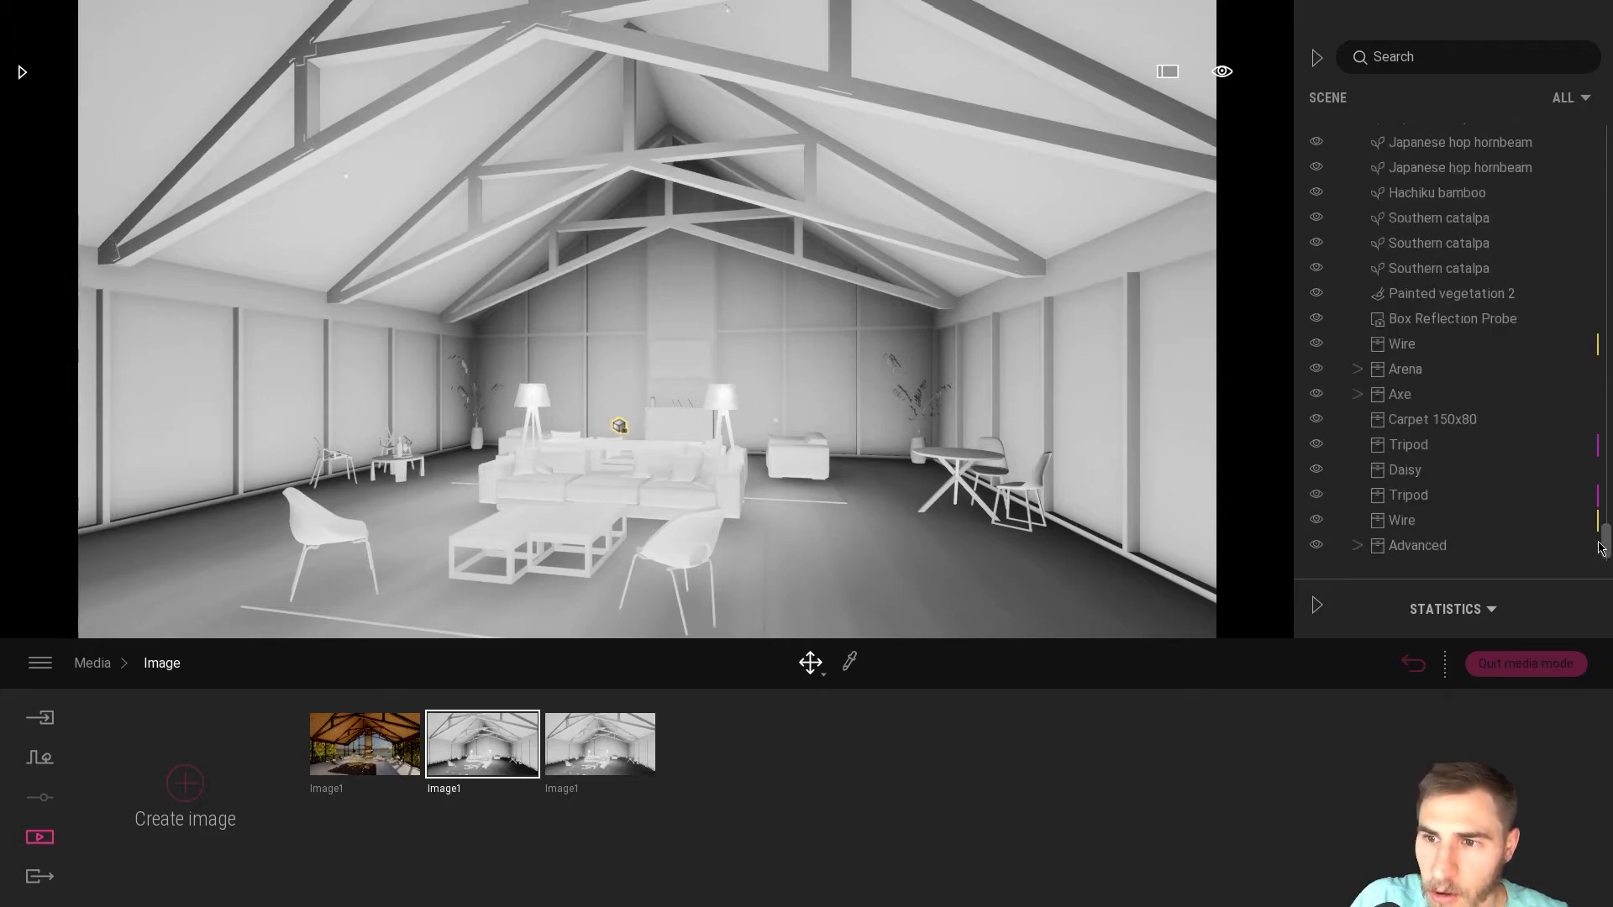
pyautogui.scroll(15, 1513, 378)
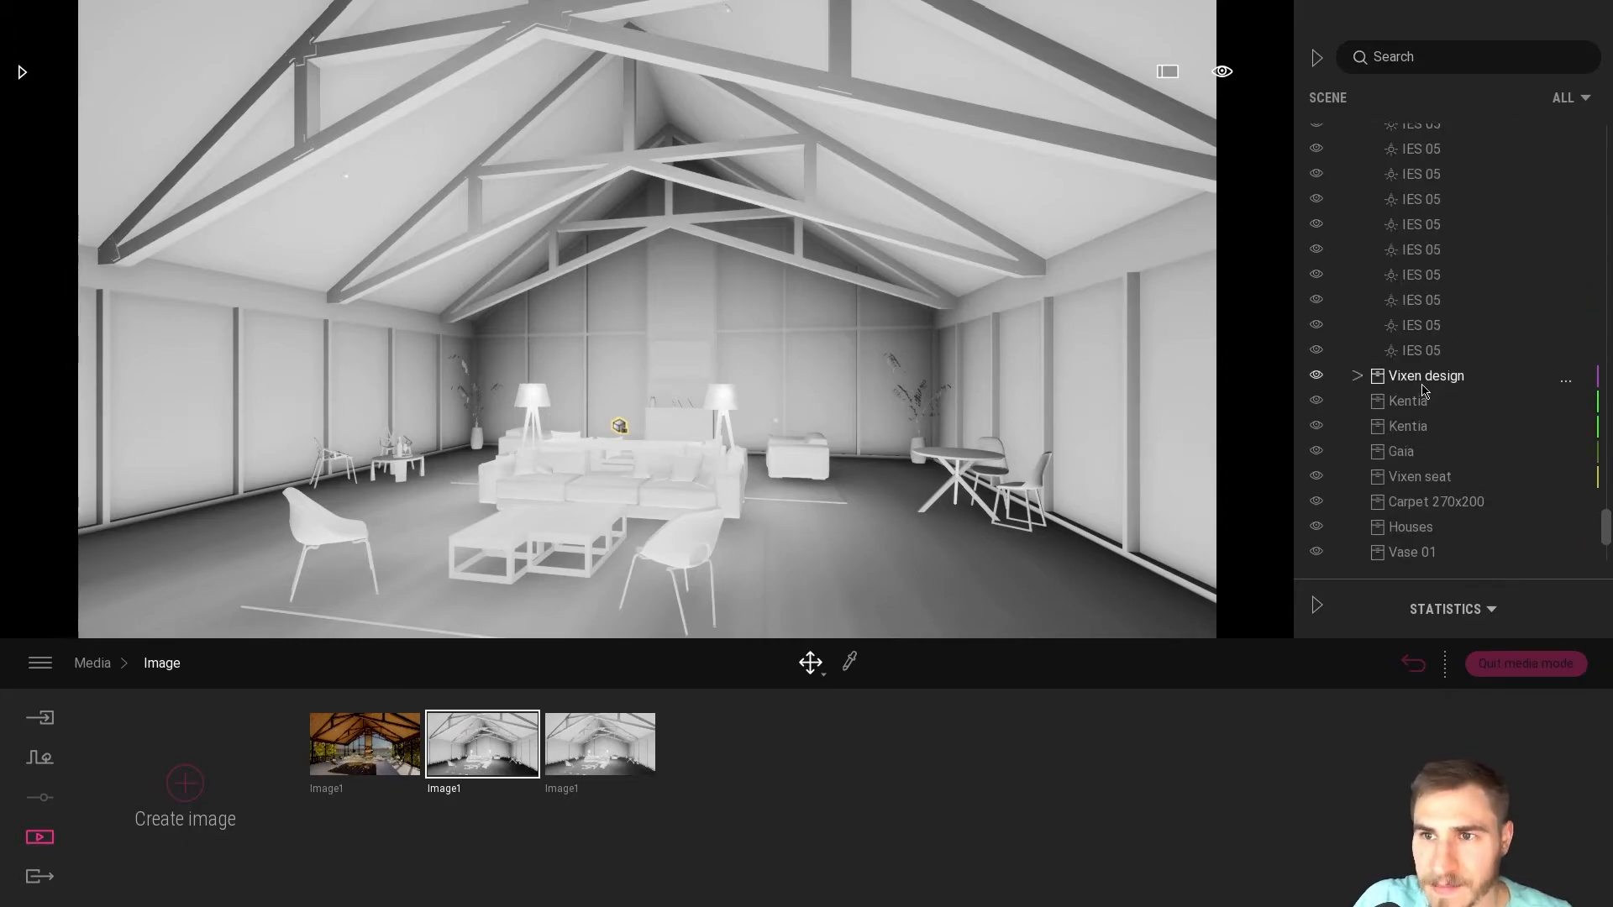
pyautogui.click(1429, 508)
pyautogui.scroll(3, 1437, 412)
pyautogui.keyDown('shift'); pyautogui.click(1438, 267); pyautogui.keyUp('shift')
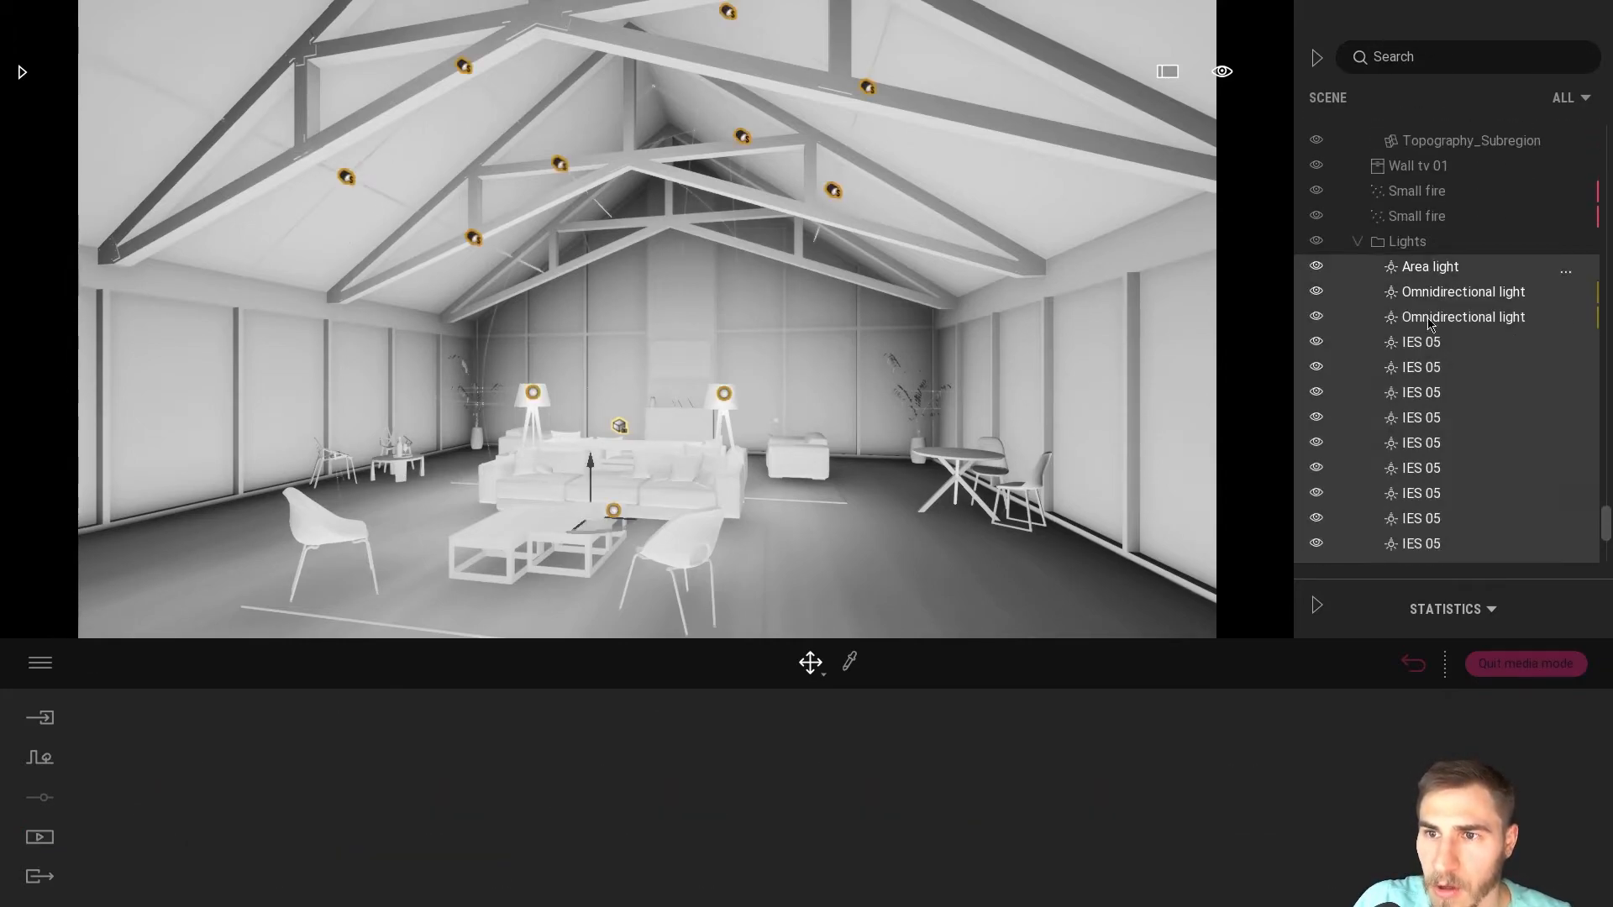
pyautogui.click(1316, 346)
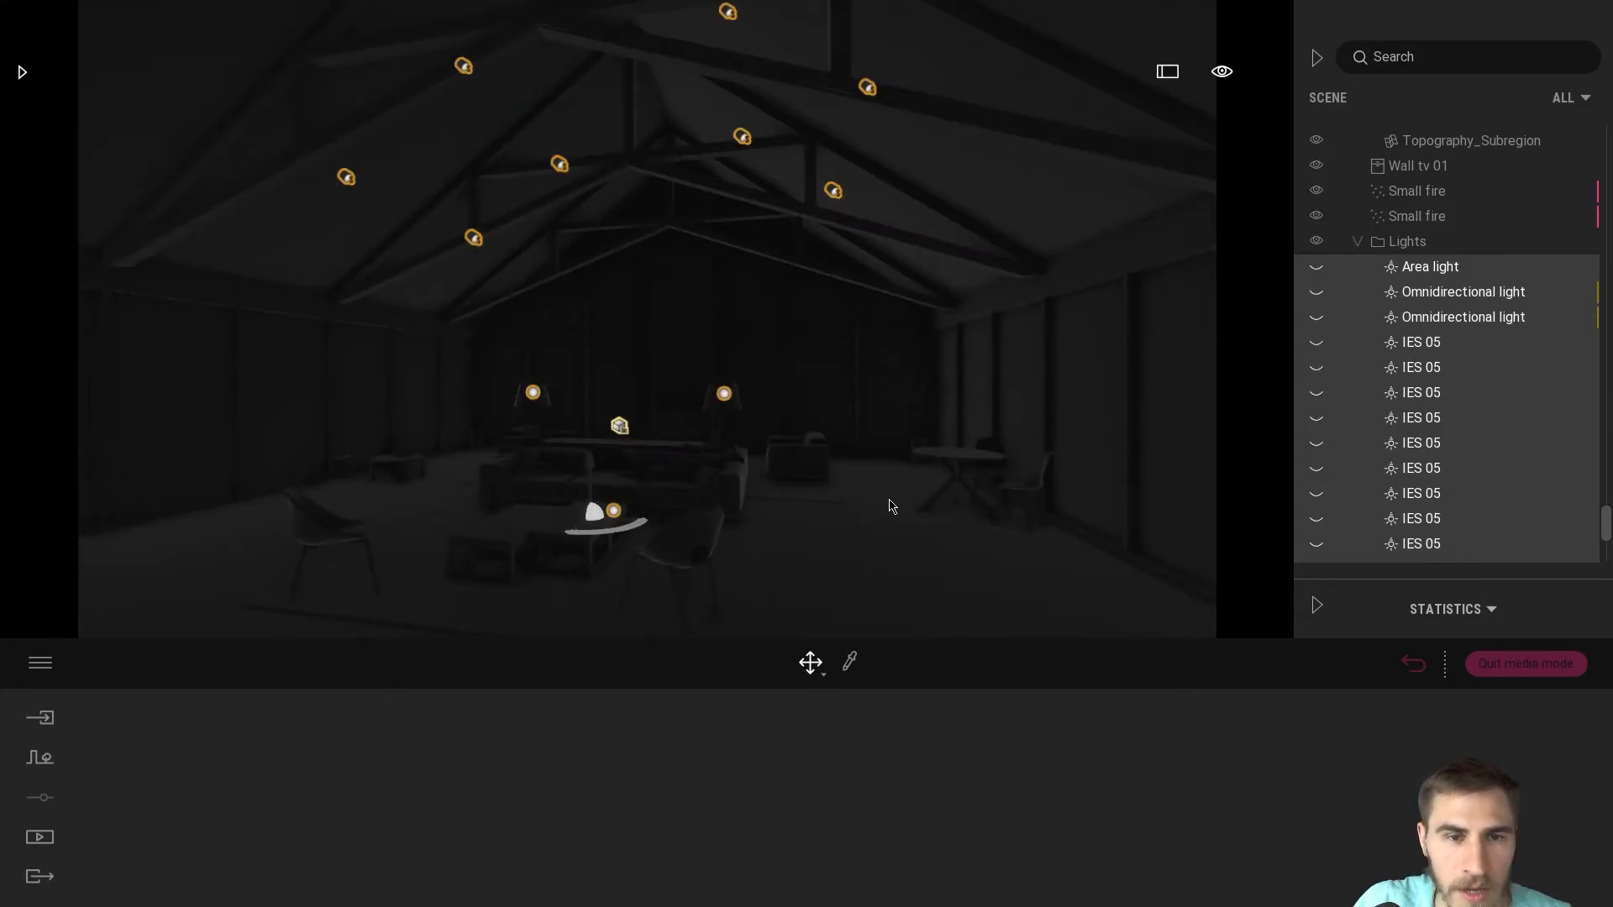
pyautogui.click(1405, 670)
pyautogui.click(519, 771)
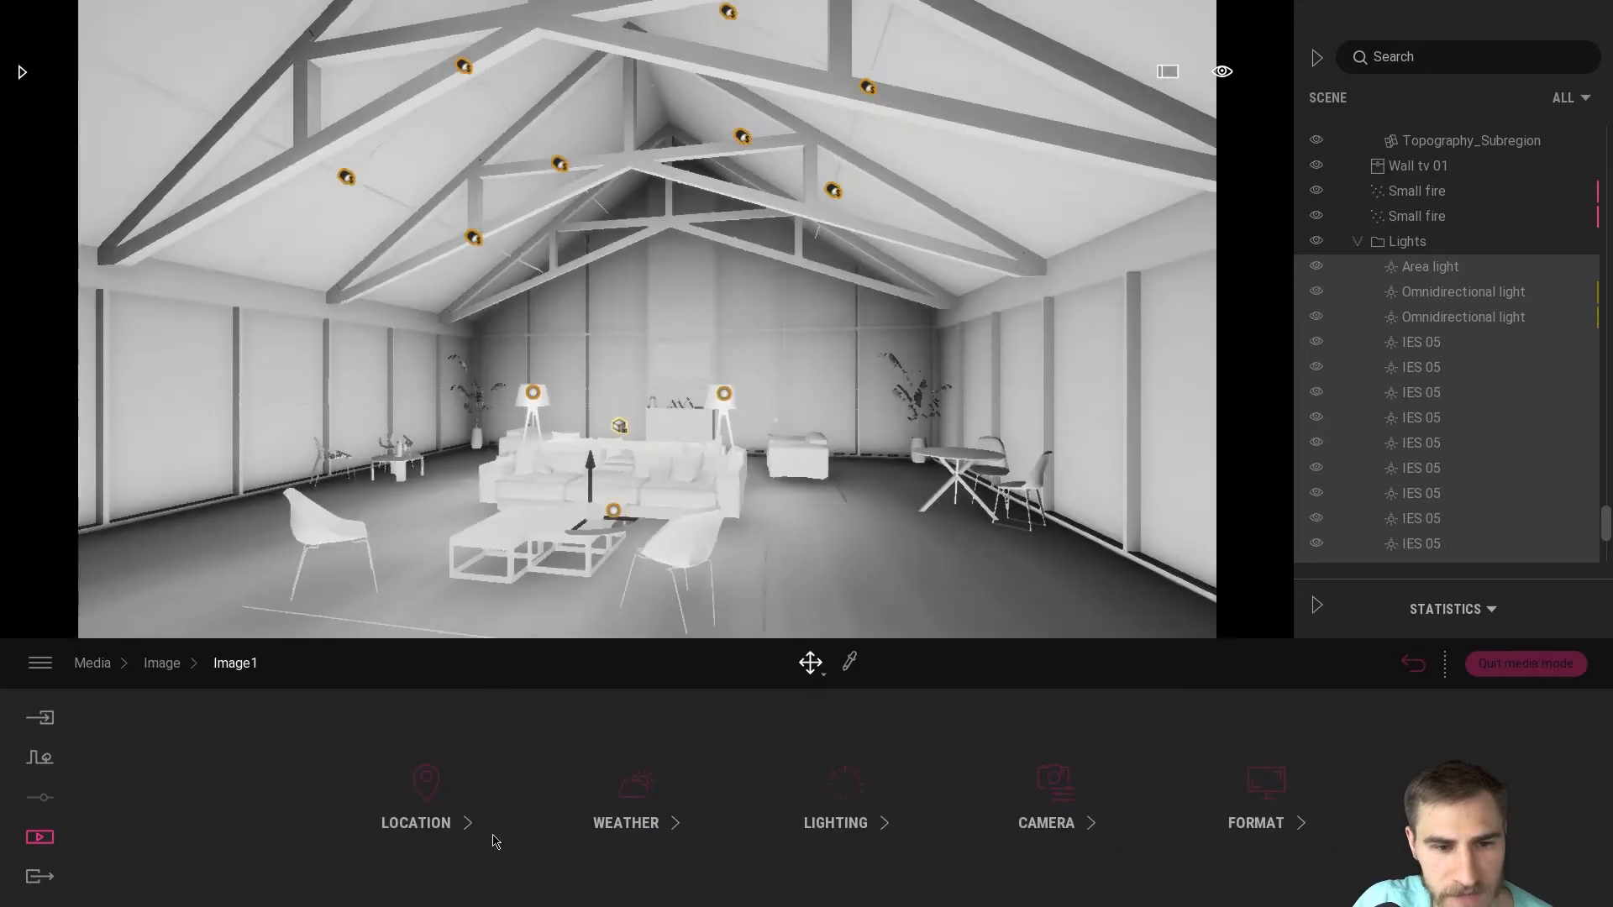
pyautogui.click(1316, 318)
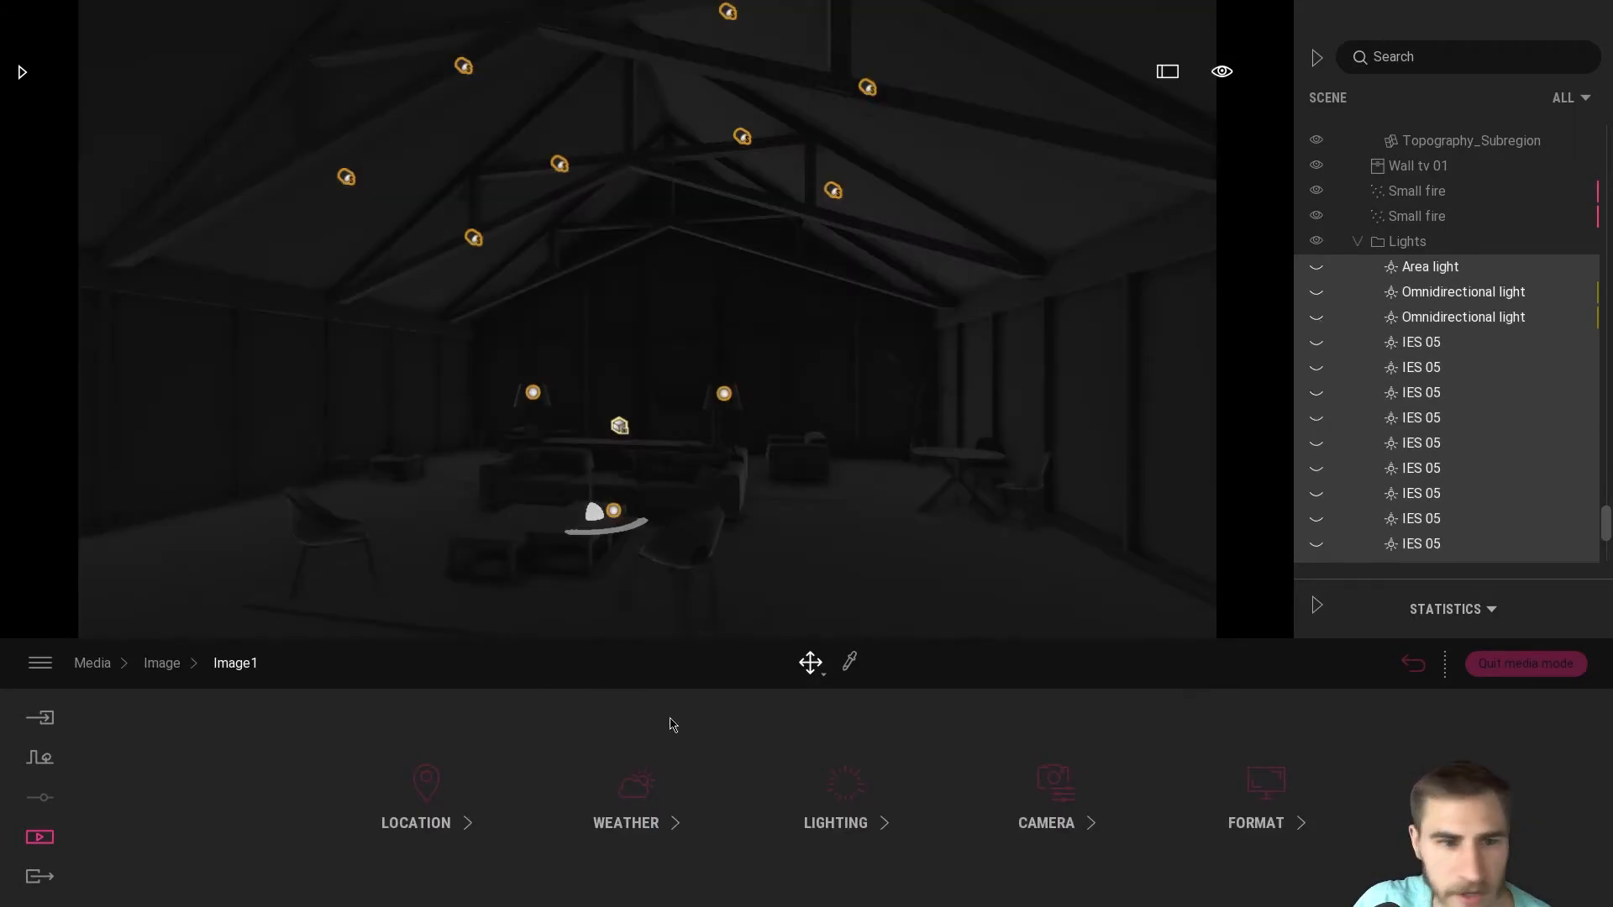
# Reopen the GI-off clay image and raise its lighting exposure beyond 3.24 to brighten the room without the scene lights
pyautogui.click(426, 794)
pyautogui.click(164, 664)
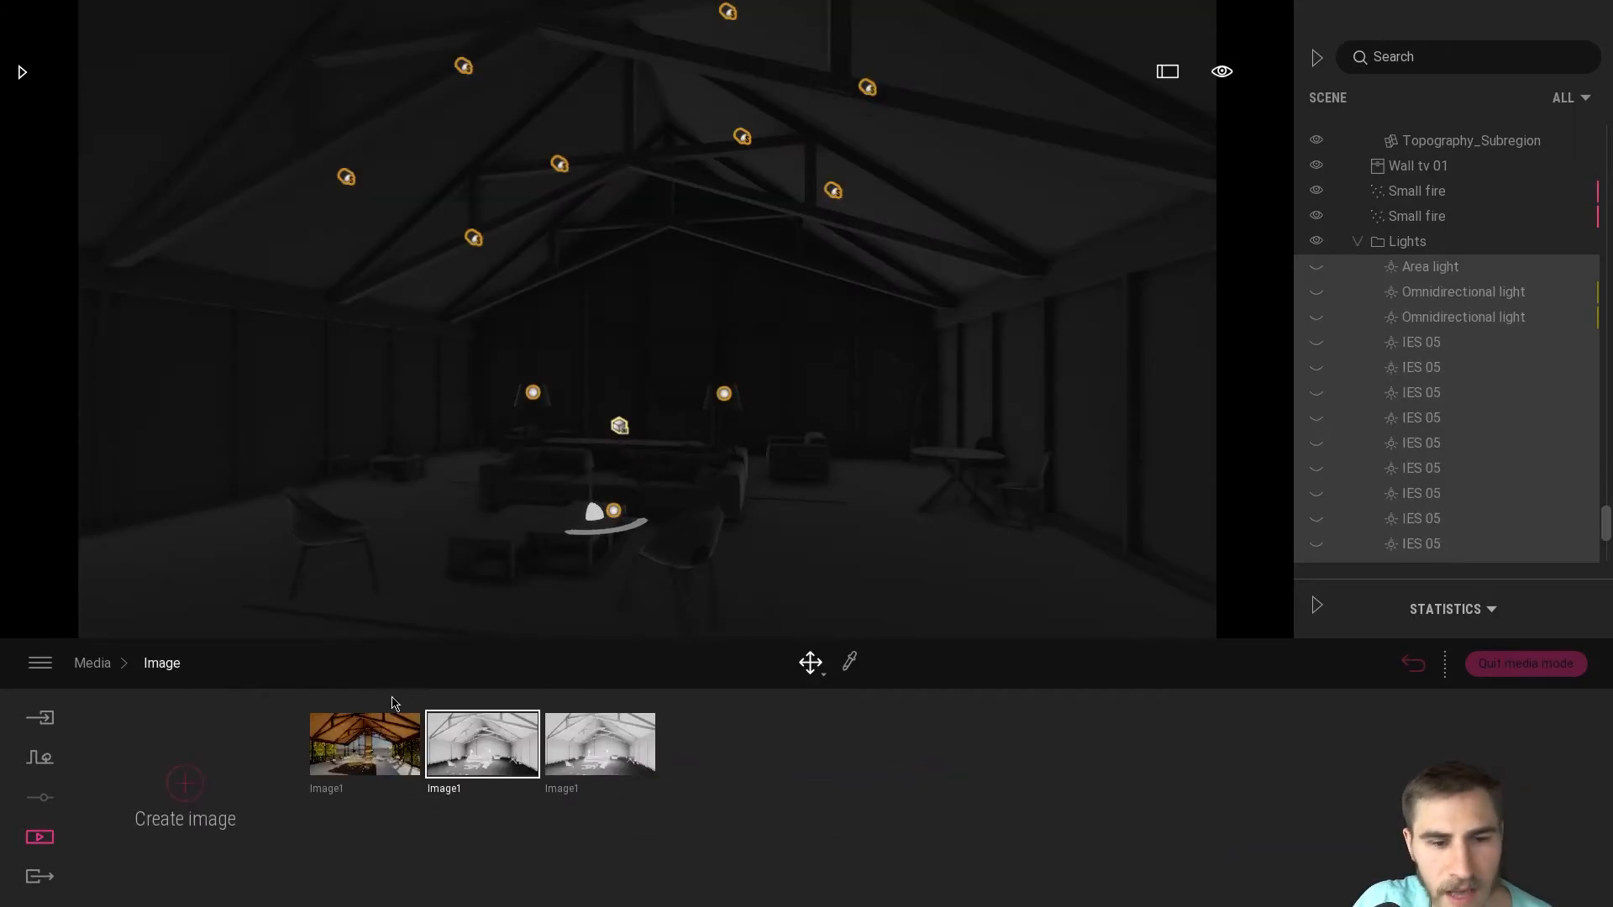
pyautogui.click(531, 790)
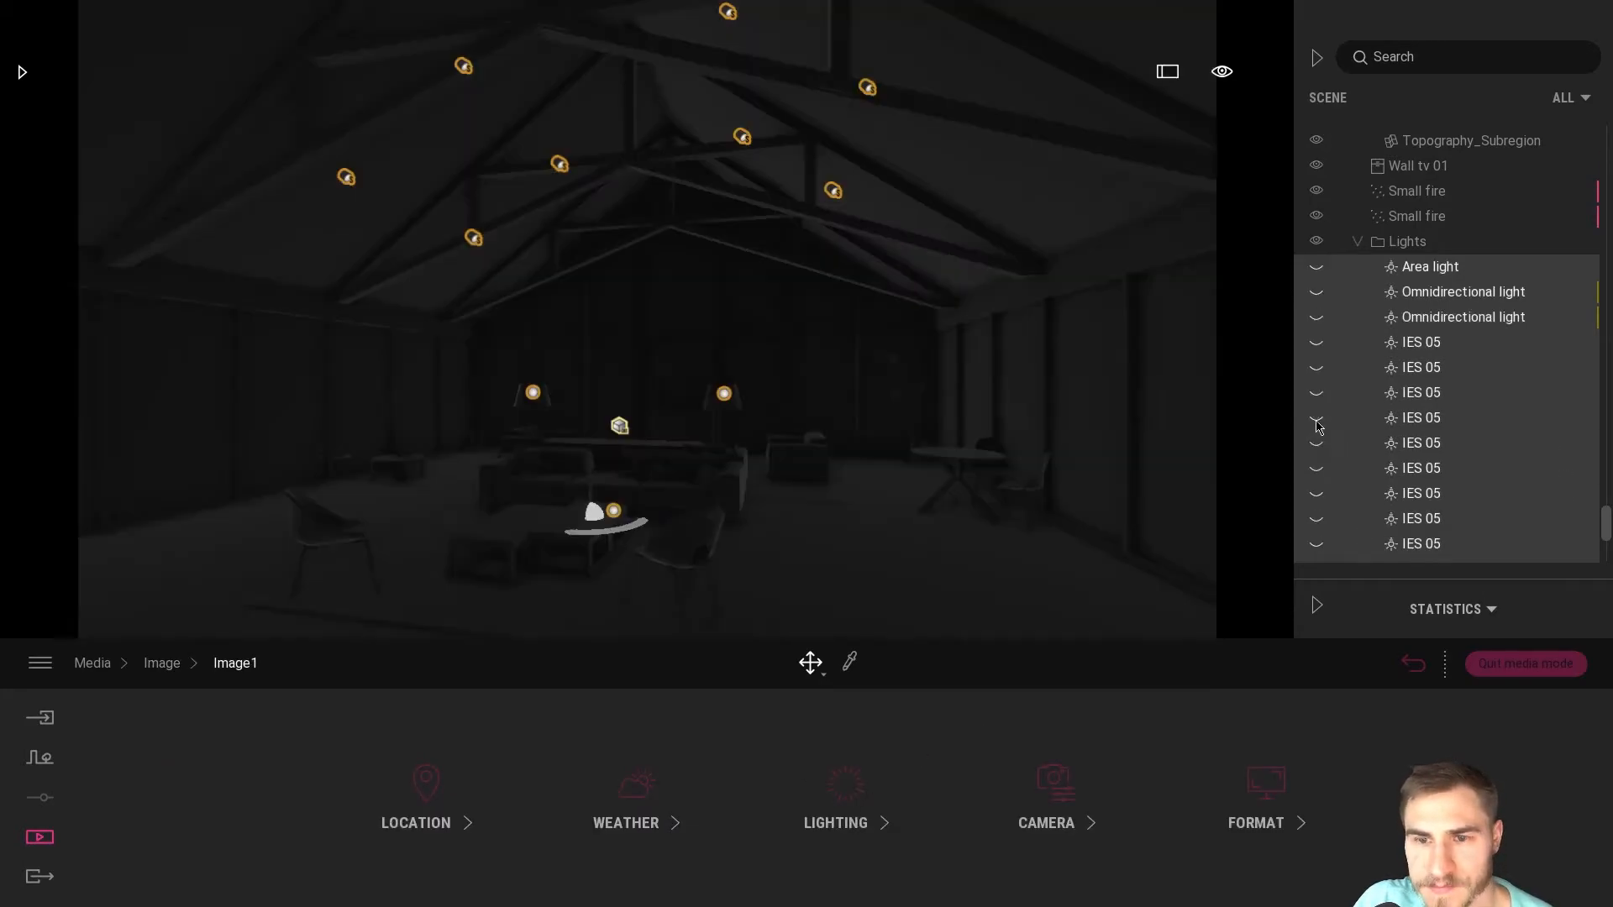
pyautogui.click(847, 794)
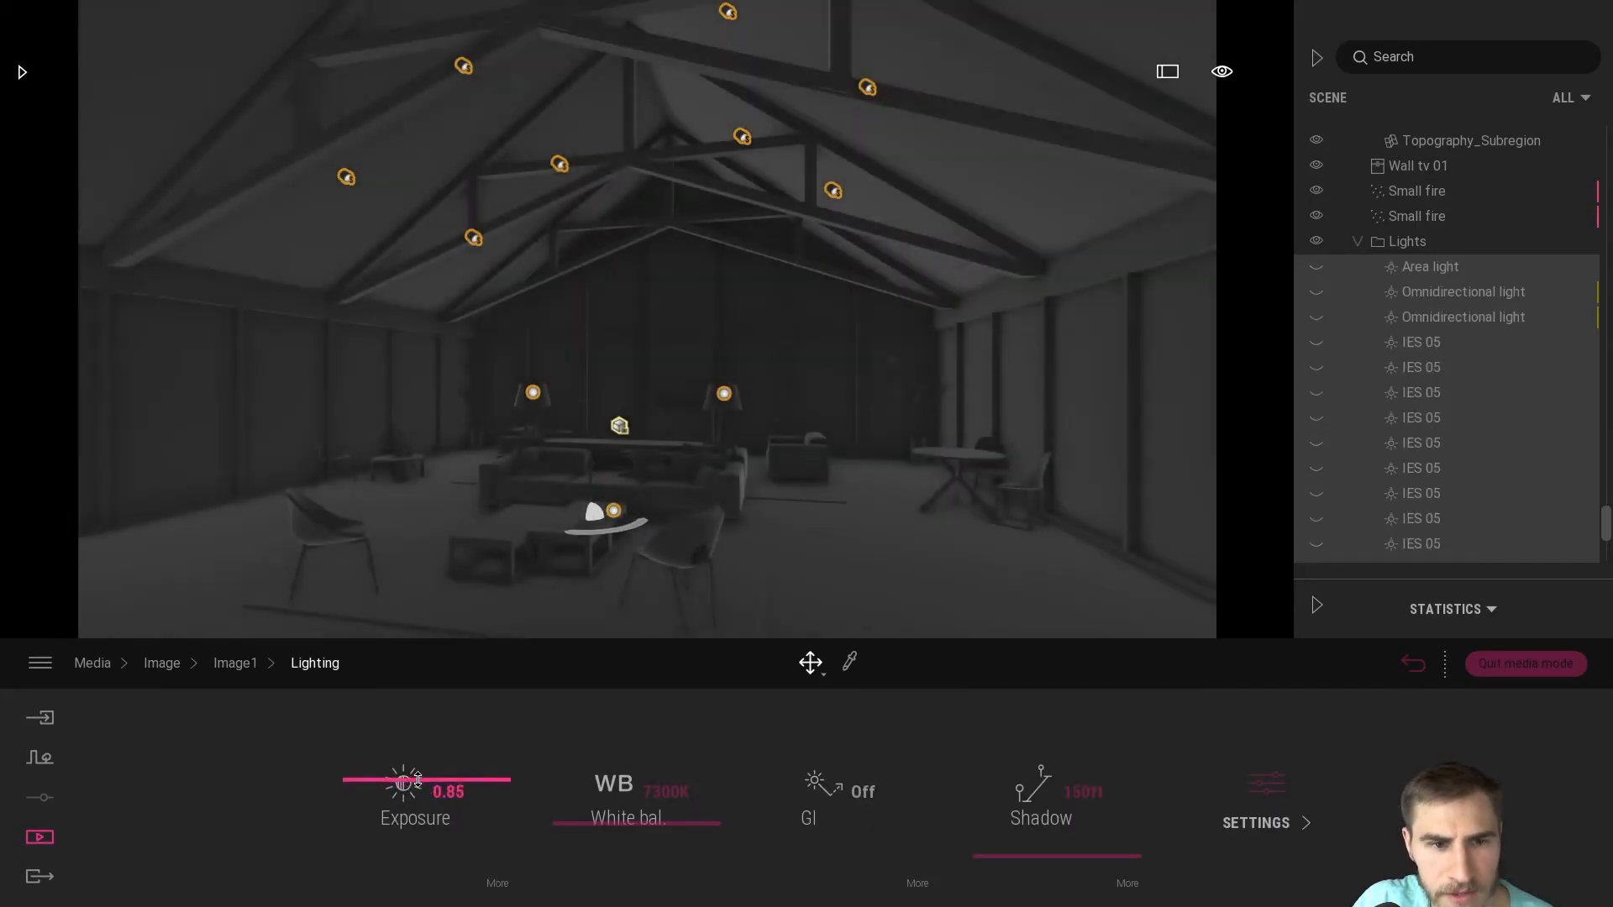
pyautogui.moveTo(418, 780); pyautogui.dragTo(494, 694)
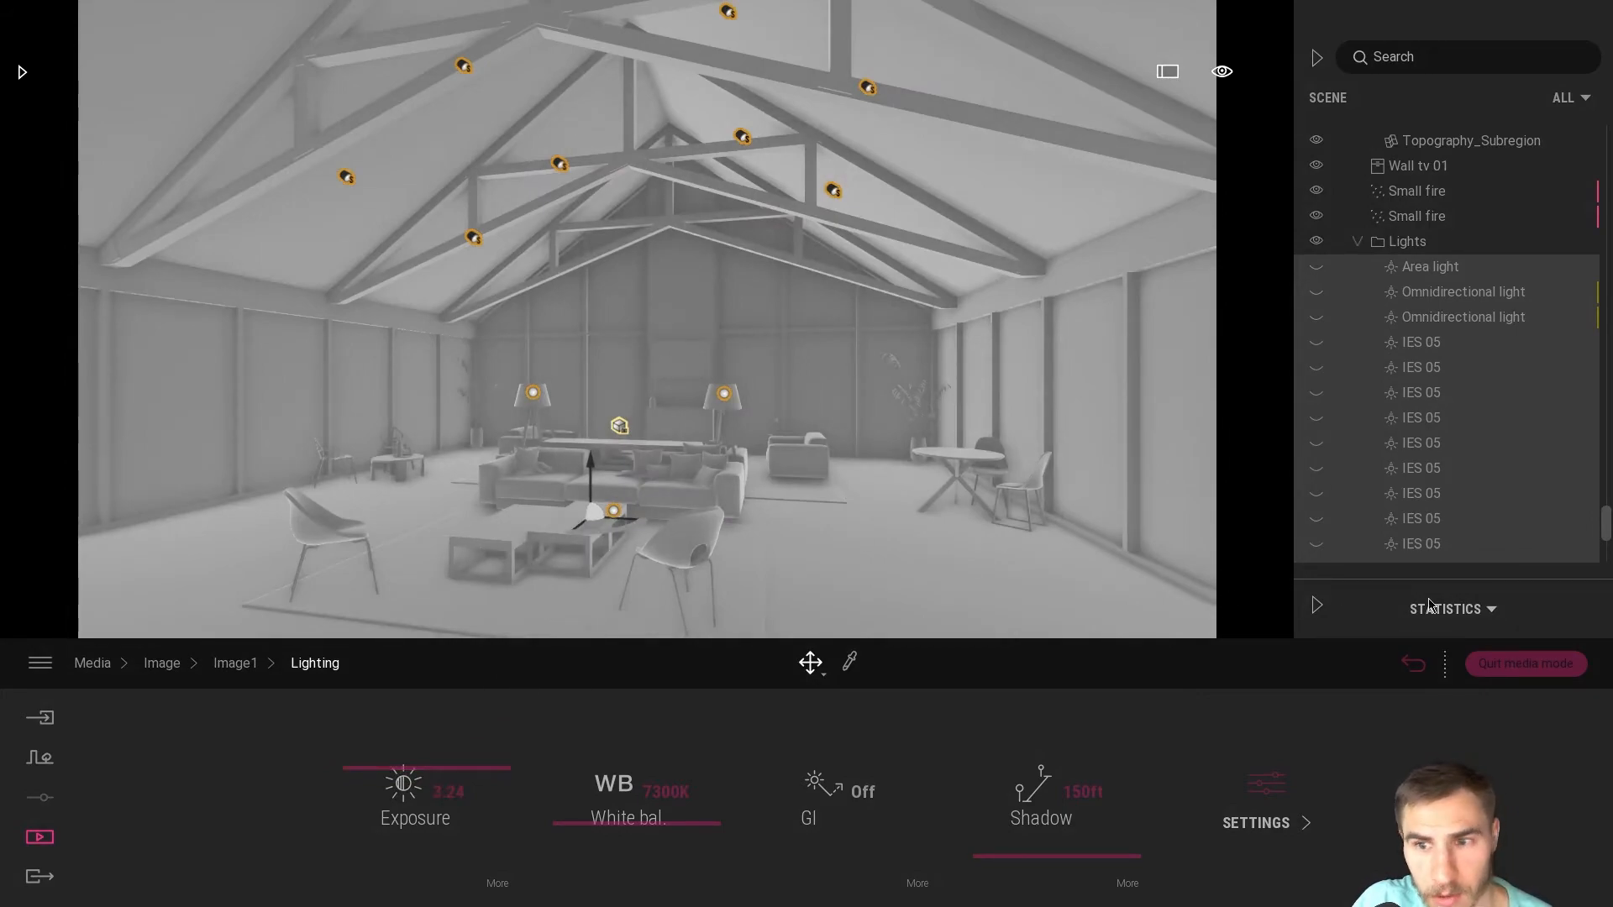
pyautogui.click(1316, 57)
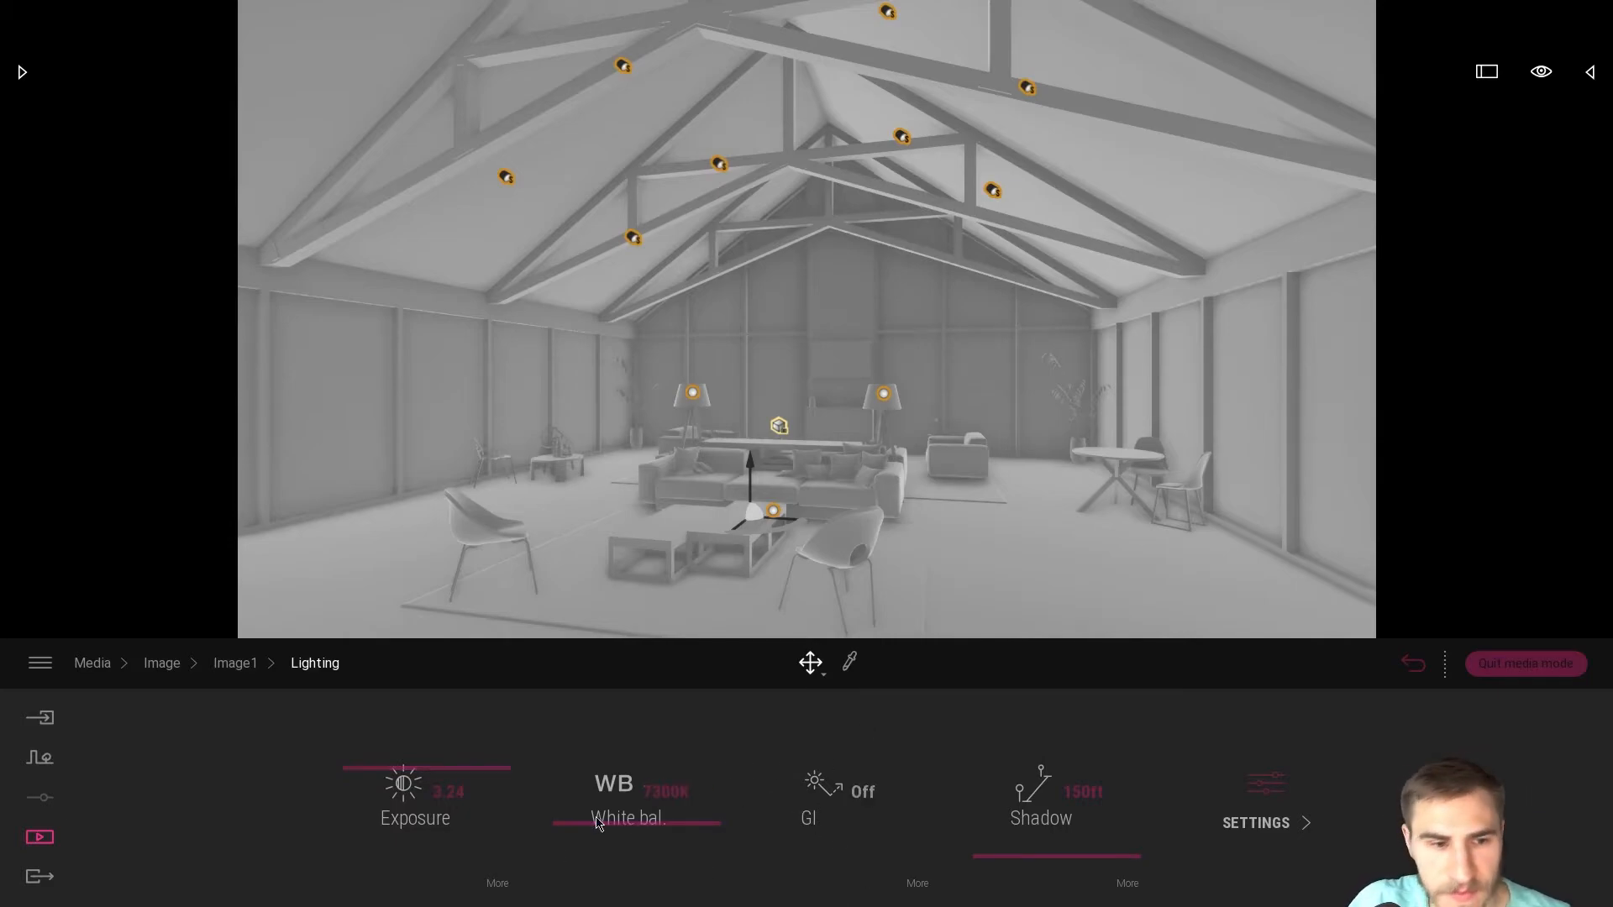
pyautogui.moveTo(422, 769); pyautogui.dragTo(420, 764)
# Increase the contrast of the GI-off clay image through the camera's visual effects
pyautogui.click(225, 663)
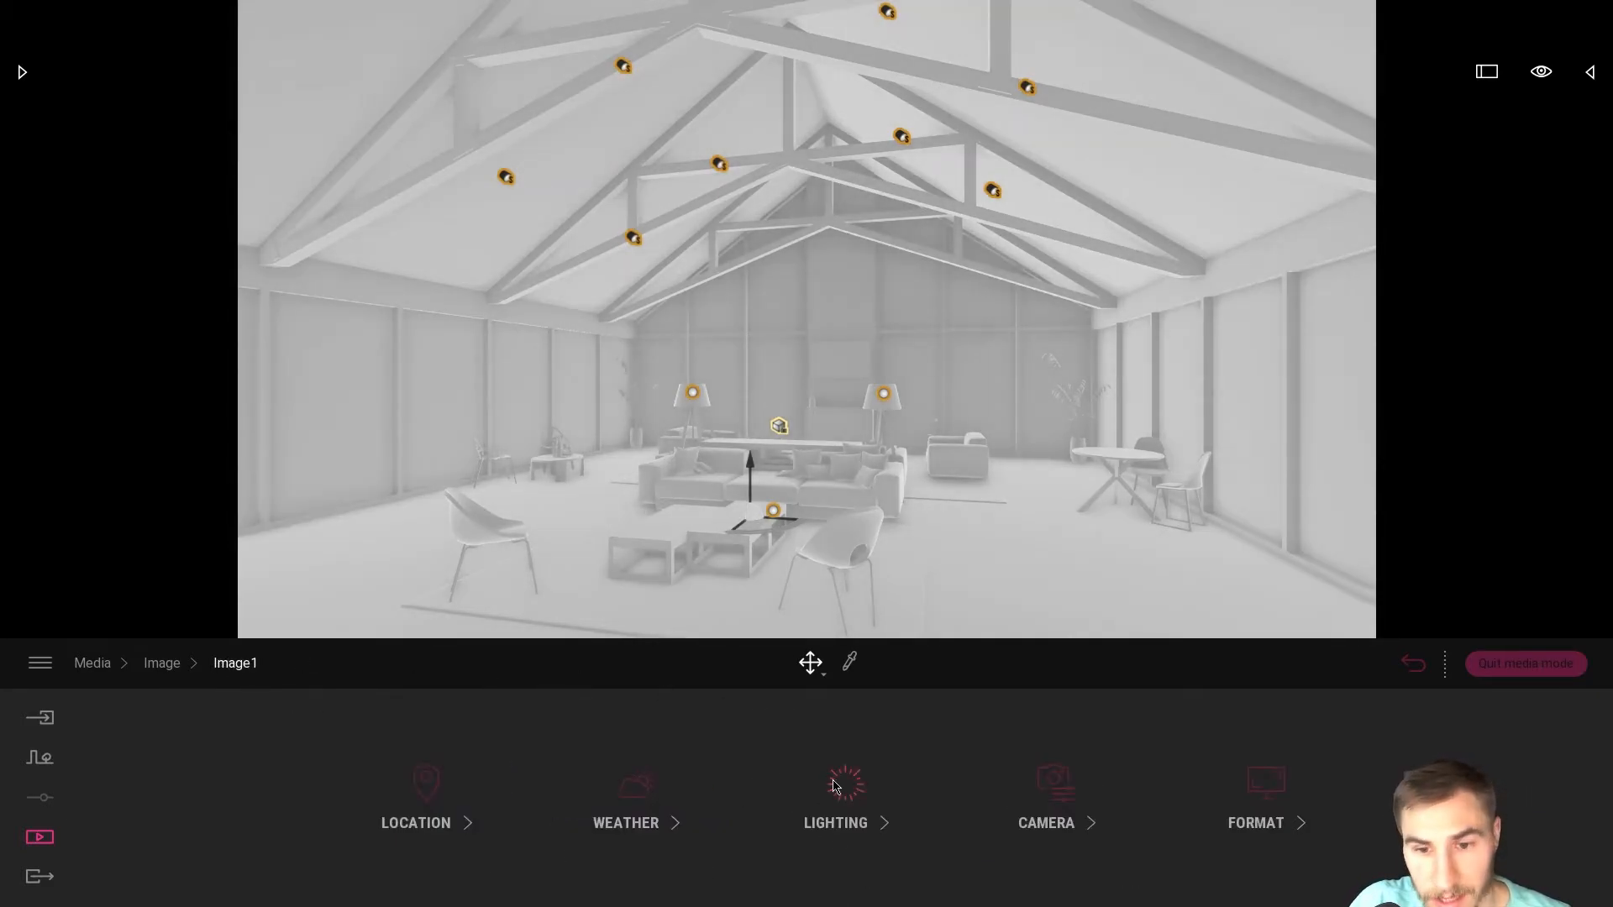
pyautogui.click(1052, 777)
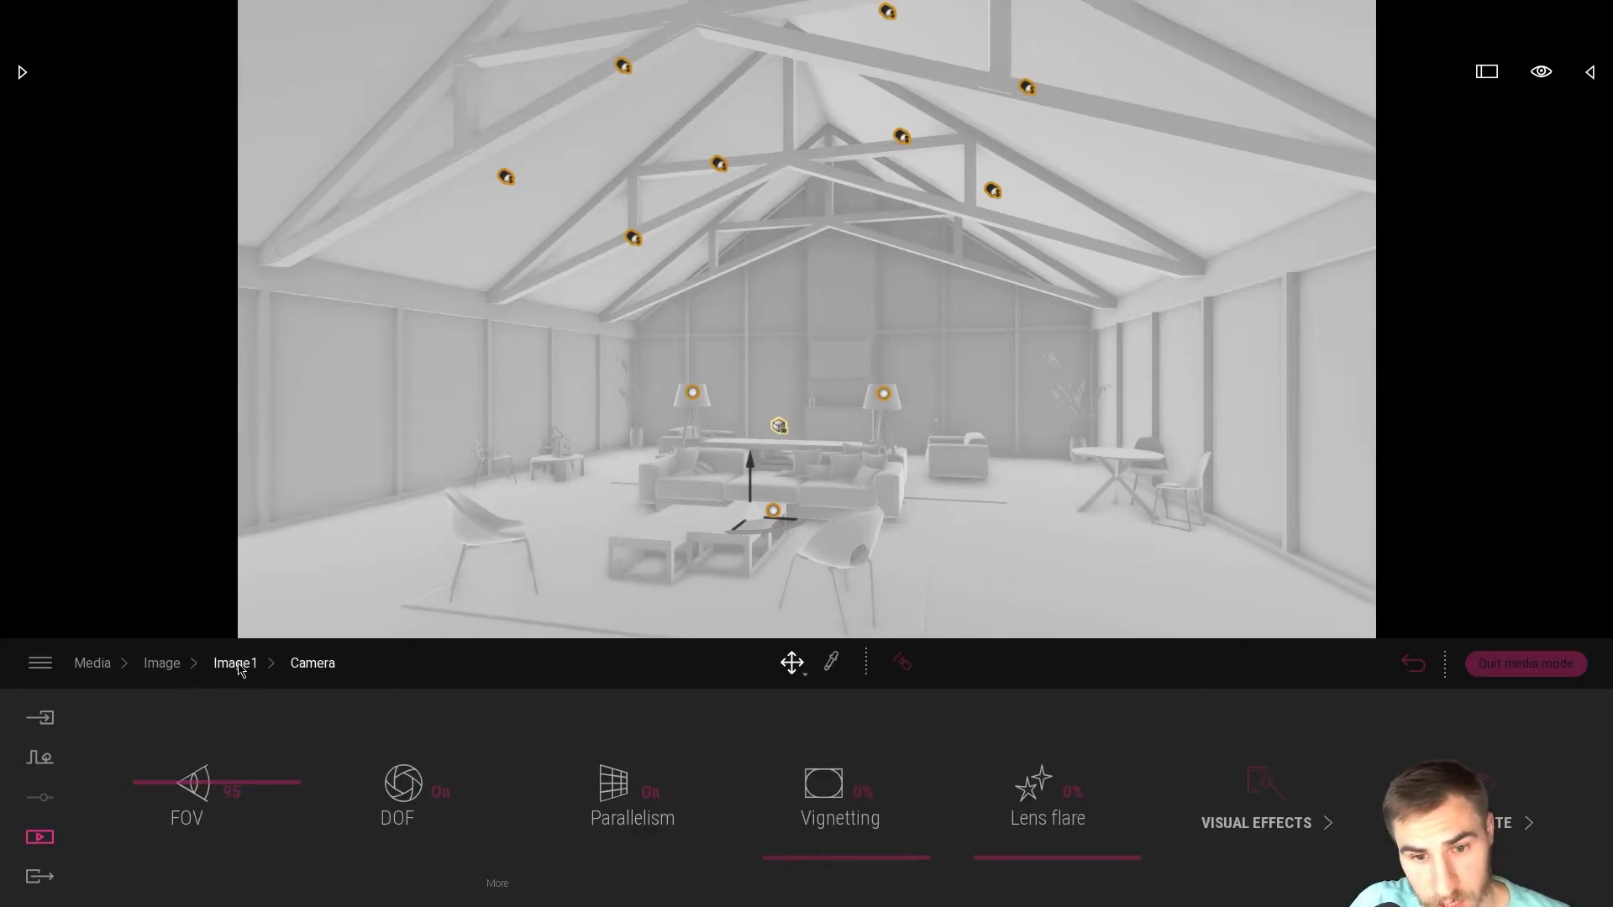
pyautogui.click(1260, 803)
pyautogui.click(529, 786)
pyautogui.moveTo(832, 794); pyautogui.dragTo(848, 751)
pyautogui.click(333, 668)
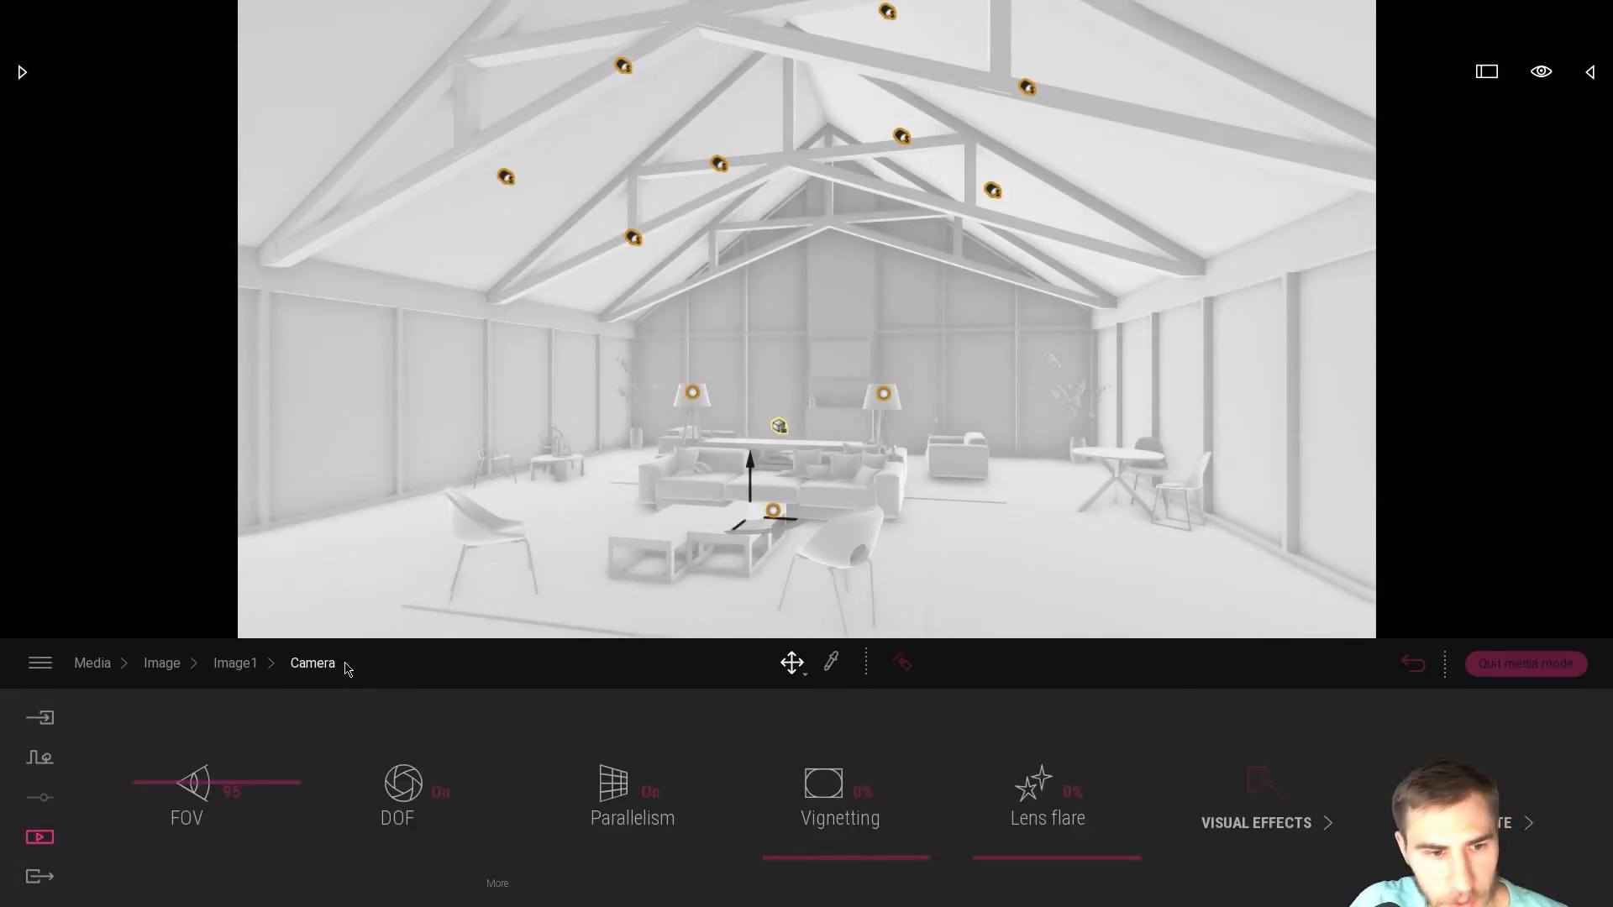
# Lower the lighting exposure of the GI-off clay image slightly and return to the image list
pyautogui.click(235, 663)
pyautogui.click(880, 799)
pyautogui.moveTo(410, 783); pyautogui.dragTo(417, 765)
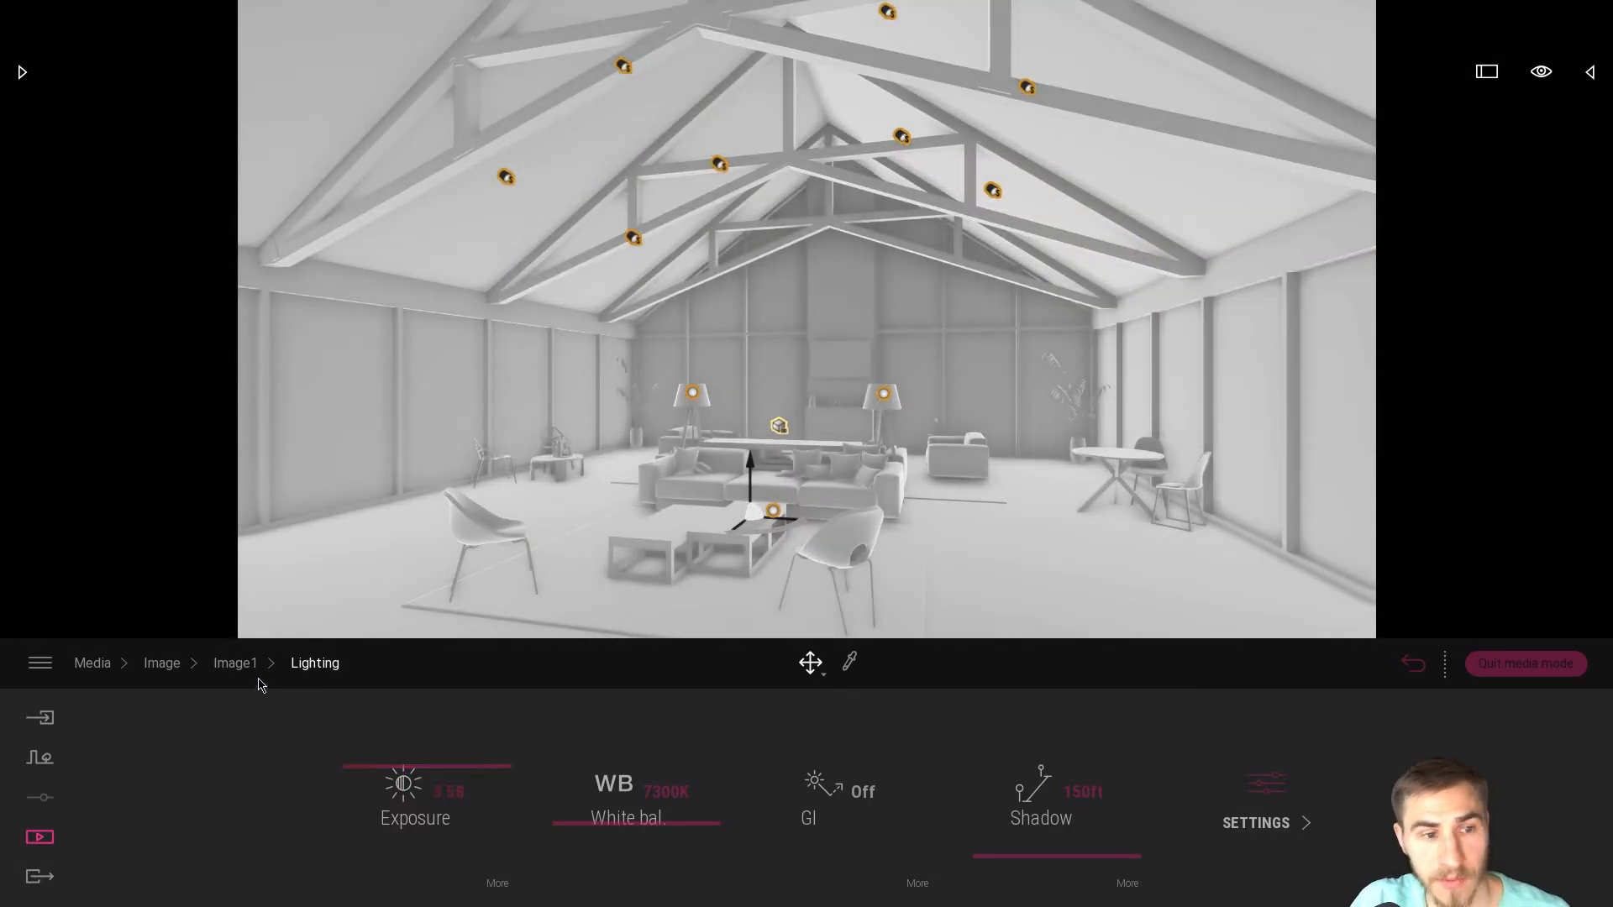
pyautogui.click(237, 664)
pyautogui.click(162, 664)
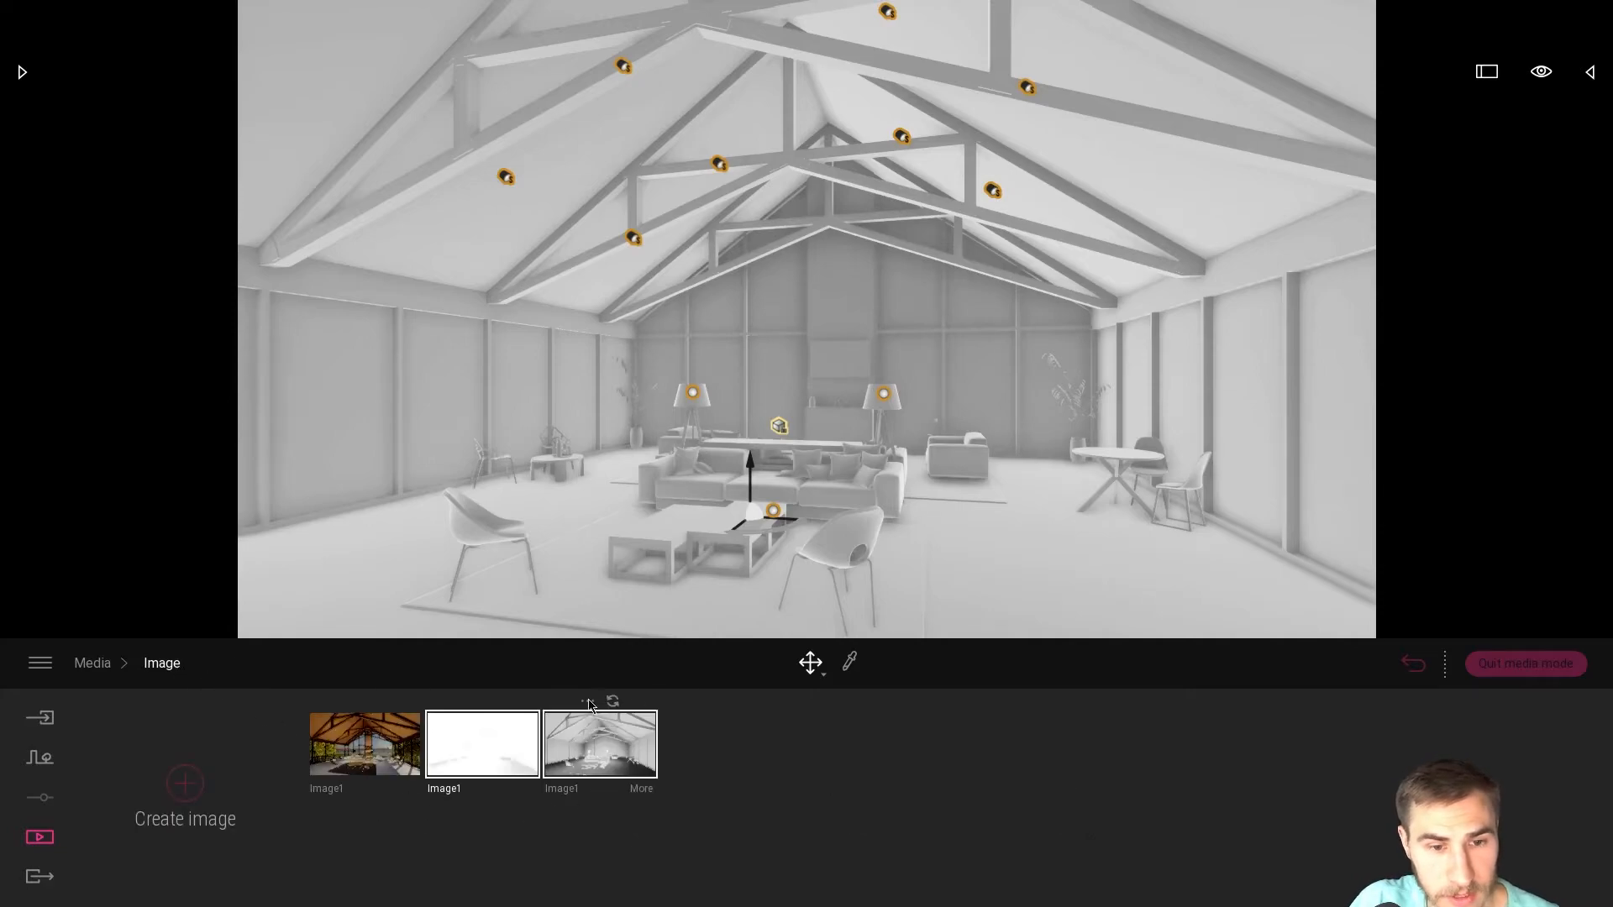
# Switch to the GI-on clay image and delete the overexposed GI-off clay image
pyautogui.click(595, 731)
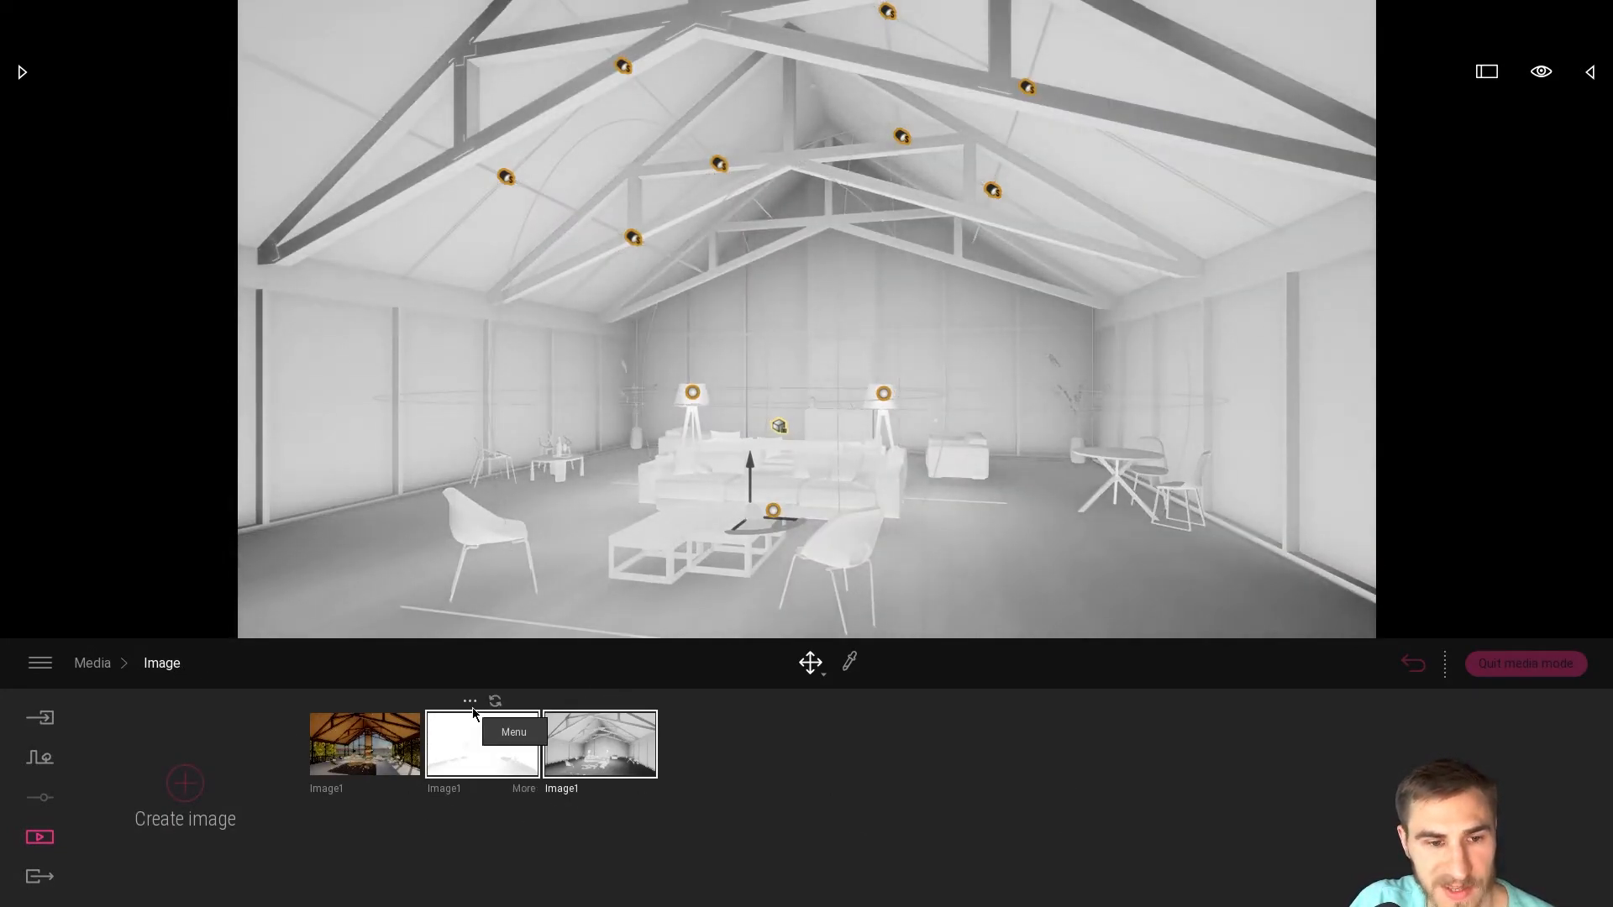
pyautogui.click(473, 713)
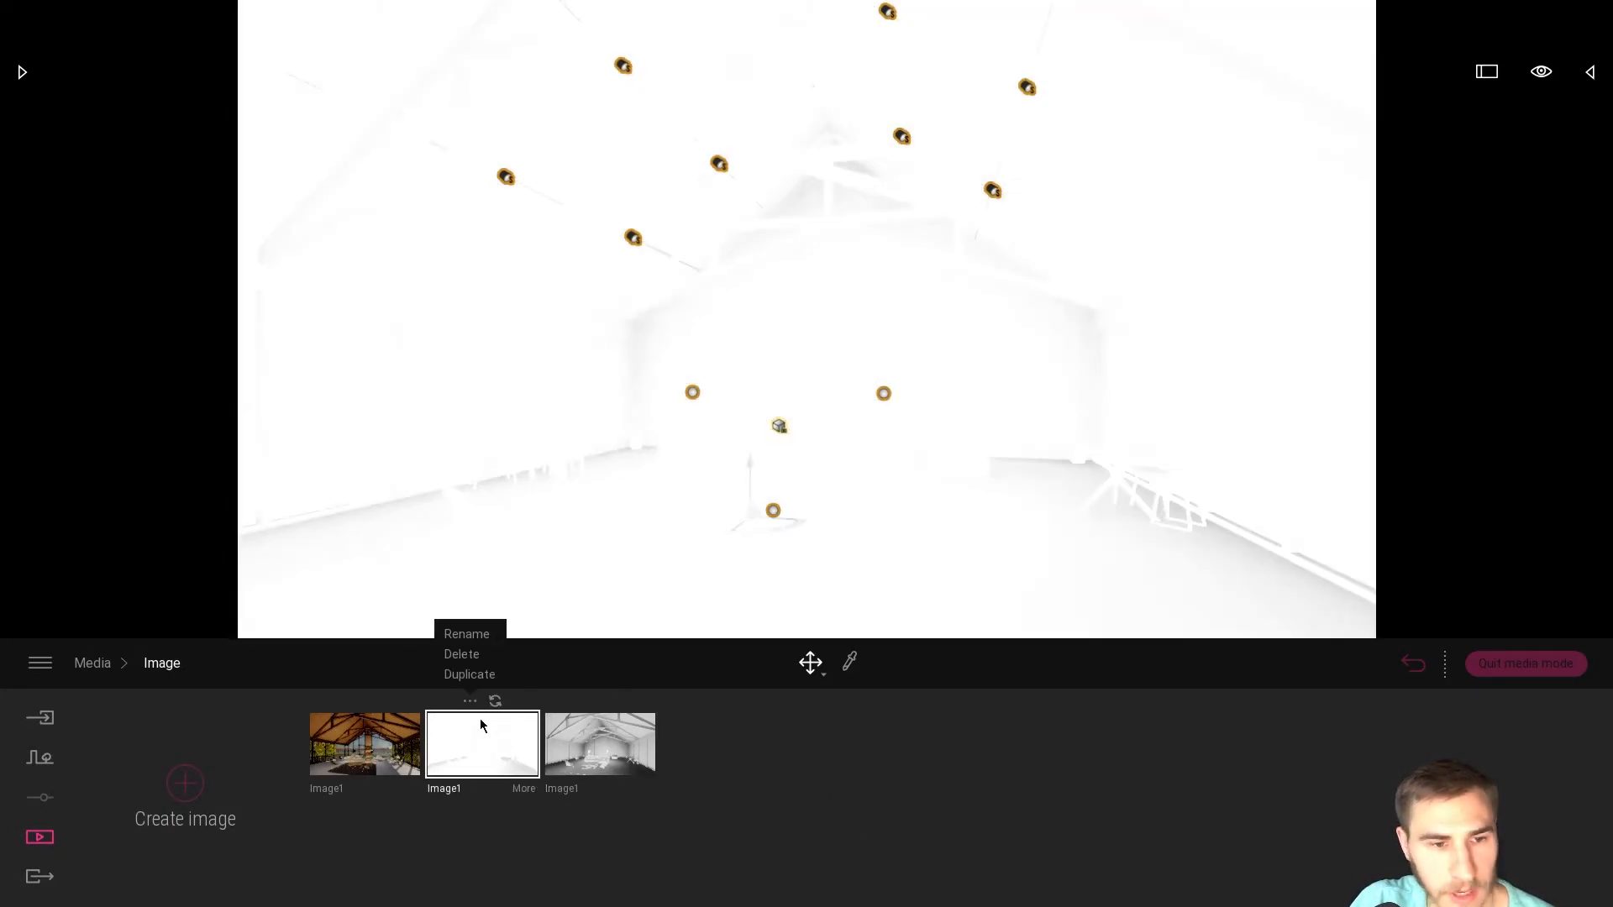
pyautogui.click(460, 653)
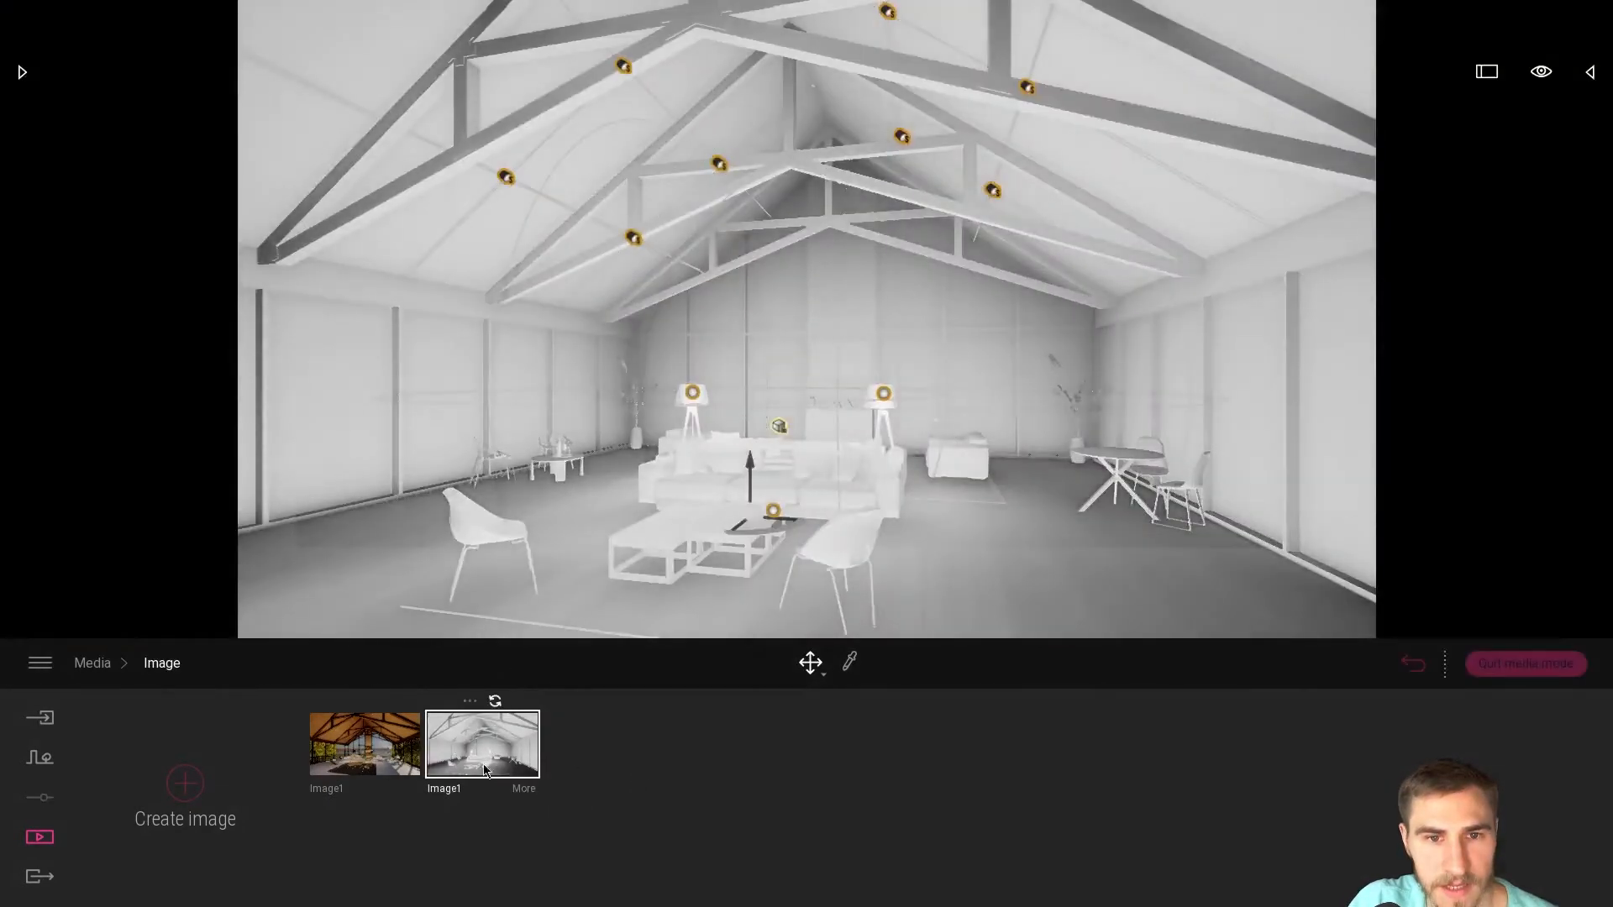
# Duplicate the remaining GI-on clay image and open the settings of the new copy
pyautogui.click(469, 701)
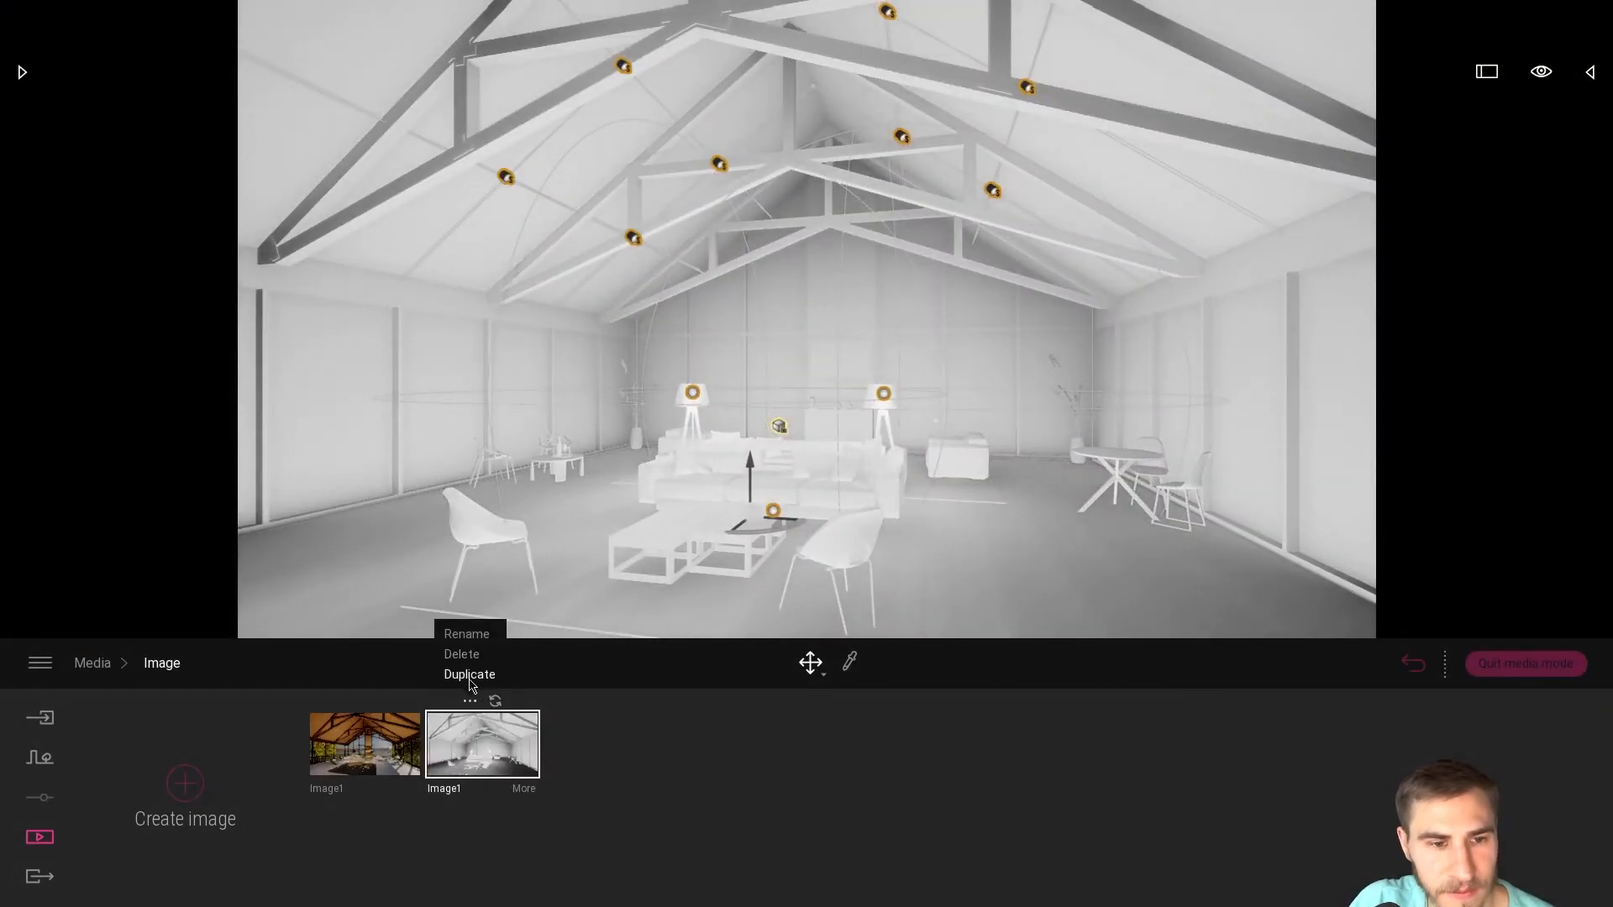
pyautogui.click(470, 675)
pyautogui.click(645, 790)
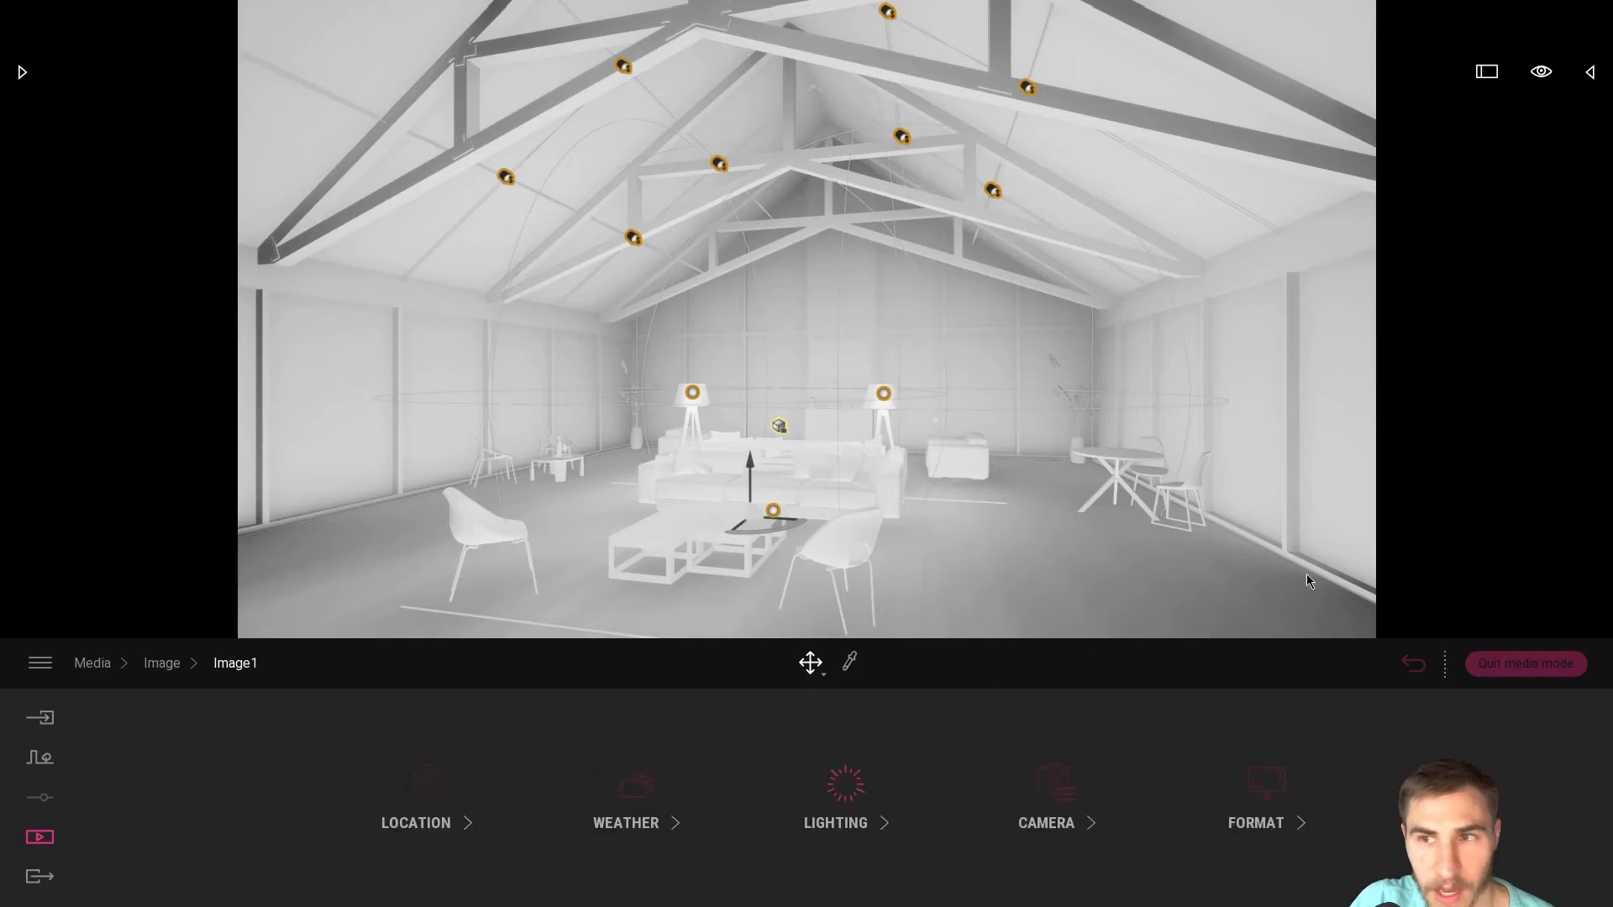
# Turn GI off in the copy's lighting, then return to the image list and select the GI-on clay image
pyautogui.click(836, 794)
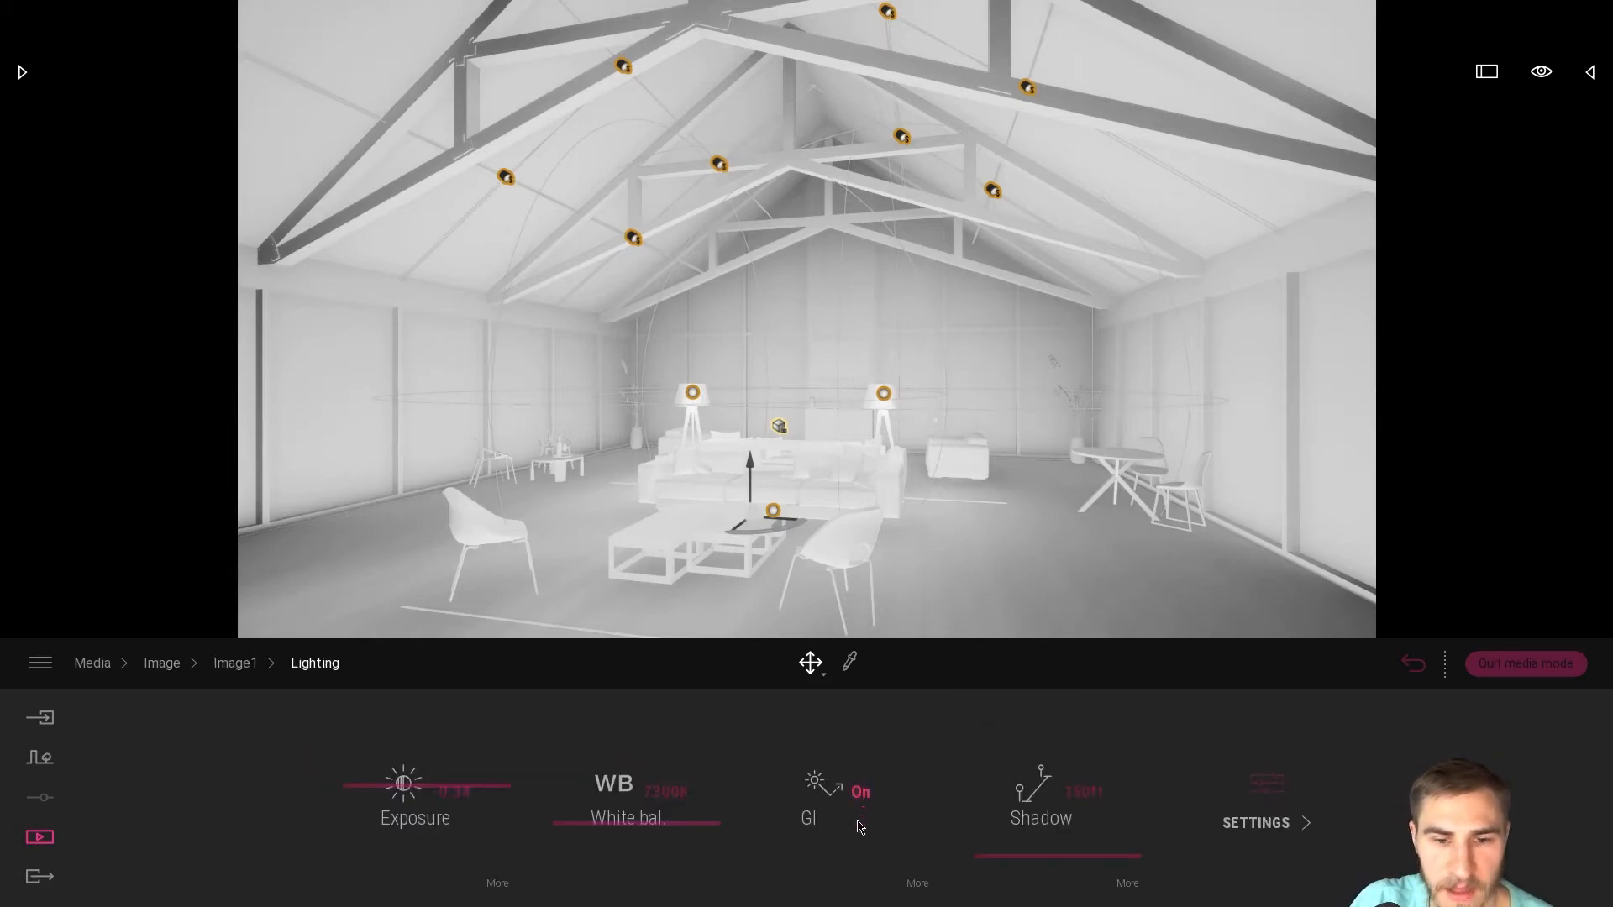
pyautogui.click(823, 809)
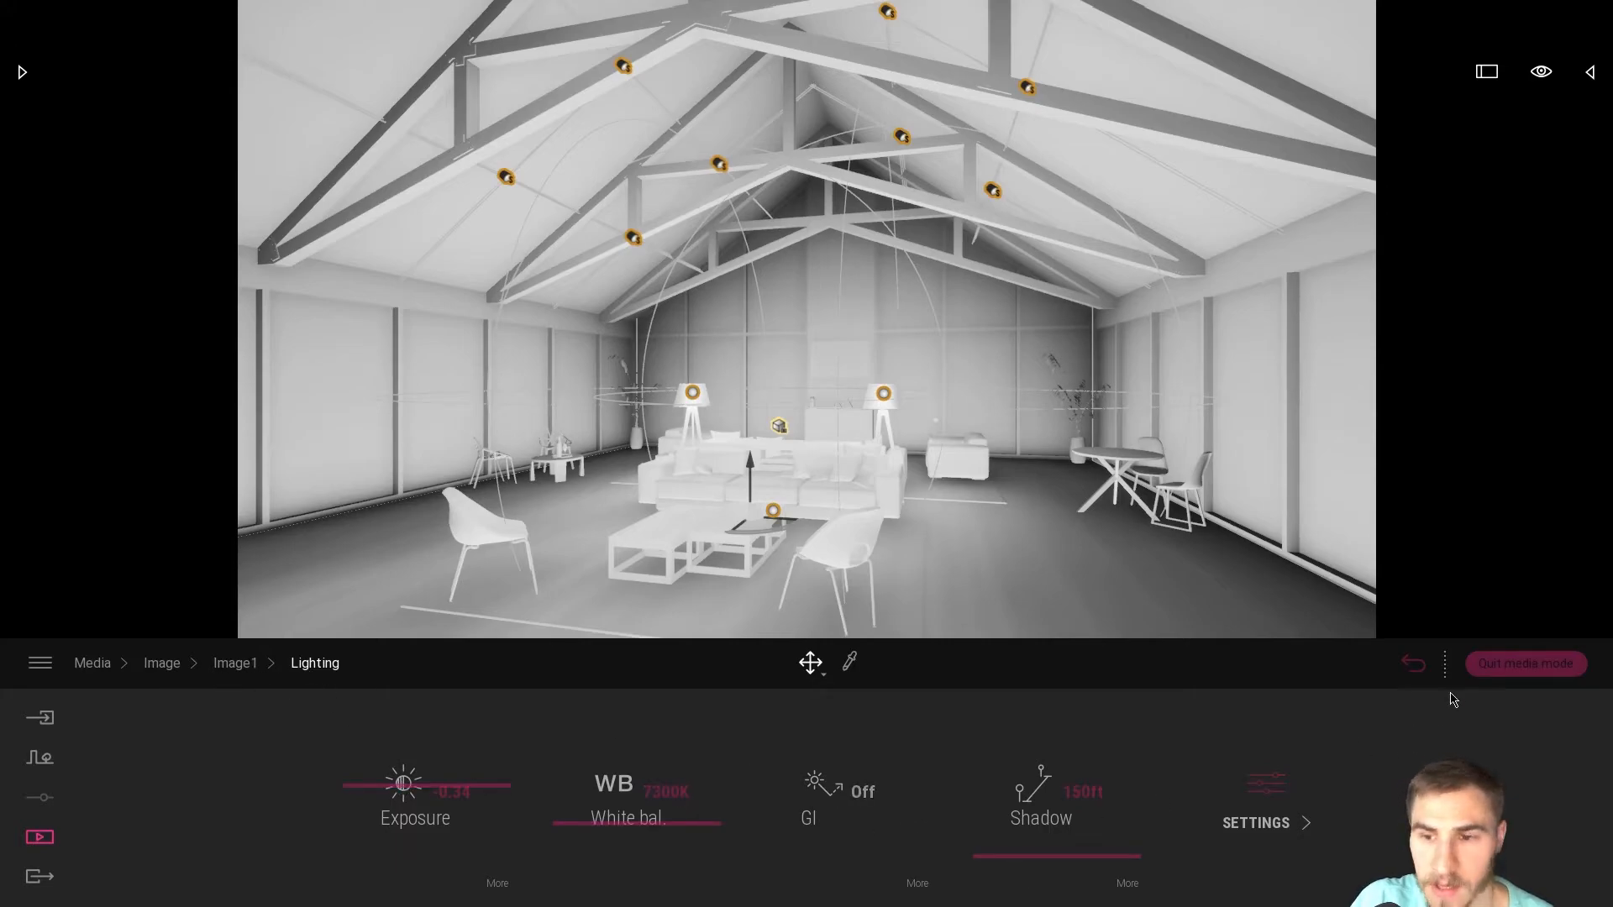
pyautogui.click(237, 666)
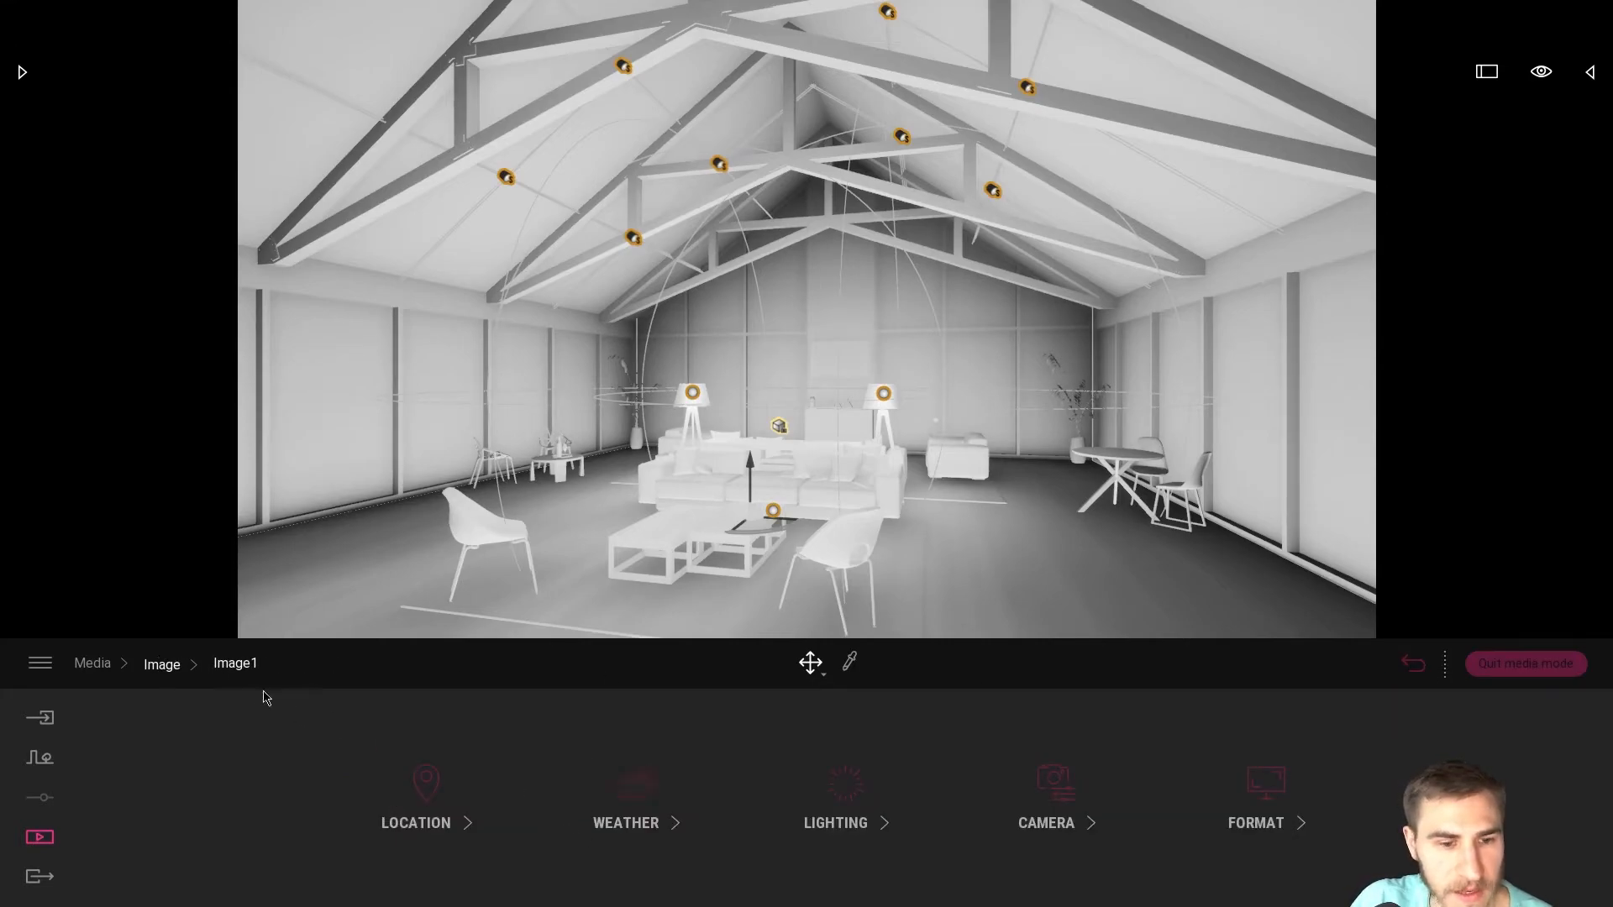
pyautogui.click(162, 663)
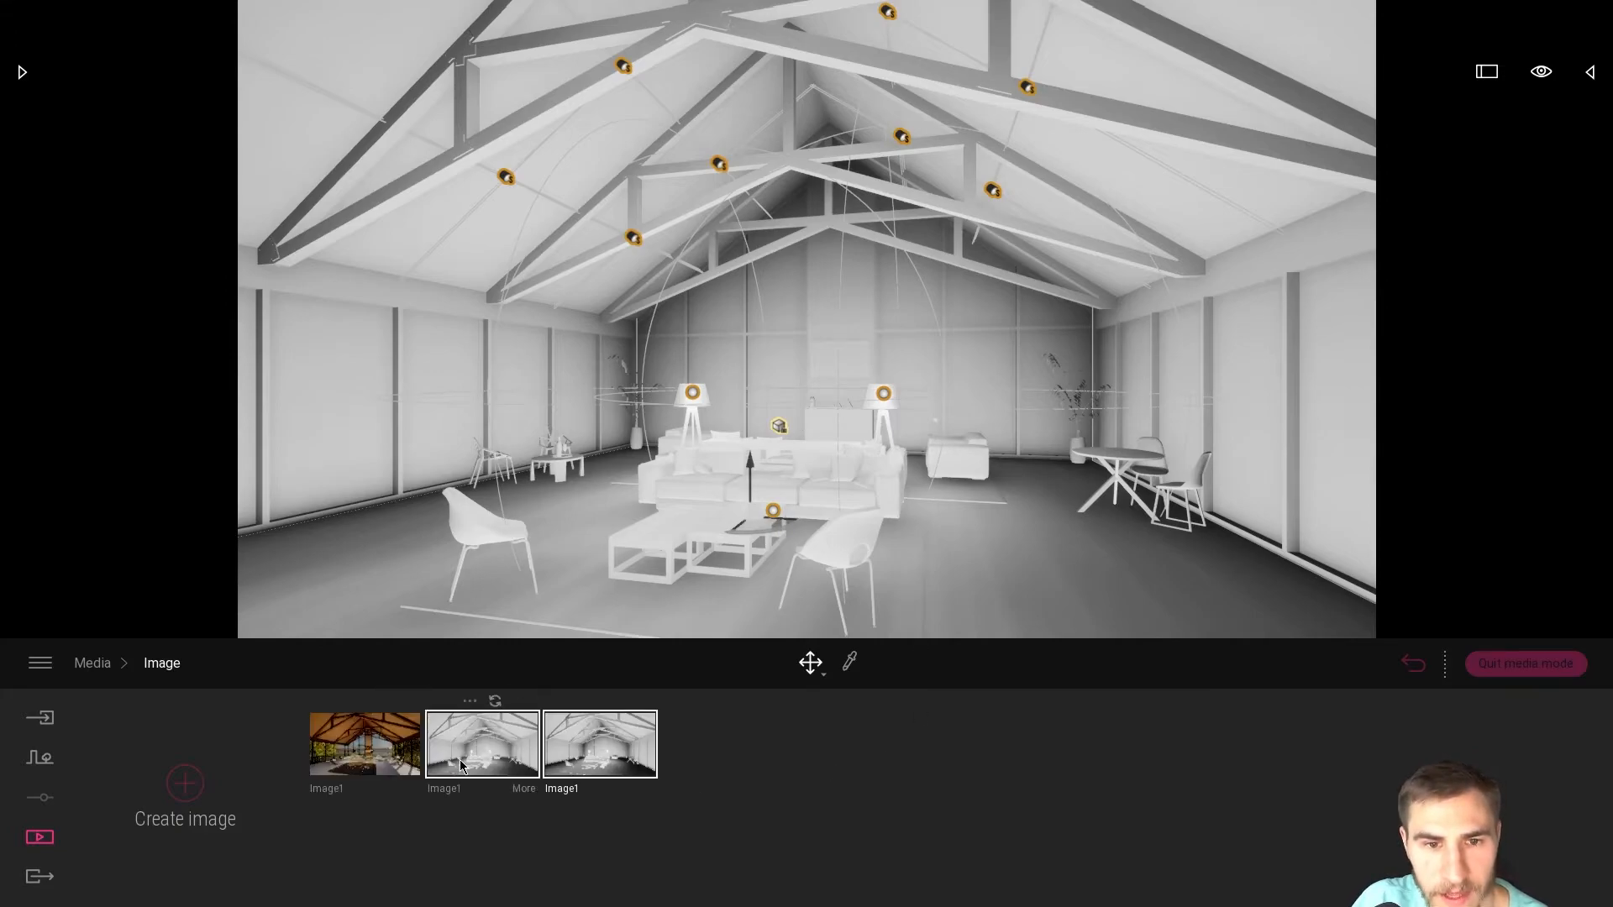
pyautogui.click(519, 750)
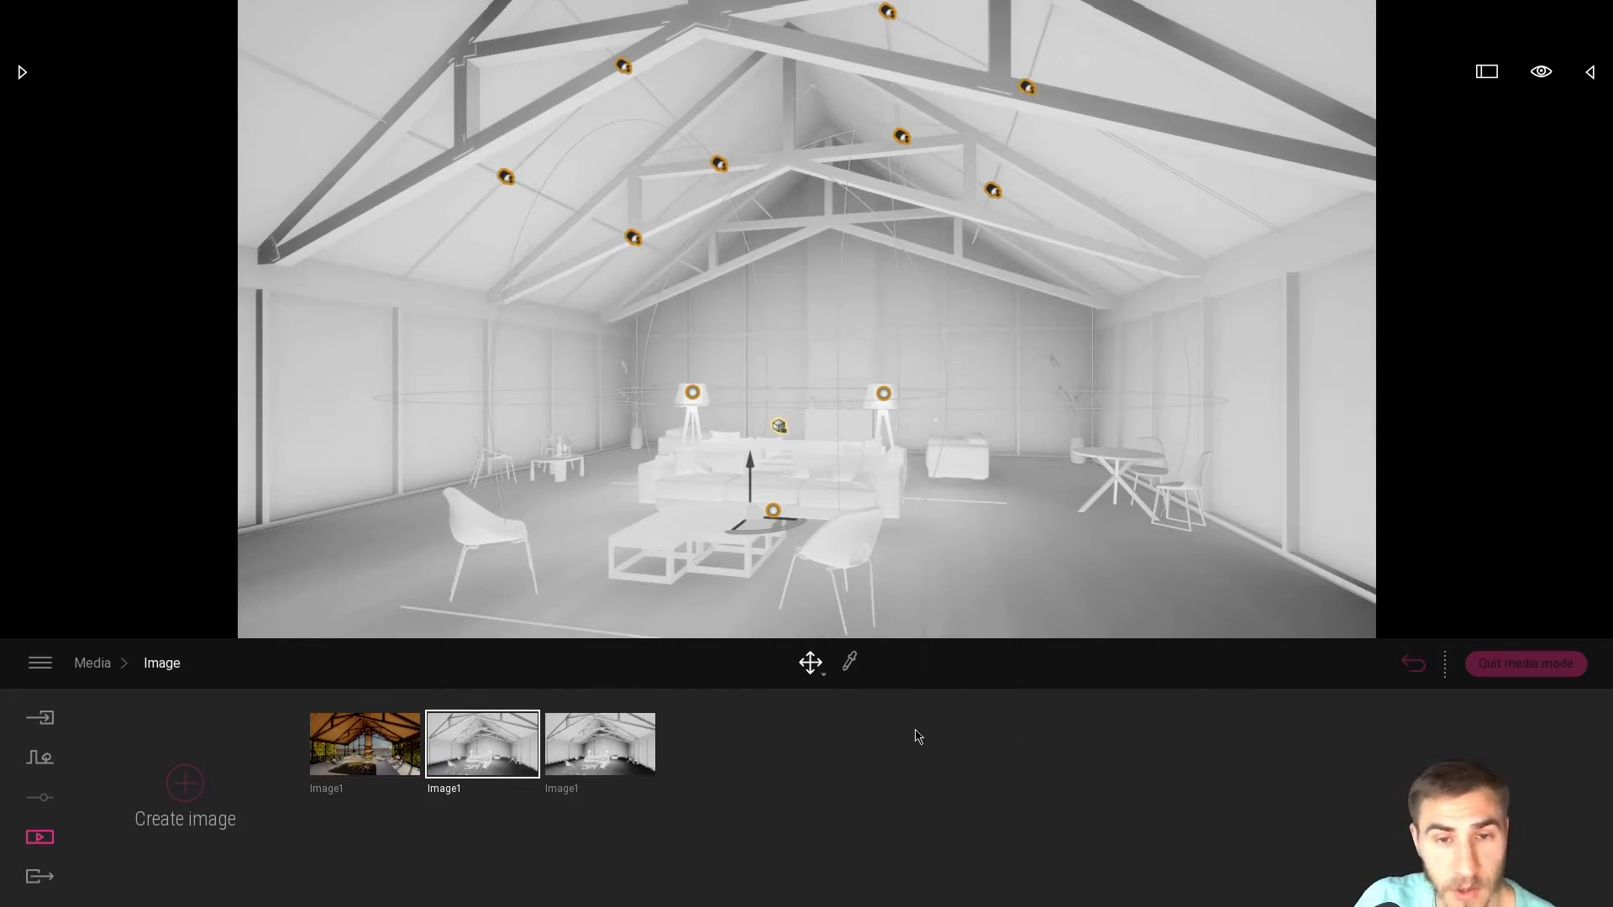
# Go to the image export and add both clay render images to the media selected for export
pyautogui.click(29, 872)
pyautogui.click(372, 798)
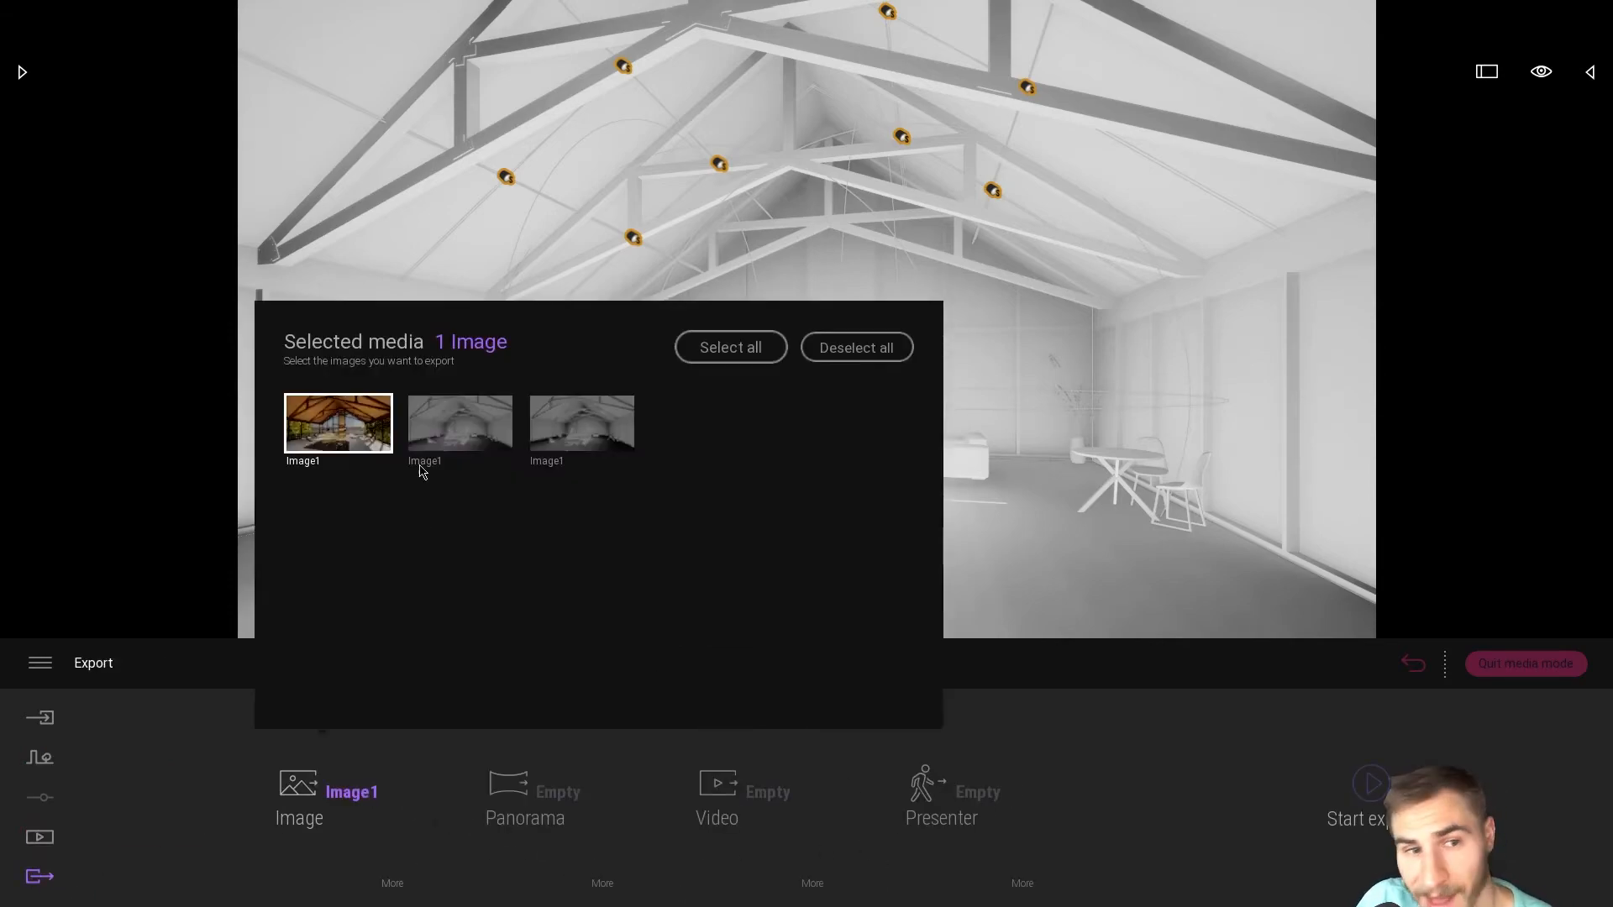
pyautogui.click(460, 425)
pyautogui.click(558, 434)
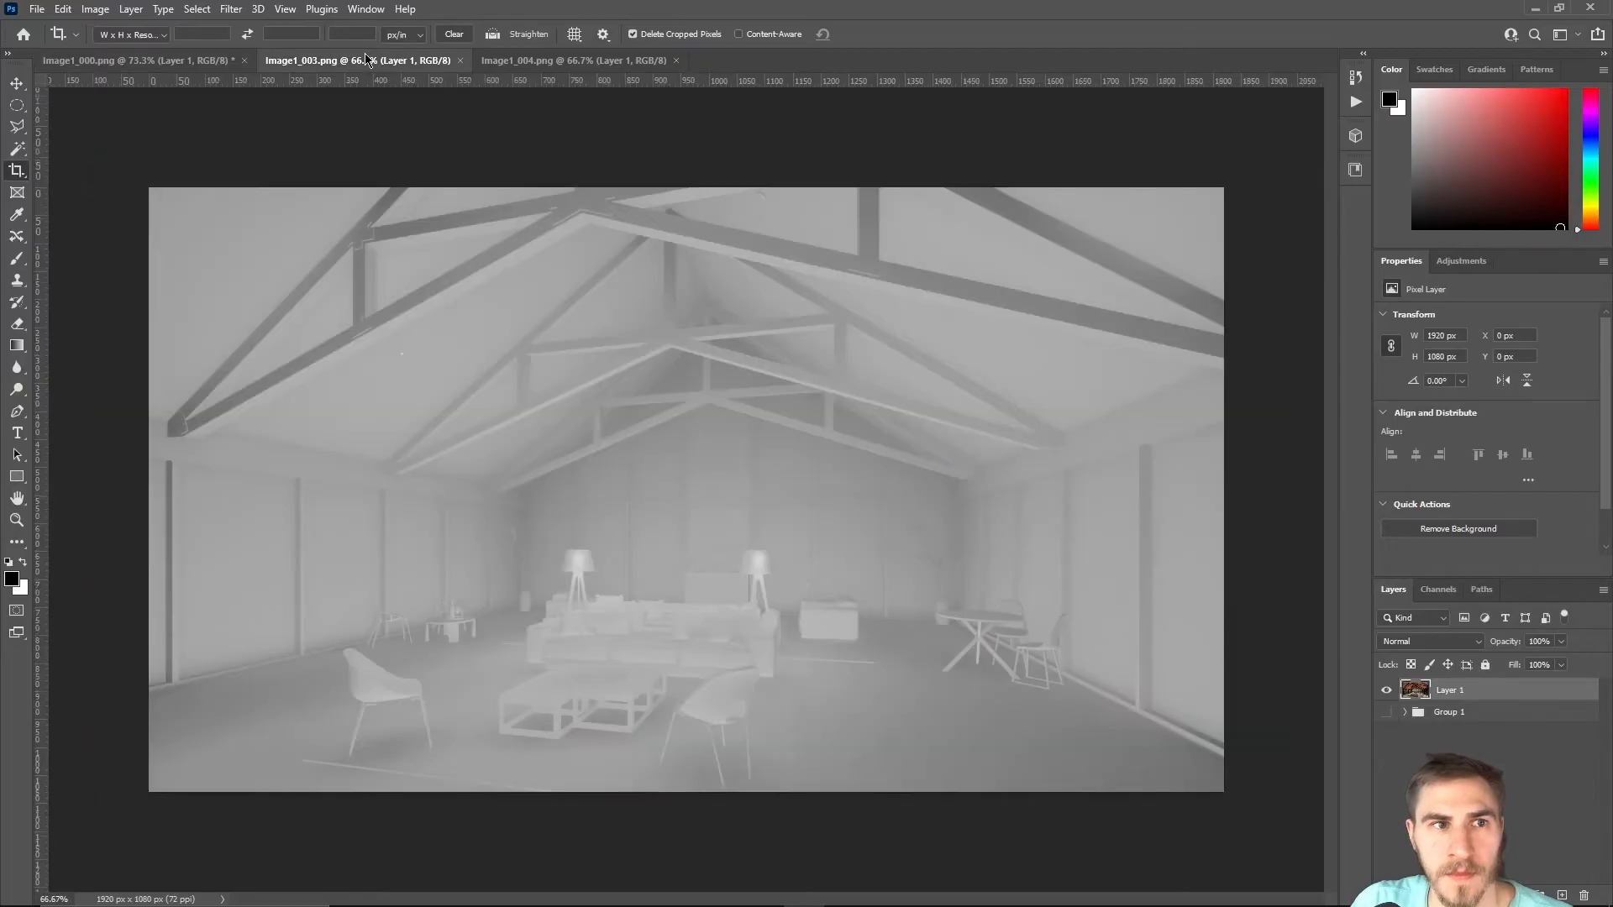
# In Photoshop, brighten Image1_004.png with a Curves adjustment layer, using points at input 161, output 250 and input 36, output 84
pyautogui.click(523, 58)
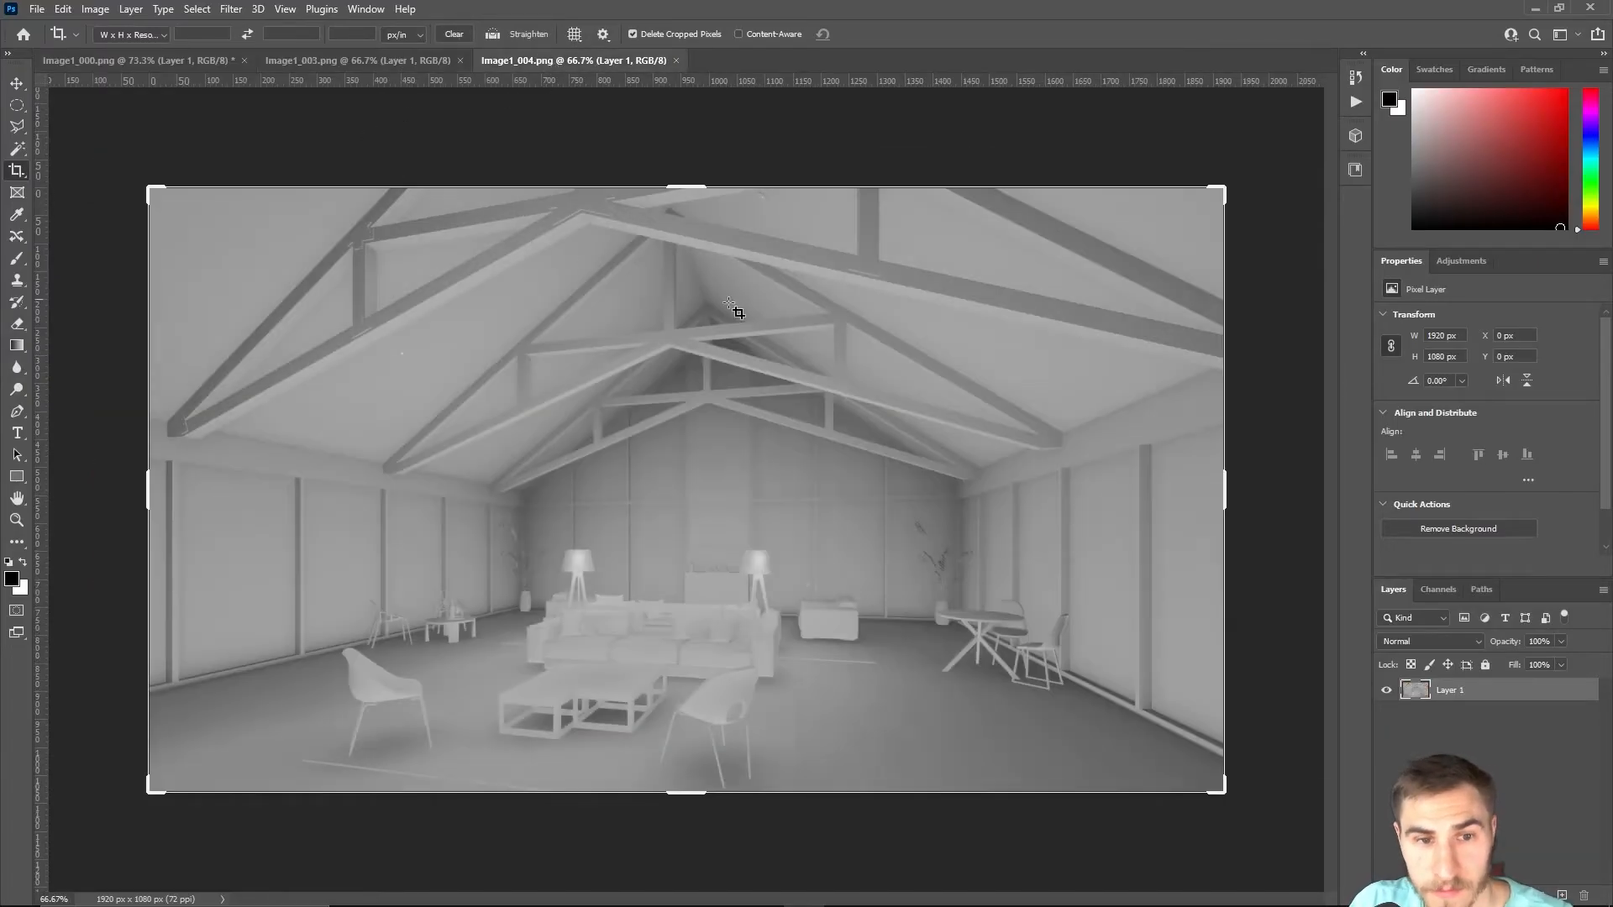
pyautogui.click(1478, 750)
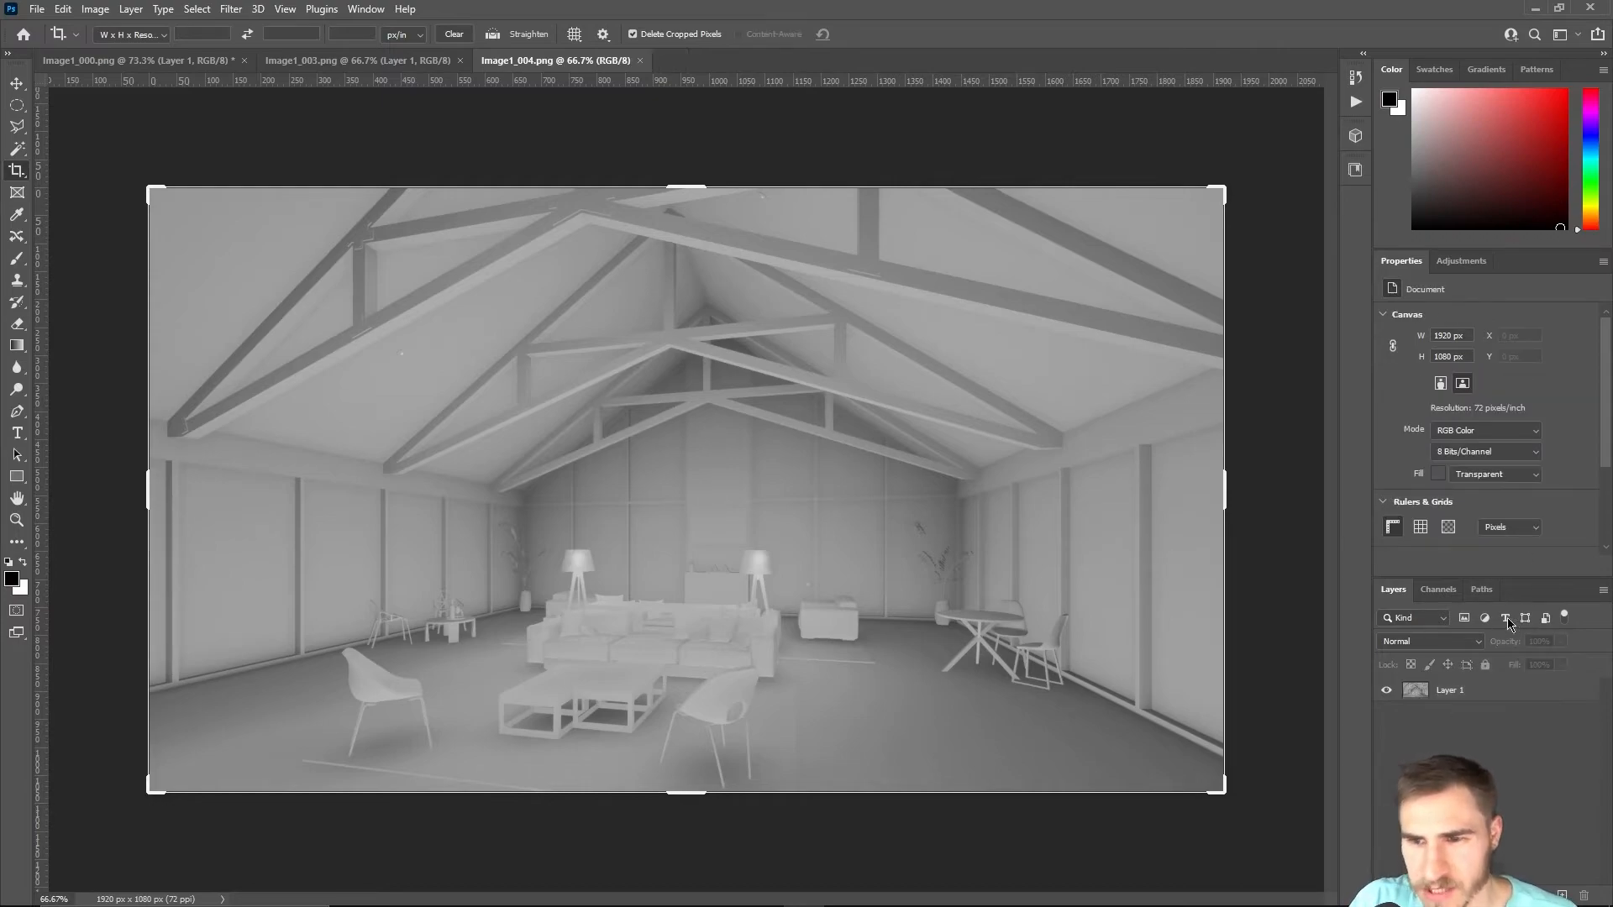
pyautogui.click(1462, 262)
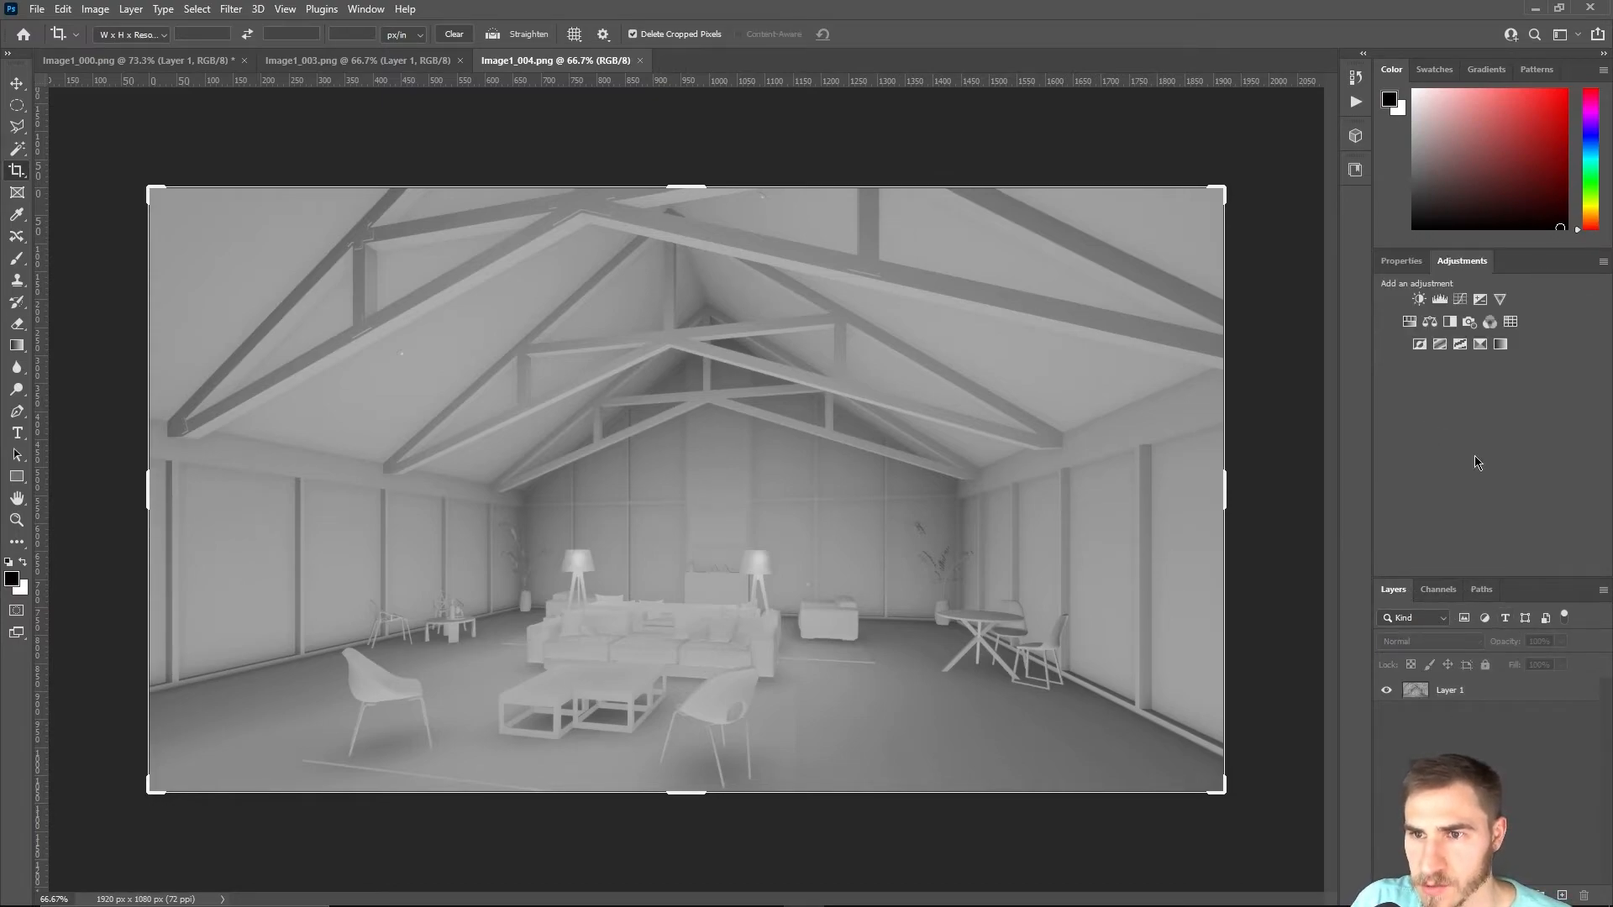
pyautogui.click(1459, 301)
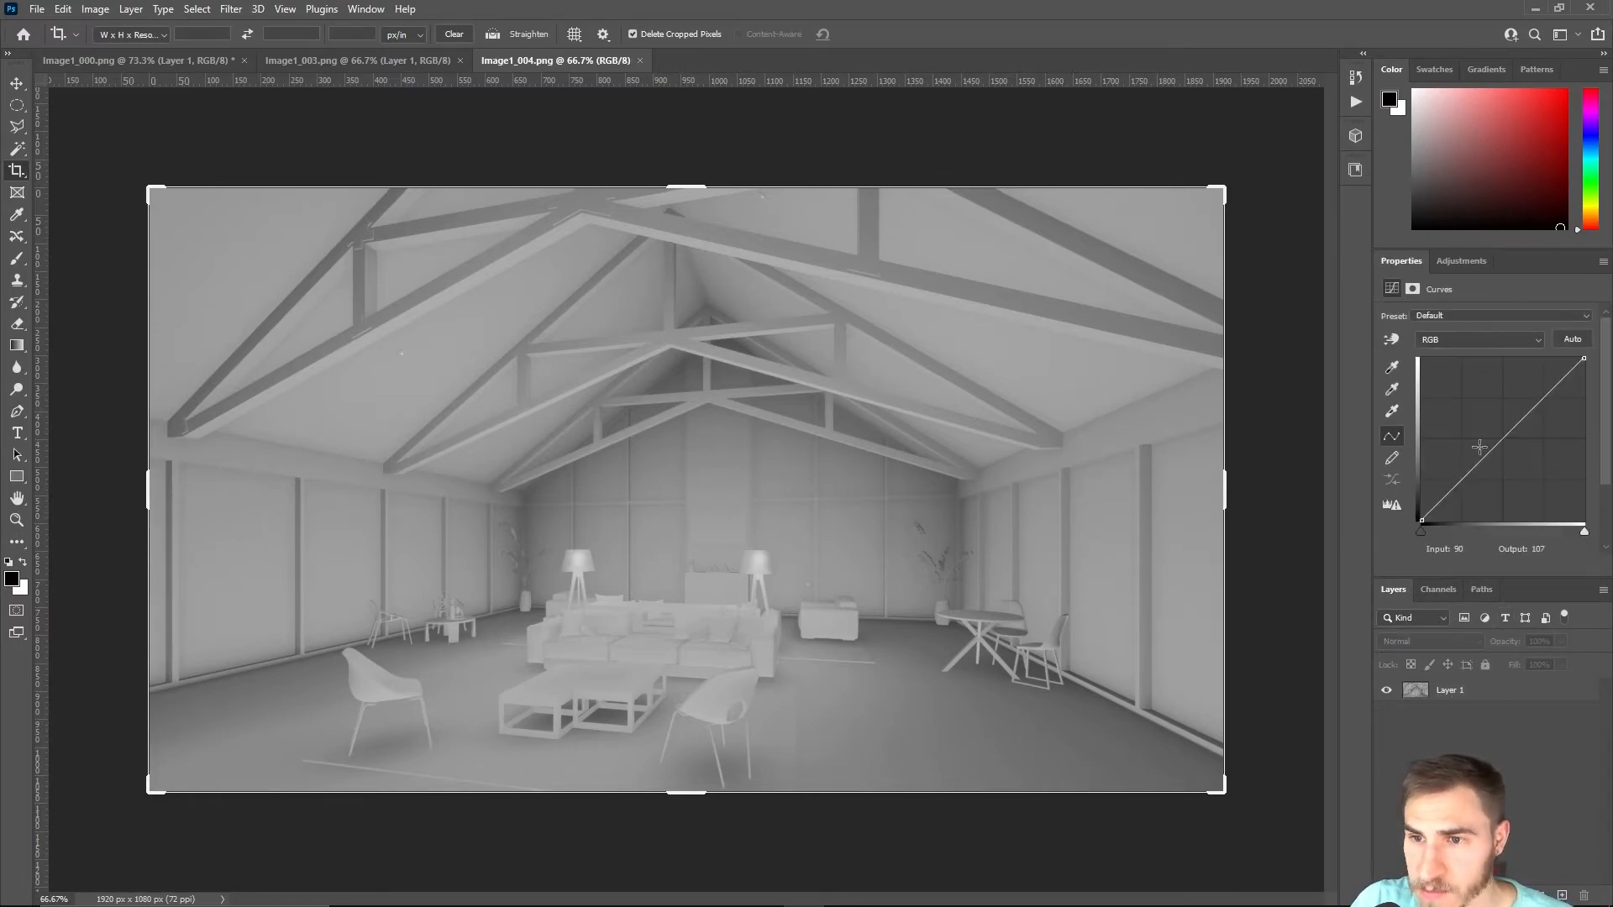
pyautogui.moveTo(1466, 477); pyautogui.dragTo(1524, 361)
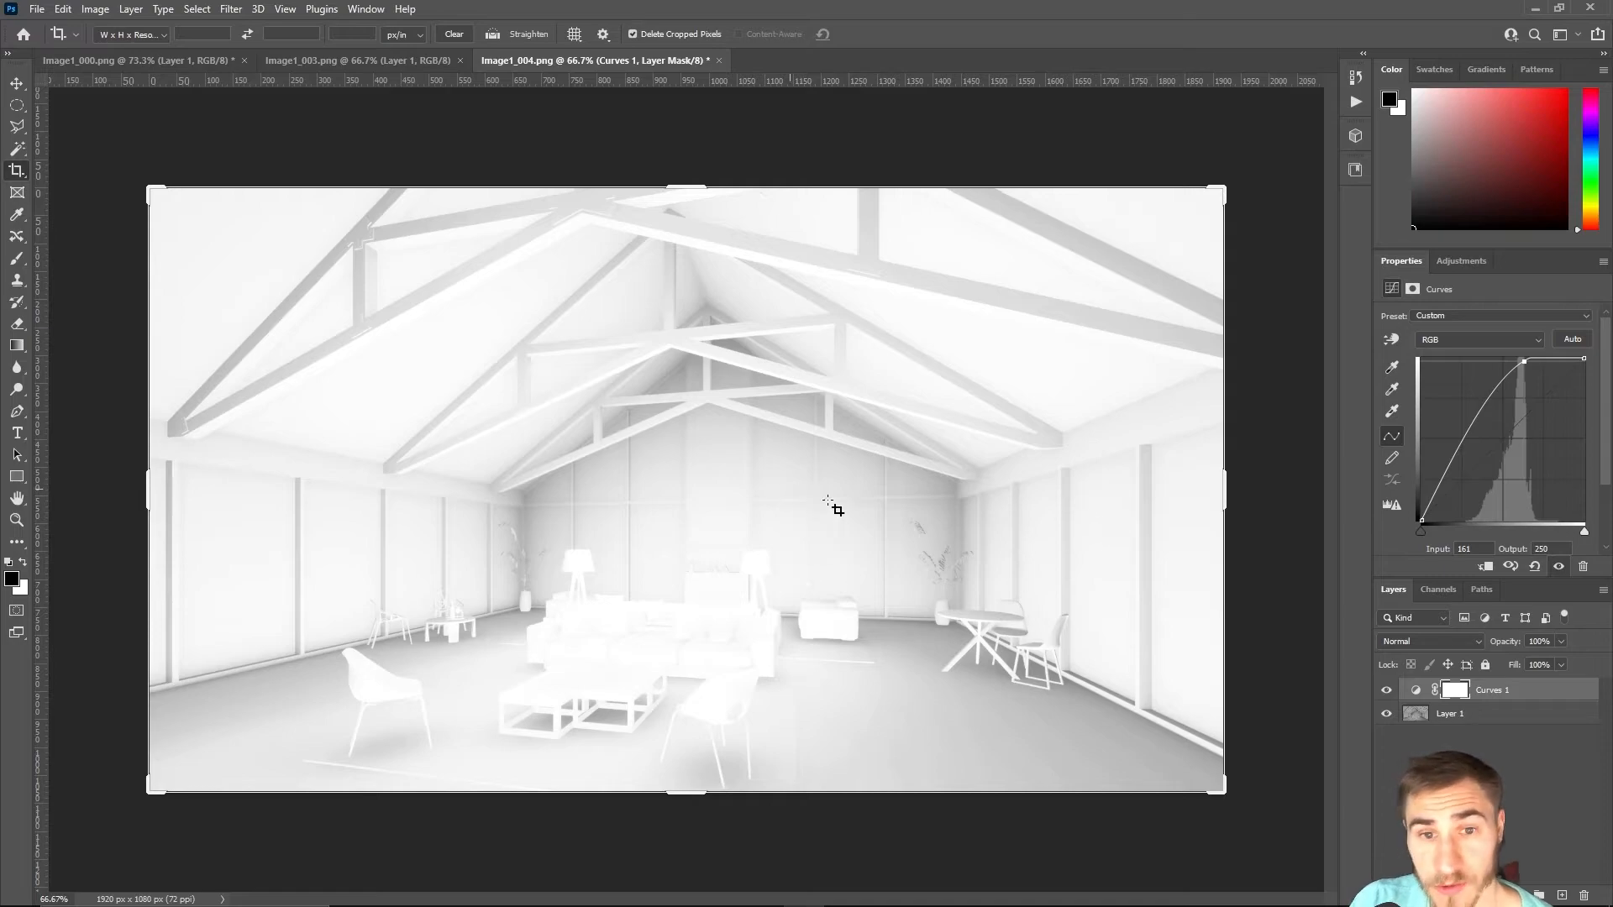
pyautogui.moveTo(1439, 483)
pyautogui.mouseDown()
pyautogui.moveTo(1439, 438)
pyautogui.moveTo(1445, 466)
pyautogui.mouseUp()
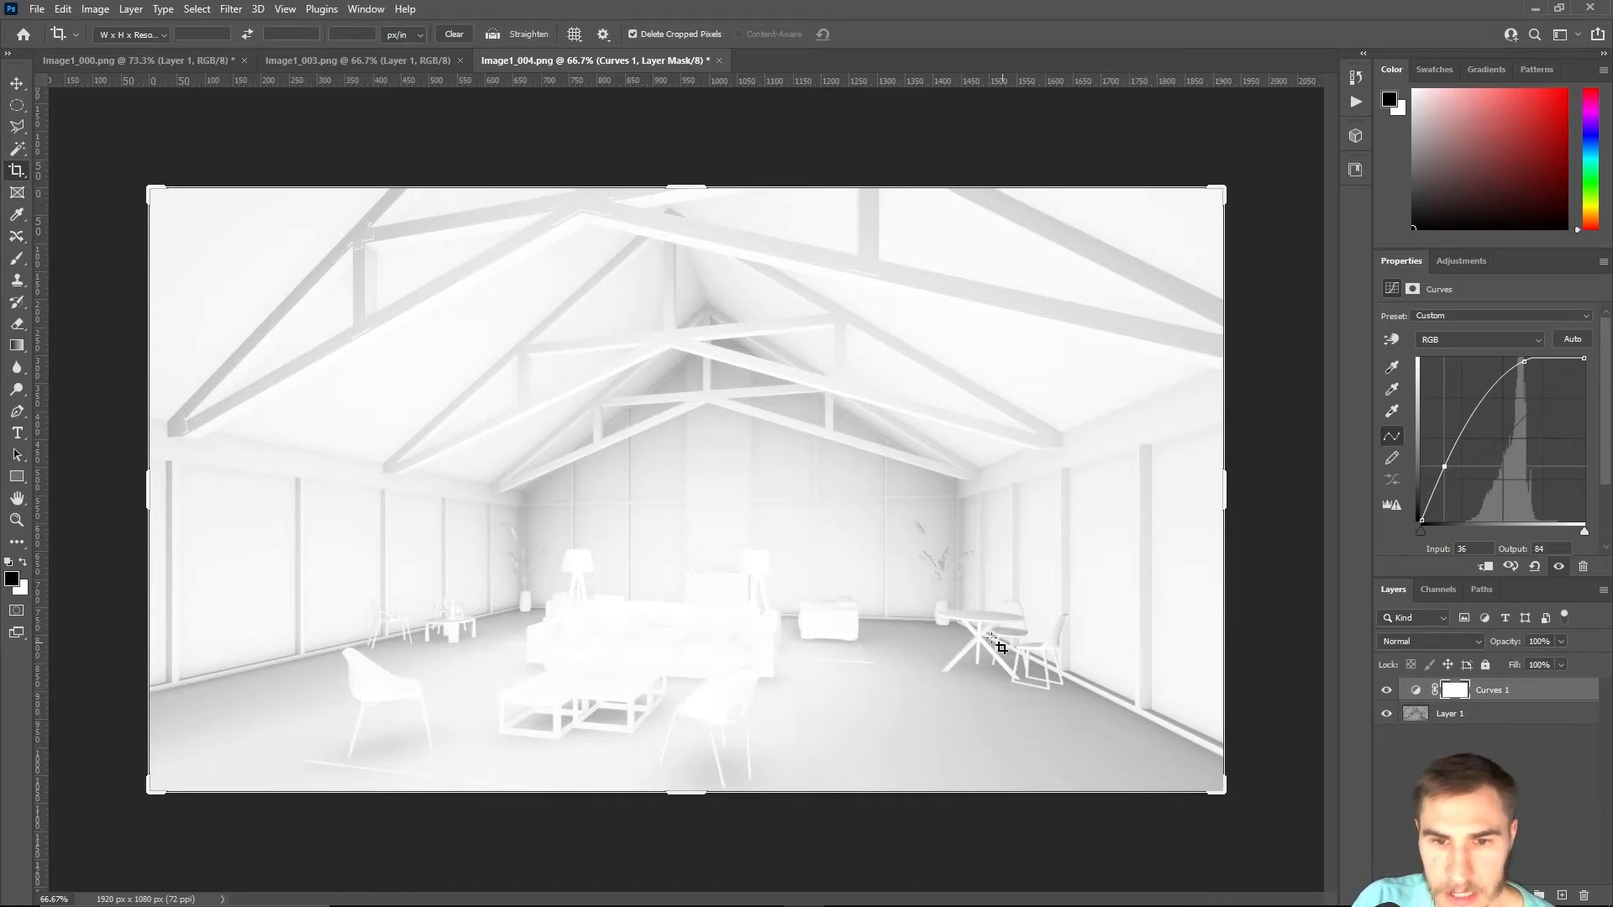
pyautogui.click(1512, 801)
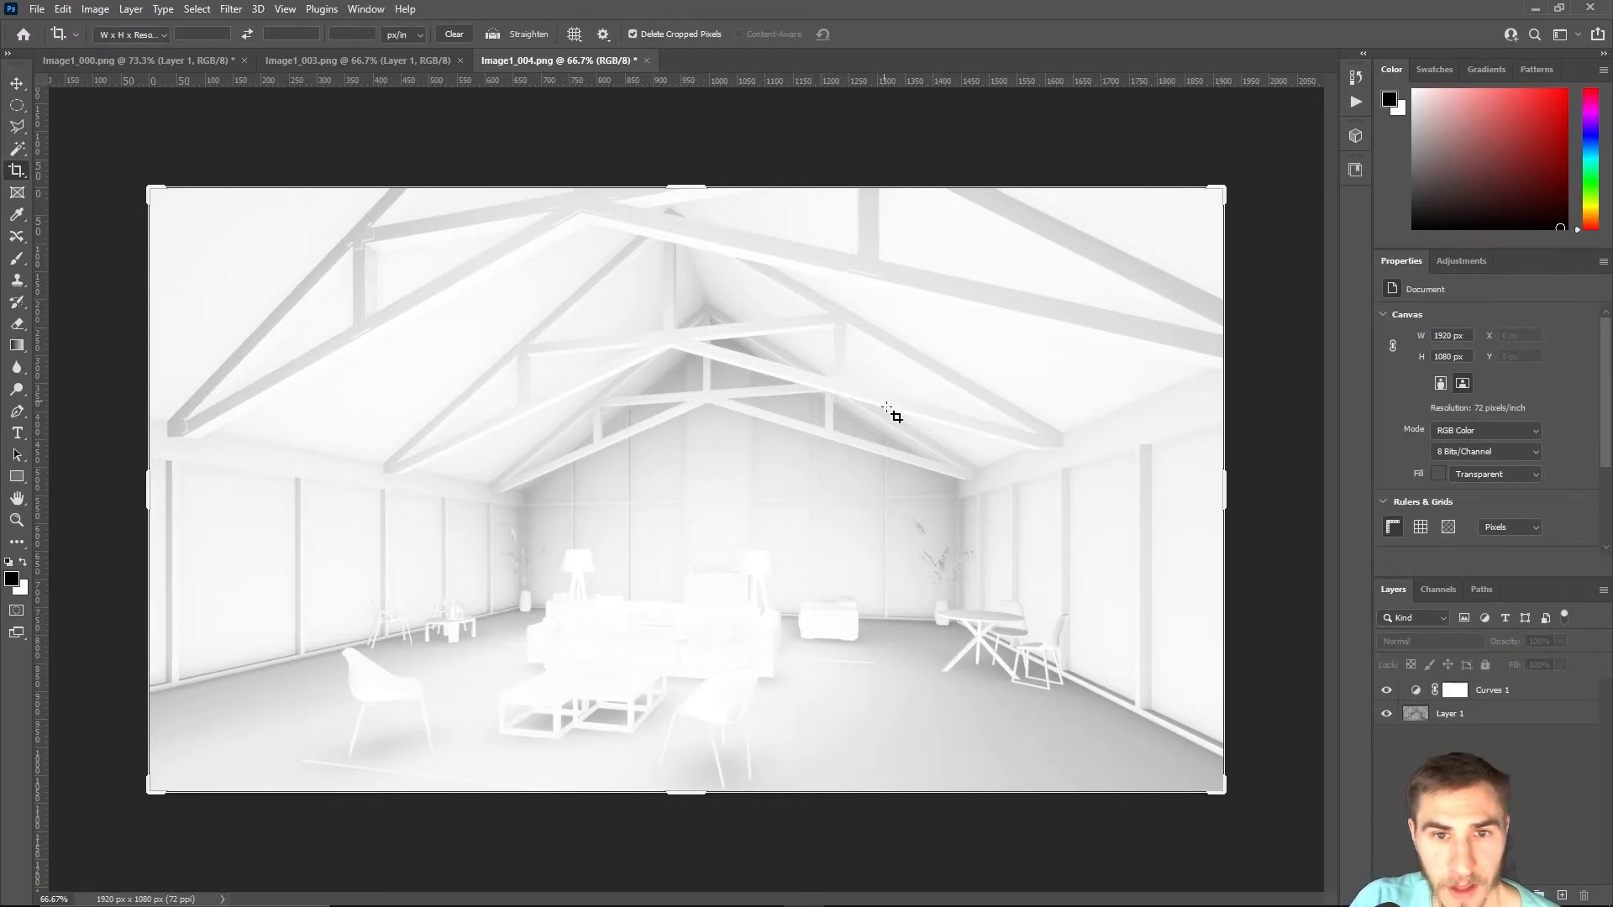
# Add a Curves adjustment layer to Image1_003.png and raise the highlights to whiten the clay render
pyautogui.click(406, 60)
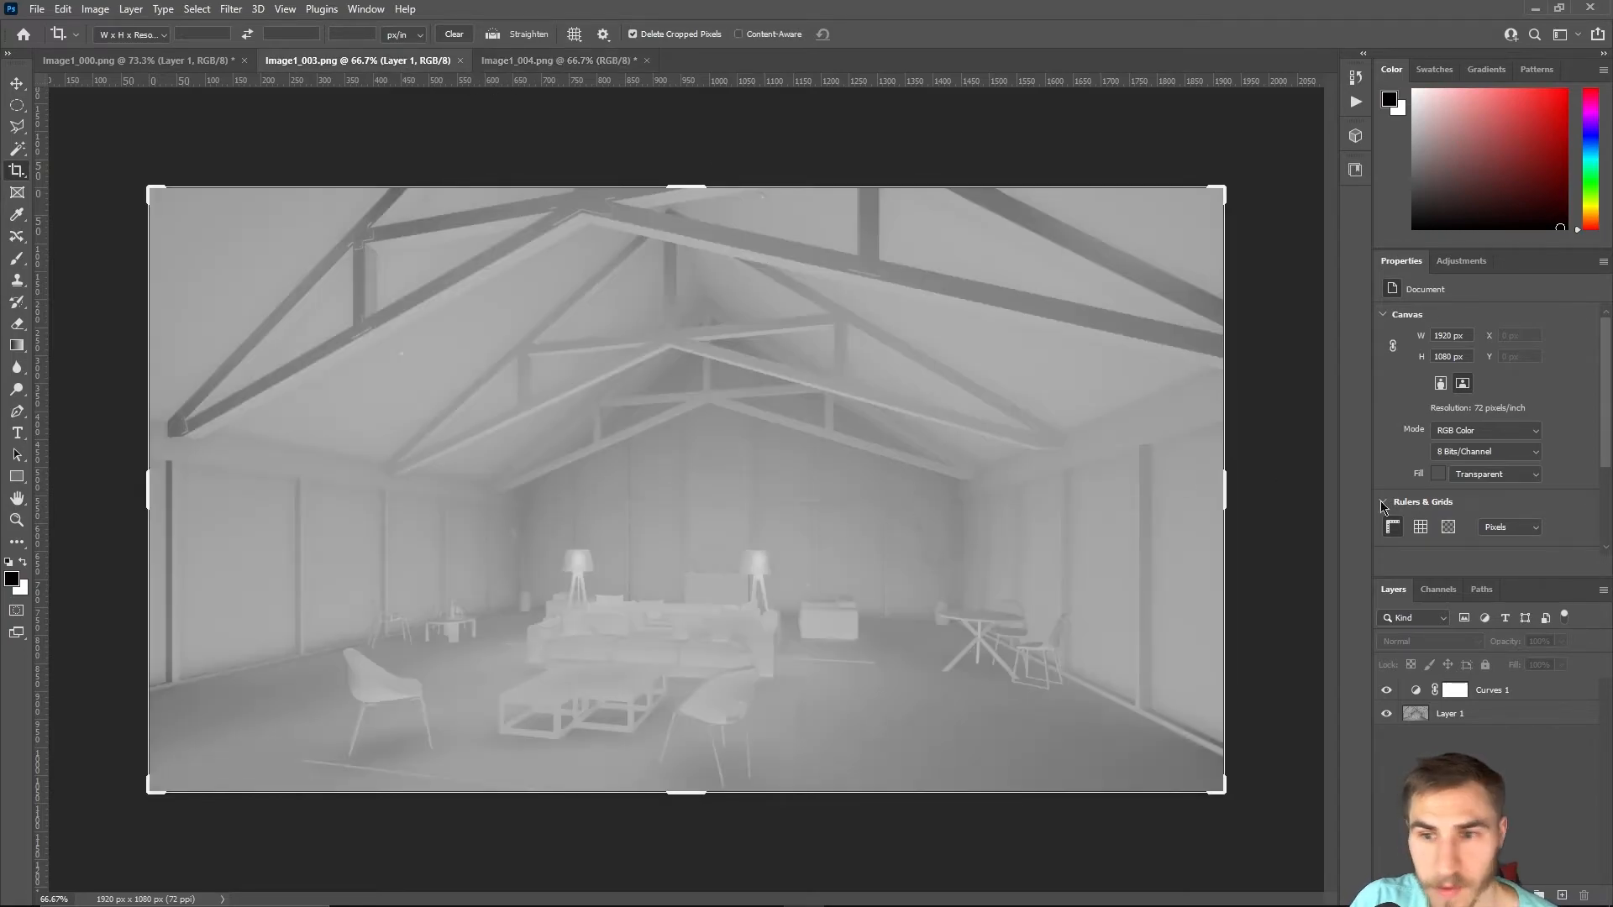
pyautogui.click(1478, 262)
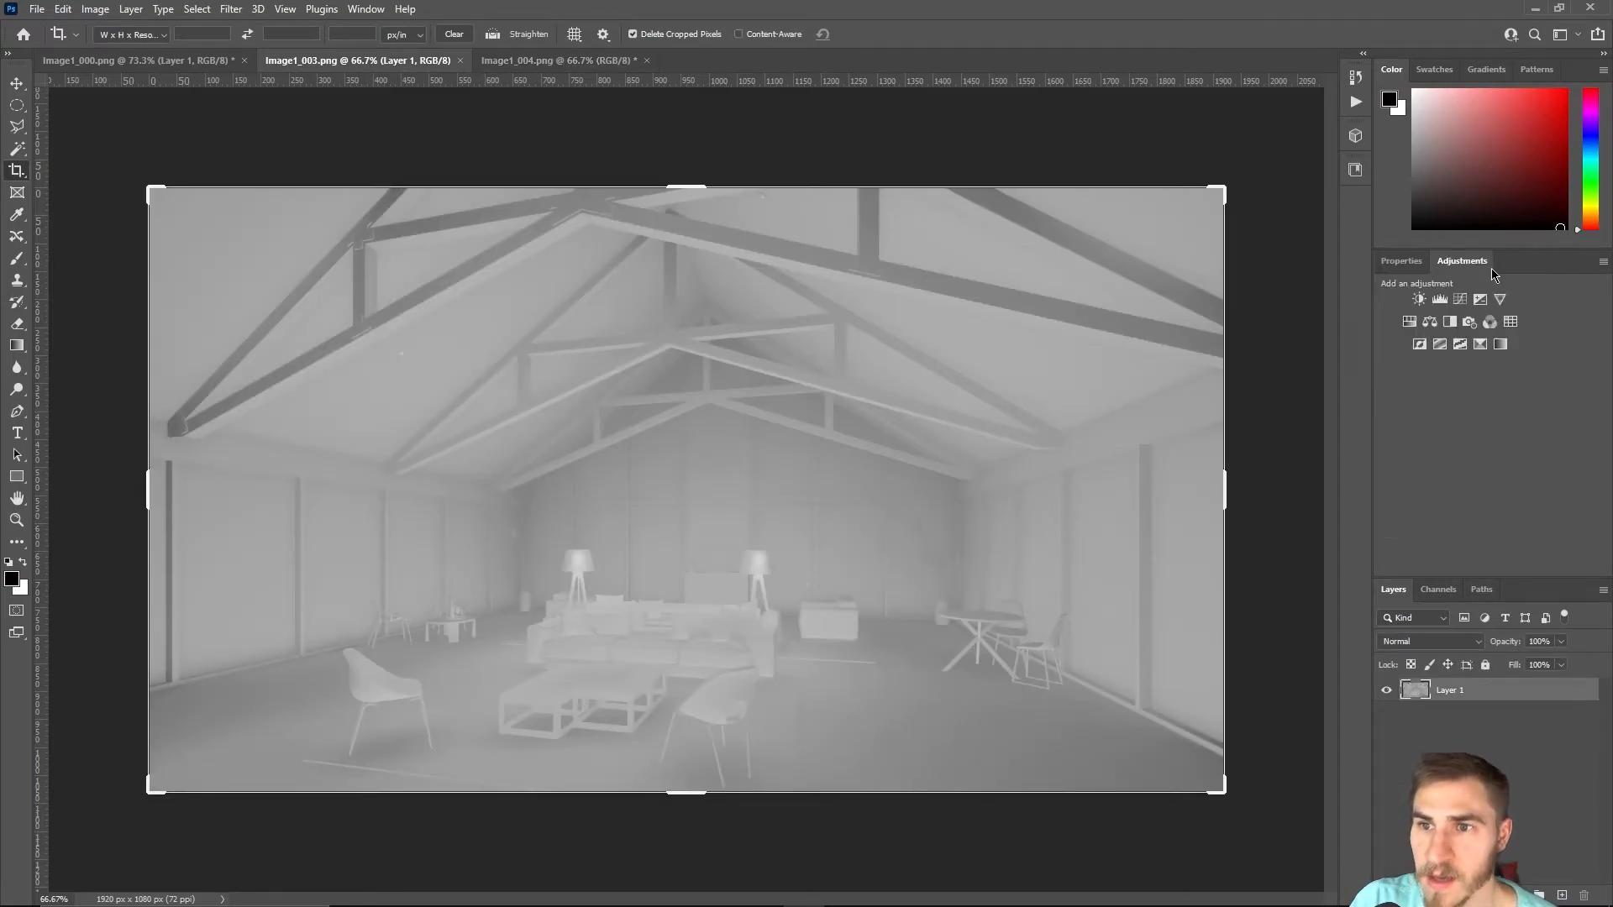
pyautogui.click(1458, 300)
pyautogui.moveTo(1540, 401); pyautogui.dragTo(1535, 364)
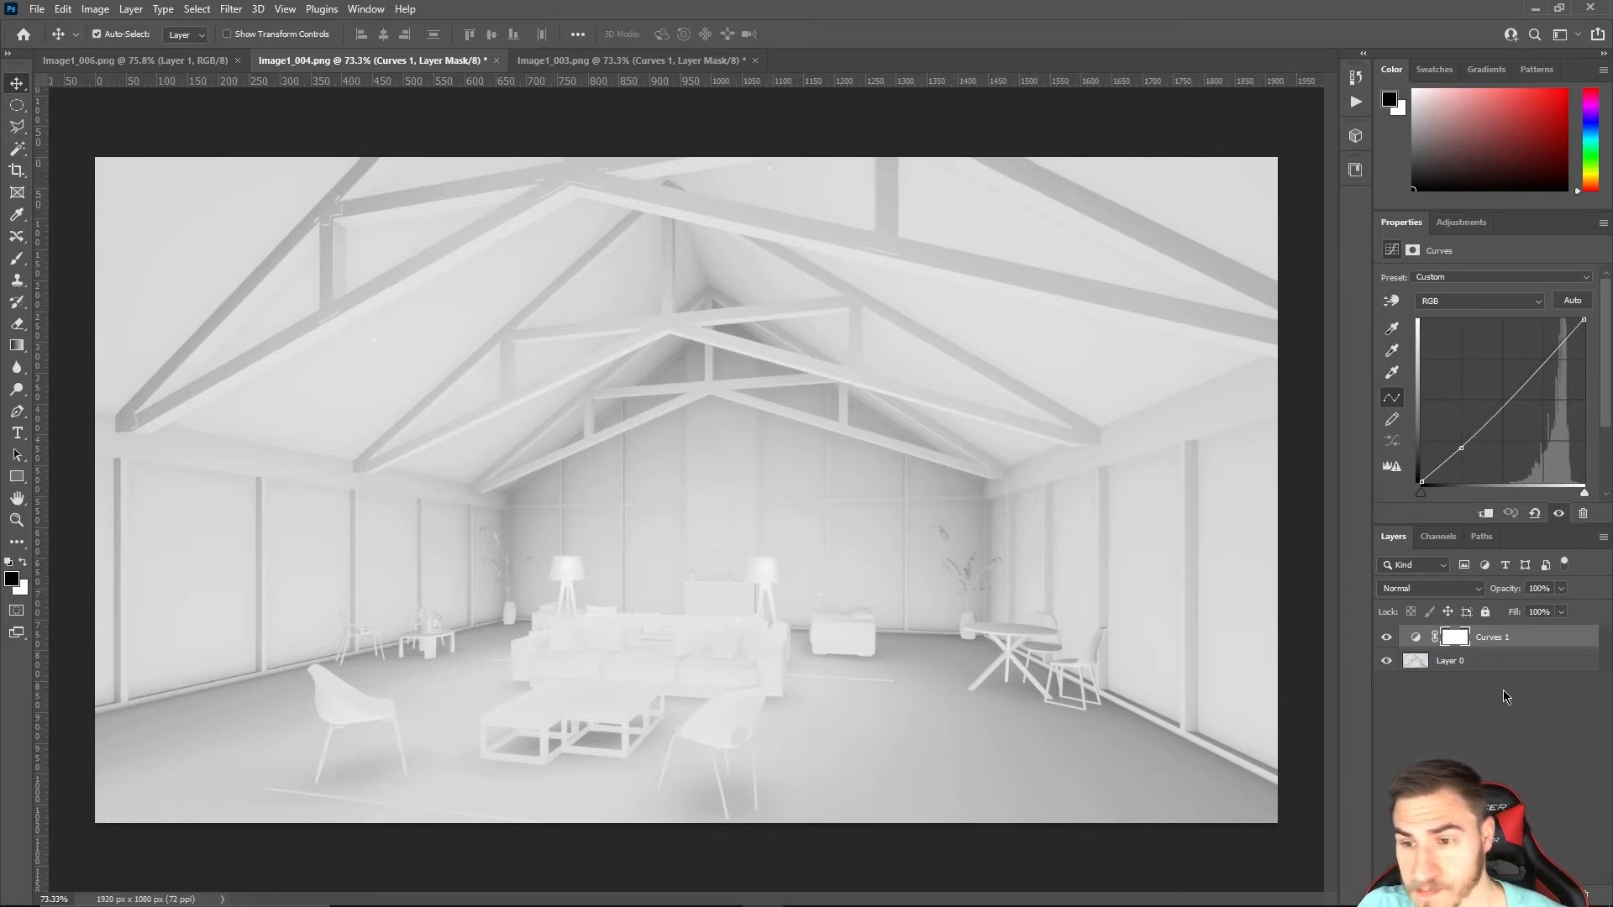
# In Image1_004.png, duplicate Curves 1 and Layer 0 into a backup group, hidden beneath the originals, and reselect Curves 1
pyautogui.keyDown('shift'); pyautogui.click(1500, 662); pyautogui.keyUp('shift')
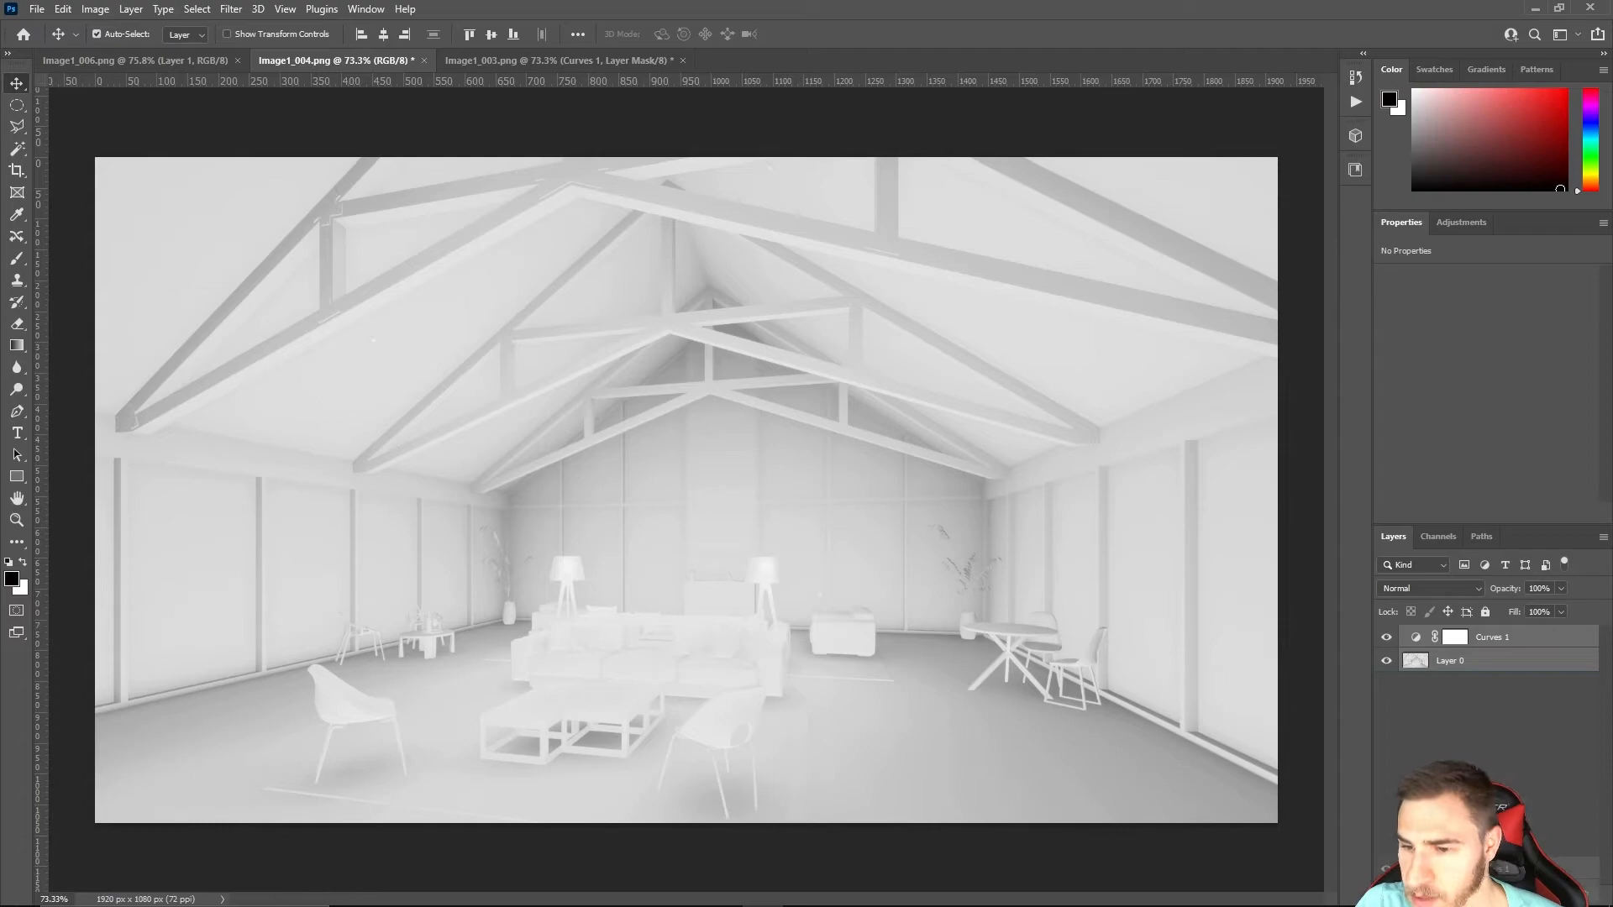
pyautogui.hotkey('ctrl', 'j')
pyautogui.hotkey('ctrl', 'g')
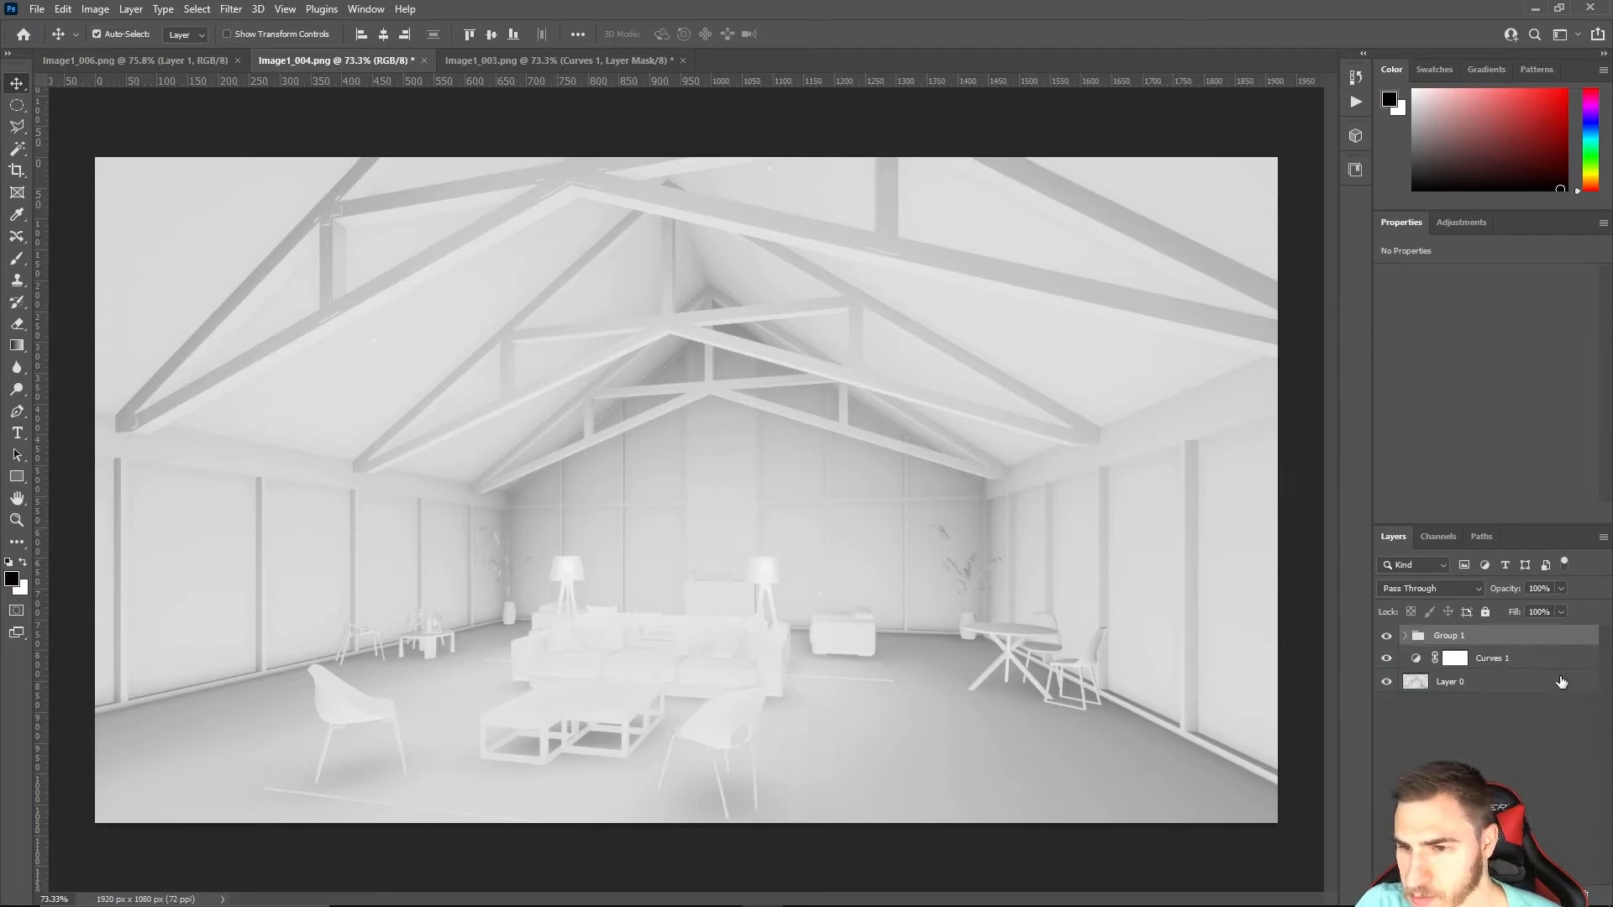
pyautogui.click(1387, 683)
pyautogui.click(1496, 639)
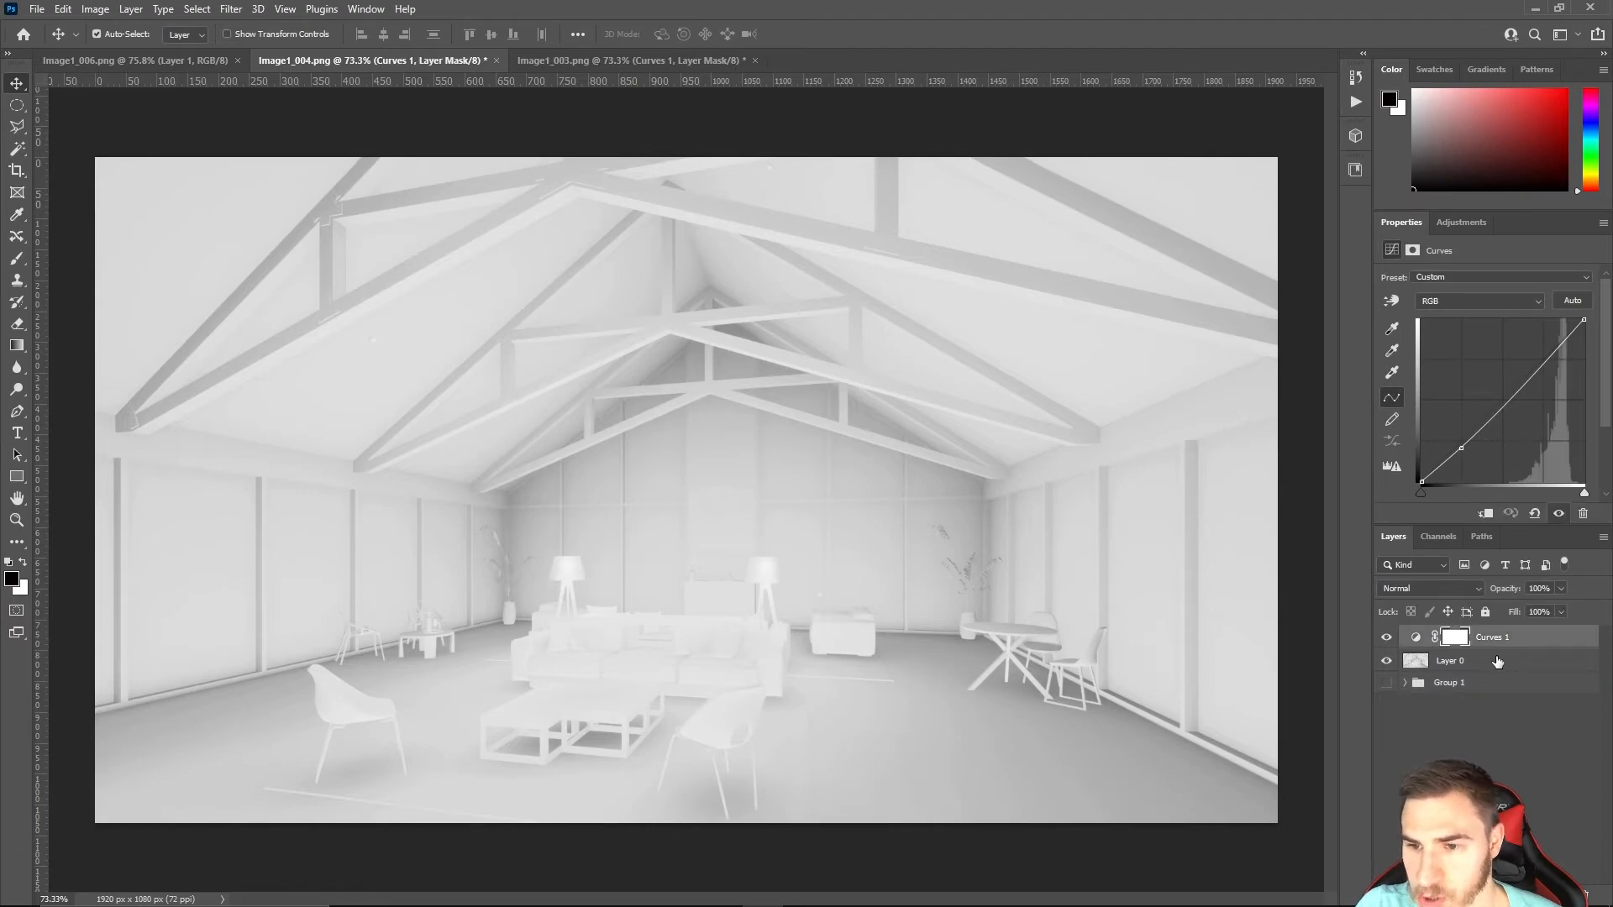
# Merge the Curves 1 adjustment and Layer 0 of Image1_004.png into a single layer, leaving the backup group separate
pyautogui.click(1502, 661)
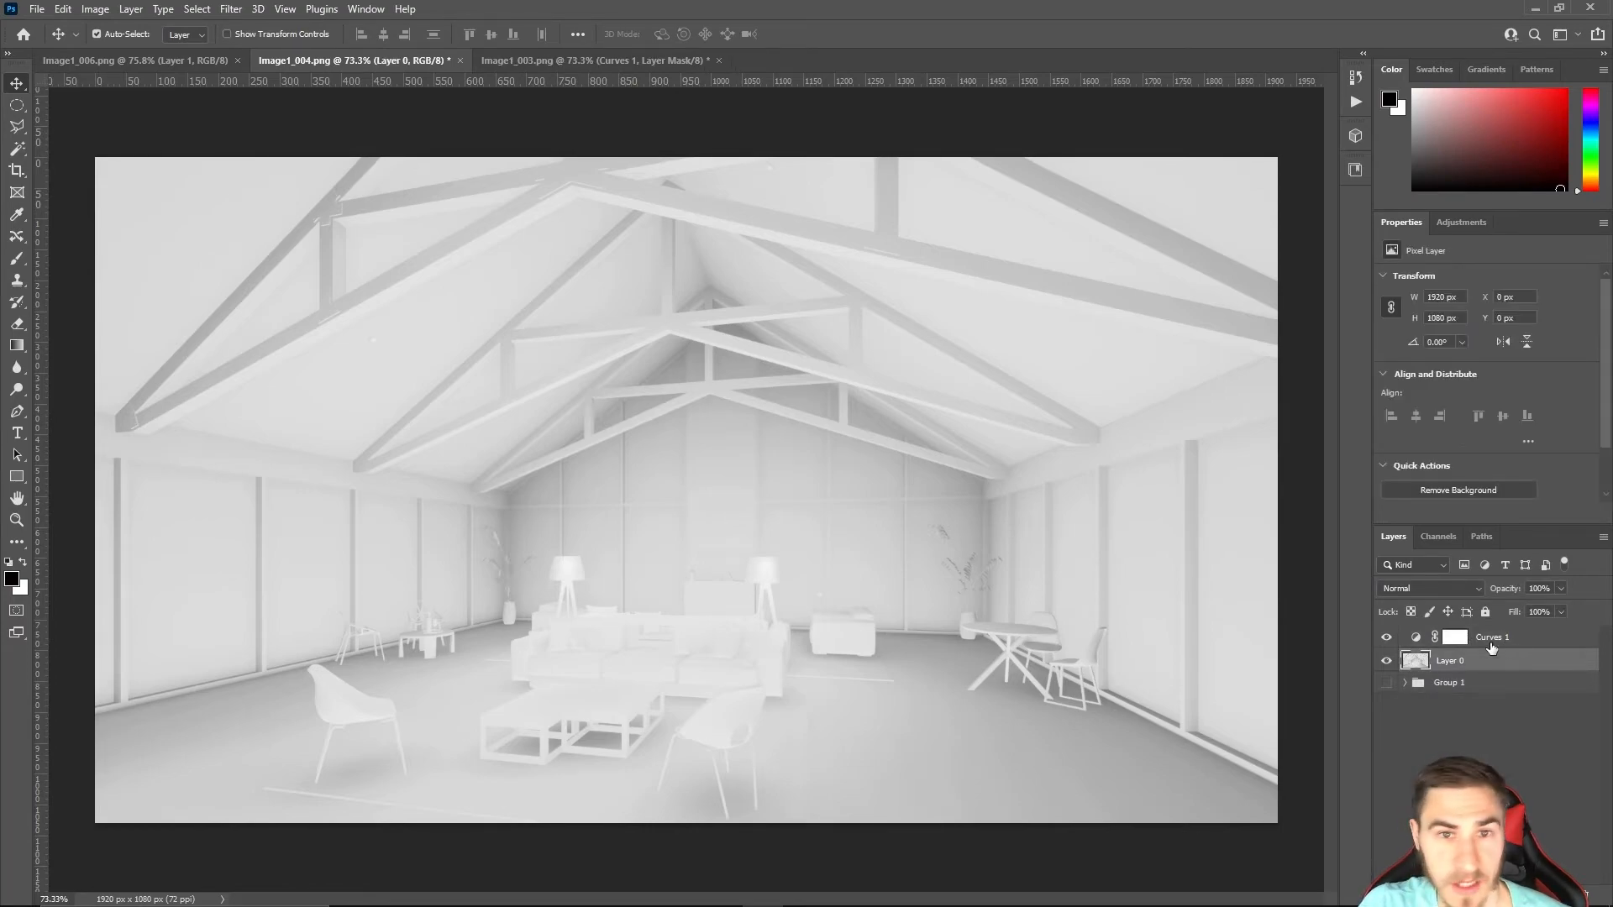
pyautogui.keyDown('shift'); pyautogui.click(1507, 640); pyautogui.keyUp('shift')
pyautogui.rightClick(1504, 640)
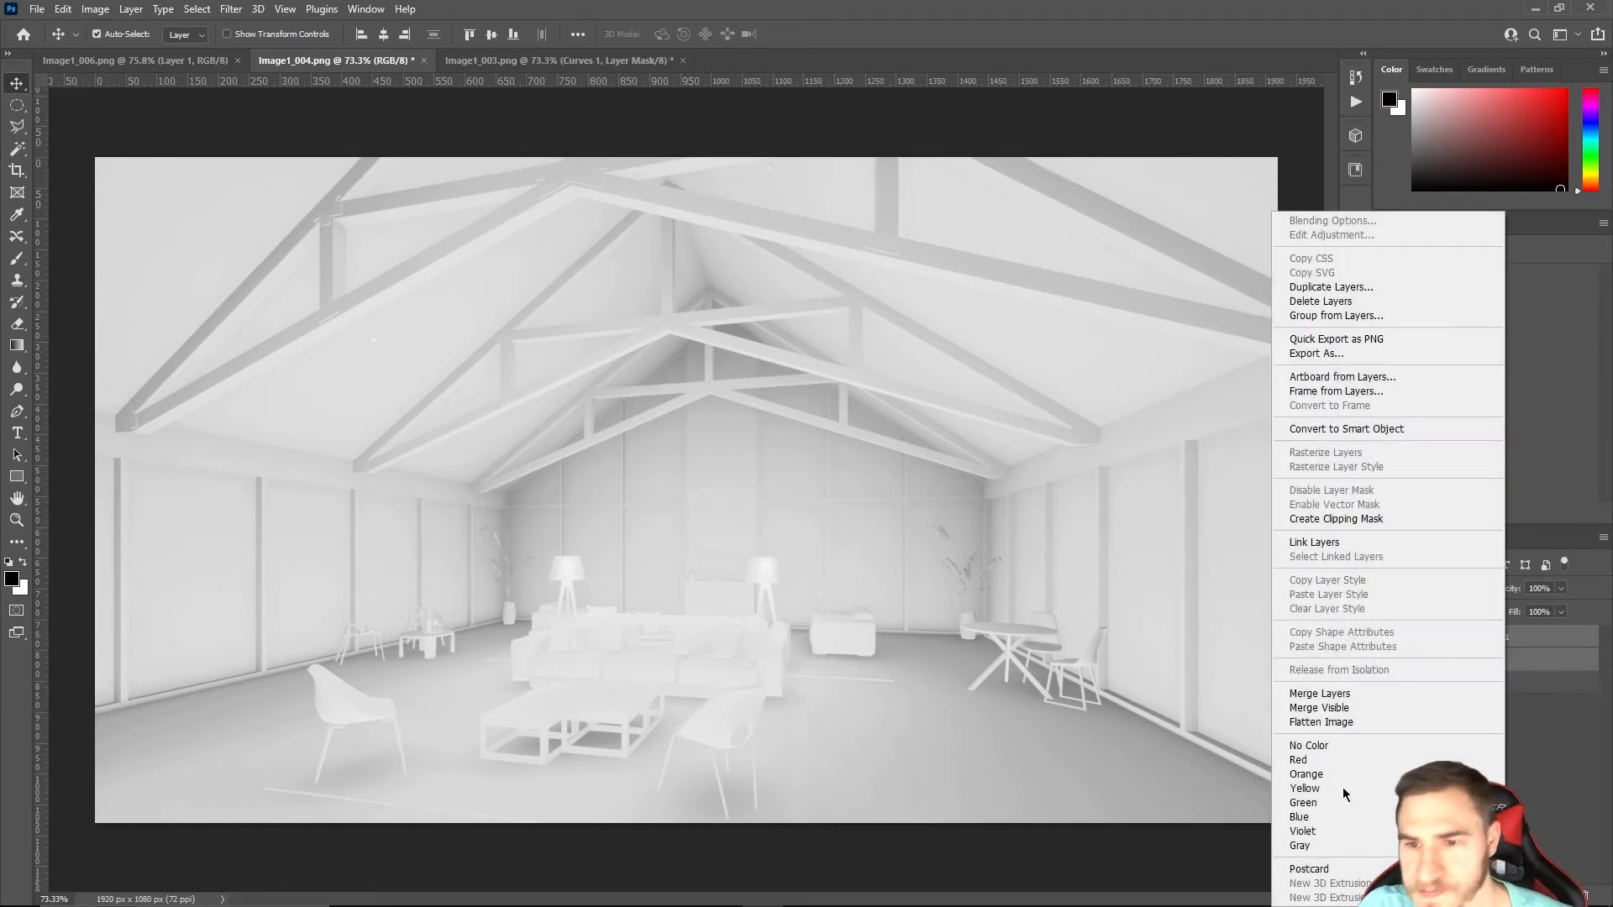
pyautogui.click(1353, 700)
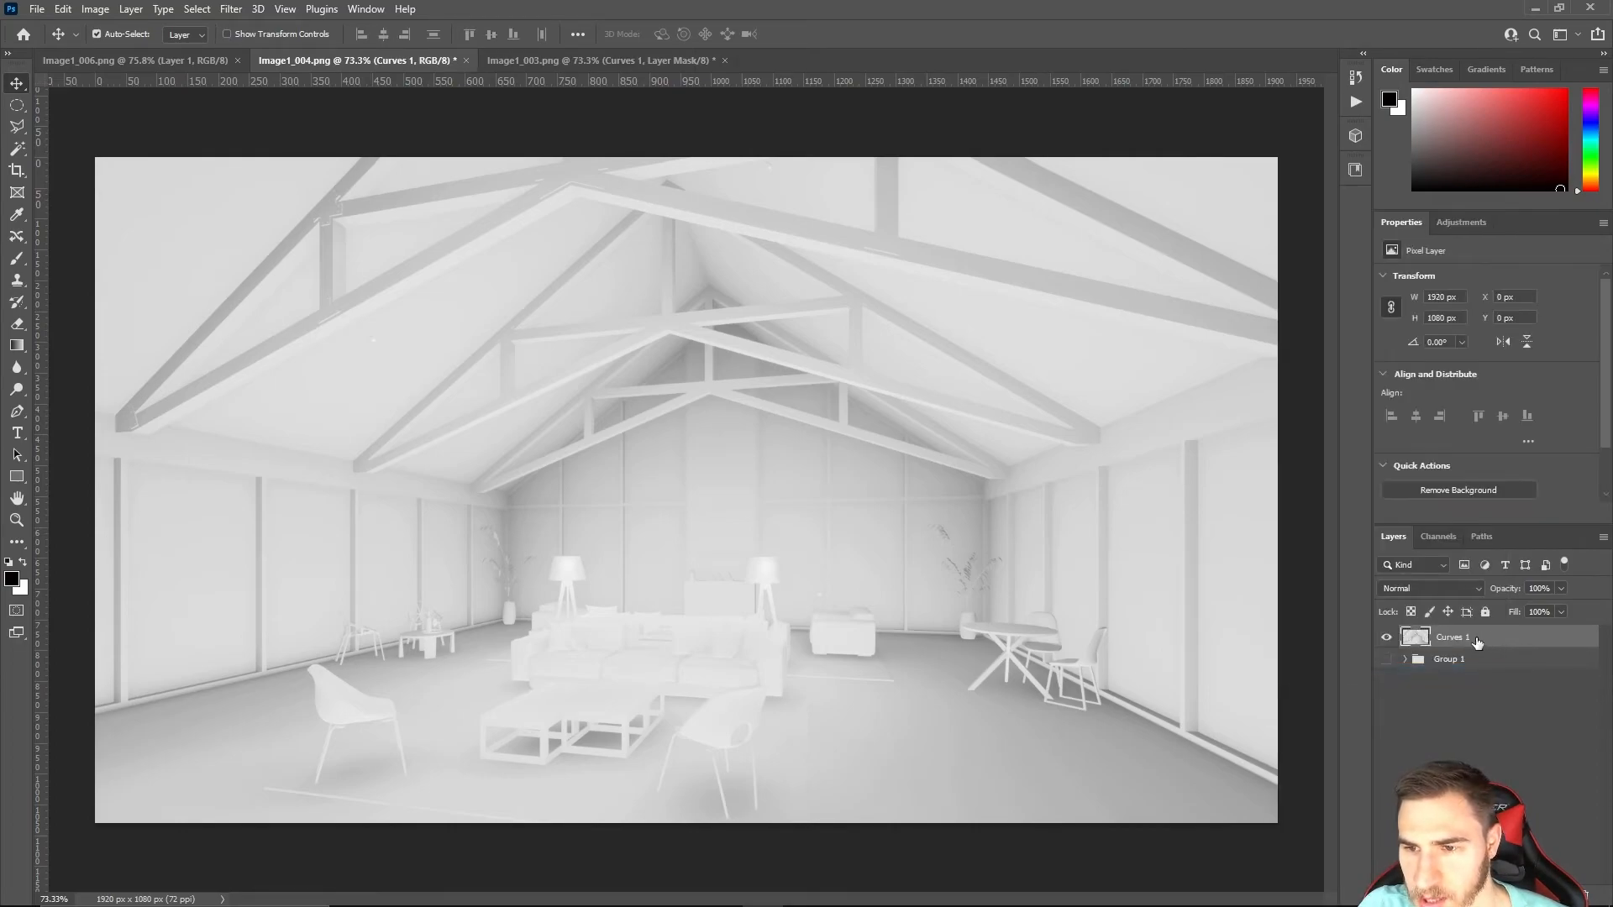
# Duplicate the merged Curves 1 layer of Image1_004.png into the document Image1_006.png
pyautogui.rightClick(1476, 645)
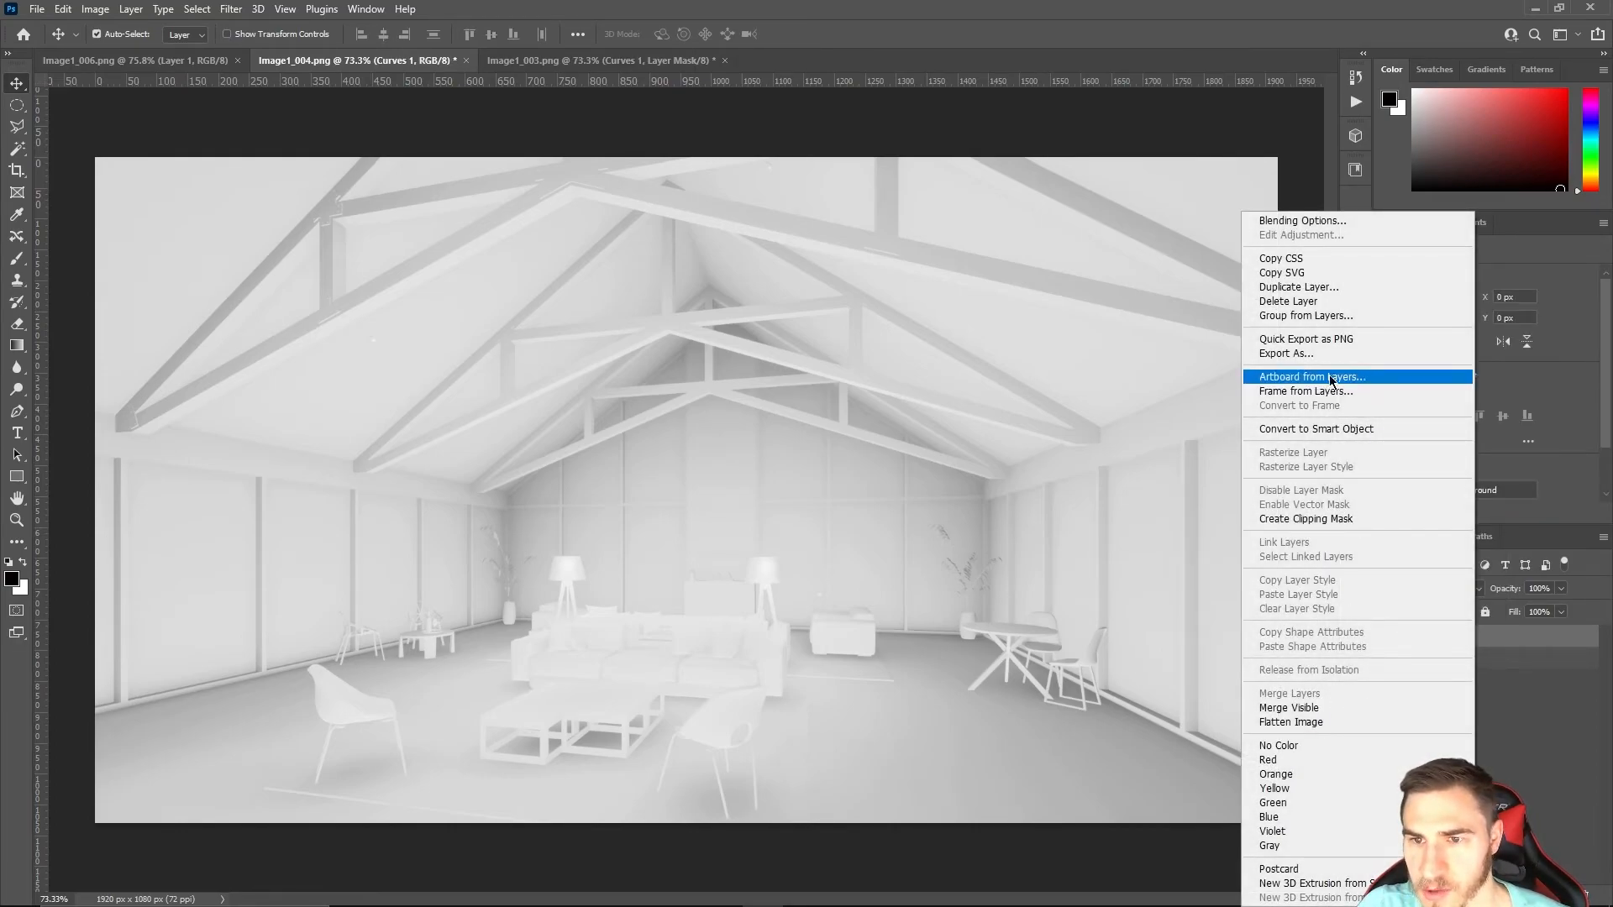
pyautogui.click(1299, 287)
pyautogui.click(1418, 421)
pyautogui.click(1363, 437)
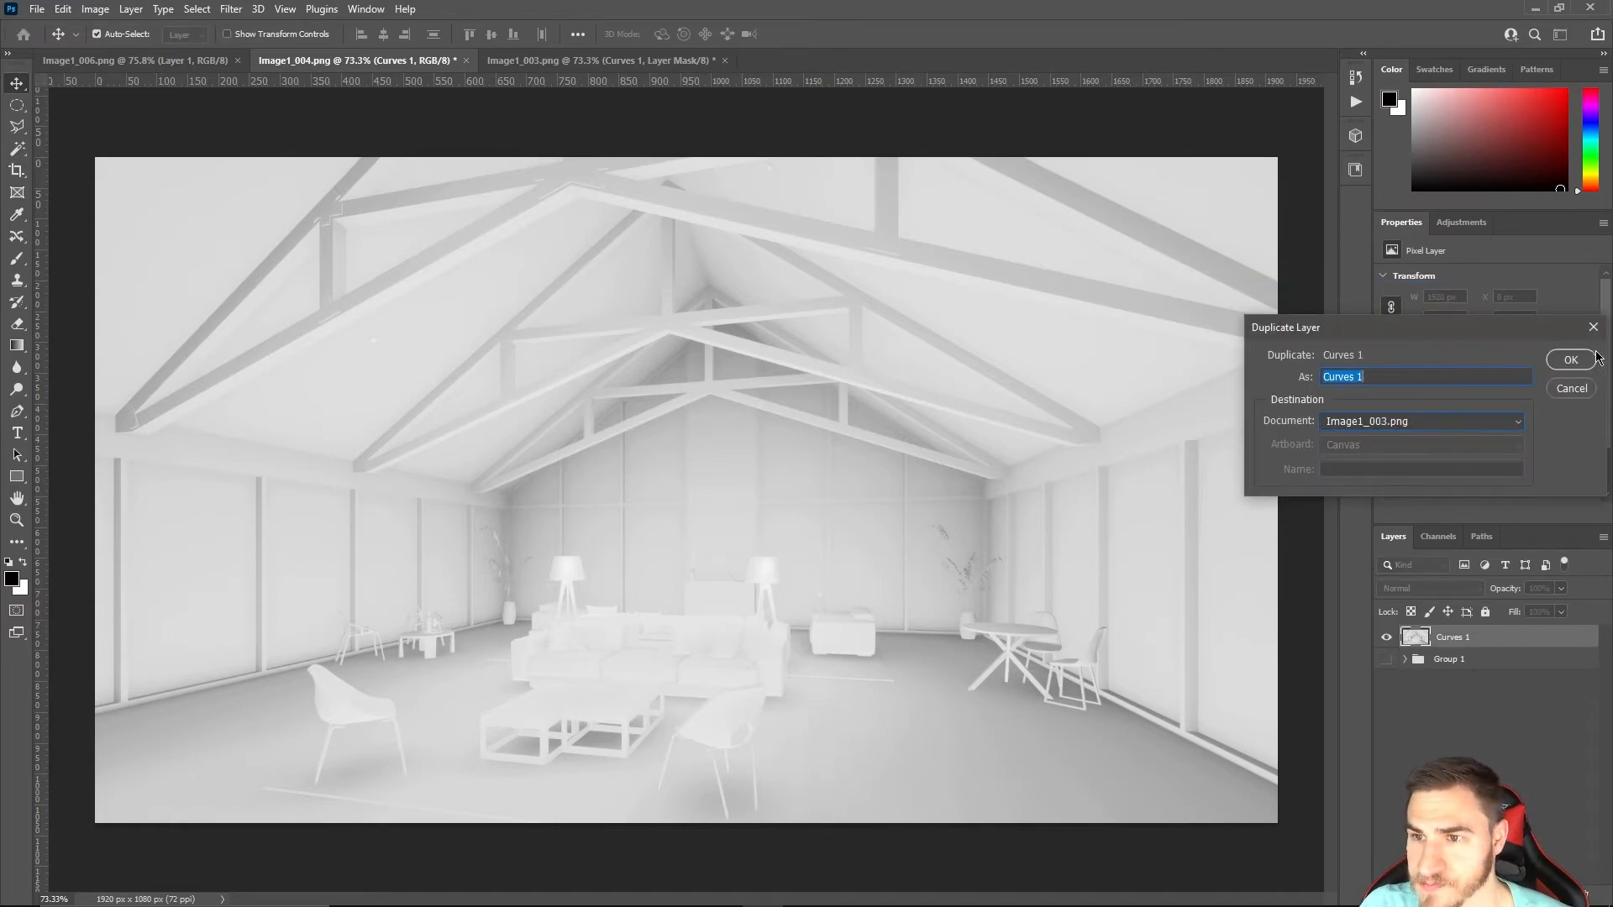
pyautogui.press('Return')
# In Image1_003.png, duplicate Curves 1 and Layer 0 into a backup group, placed beneath the originals and hidden
pyautogui.keyDown('shift'); pyautogui.click(1509, 663); pyautogui.keyUp('shift')
pyautogui.moveTo(1520, 647); pyautogui.dragTo(1568, 893)
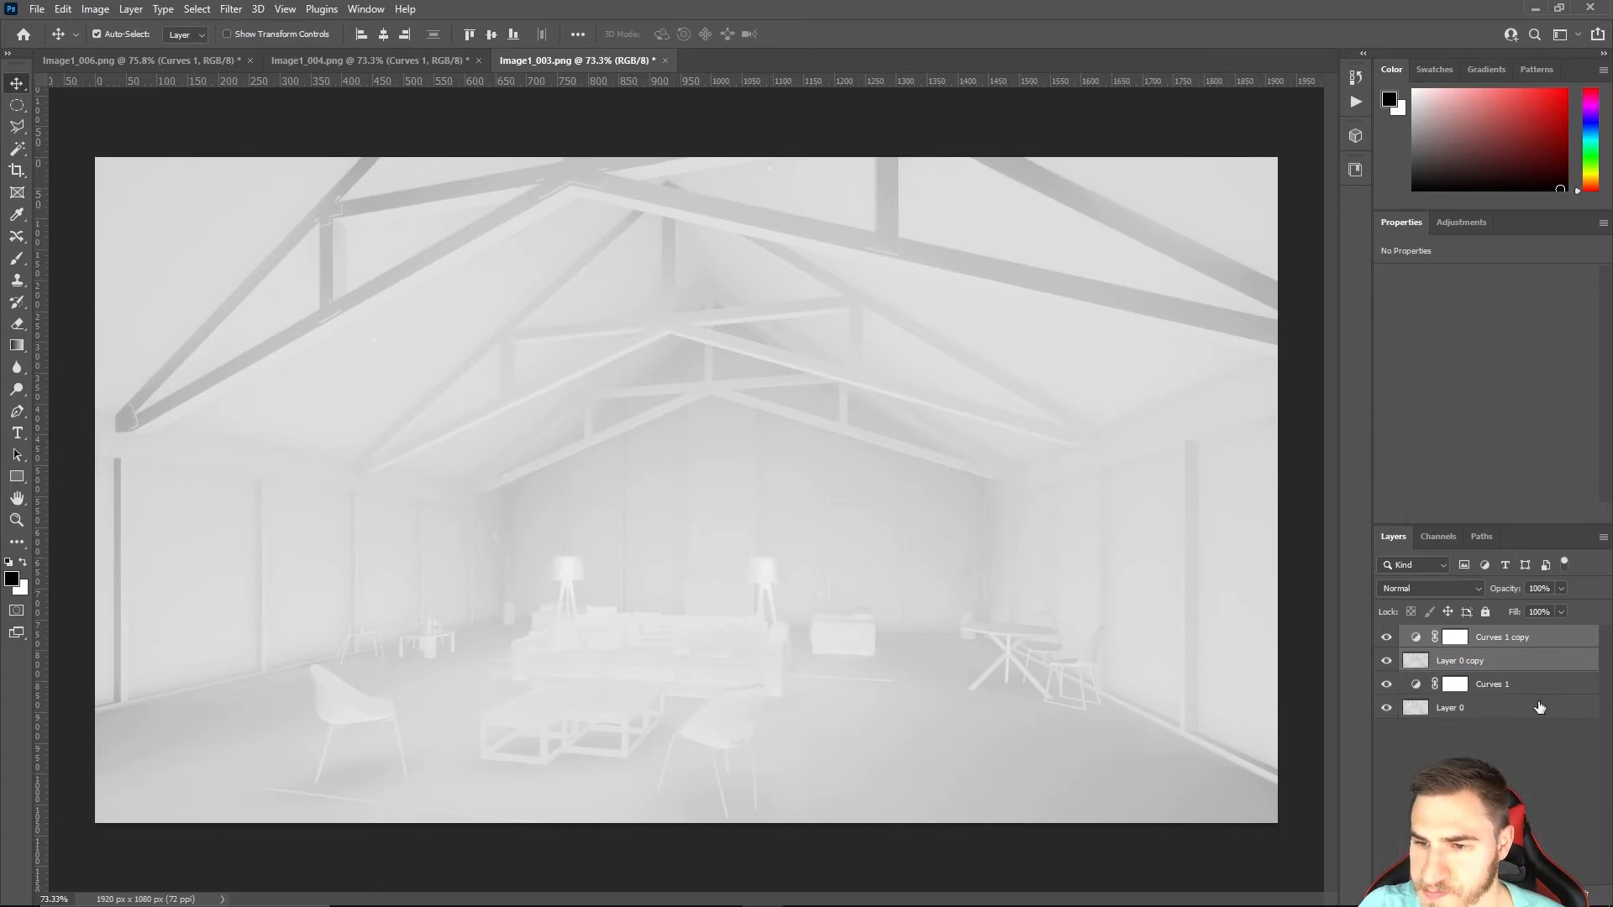
pyautogui.hotkey('ctrl', 'g')
pyautogui.moveTo(1474, 636); pyautogui.dragTo(1472, 699)
pyautogui.click(1387, 682)
# Merge the visible Curves 1 adjustment and Layer 0 of Image1_003.png into a single layer
pyautogui.click(1504, 637)
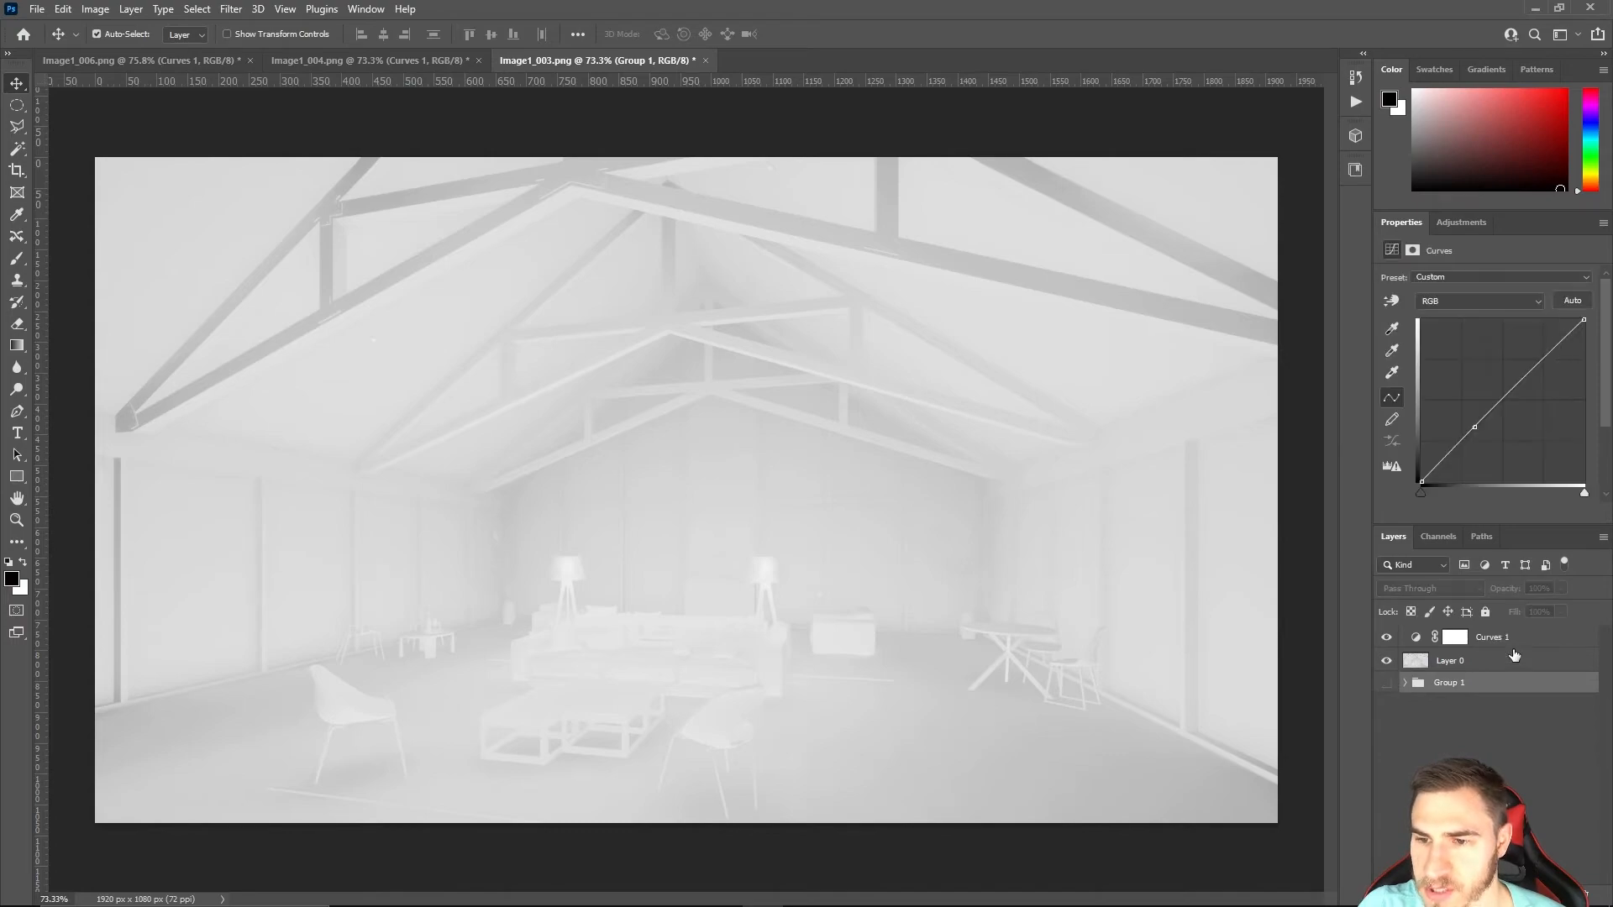
pyautogui.keyDown('shift'); pyautogui.click(1513, 662); pyautogui.keyUp('shift')
pyautogui.rightClick(1517, 664)
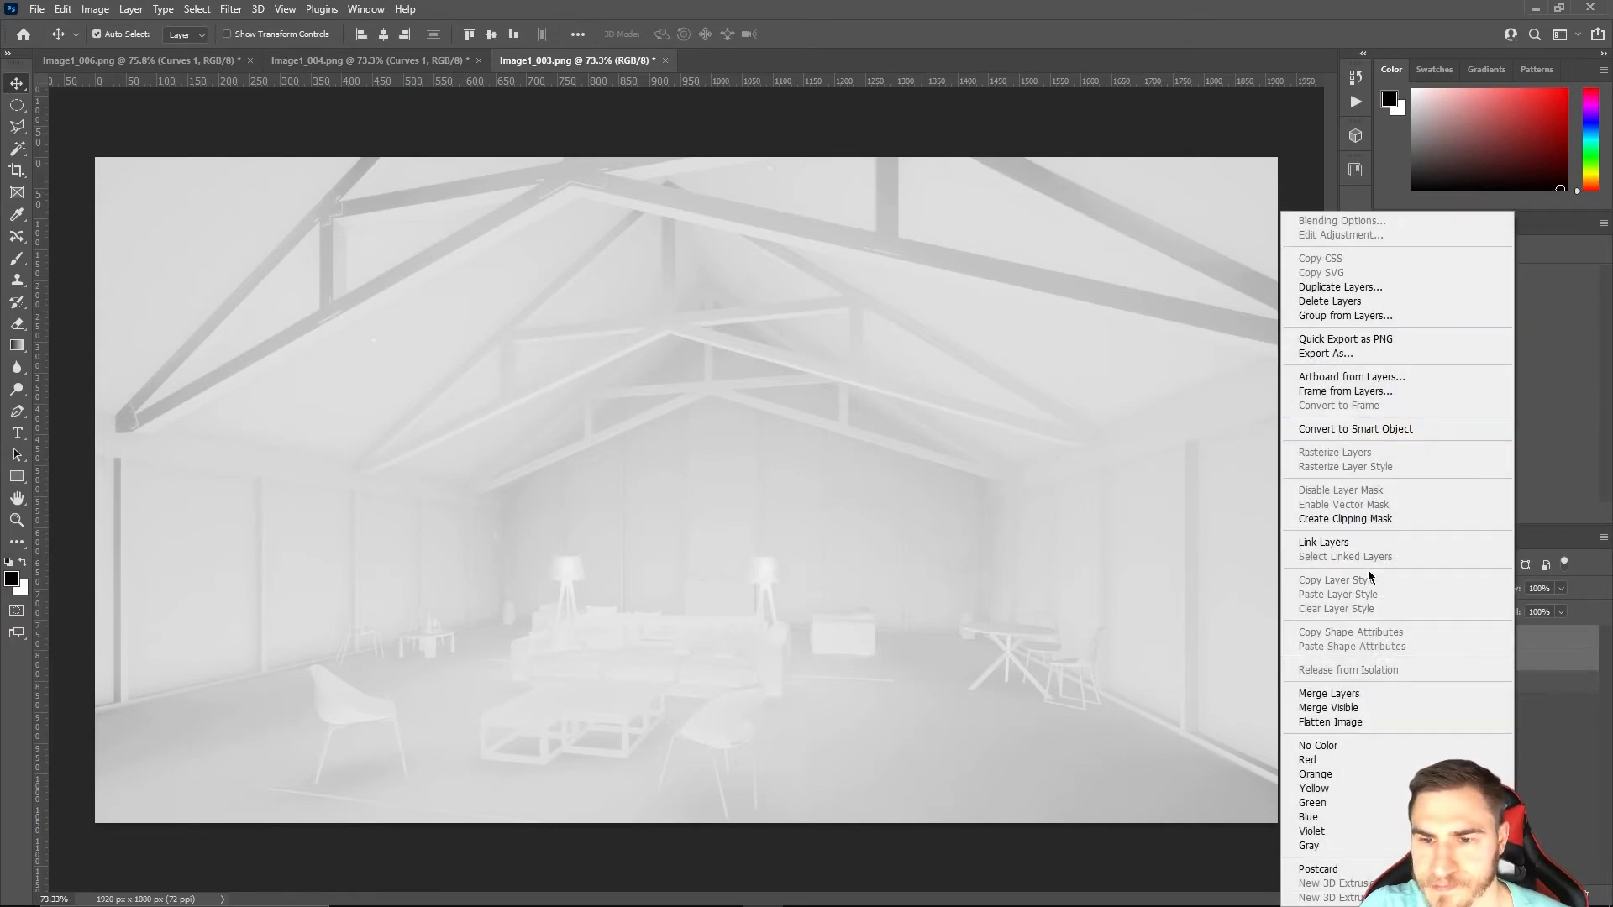
pyautogui.click(1359, 710)
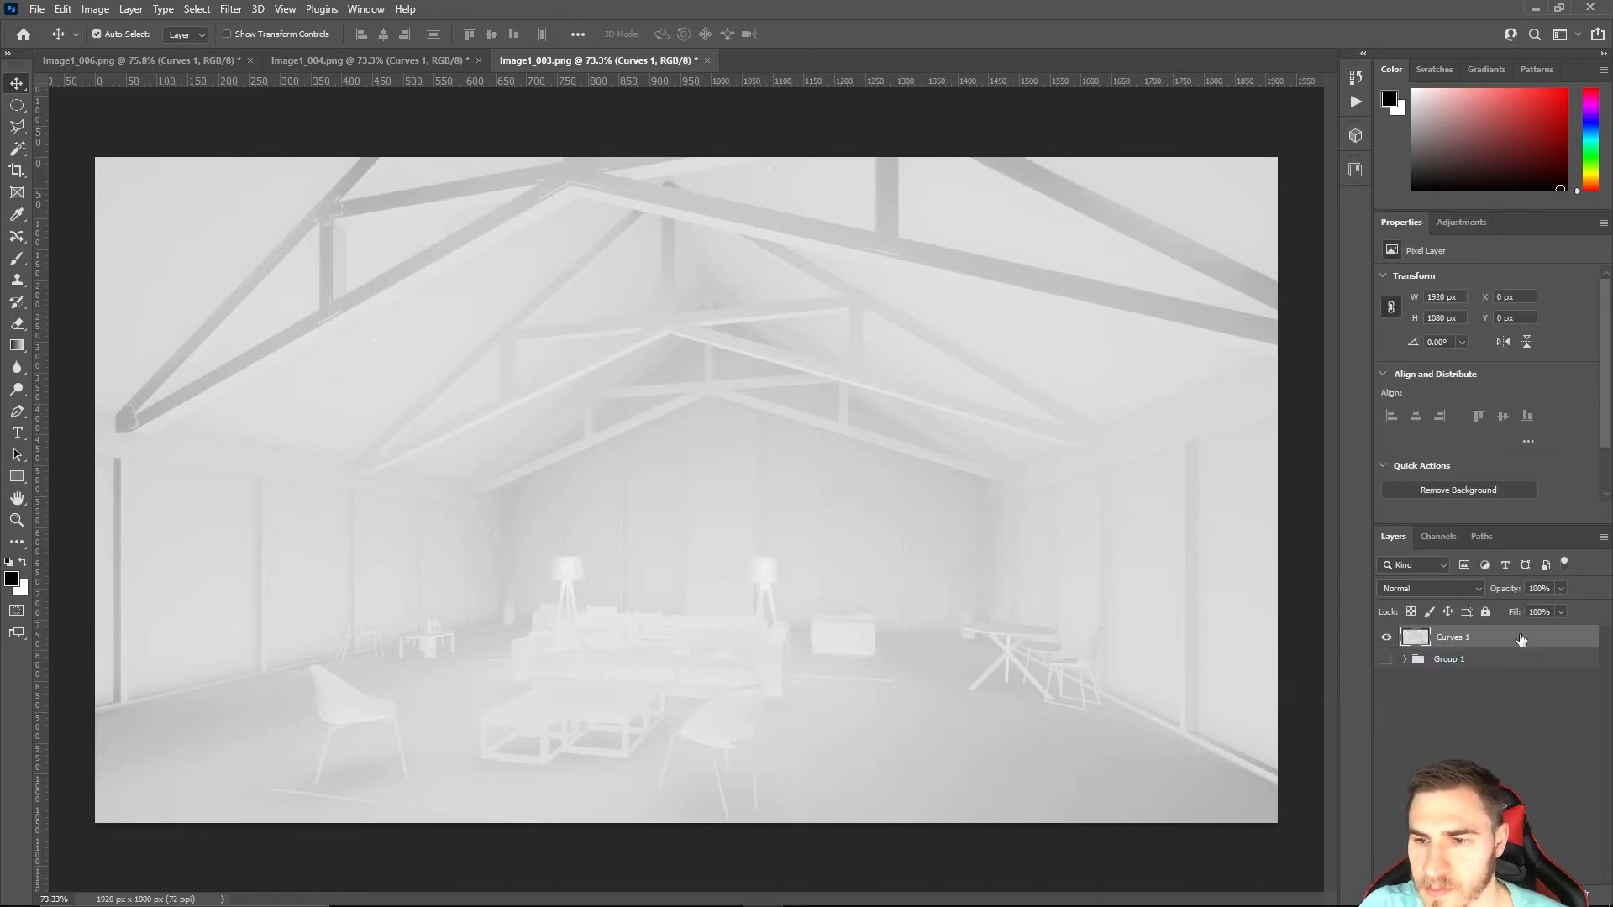
# Duplicate the merged Curves 1 layer of Image1_003.png into the document Image1_006.png
pyautogui.rightClick(1521, 637)
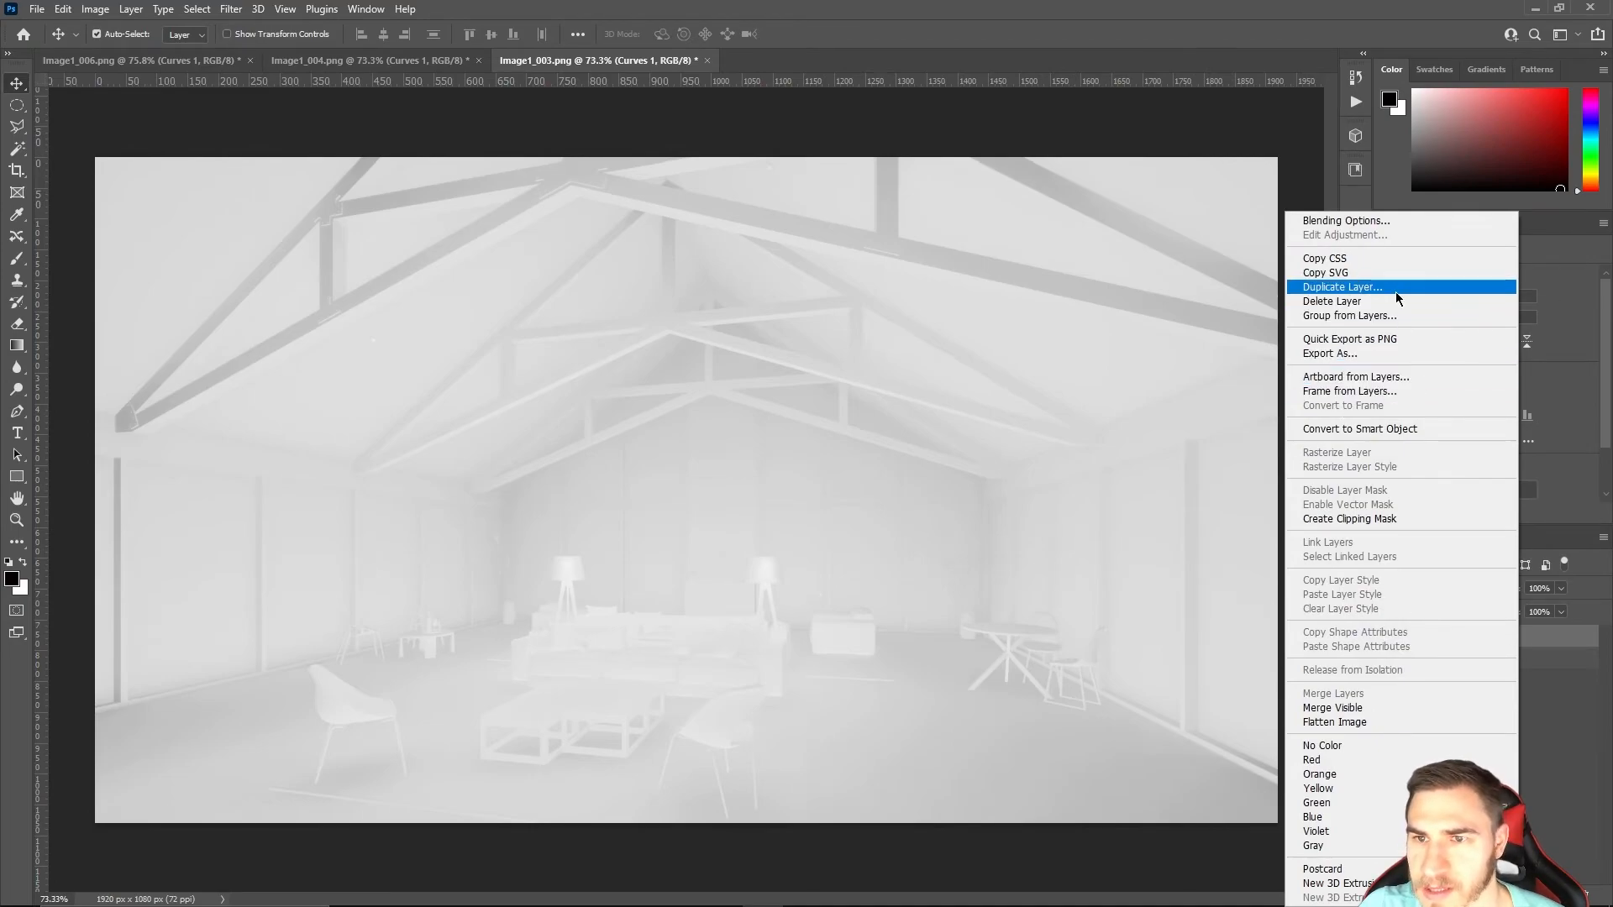
pyautogui.click(1361, 287)
pyautogui.click(1420, 421)
pyautogui.click(1386, 469)
pyautogui.click(1570, 359)
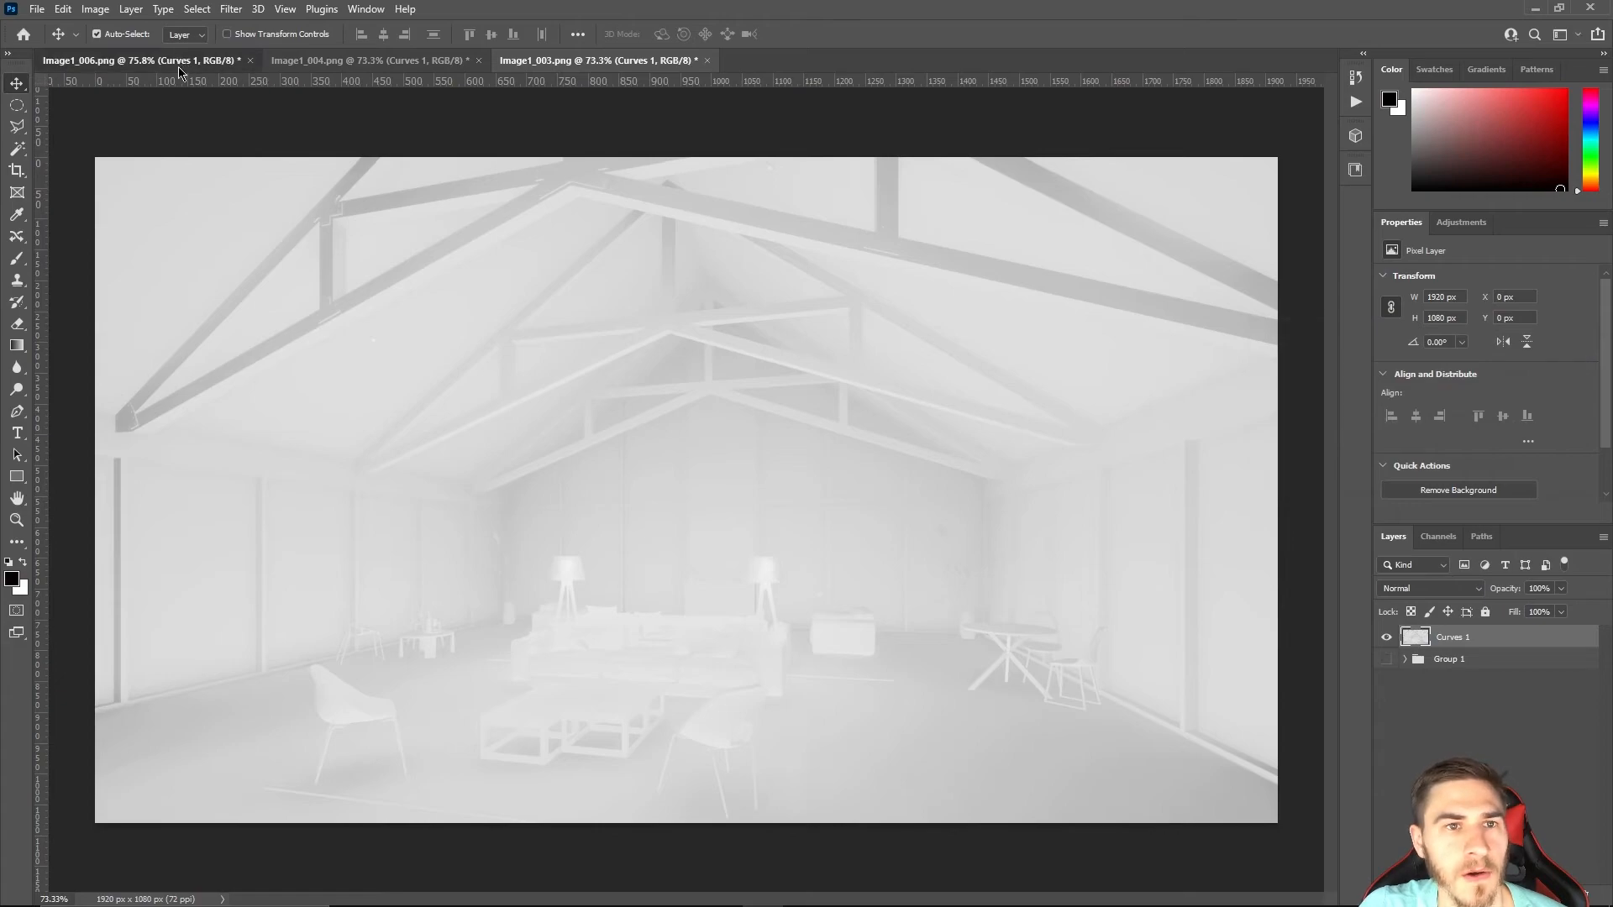
# In Image1_006.png, set both Curves 1 clay layers to the Multiply blend mode and compare the render with them hidden and shown
pyautogui.click(138, 60)
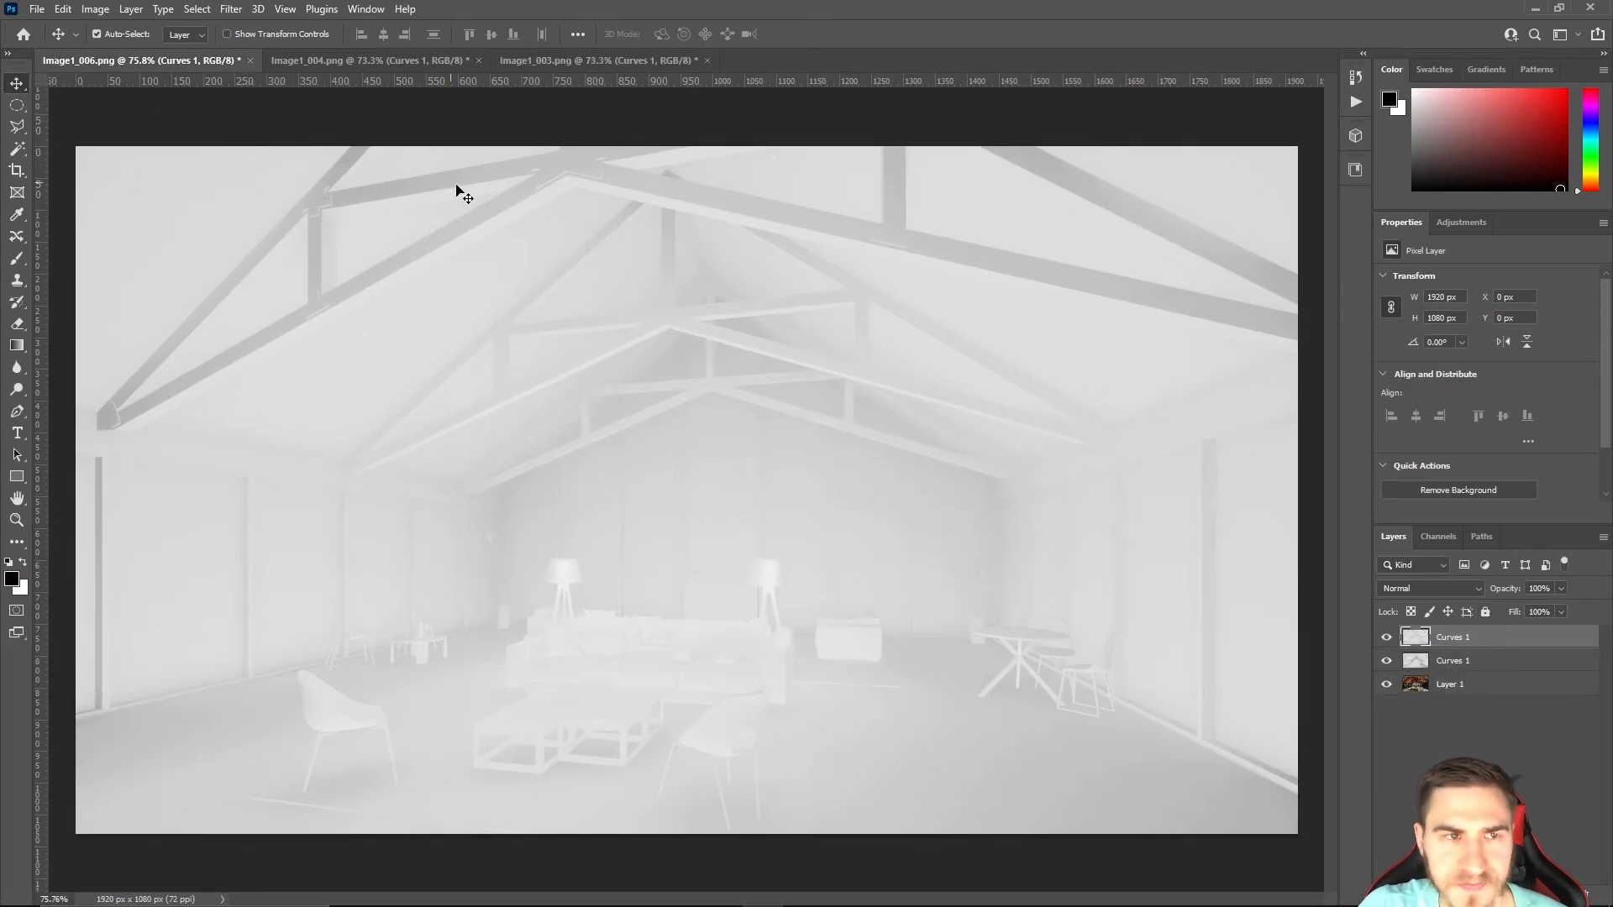
pyautogui.click(1428, 684)
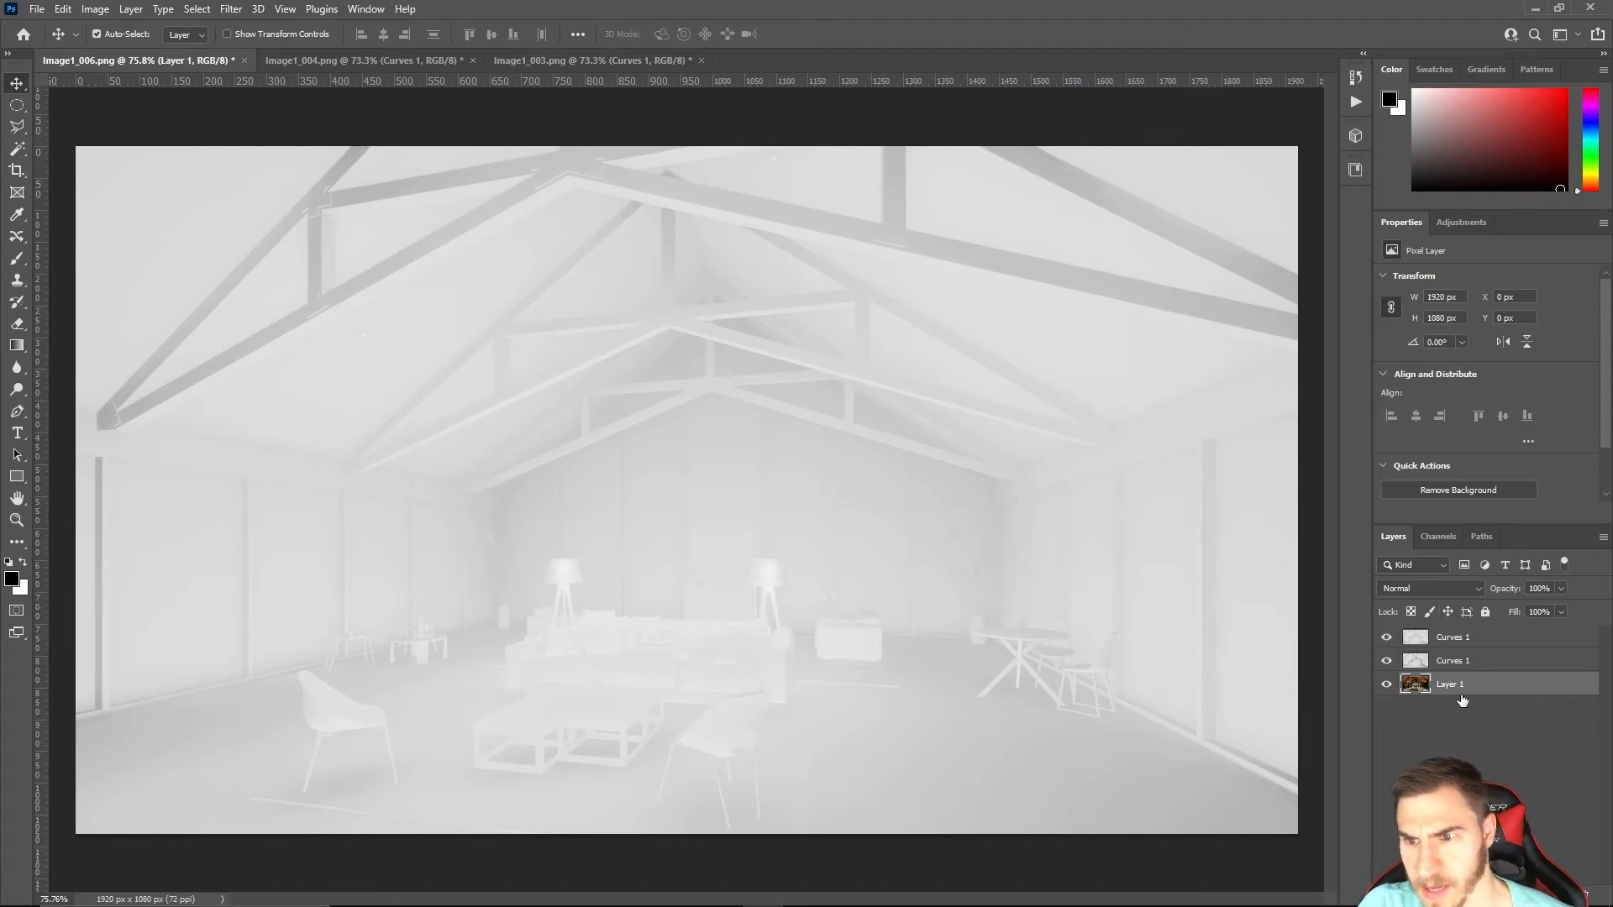
pyautogui.click(1471, 664)
pyautogui.keyDown('shift'); pyautogui.click(1480, 637); pyautogui.keyUp('shift')
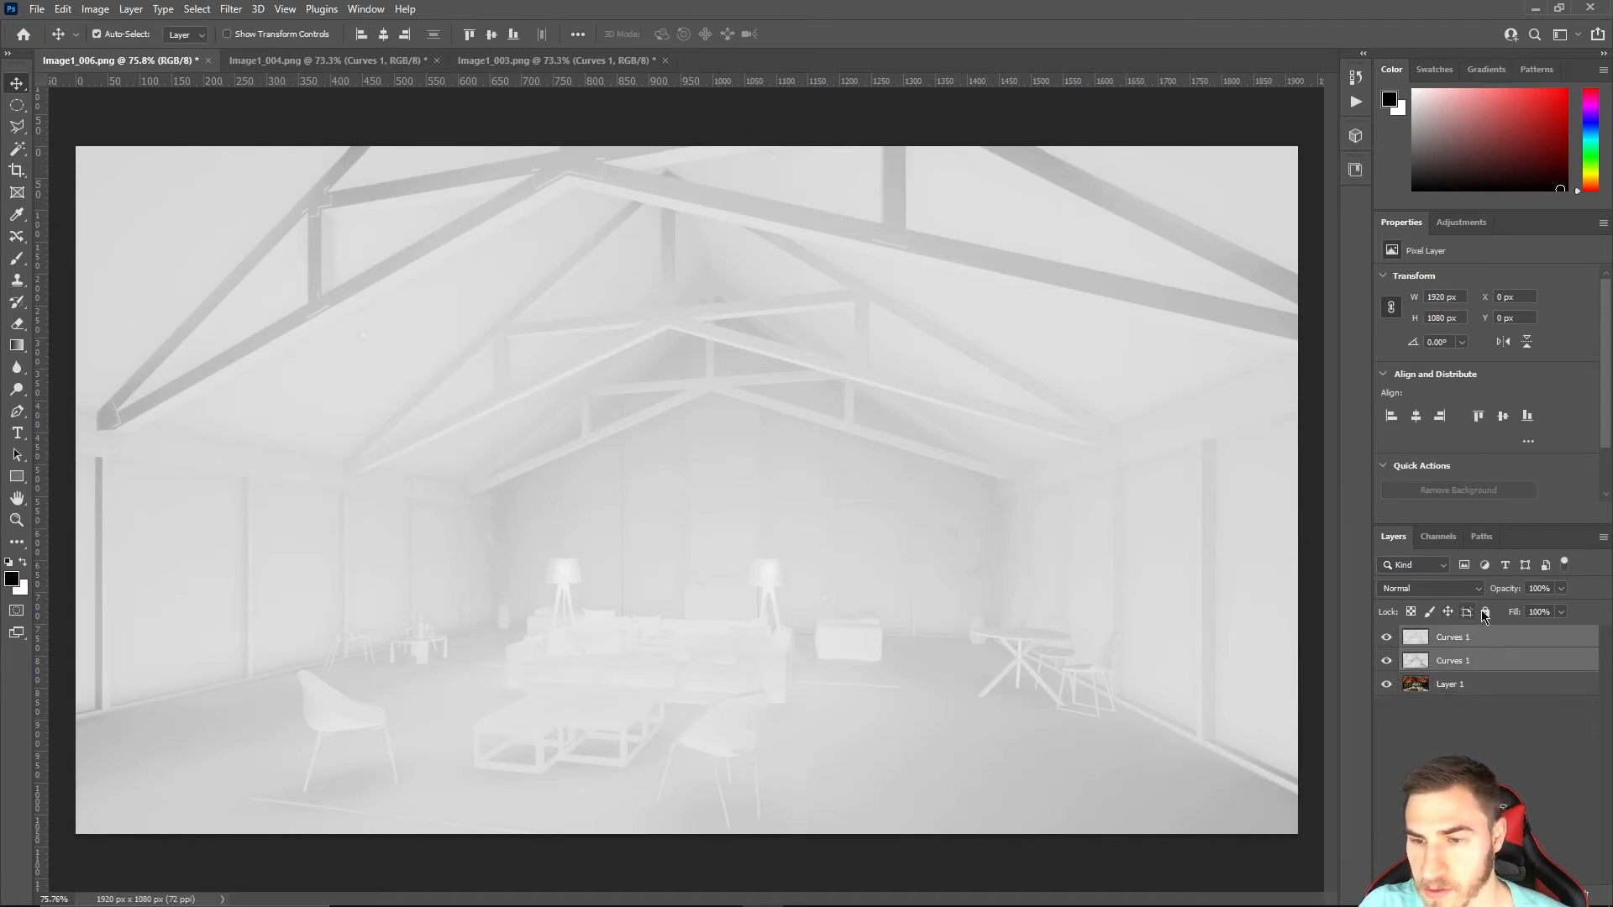
pyautogui.click(1428, 588)
pyautogui.click(1420, 547)
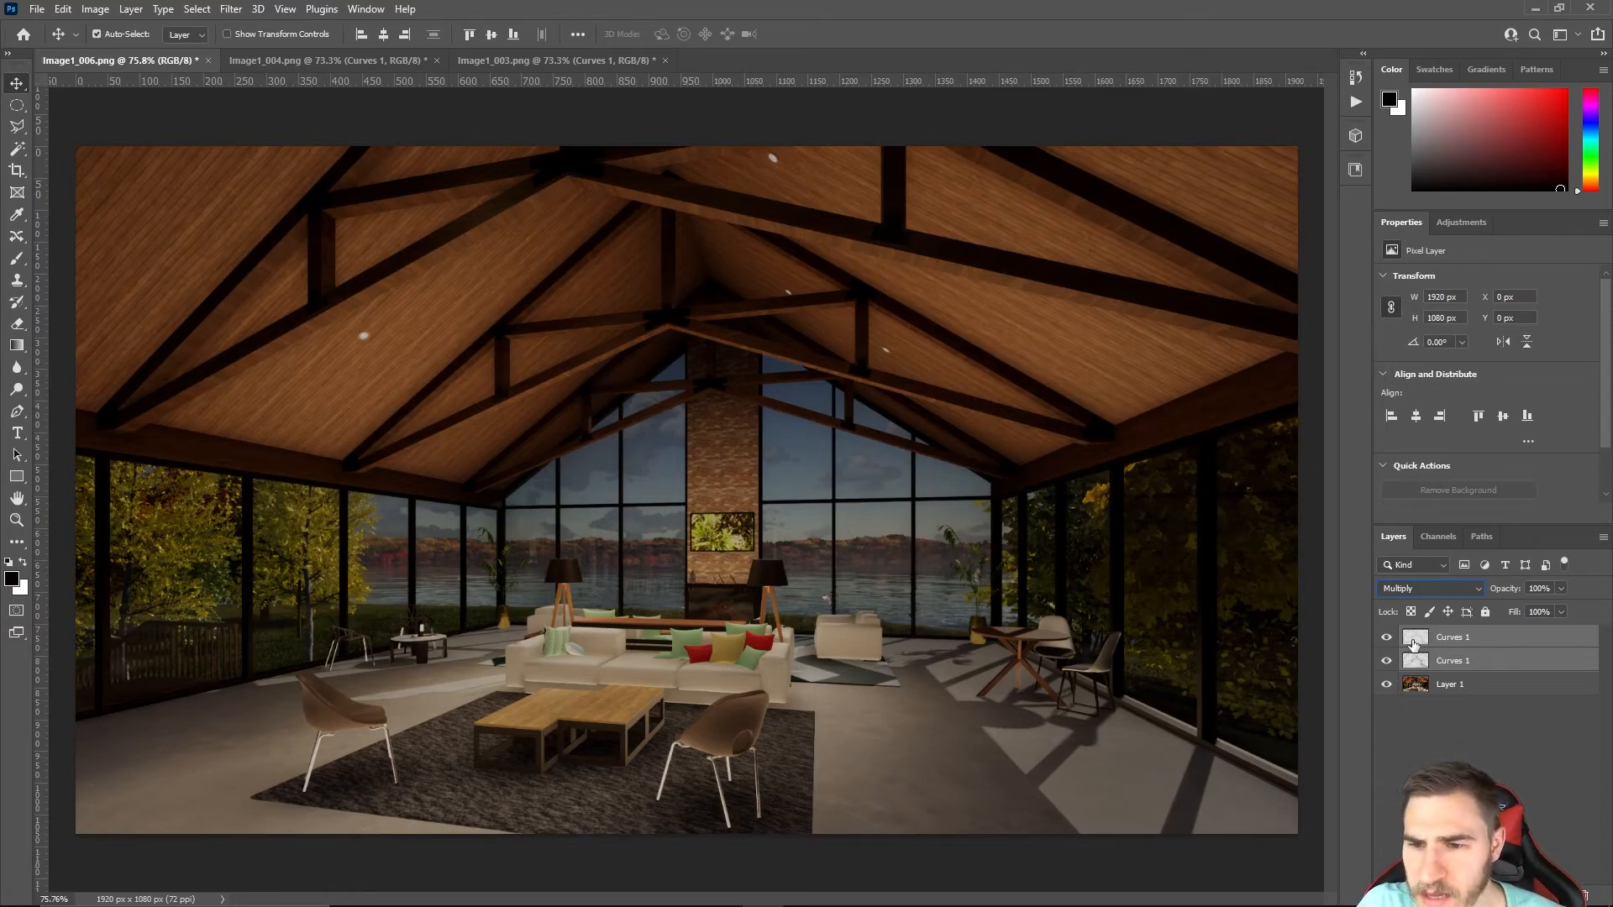
pyautogui.moveTo(1384, 660); pyautogui.dragTo(1386, 634)
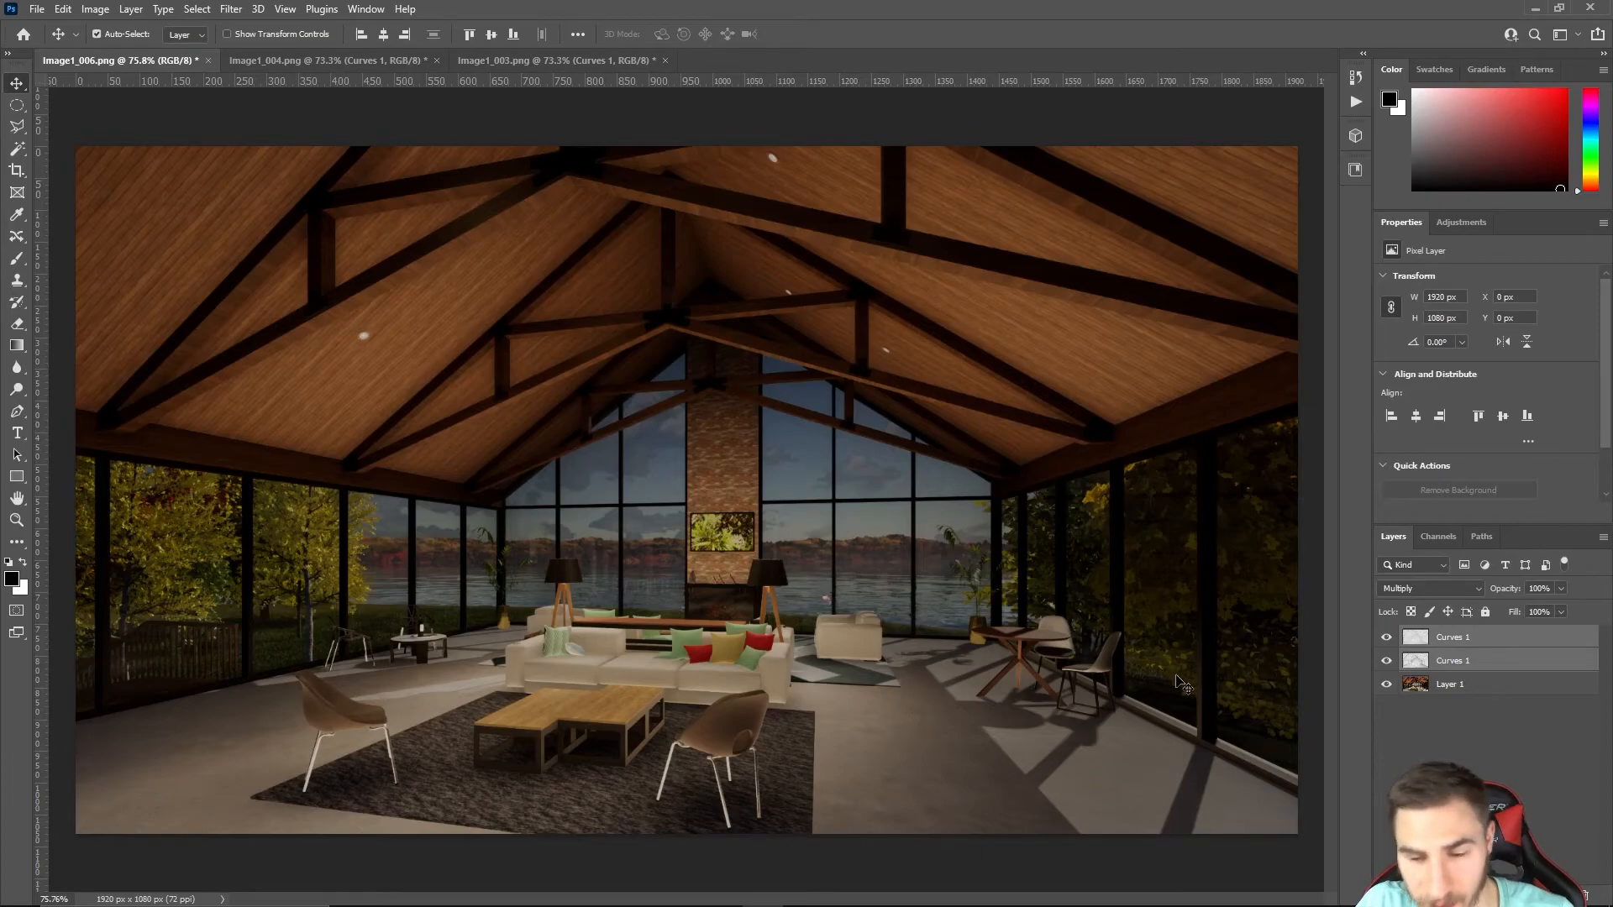
# Set the opacity of both Multiply clay layers to 50%
pyautogui.click(1548, 588)
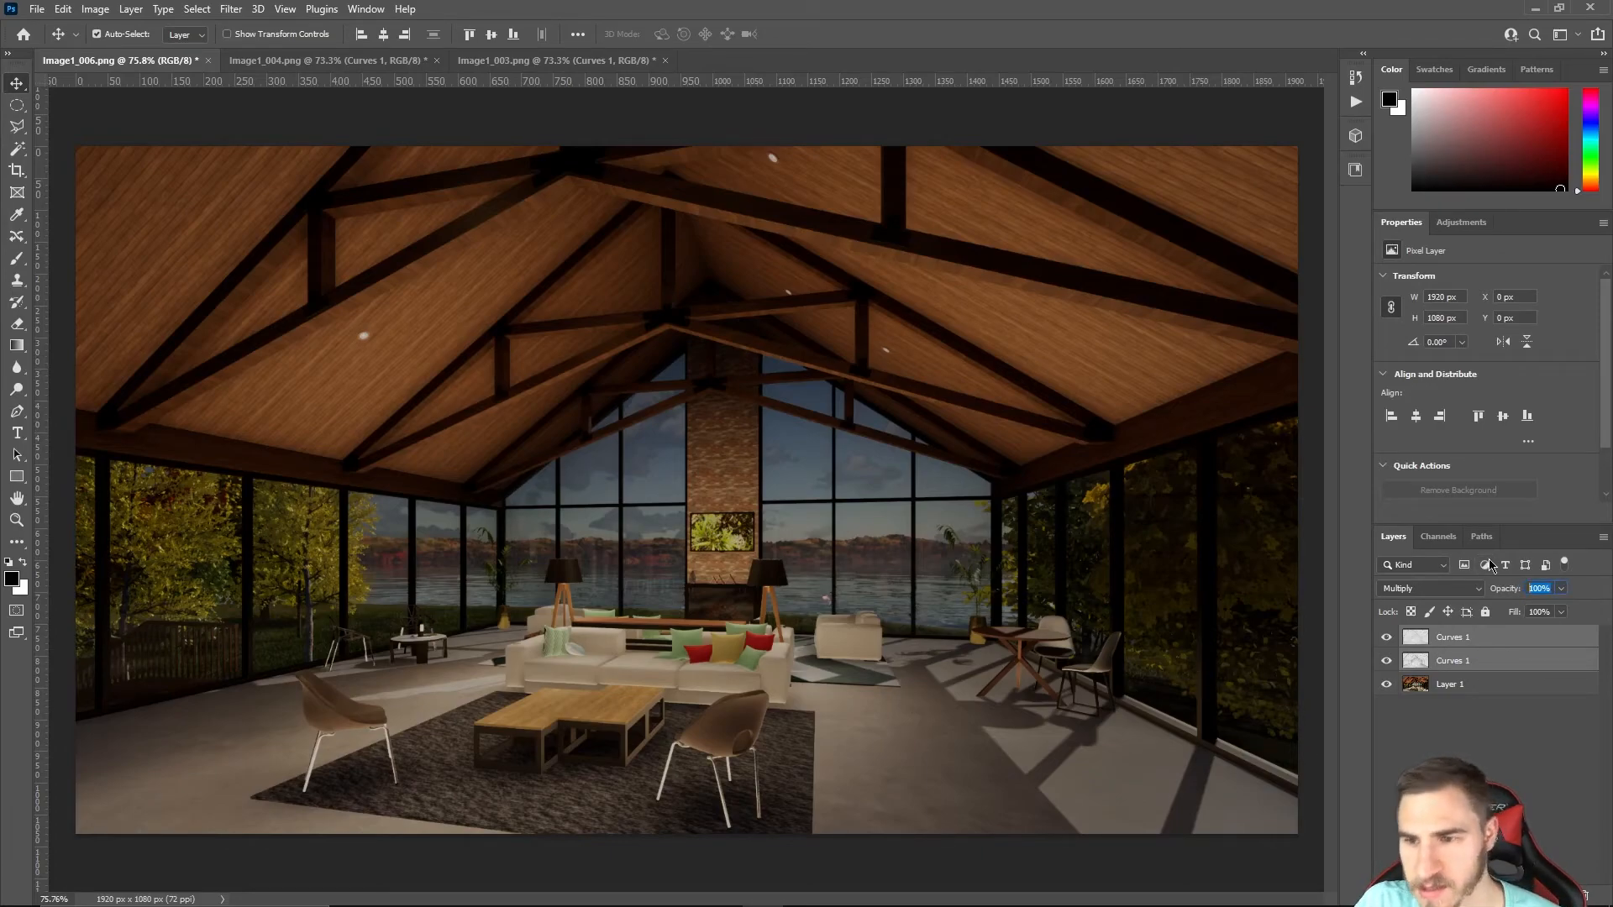
pyautogui.write('50')
pyautogui.press('Return')
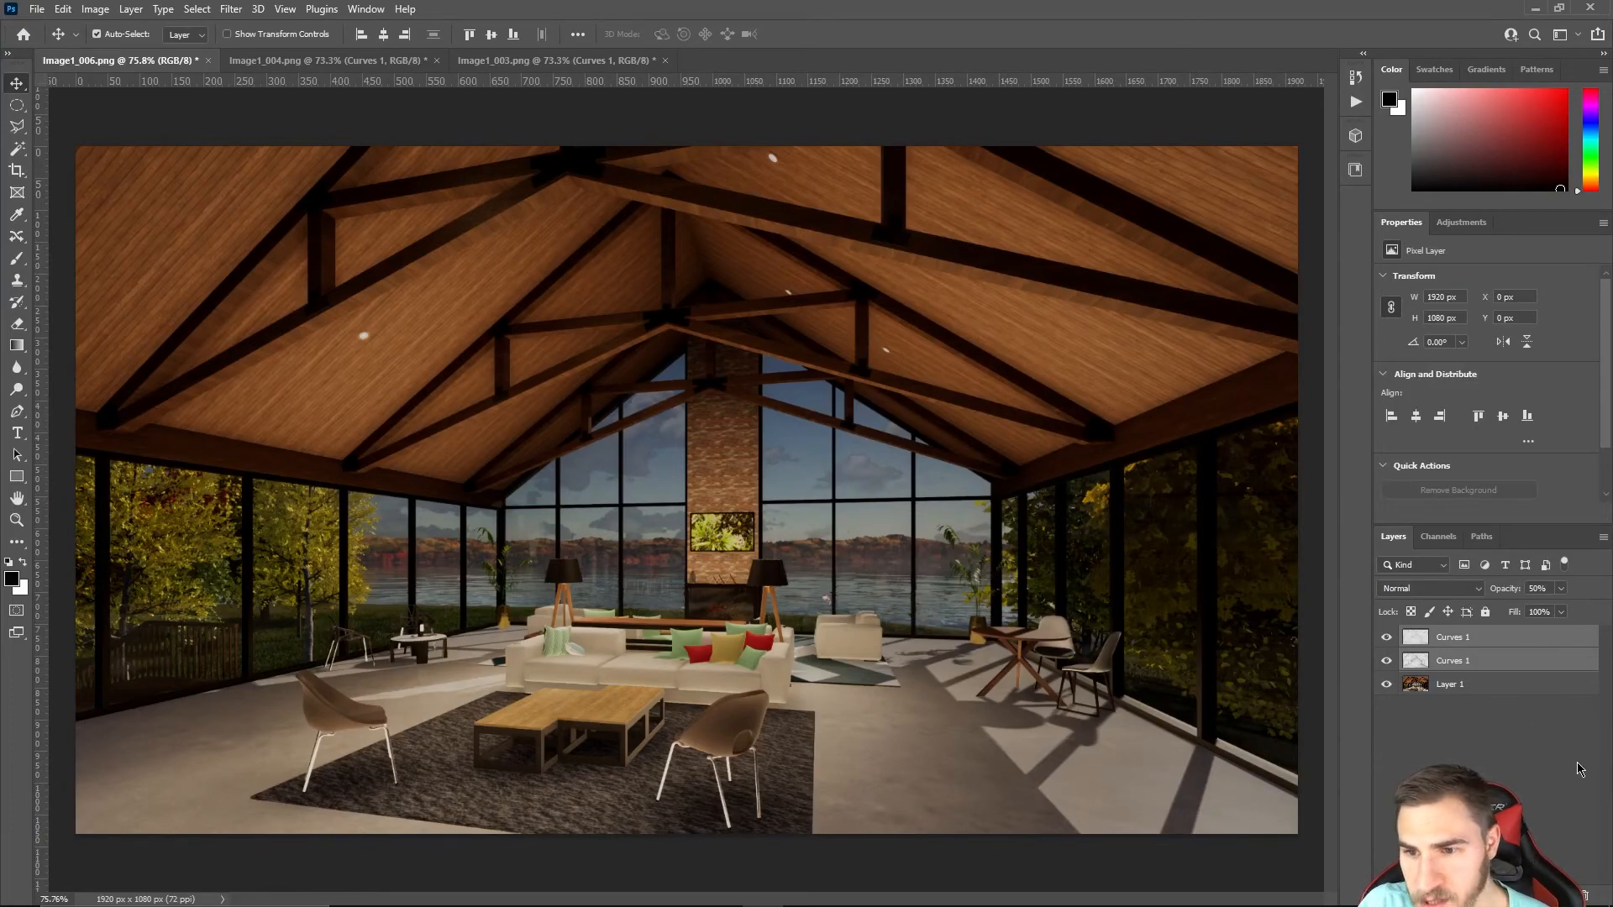
# In Image1_006.png, duplicate both Curves 1 layers and Layer 1 into a backup group, placed beneath the originals and hidden
pyautogui.click(1487, 714)
pyautogui.click(1495, 638)
pyautogui.keyDown('shift'); pyautogui.click(1511, 696); pyautogui.keyUp('shift')
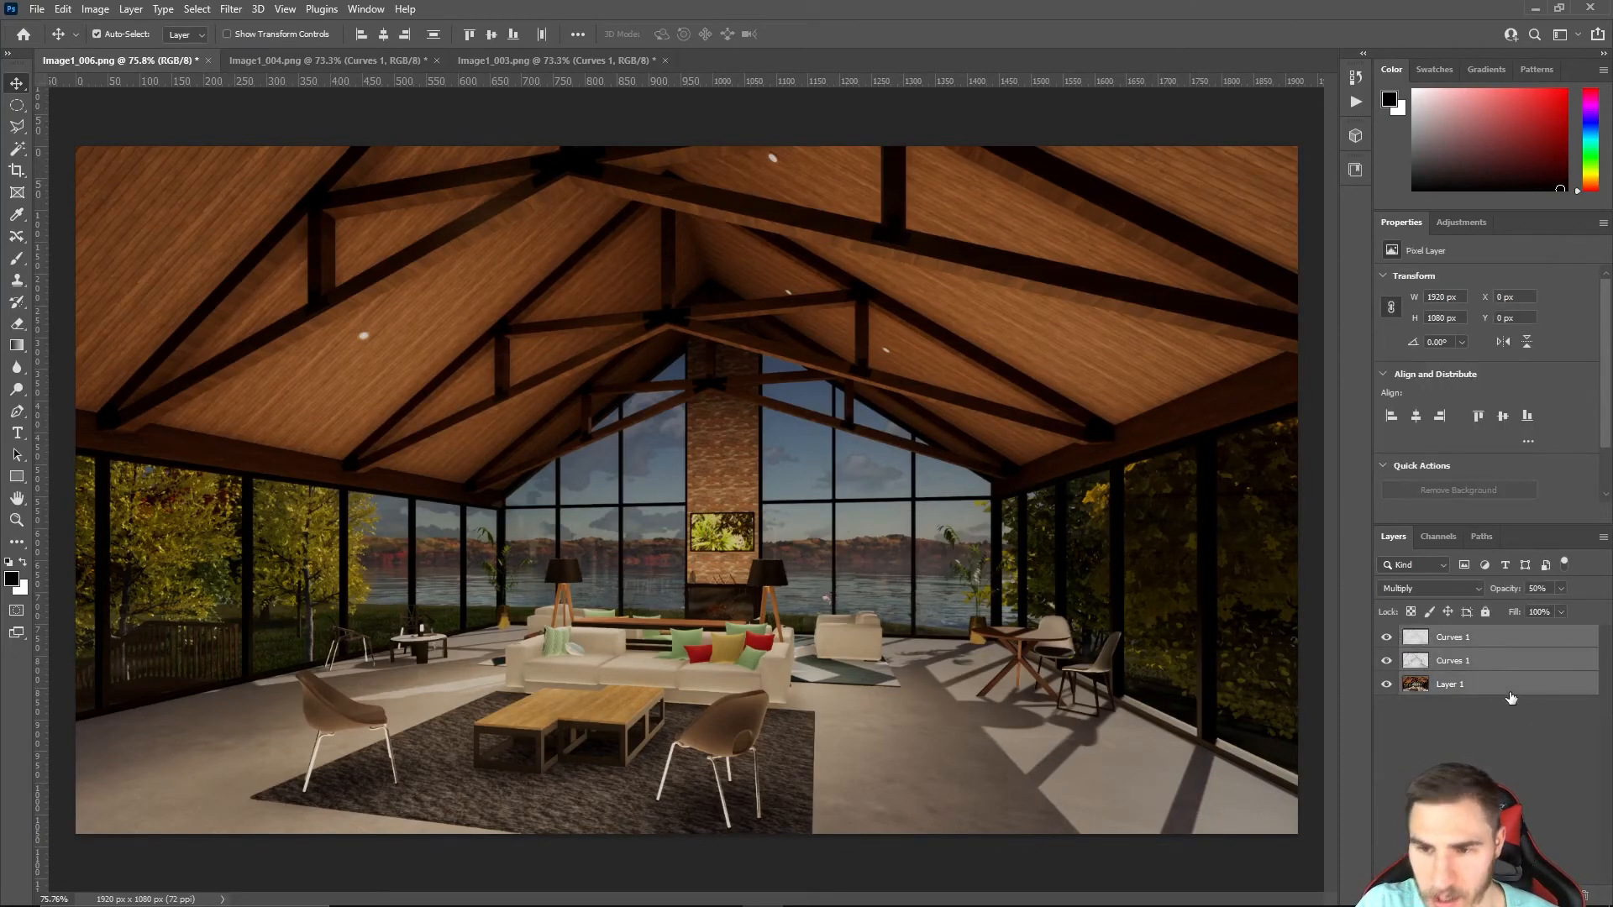
pyautogui.moveTo(1483, 648); pyautogui.dragTo(1565, 870)
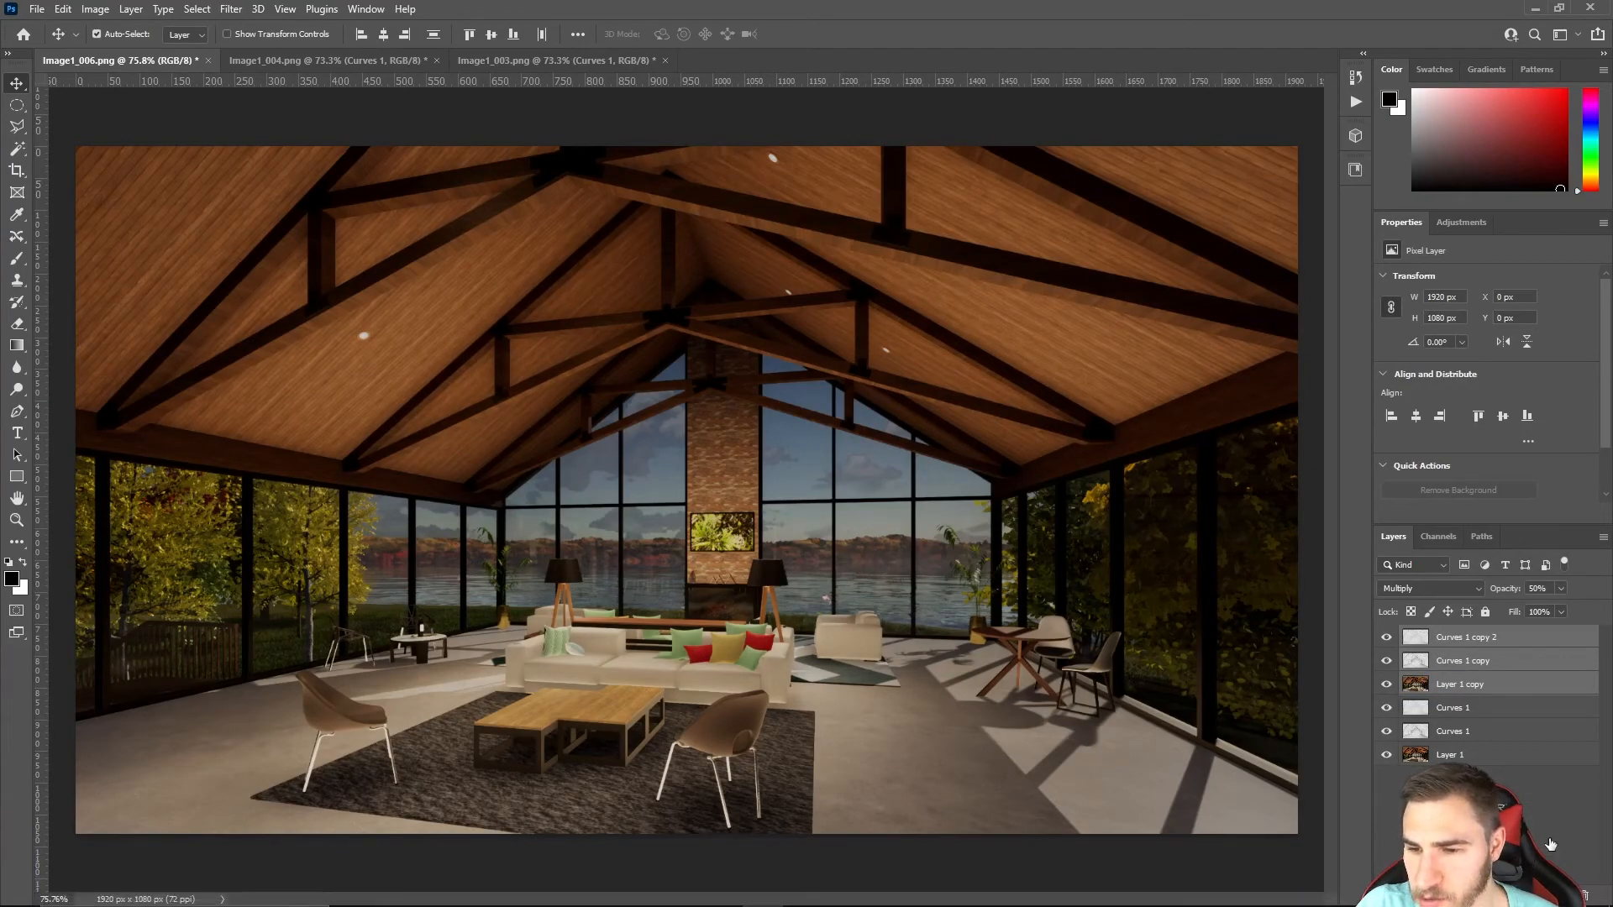
pyautogui.hotkey('ctrl', 'g')
pyautogui.moveTo(1499, 638); pyautogui.dragTo(1478, 731)
pyautogui.click(1387, 706)
# Merge the two Curves 1 layers and Layer 1 of Image1_006.png into a single layer above the backup group
pyautogui.click(1478, 685)
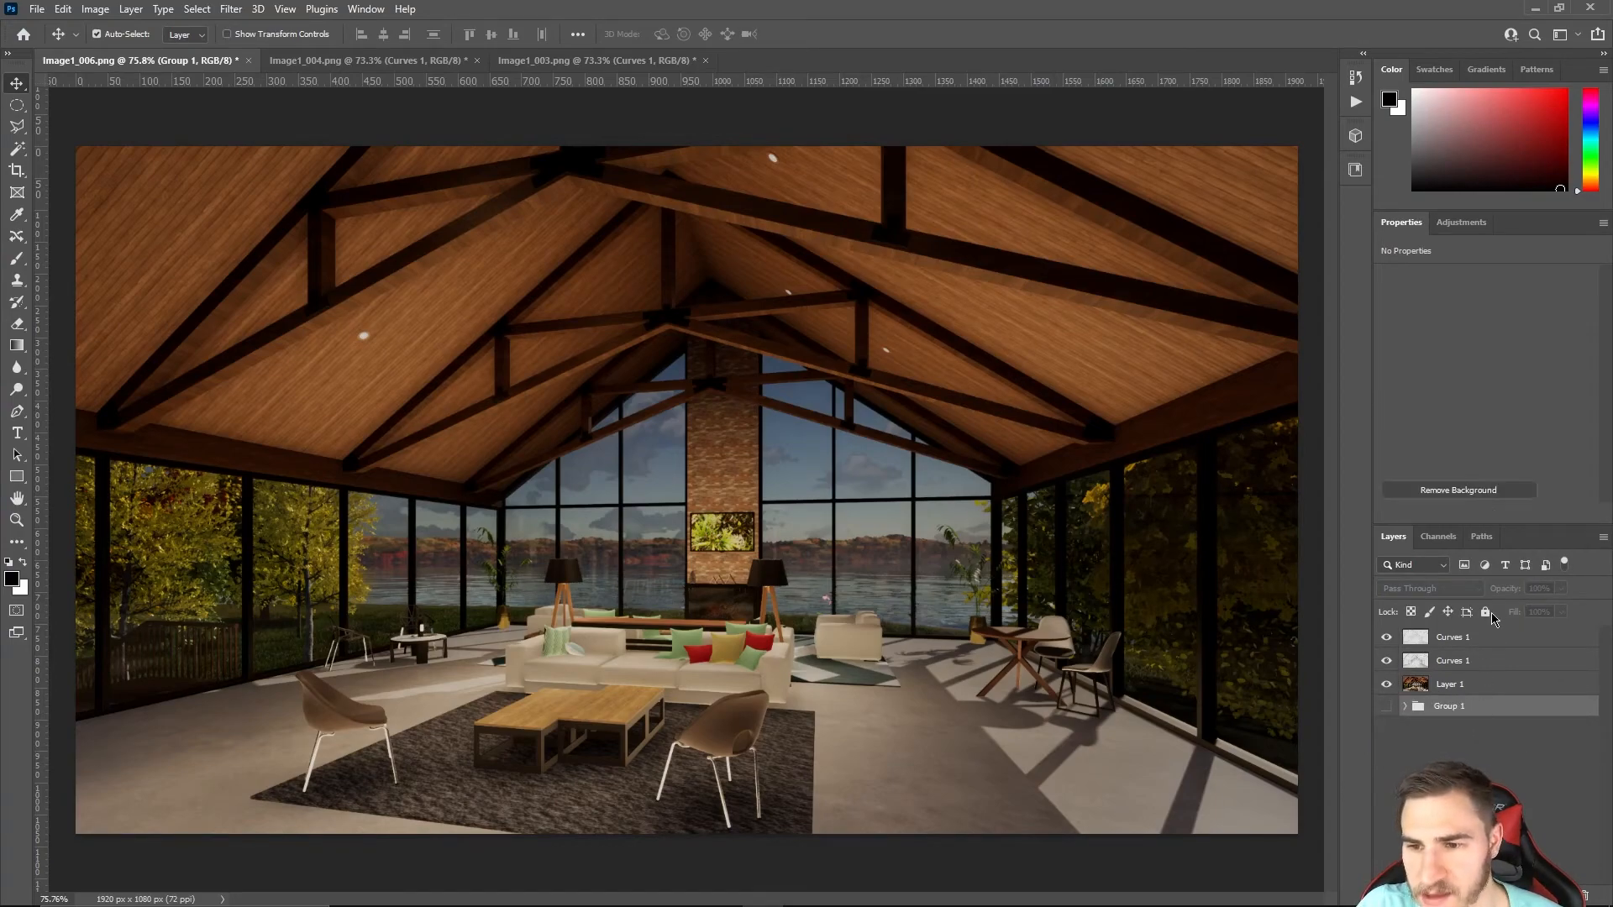
pyautogui.keyDown('shift'); pyautogui.click(1495, 637); pyautogui.keyUp('shift')
pyautogui.rightClick(1495, 637)
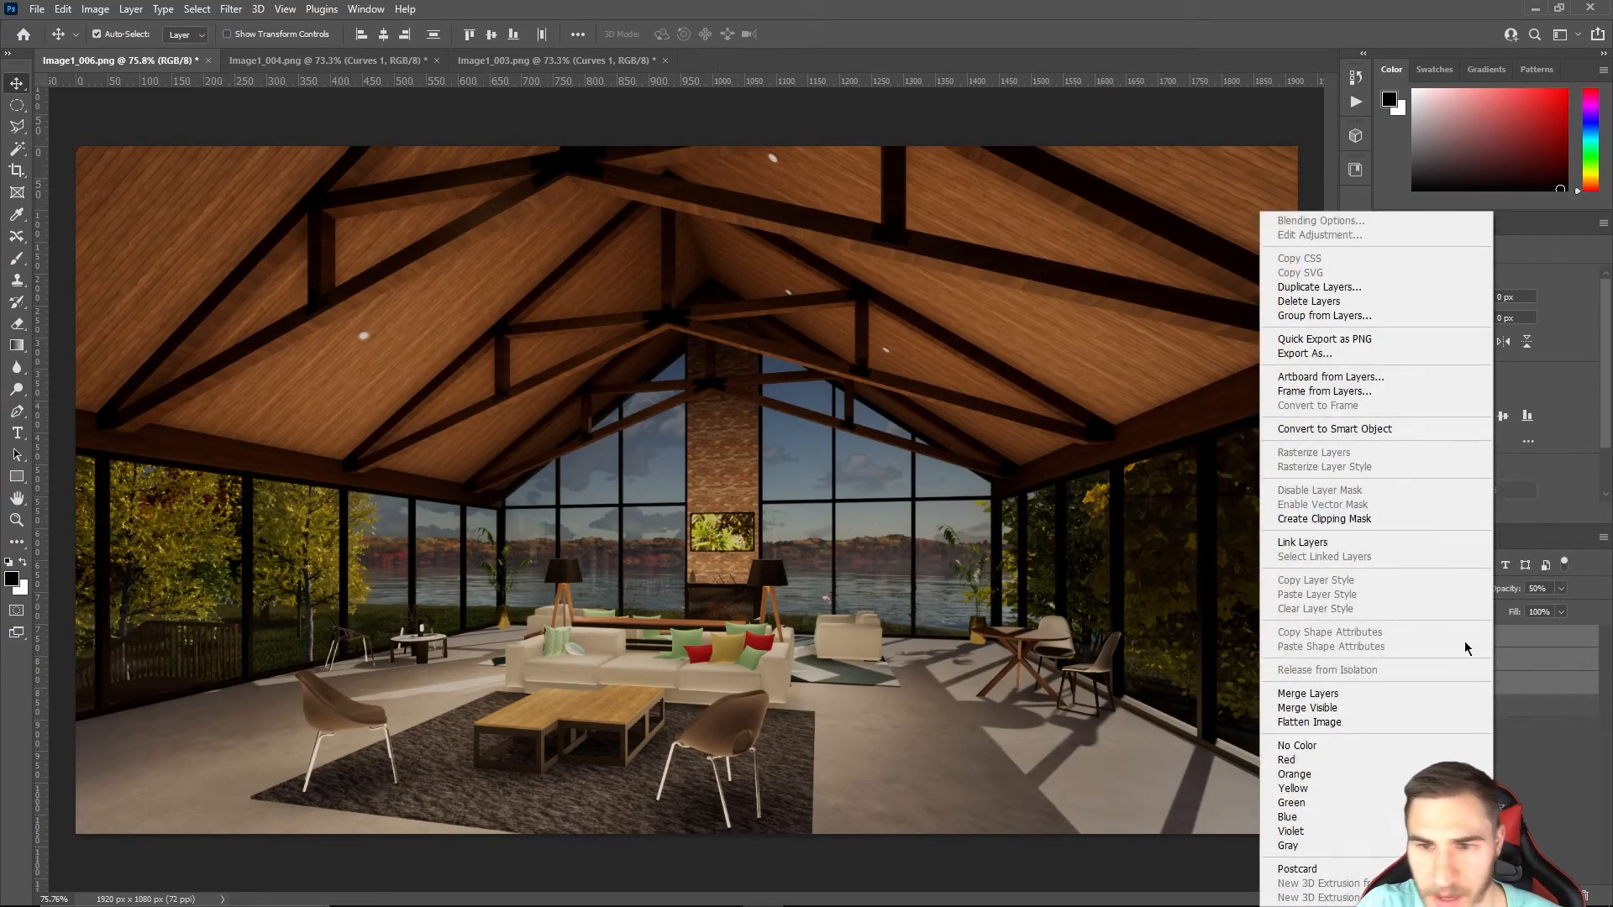
pyautogui.click(1377, 694)
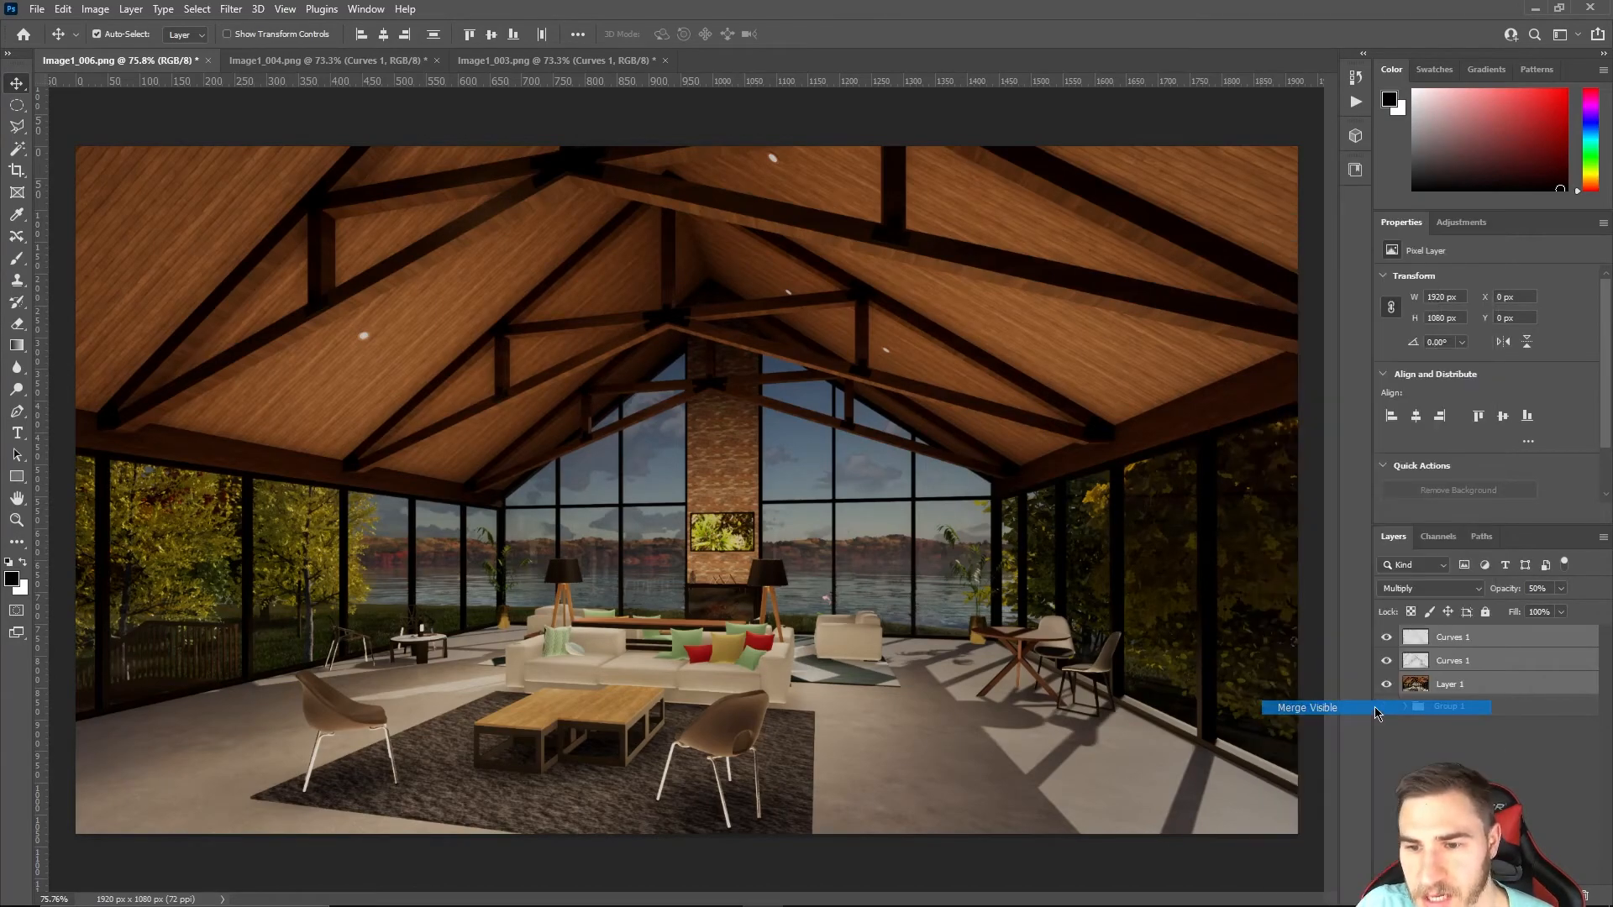
# Open the Camera Raw Filter on the merged layer and set Exposure to +0.50 and Contrast to +2
pyautogui.click(332, 10)
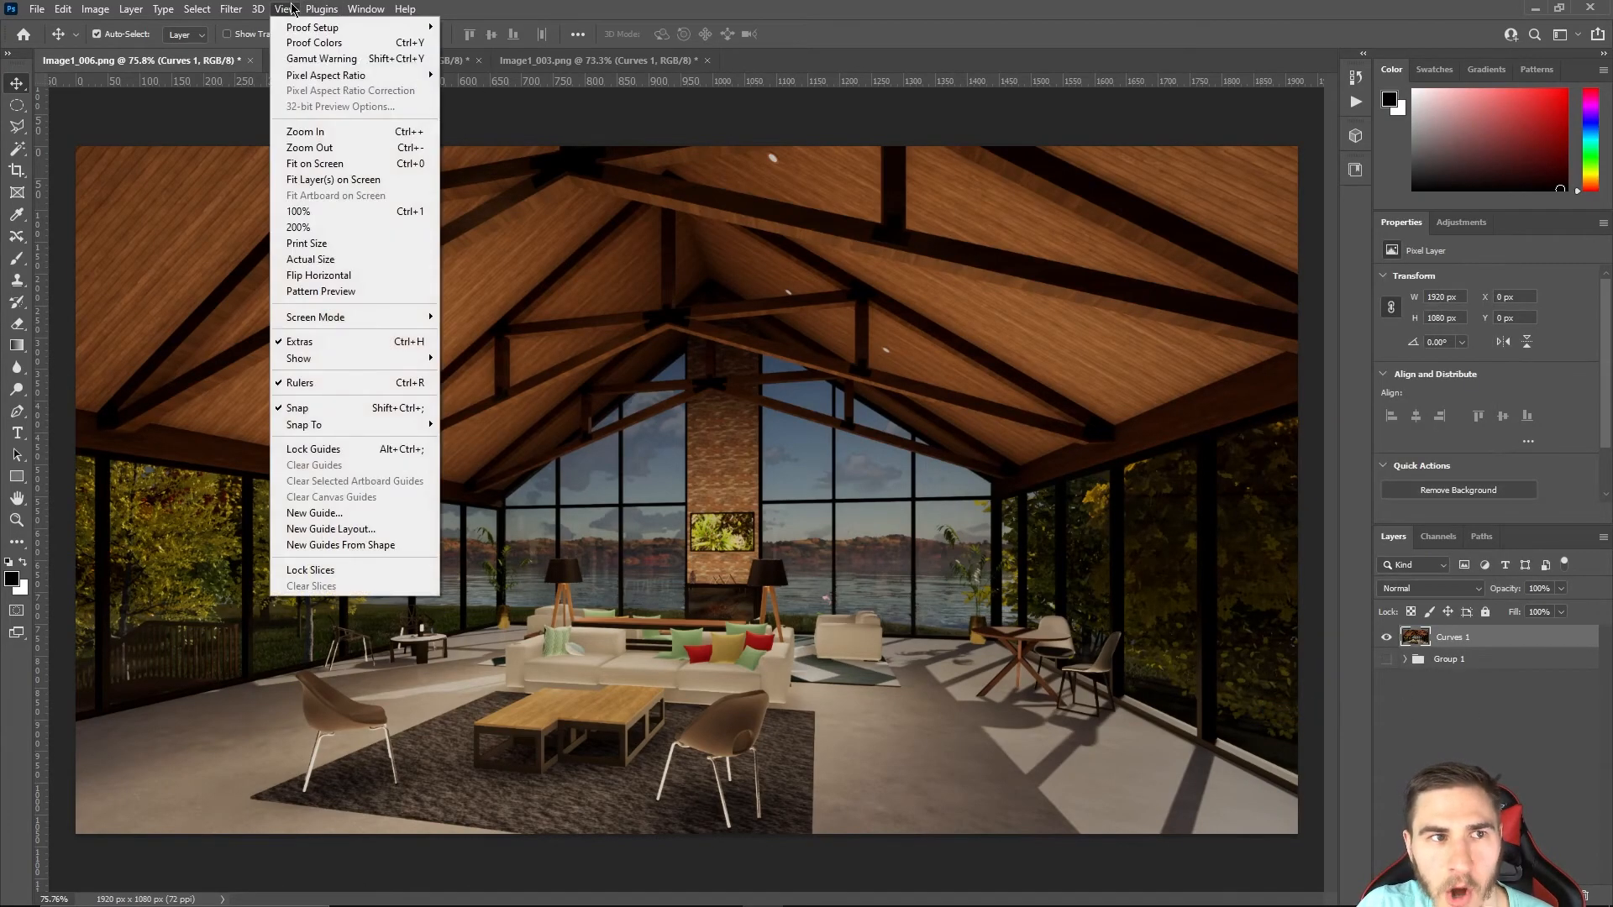
pyautogui.moveTo(231, 9)
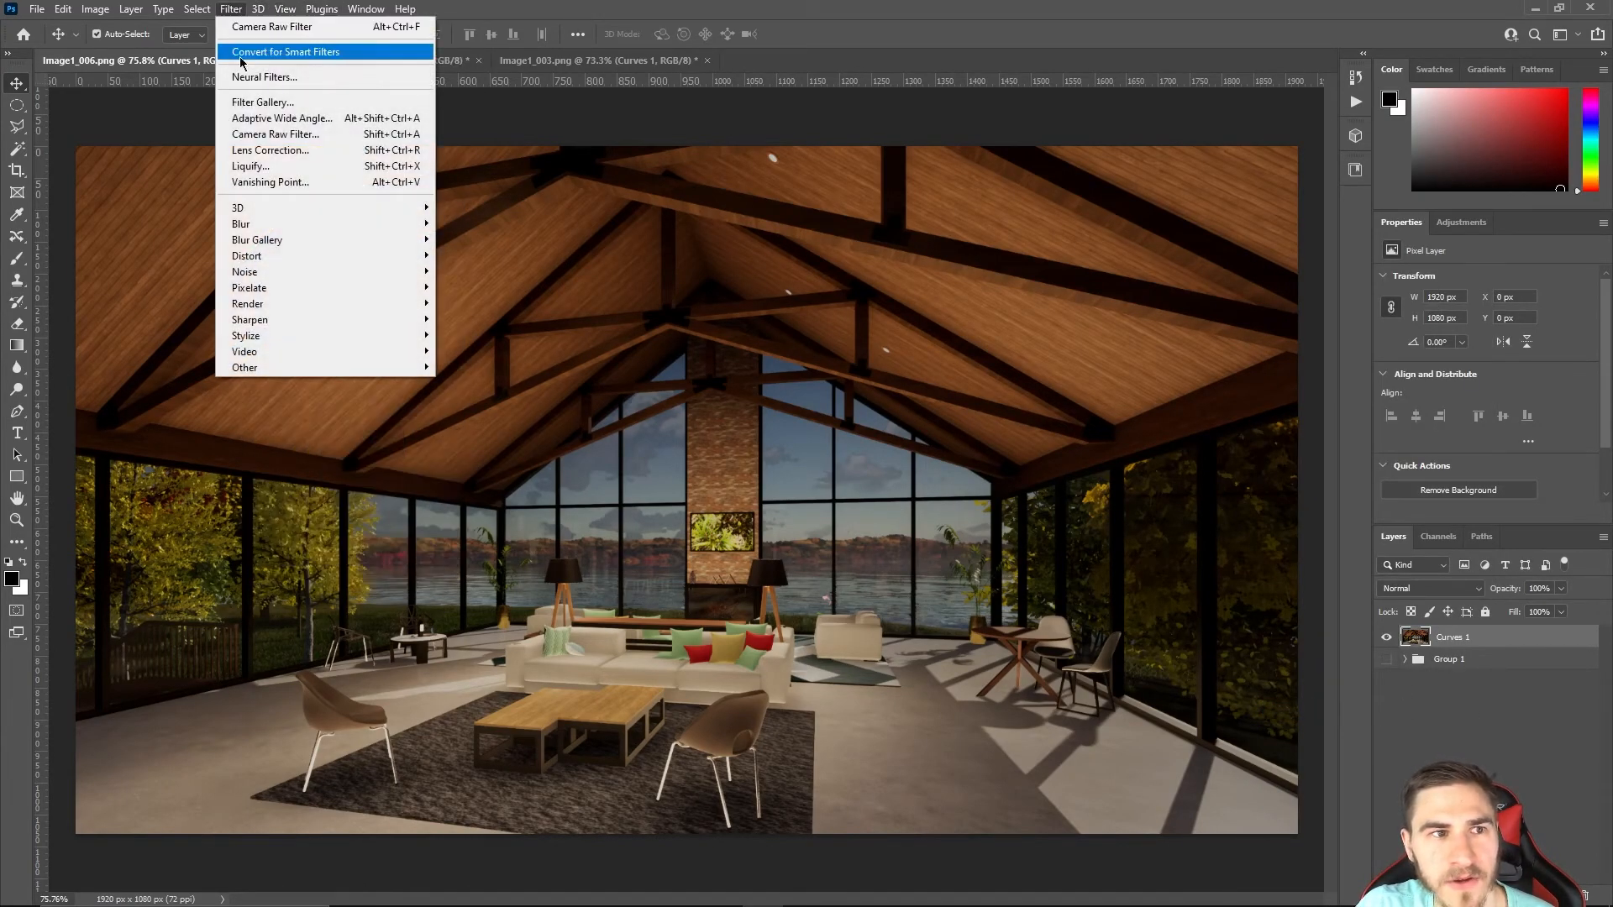
pyautogui.click(275, 134)
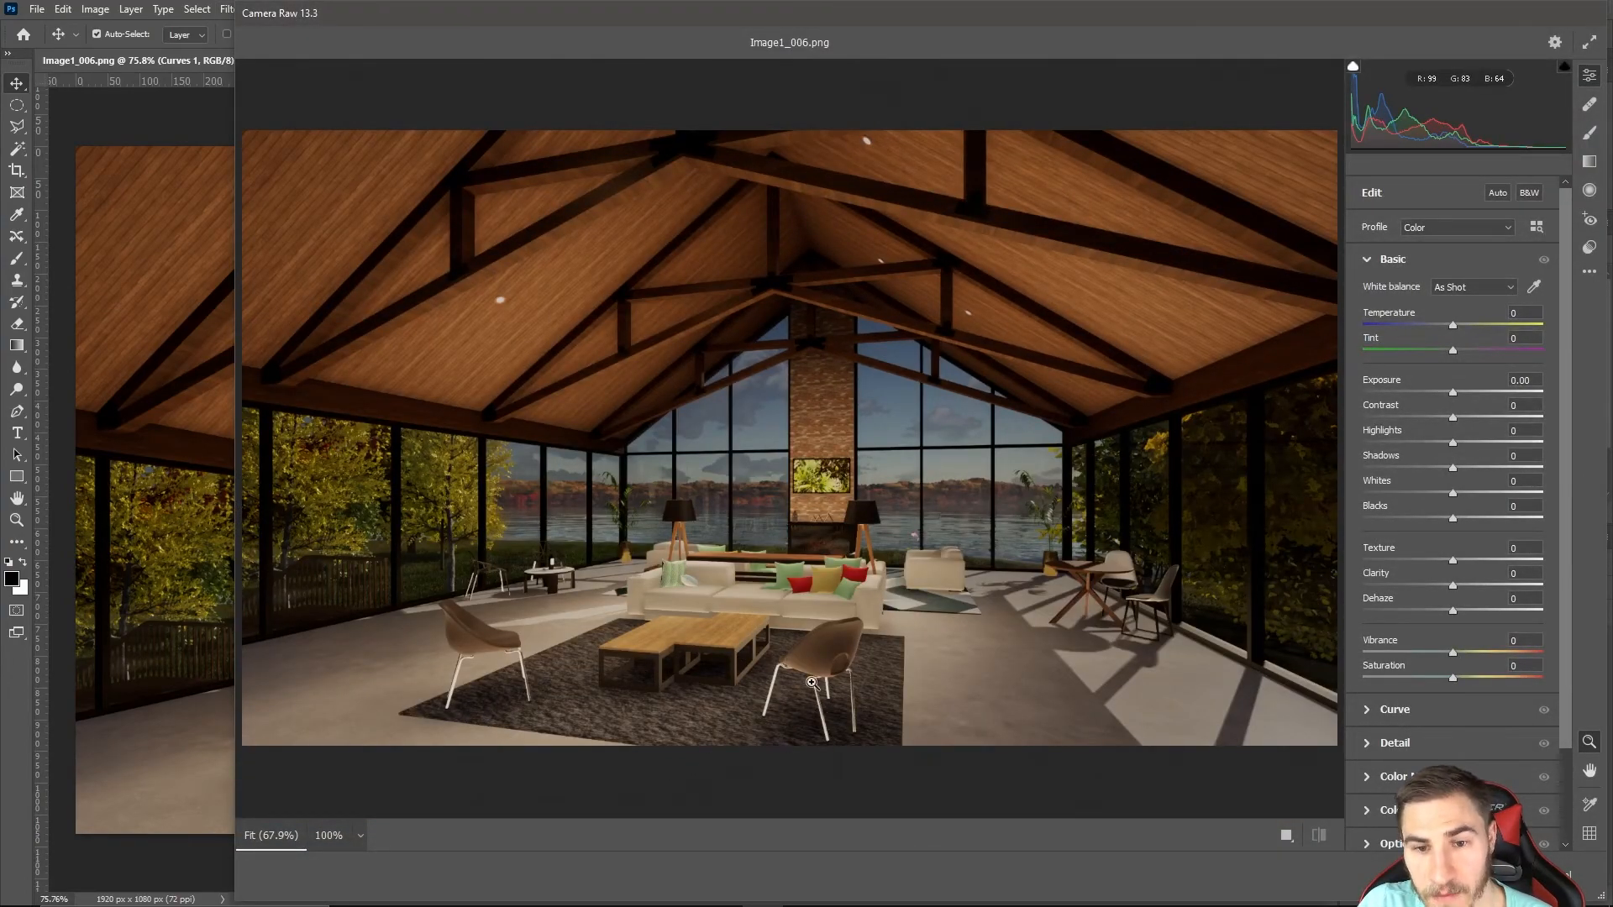
pyautogui.click(1522, 381)
pyautogui.write('.5')
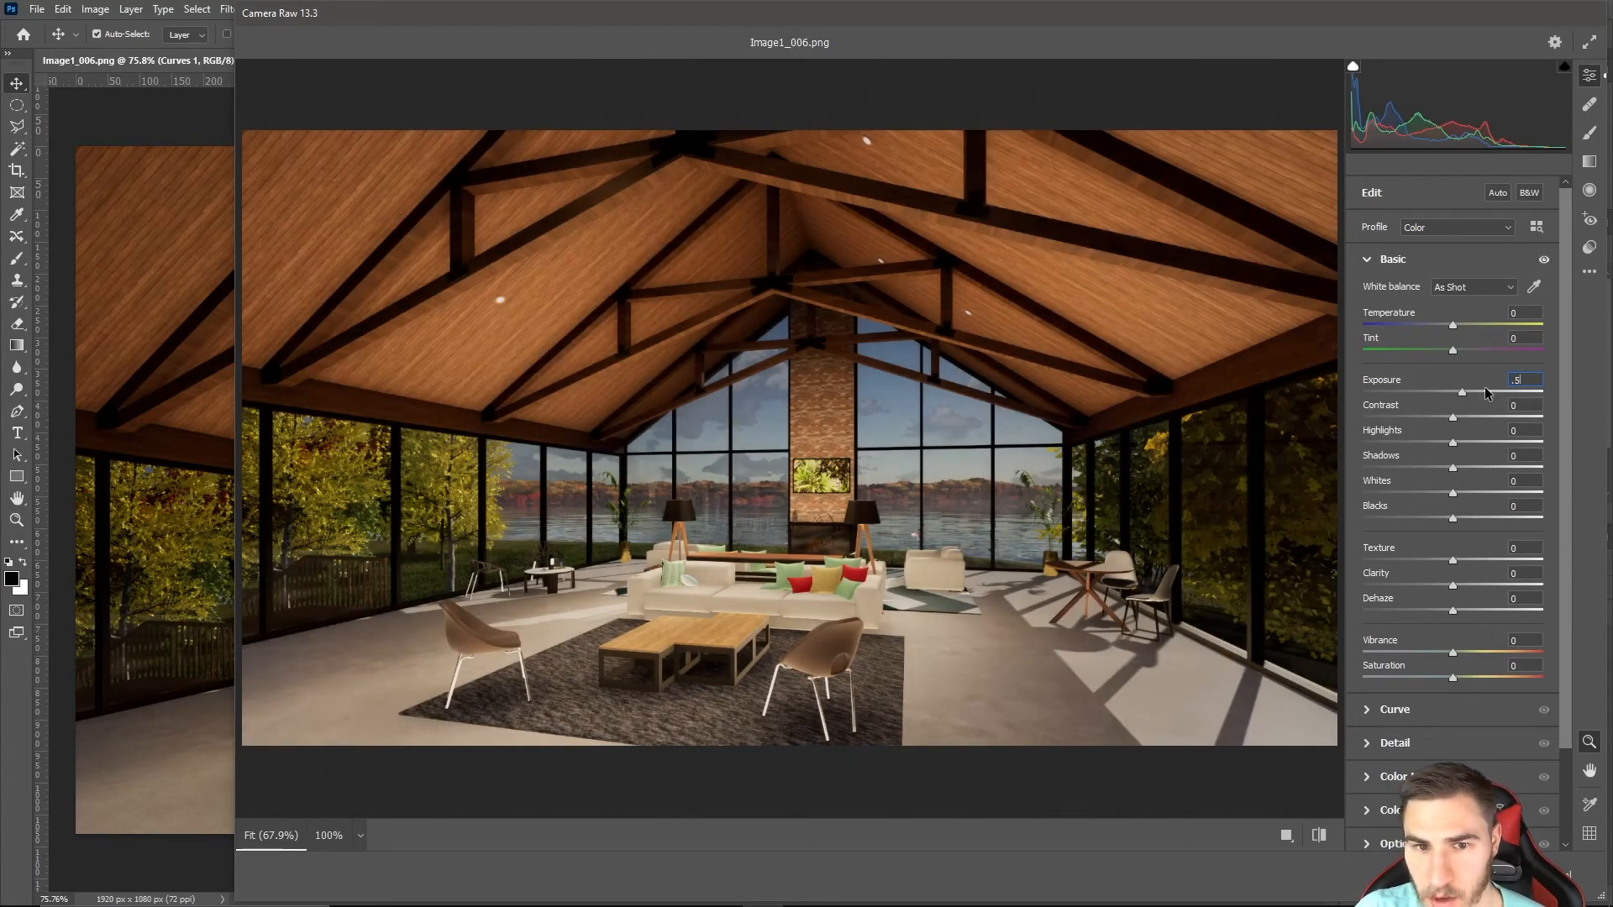
pyautogui.press('Tab')
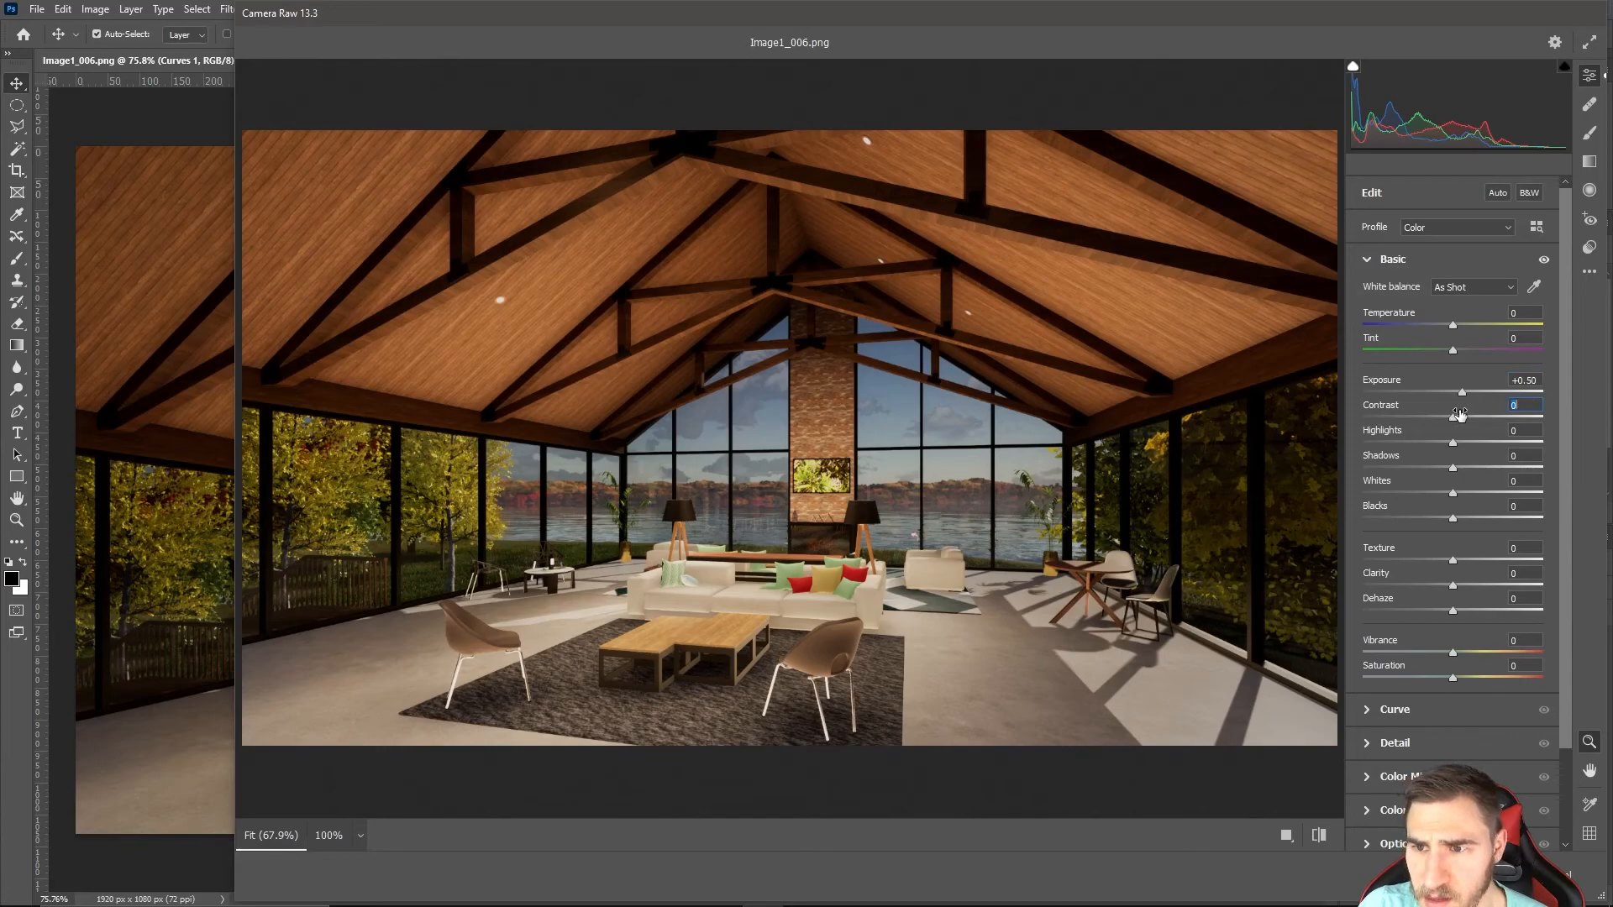
pyautogui.press('Return')
# Set Vibrance to +20 and Saturation to -10, and apply the Camera Raw adjustments
pyautogui.click(1525, 640)
pyautogui.write('20')
pyautogui.click(1513, 666)
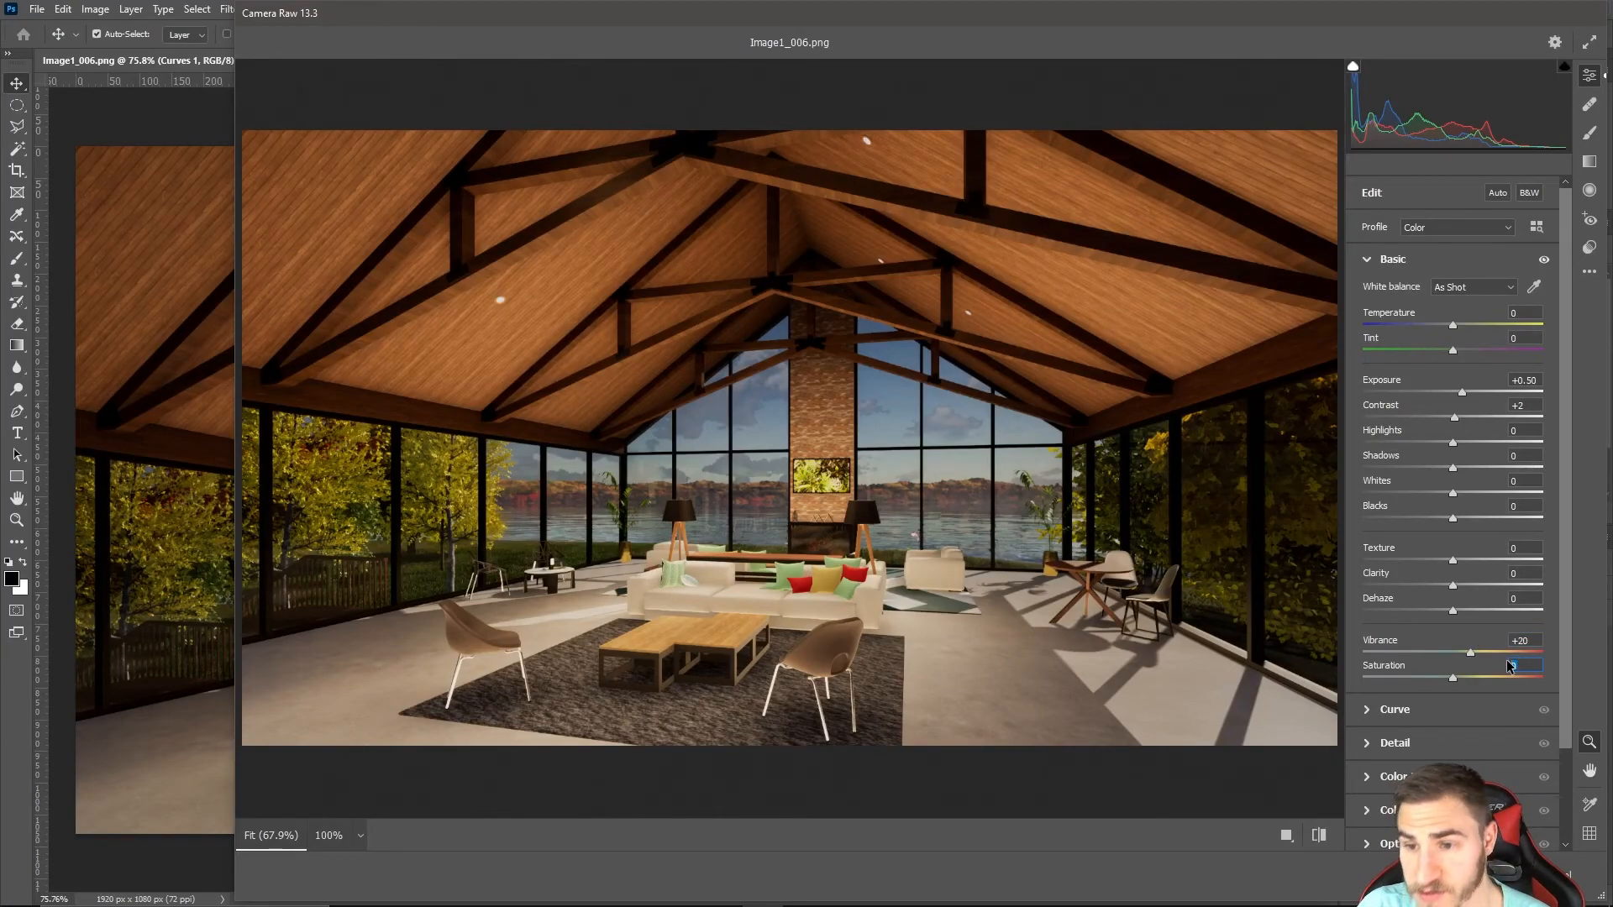
pyautogui.write('-10')
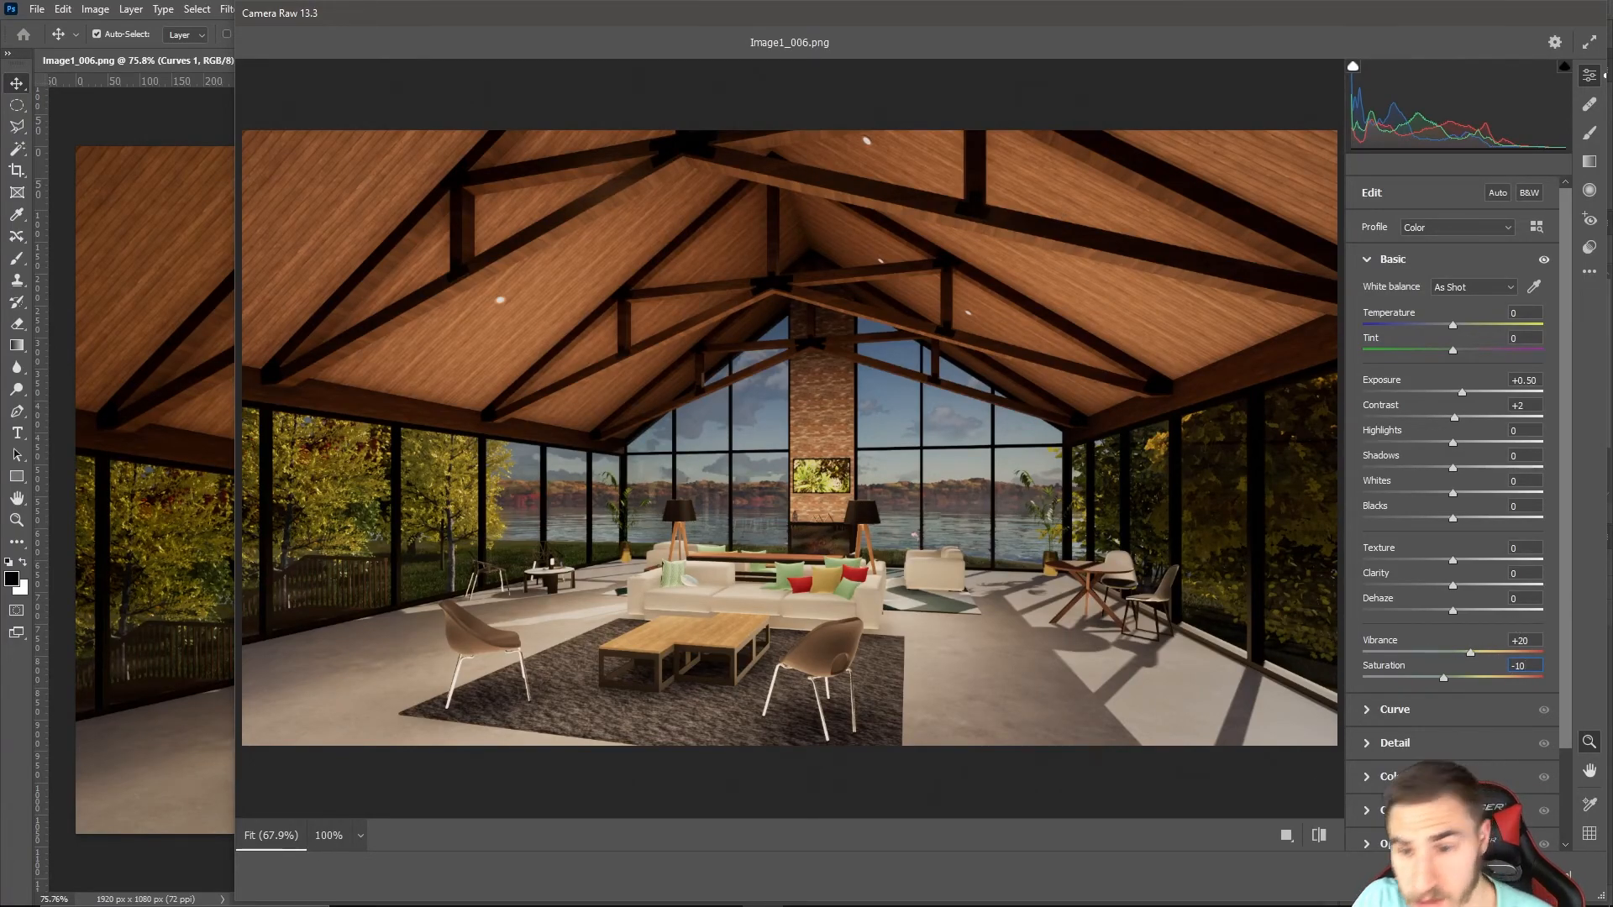
pyautogui.press('Return')
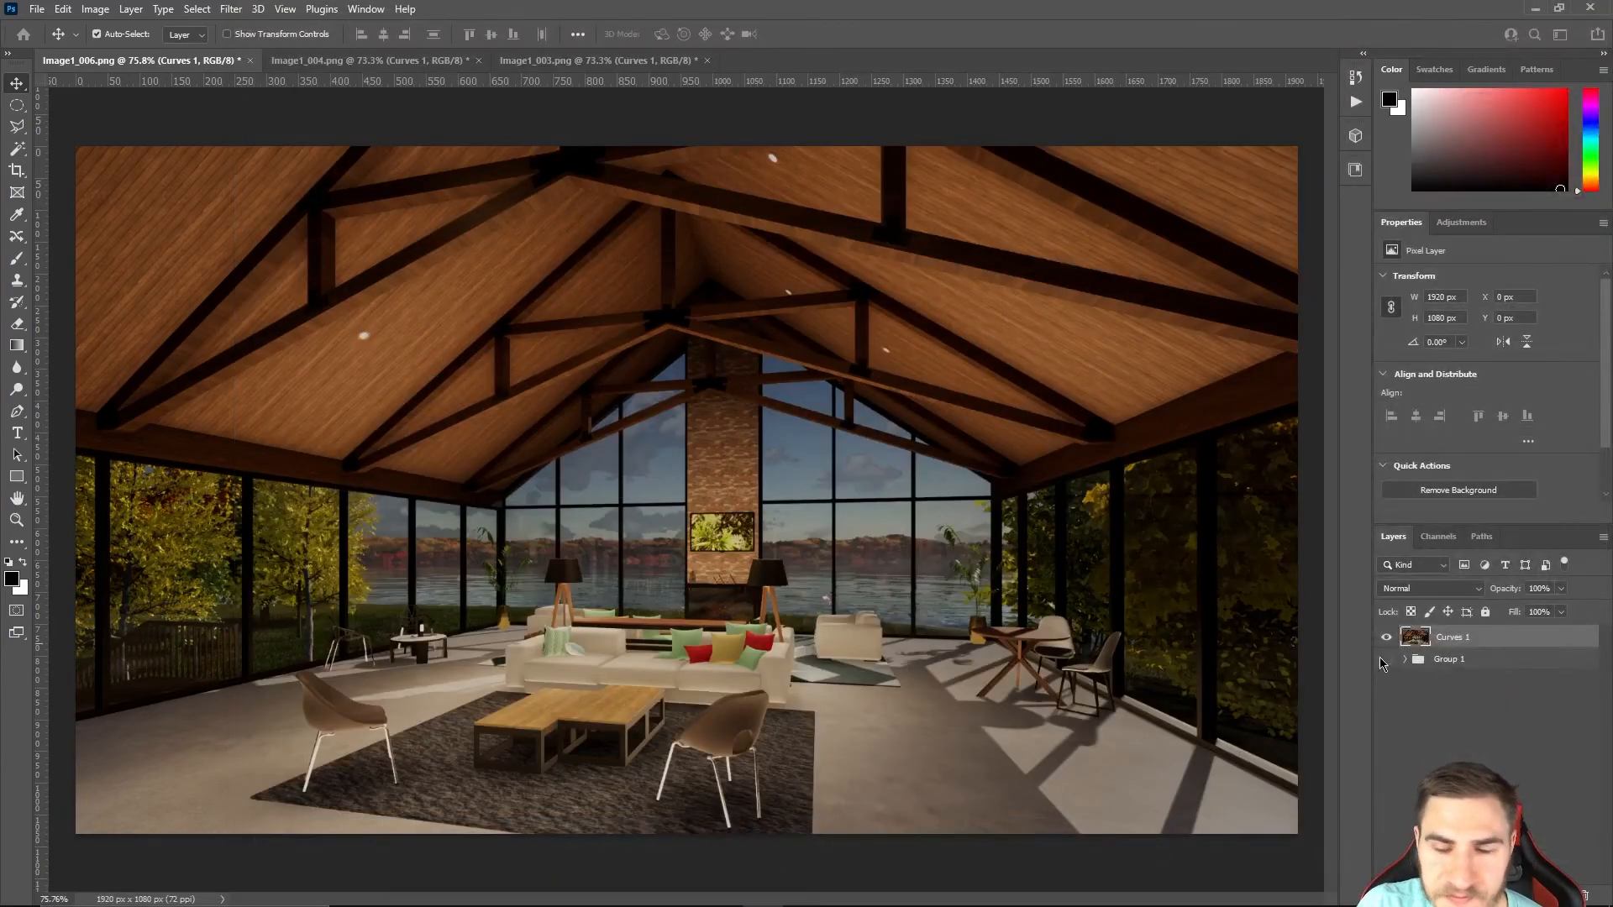